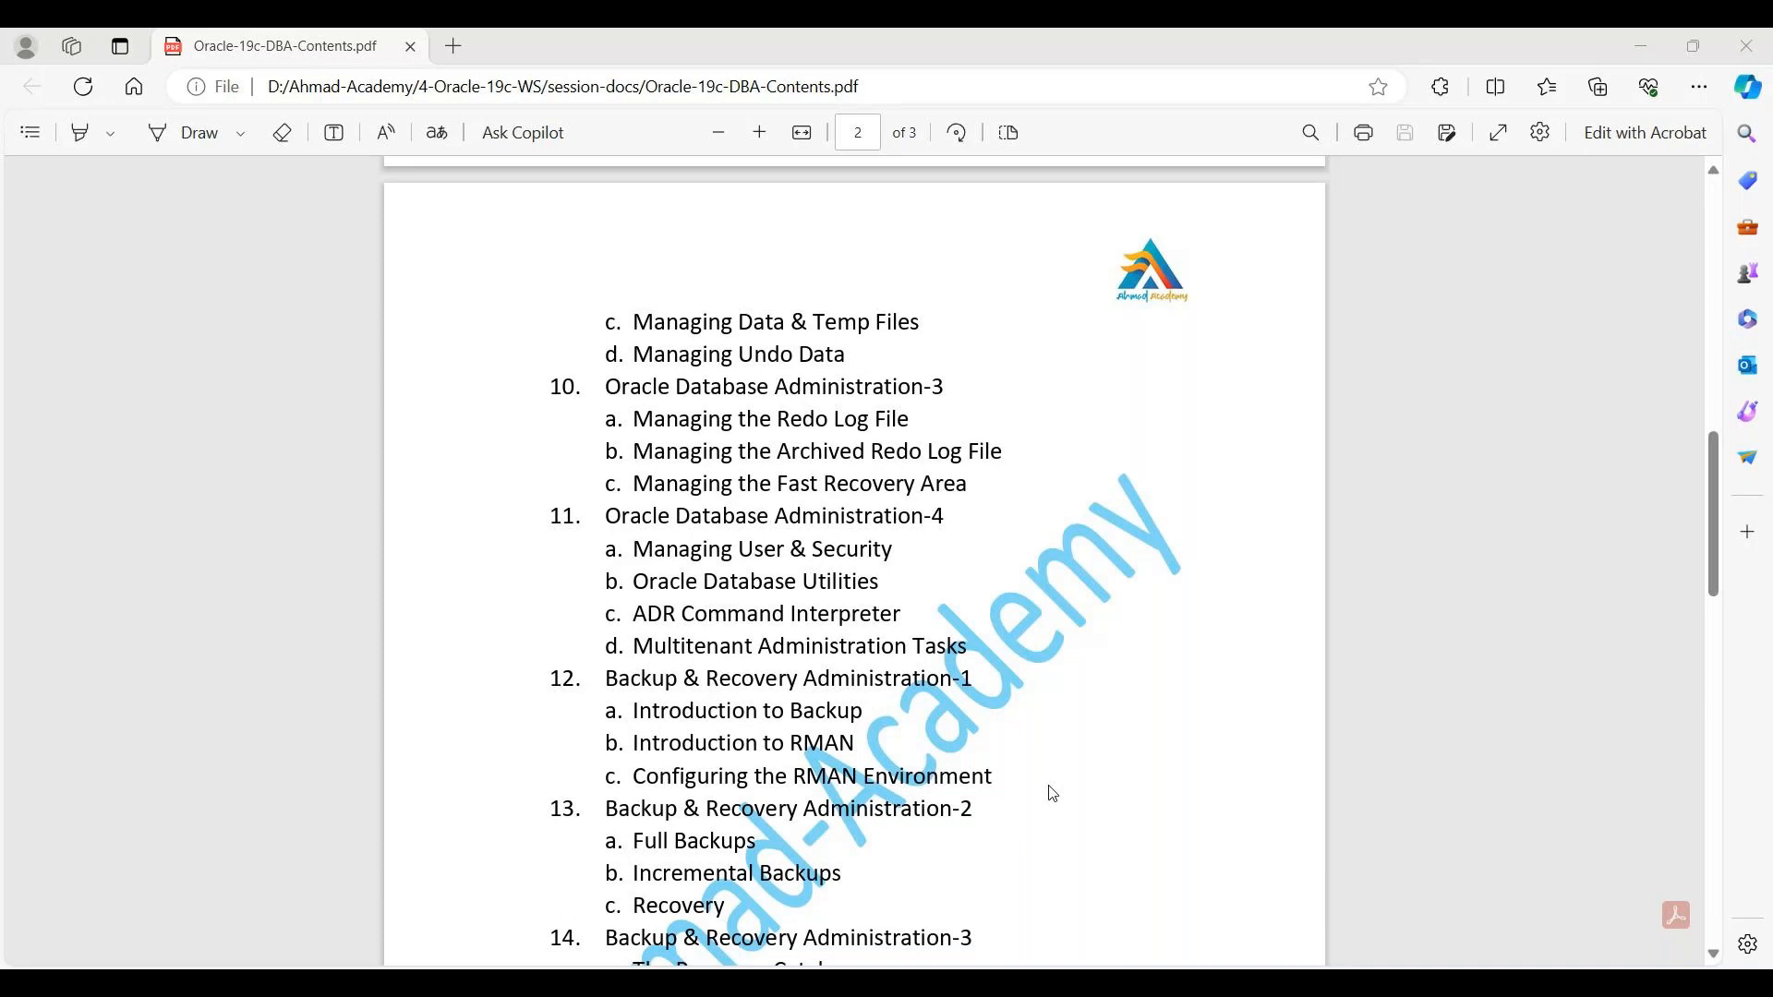
Step: Review the Oracle 19c DBA course outline, covering the database administration, backup and recovery, flashback, ASM and performance topics
{"action": "scroll", "coordinate": [1053, 794], "scroll_direction": "down", "scroll_amount": 4}
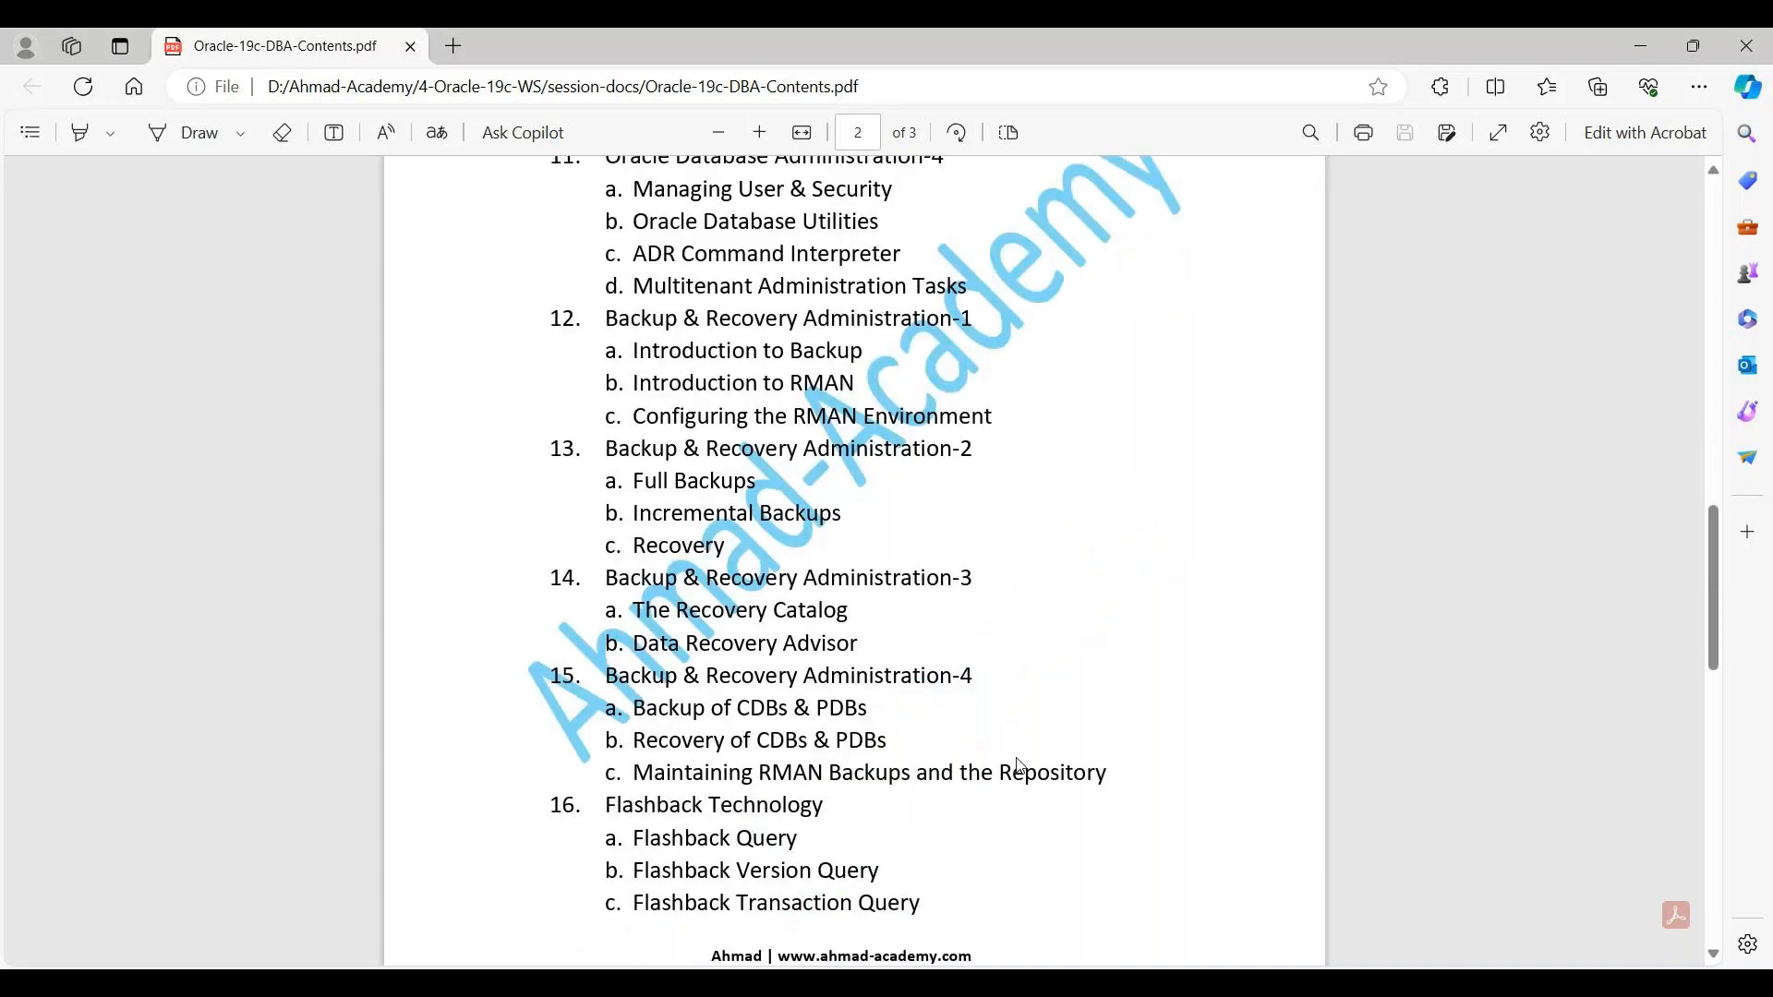
{"action": "scroll", "coordinate": [1019, 762], "scroll_direction": "up", "scroll_amount": 3}
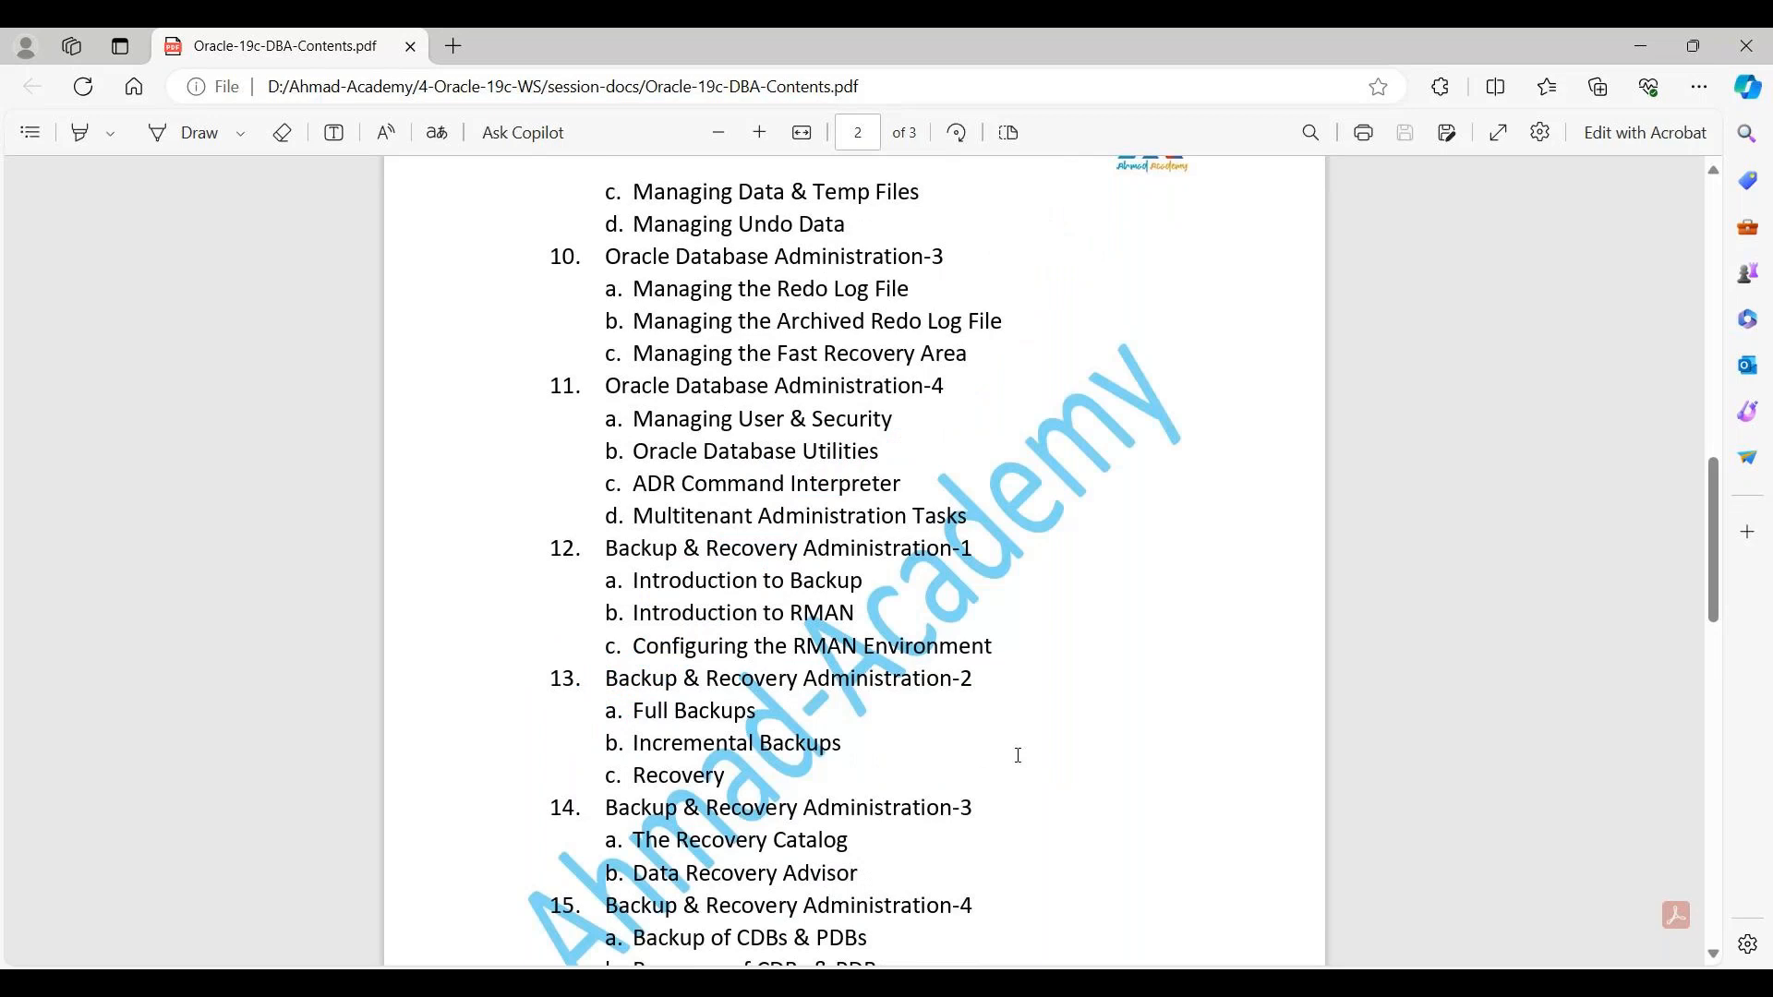
{"action": "scroll", "coordinate": [1018, 755], "scroll_direction": "down", "scroll_amount": 3}
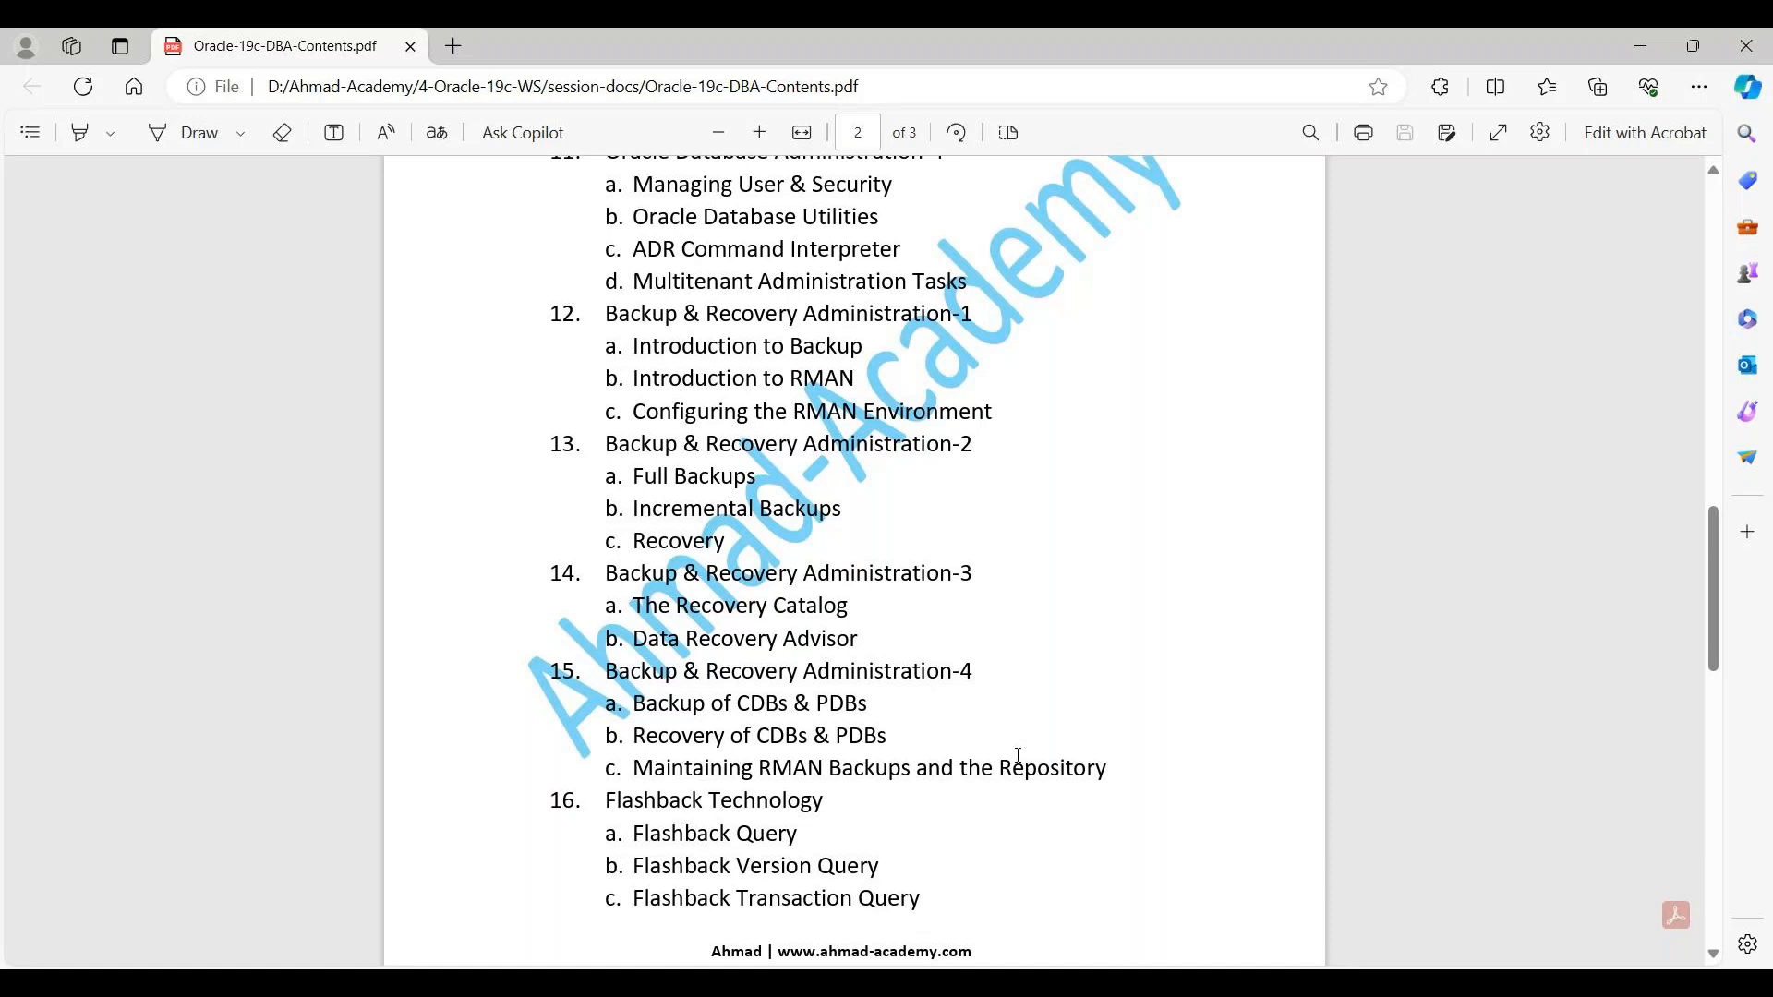
{"action": "scroll", "coordinate": [1018, 755], "scroll_direction": "down", "scroll_amount": 5}
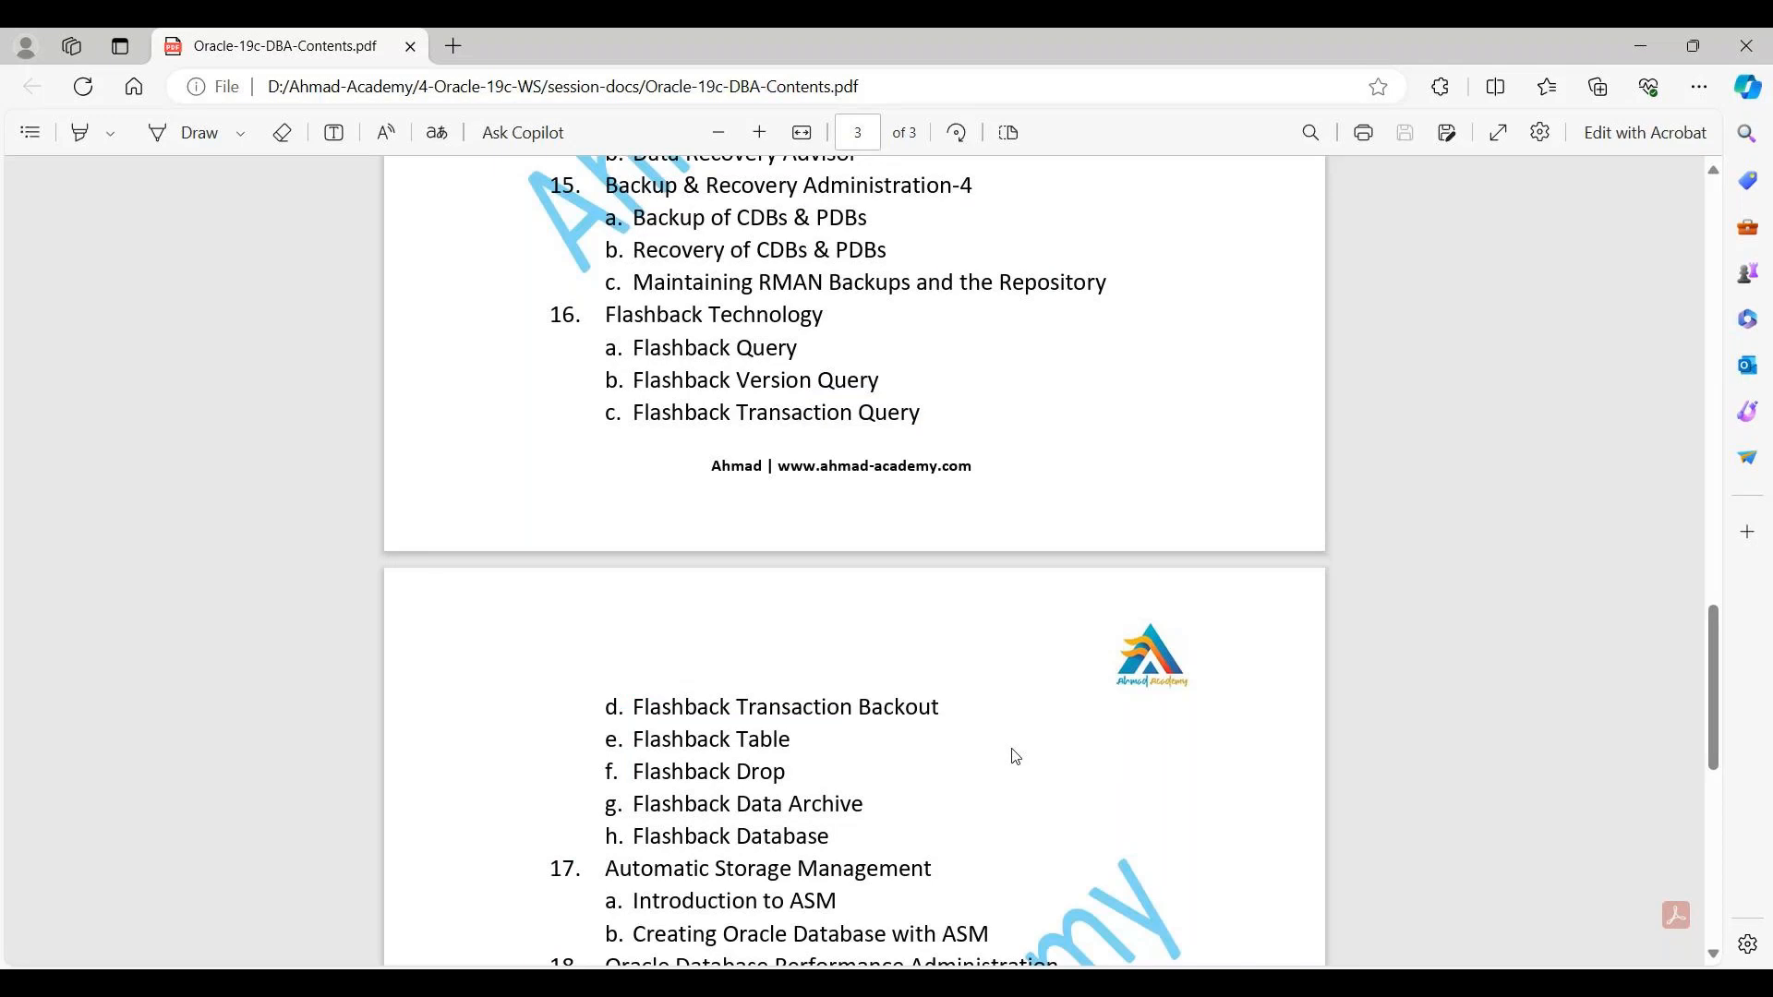
{"action": "scroll", "coordinate": [1015, 757], "scroll_direction": "down", "scroll_amount": 1}
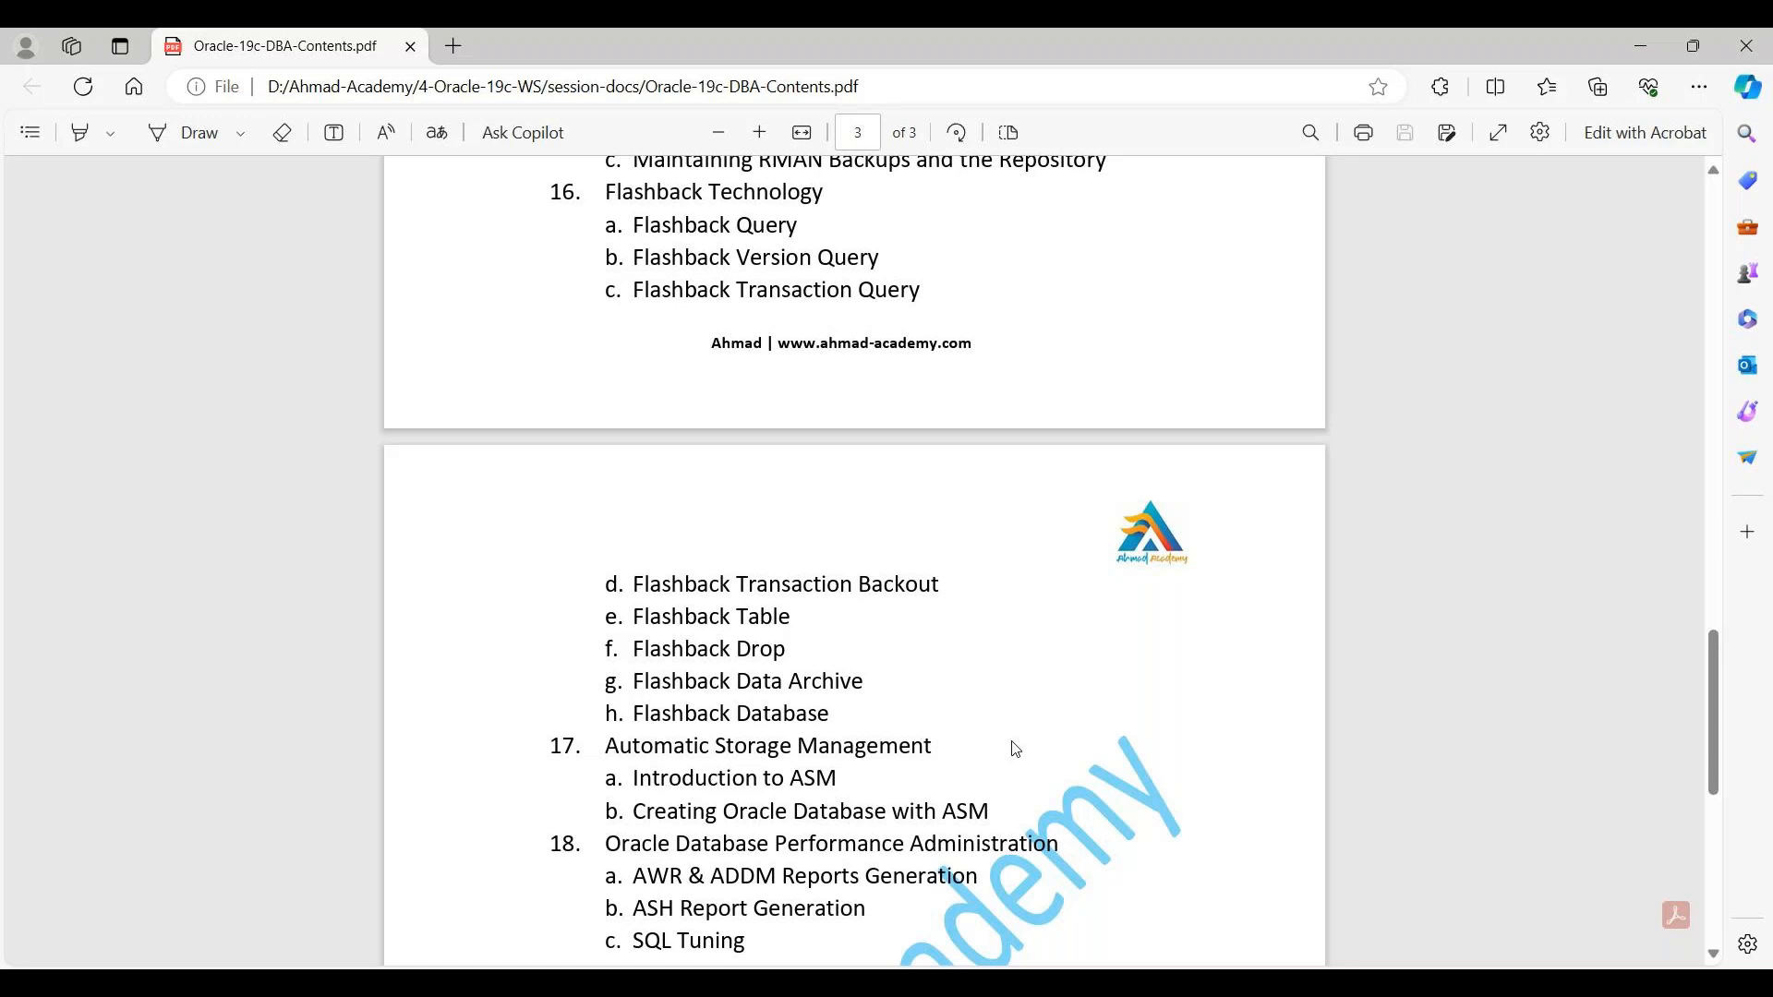
{"action": "scroll", "coordinate": [1016, 749], "scroll_direction": "down", "scroll_amount": 4}
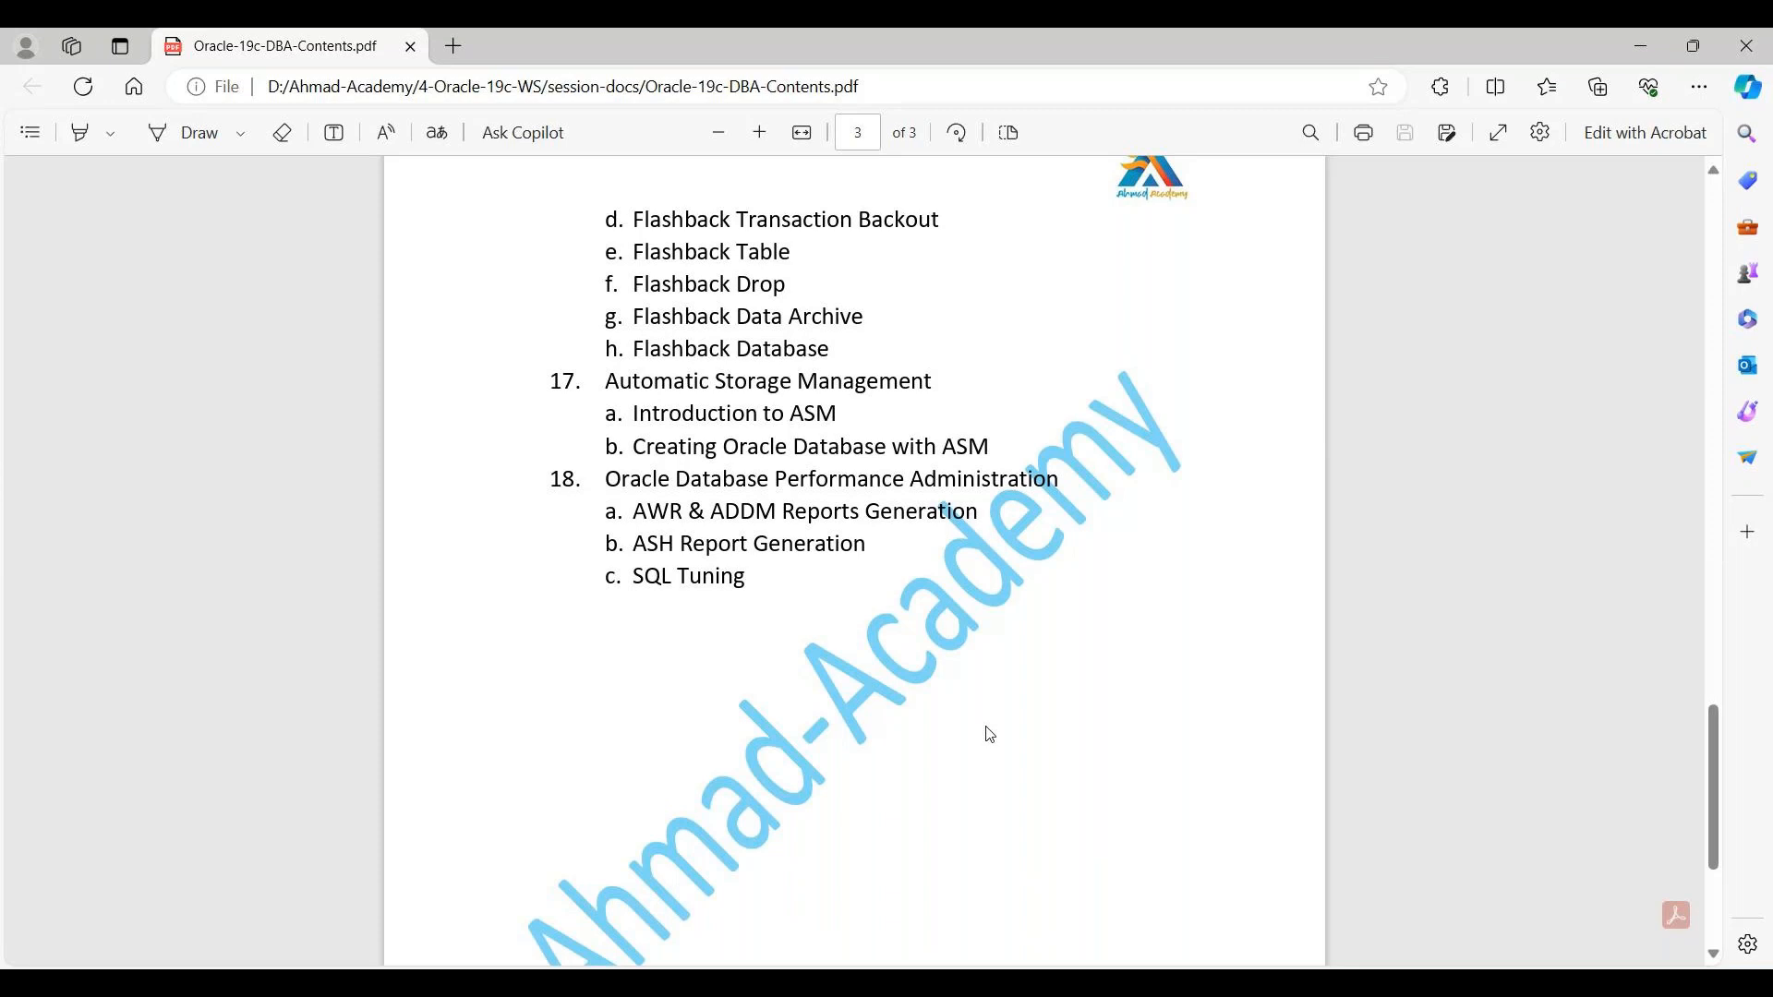
{"action": "key", "text": "Home"}
{"action": "scroll", "coordinate": [907, 732], "scroll_direction": "down", "scroll_amount": 5}
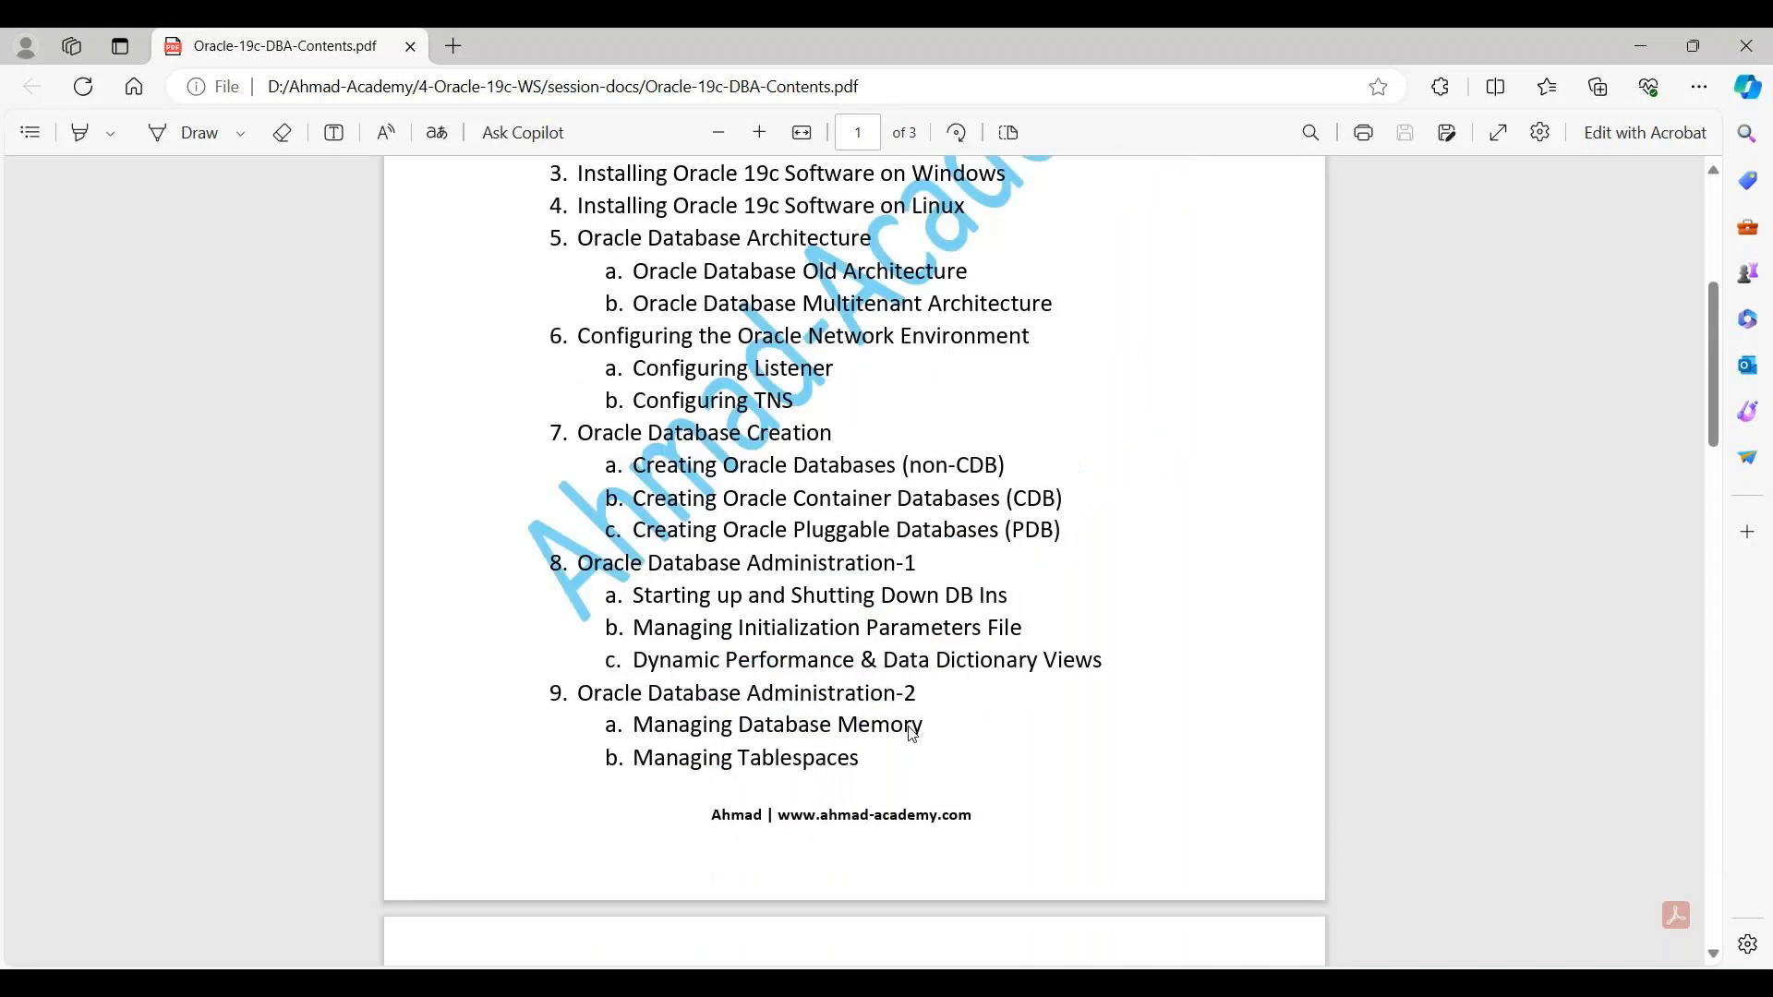
{"action": "scroll", "coordinate": [910, 732], "scroll_direction": "down", "scroll_amount": 20}
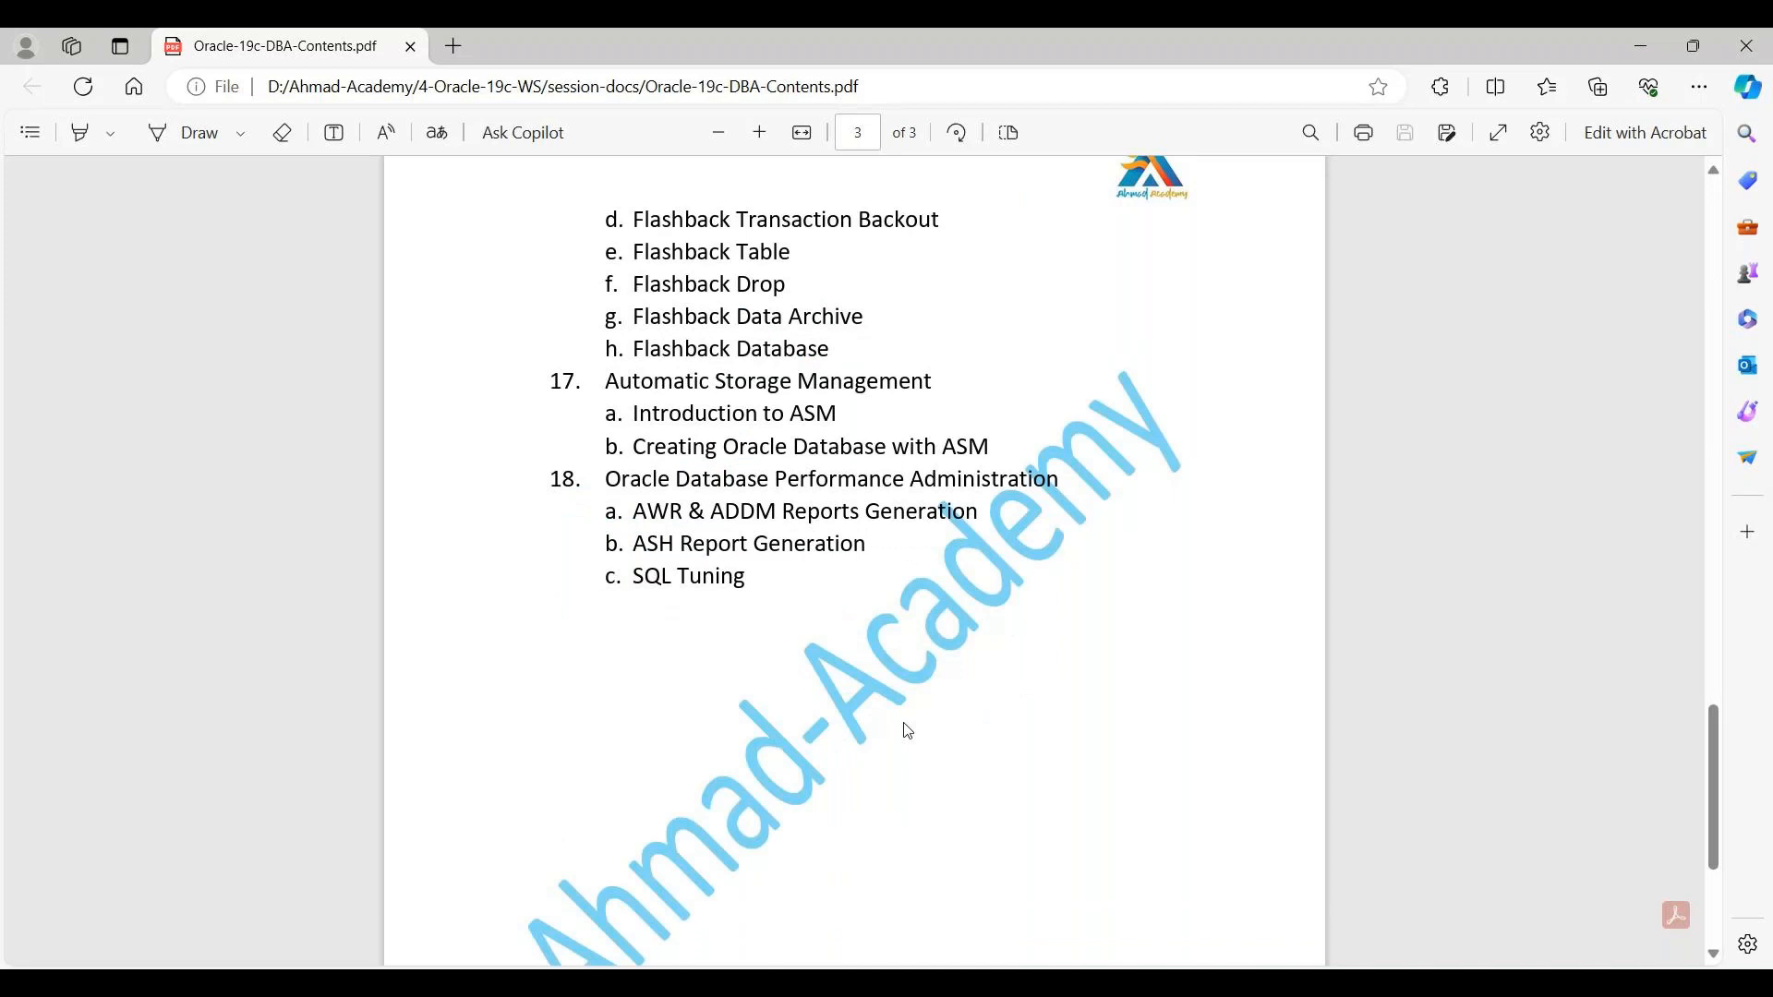
{"action": "scroll", "coordinate": [908, 731], "scroll_direction": "up", "scroll_amount": 1}
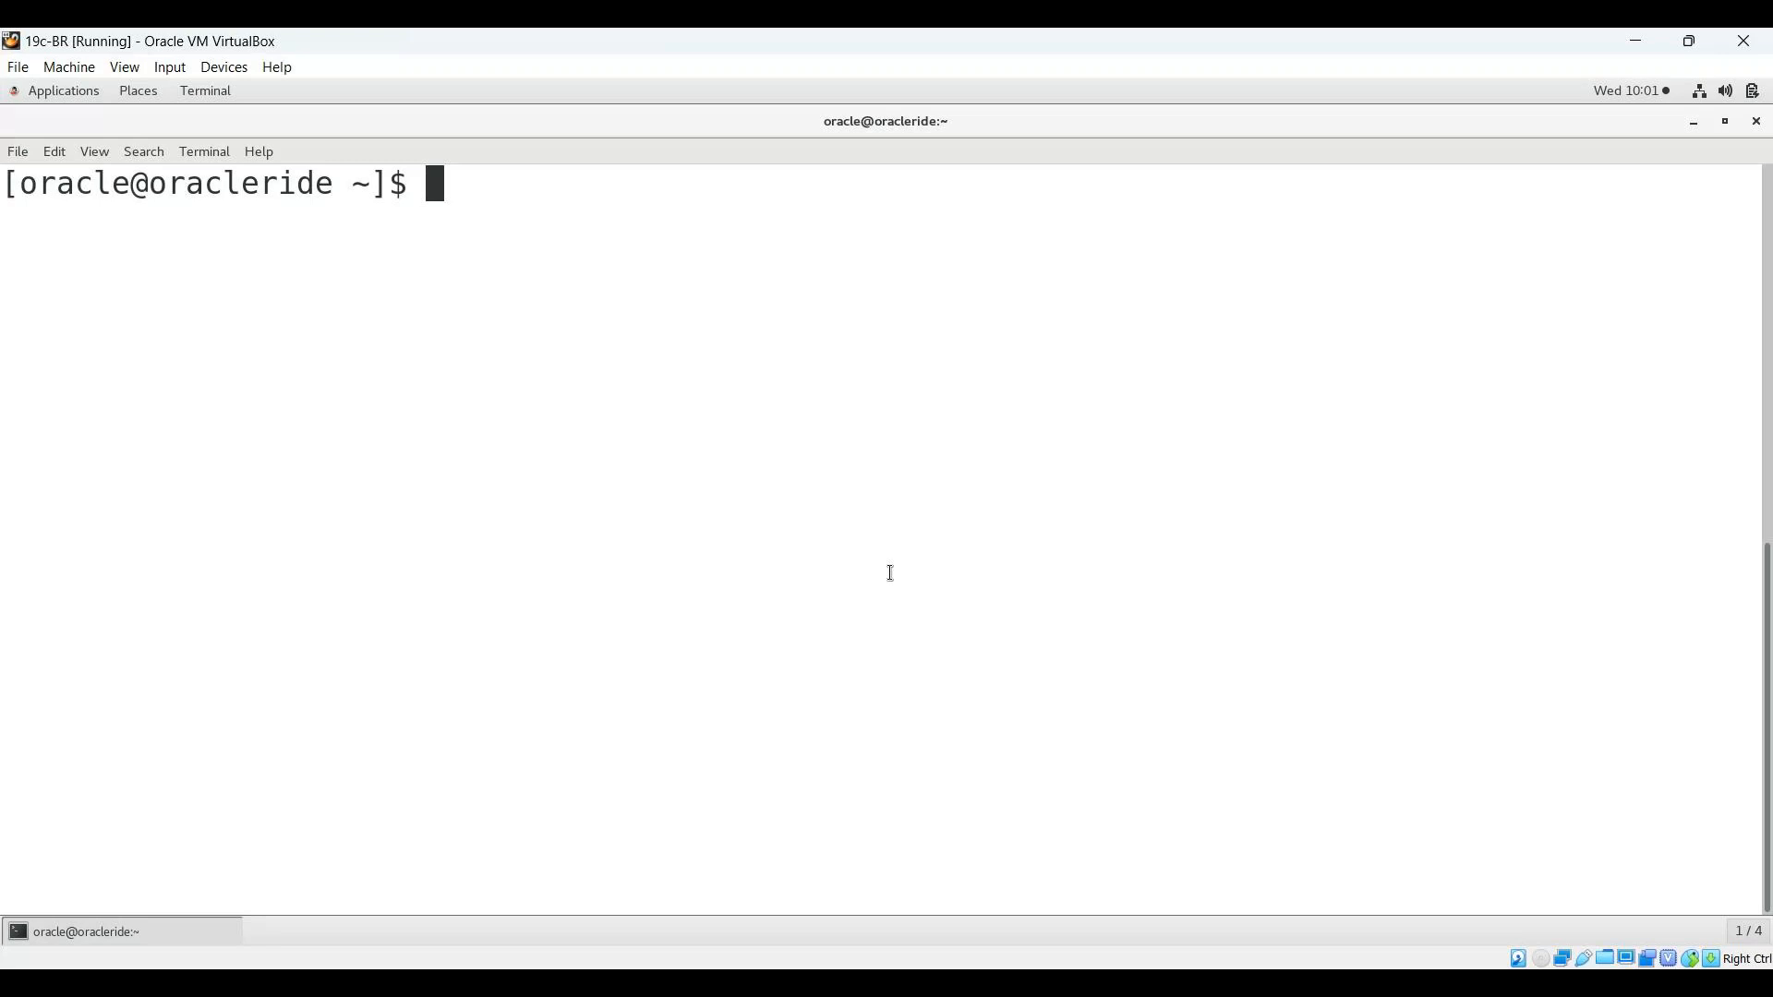
Step: Switch to the Linux terminal in the 19c-BR virtual machine and print the contents of /etc/oratab
{"action": "key", "text": "Return"}
{"action": "type", "text": "cat"}
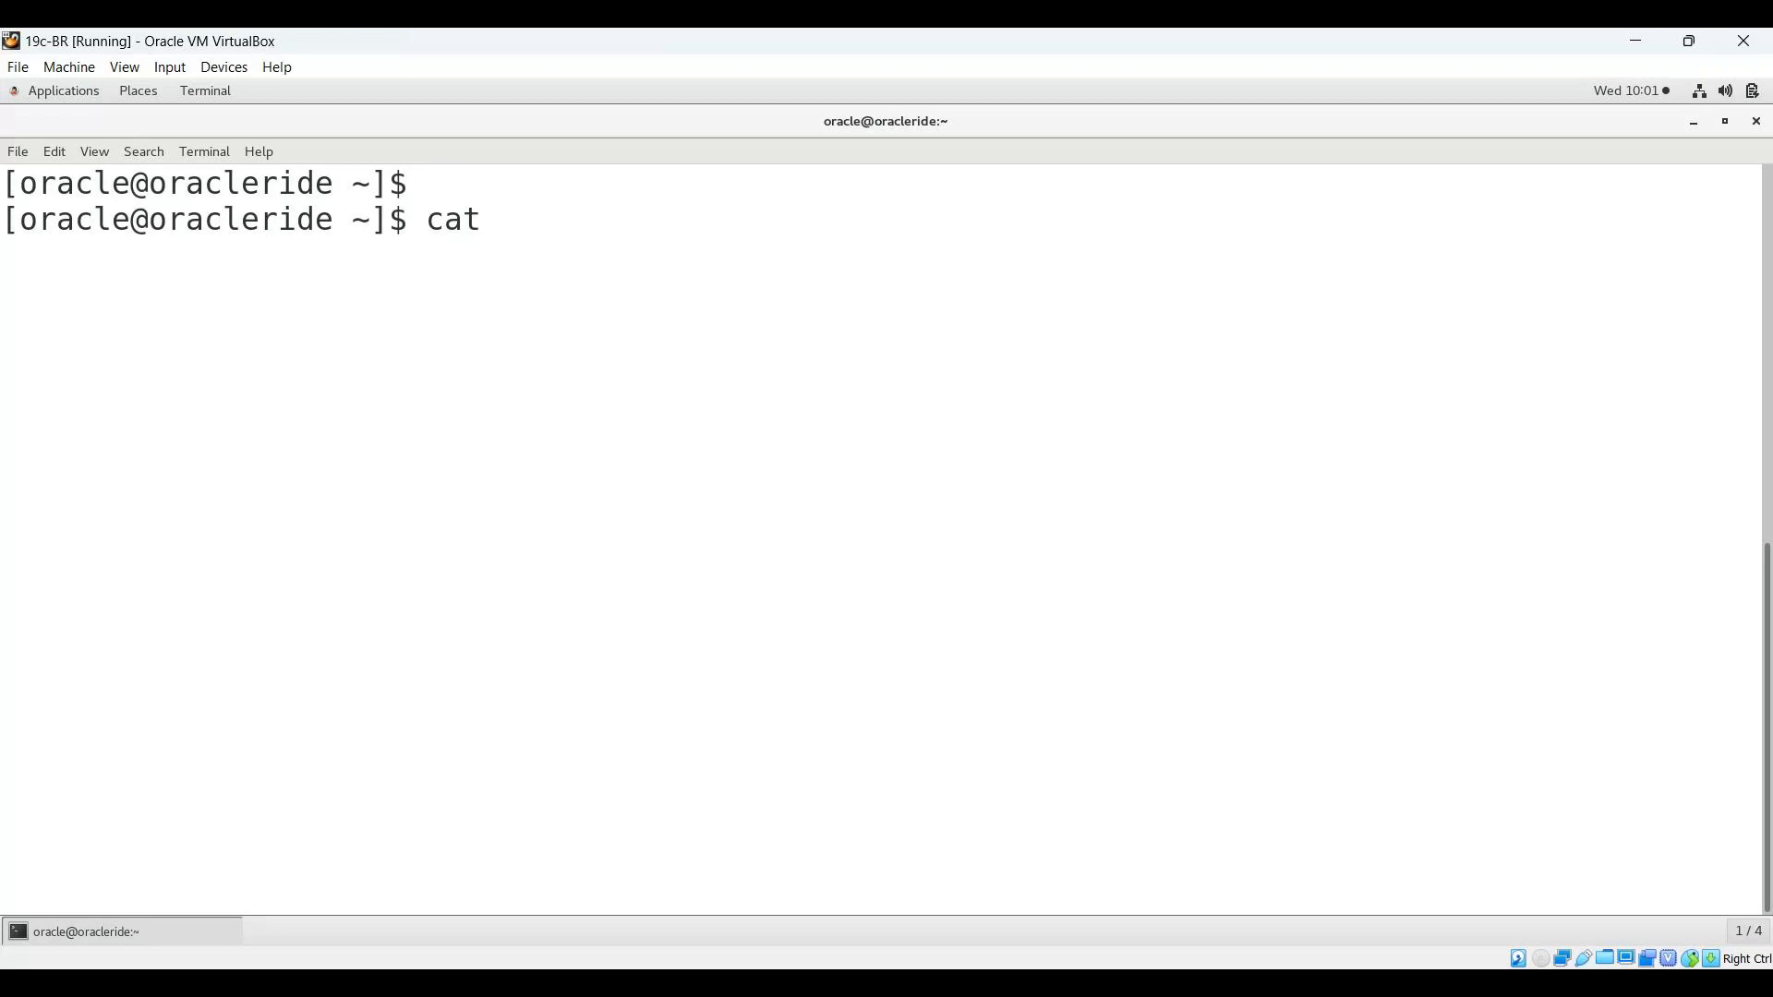
{"action": "type", "text": " /etc/oratab"}
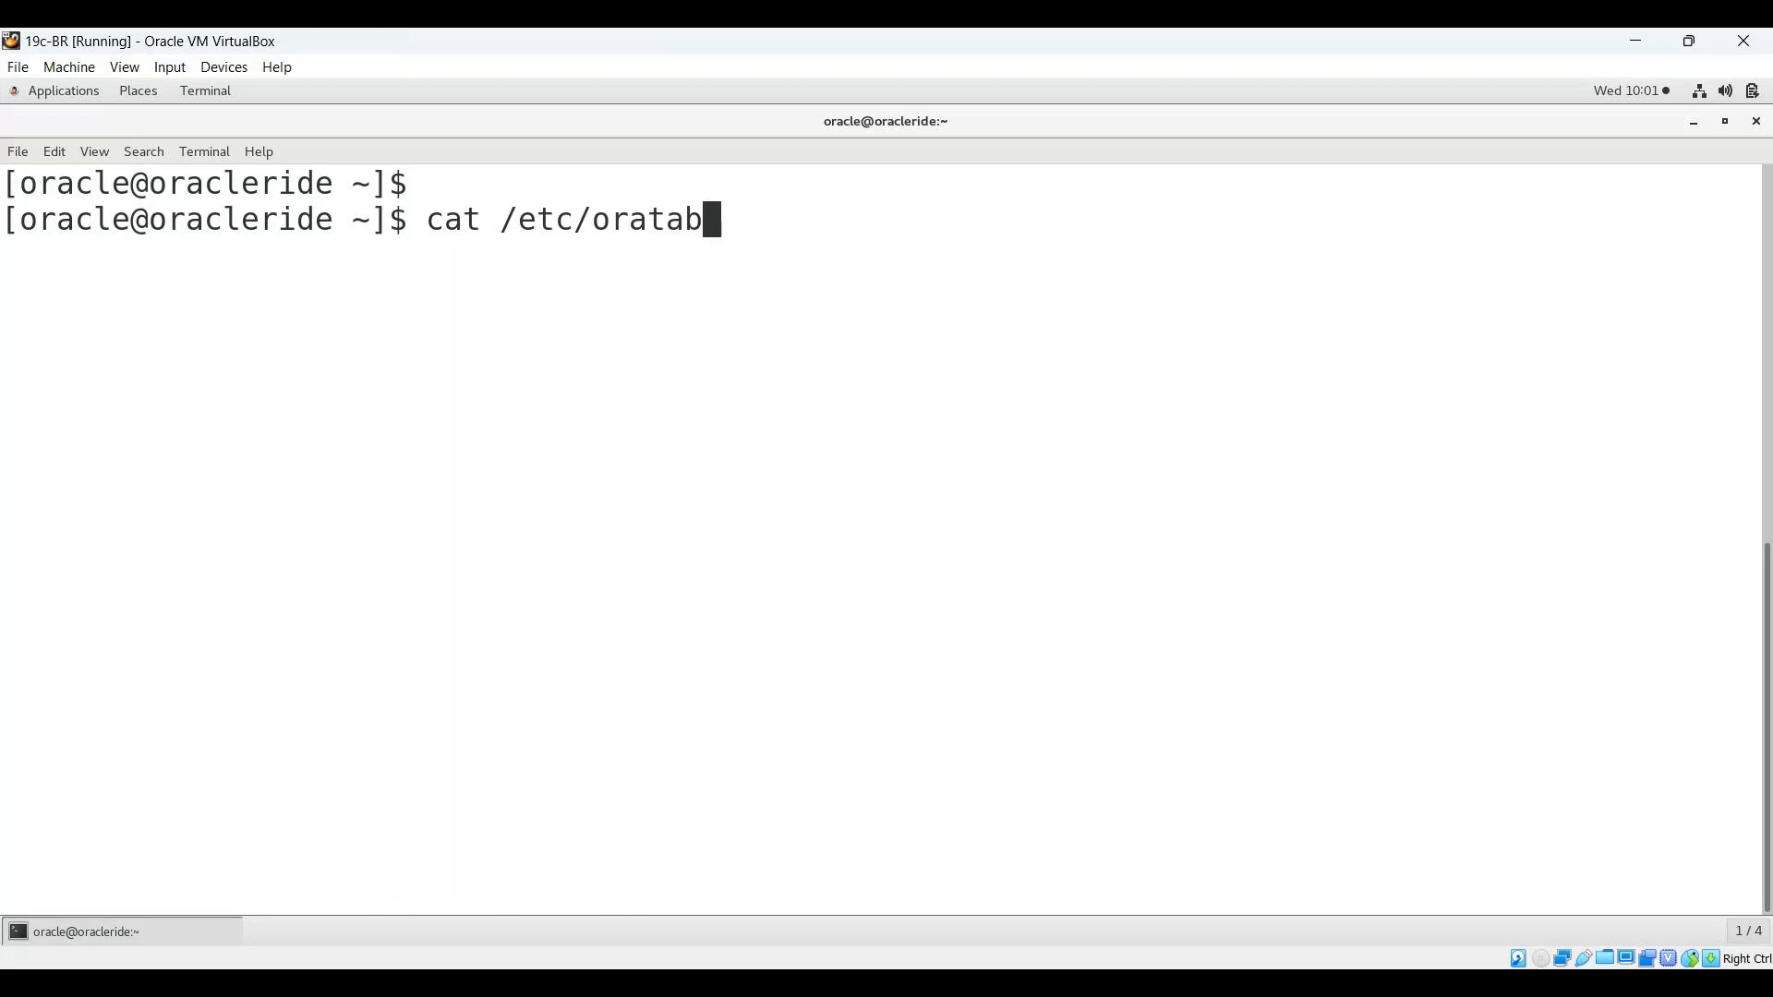
{"action": "key", "text": "Return"}
{"action": "key", "text": "Up"}
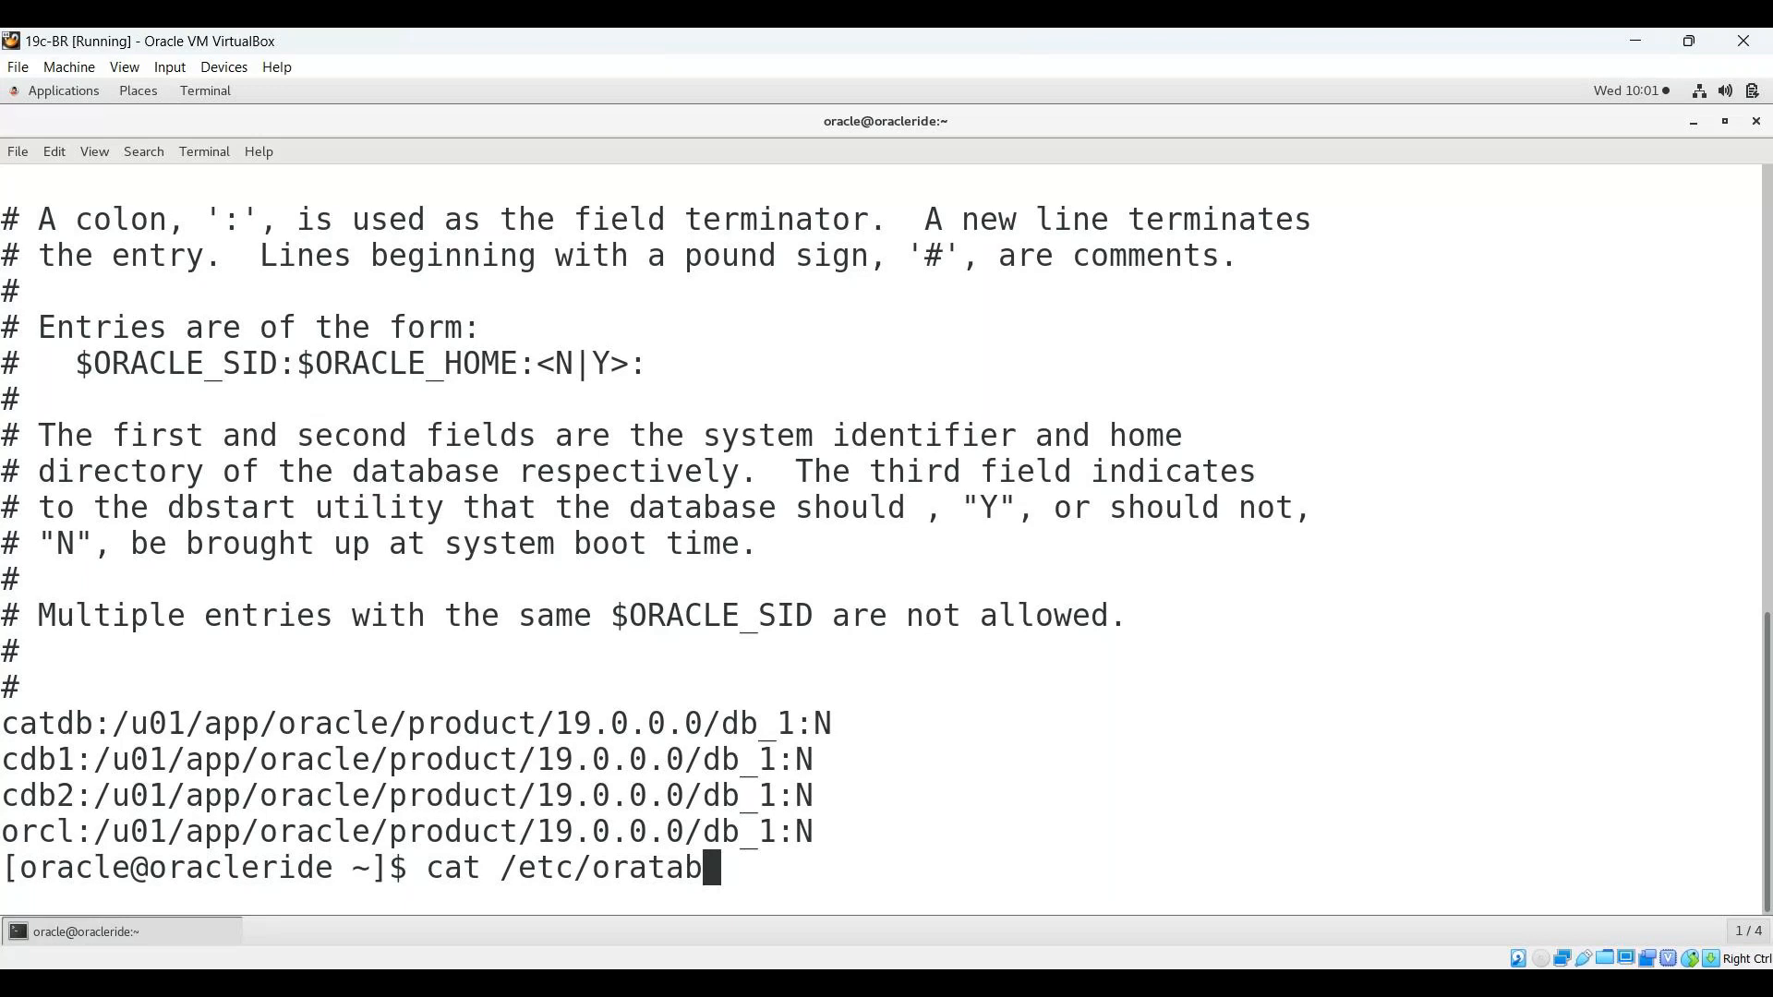
{"action": "key", "text": "Return"}
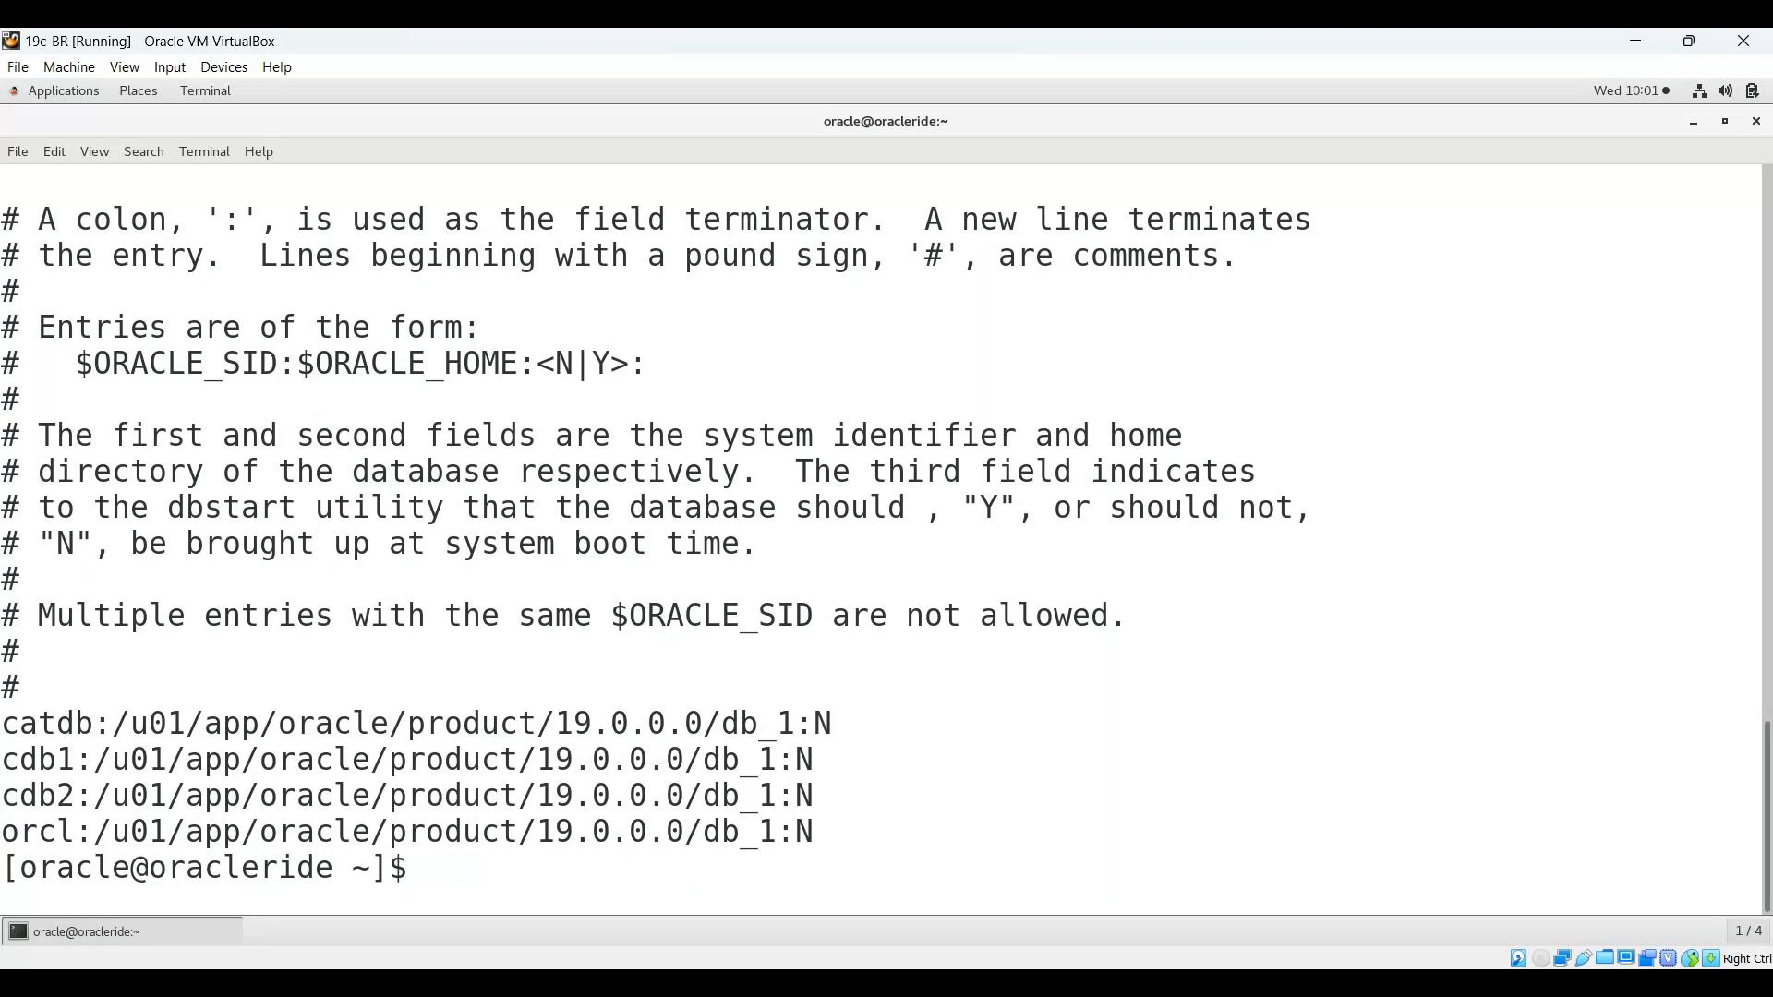
Step: Highlight the oratab comments about creation by root.sh and updates by the Database and ASM Configuration Assistants
{"action": "scroll", "coordinate": [29, 466], "scroll_direction": "up", "scroll_amount": 5}
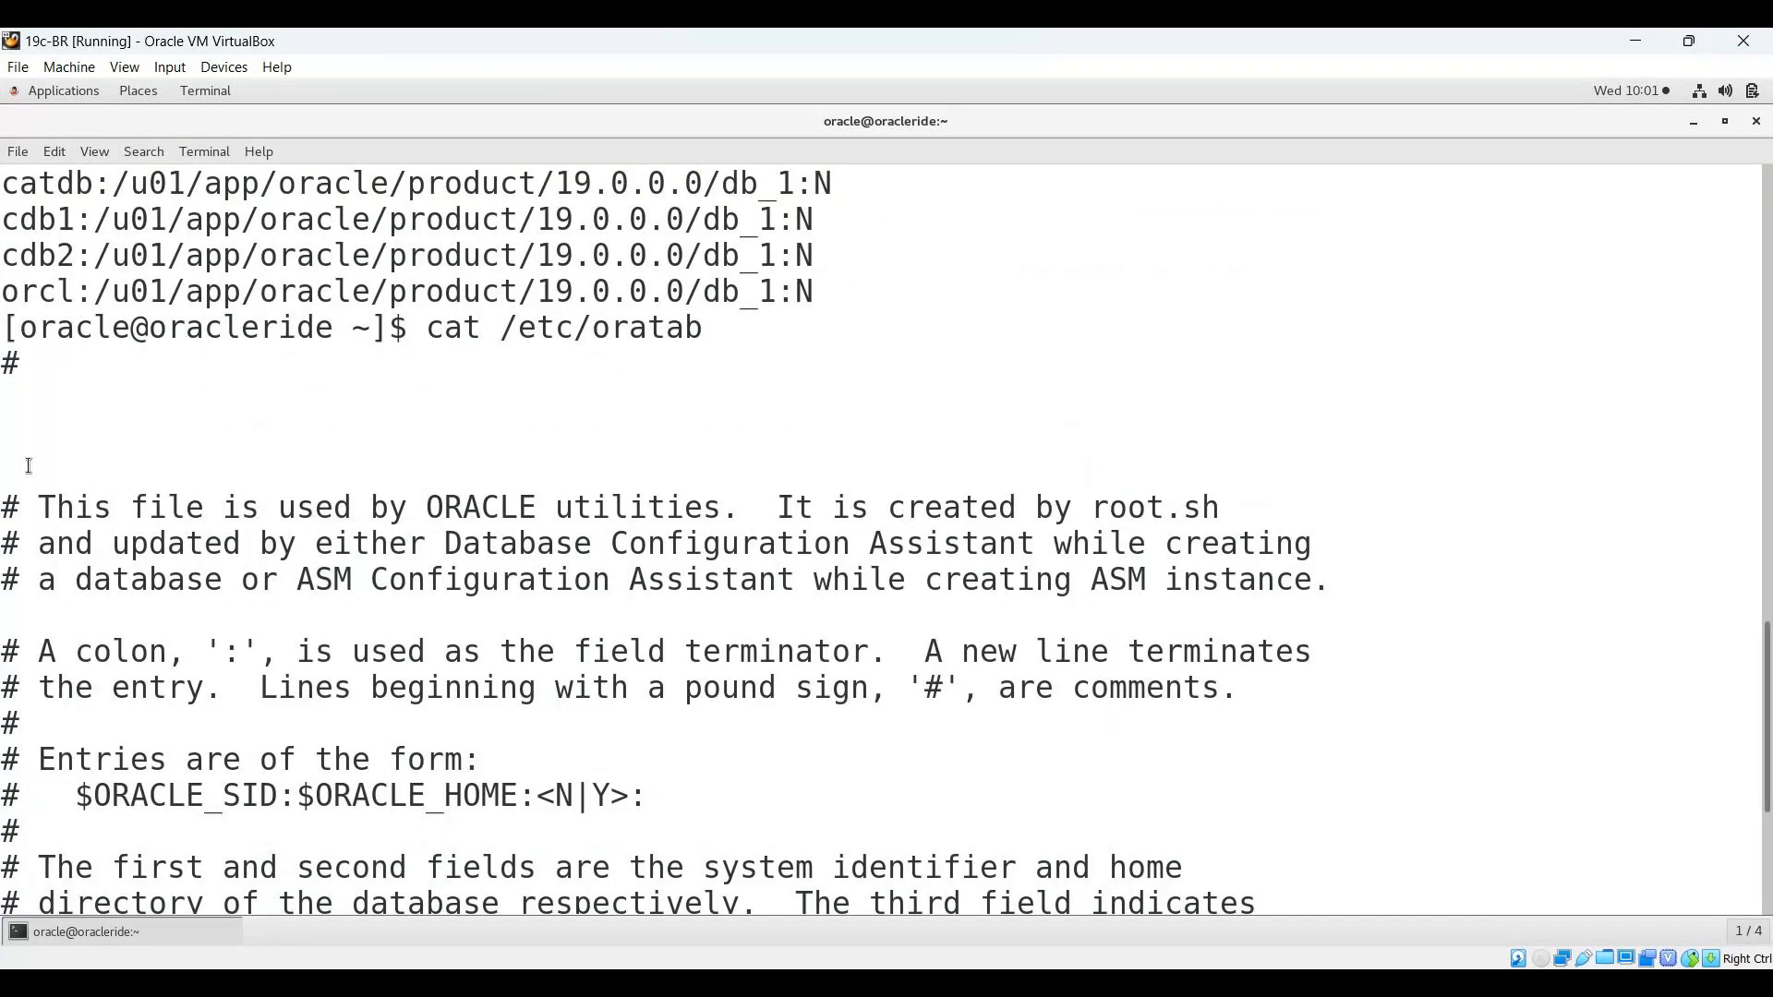
{"action": "scroll", "coordinate": [28, 466], "scroll_direction": "down", "scroll_amount": 1}
{"action": "left_click_drag", "start_coordinate": [38, 435], "coordinate": [1139, 435]}
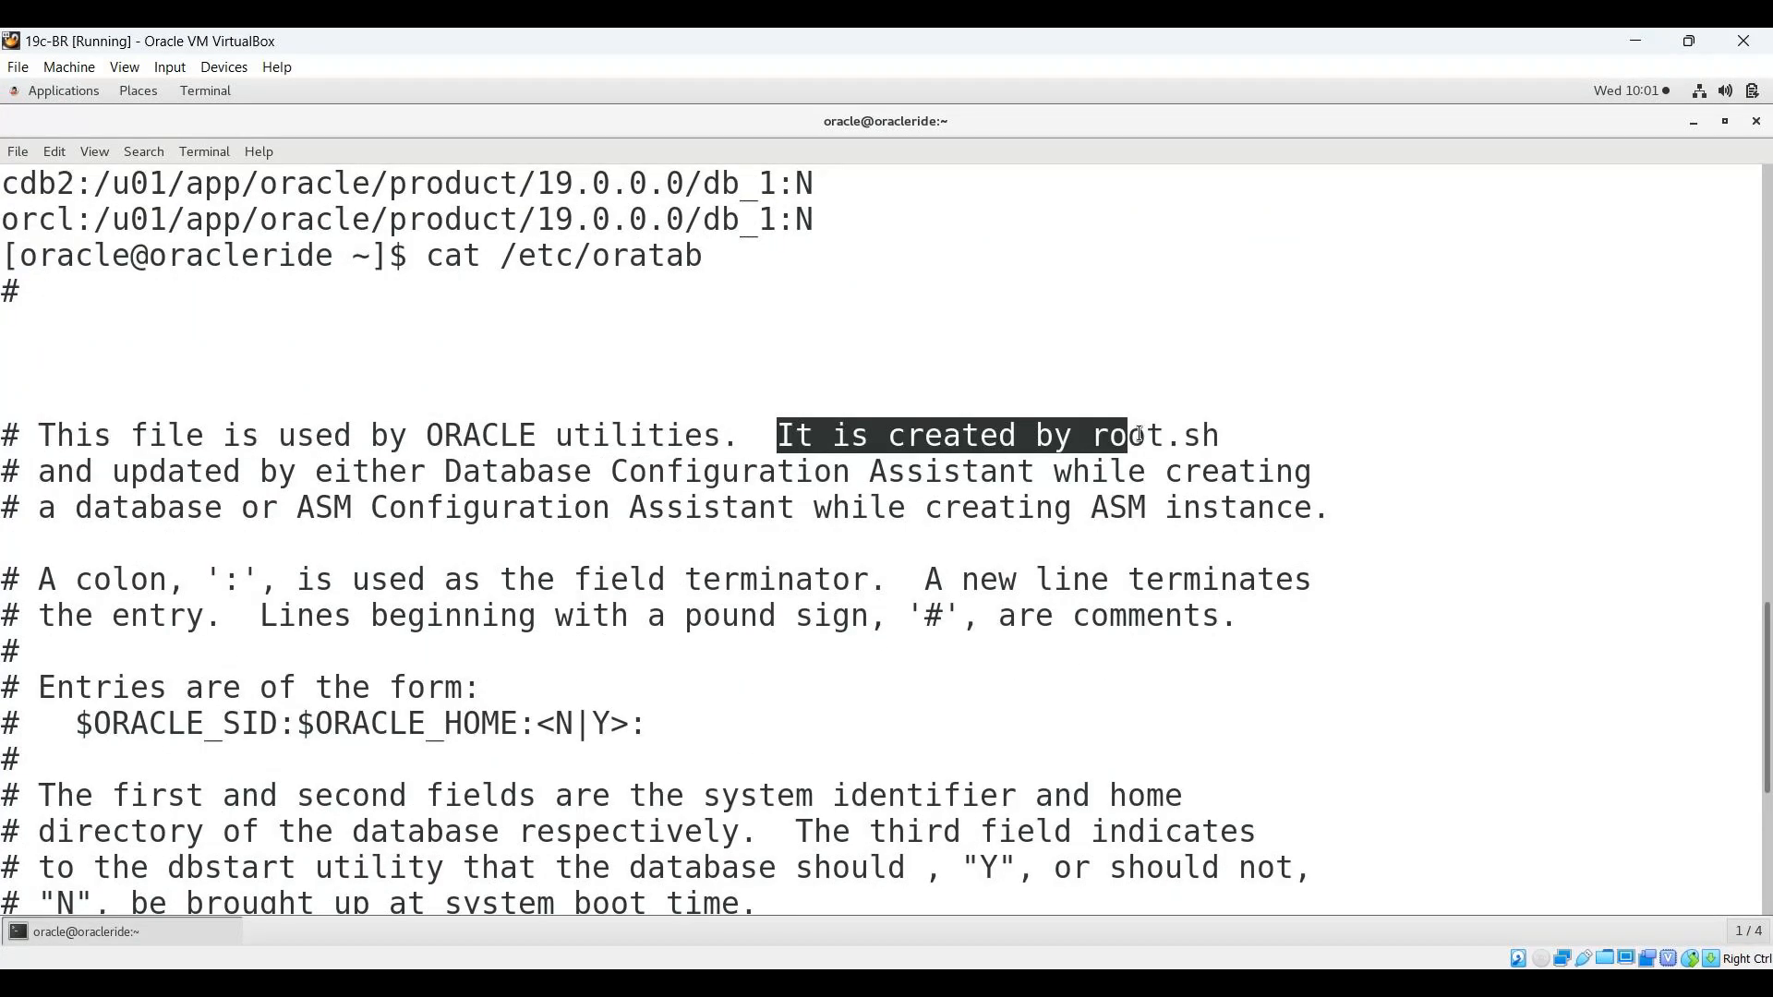
{"action": "left_click_drag", "start_coordinate": [1138, 435], "coordinate": [1219, 431]}
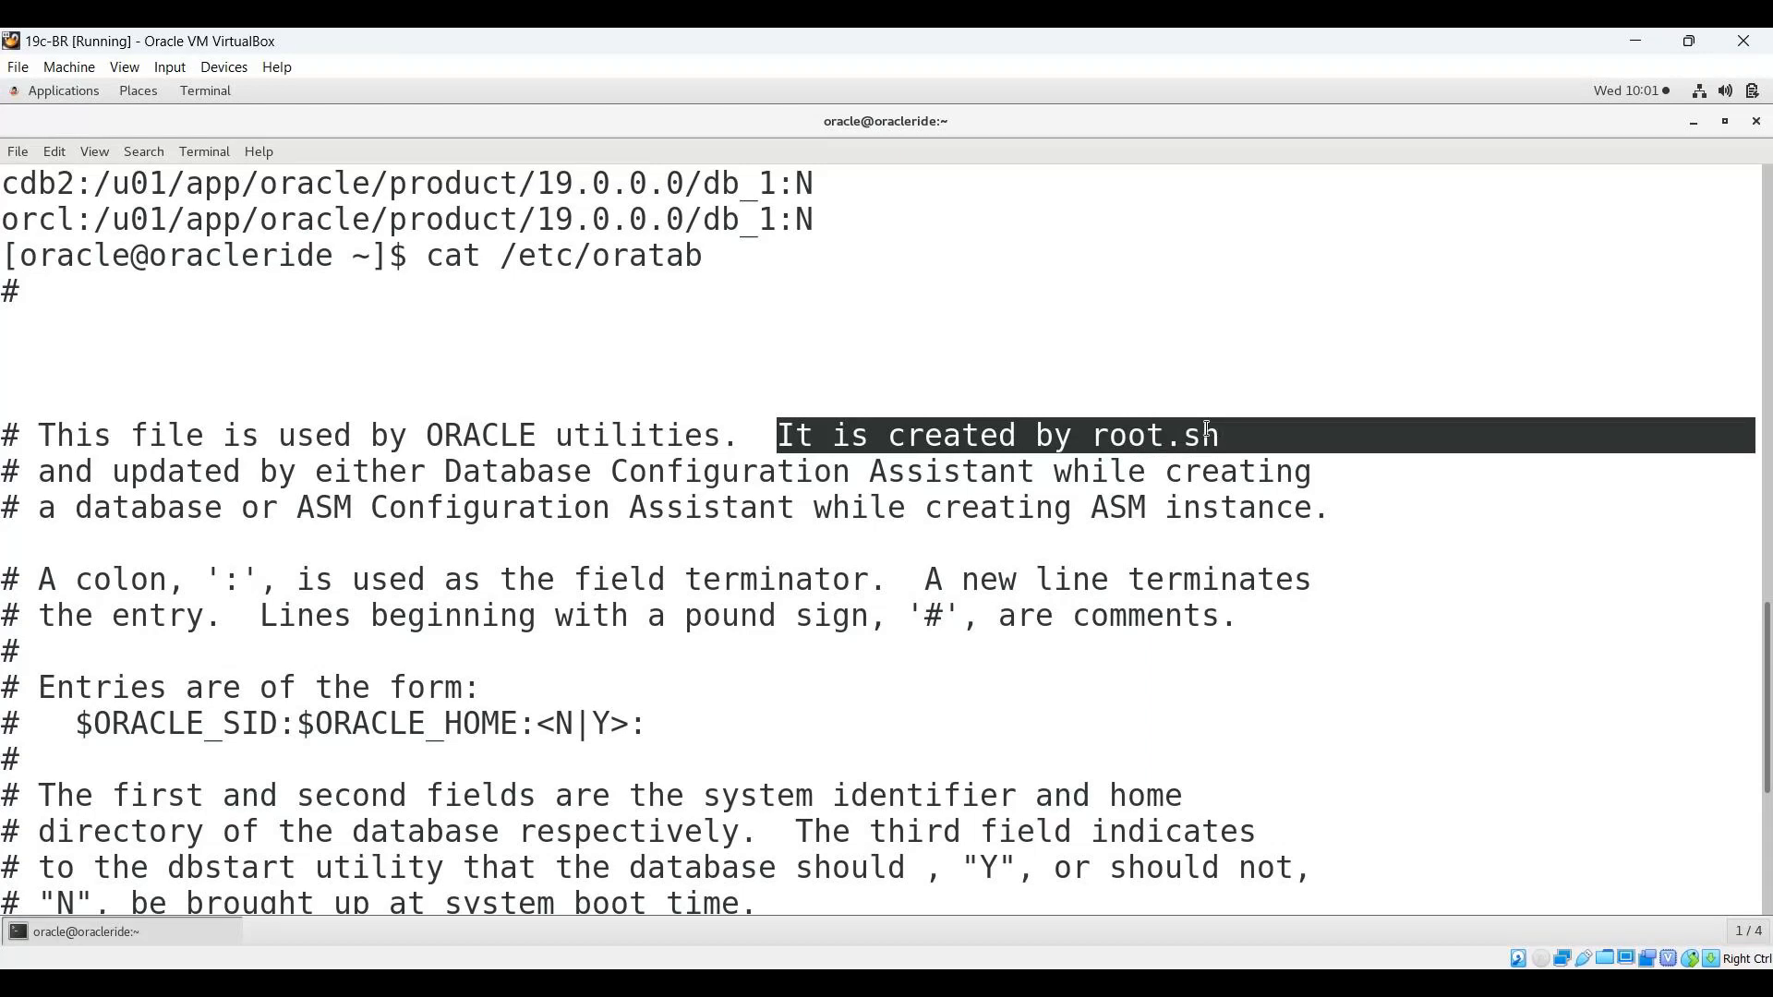
{"action": "left_click", "coordinate": [448, 472]}
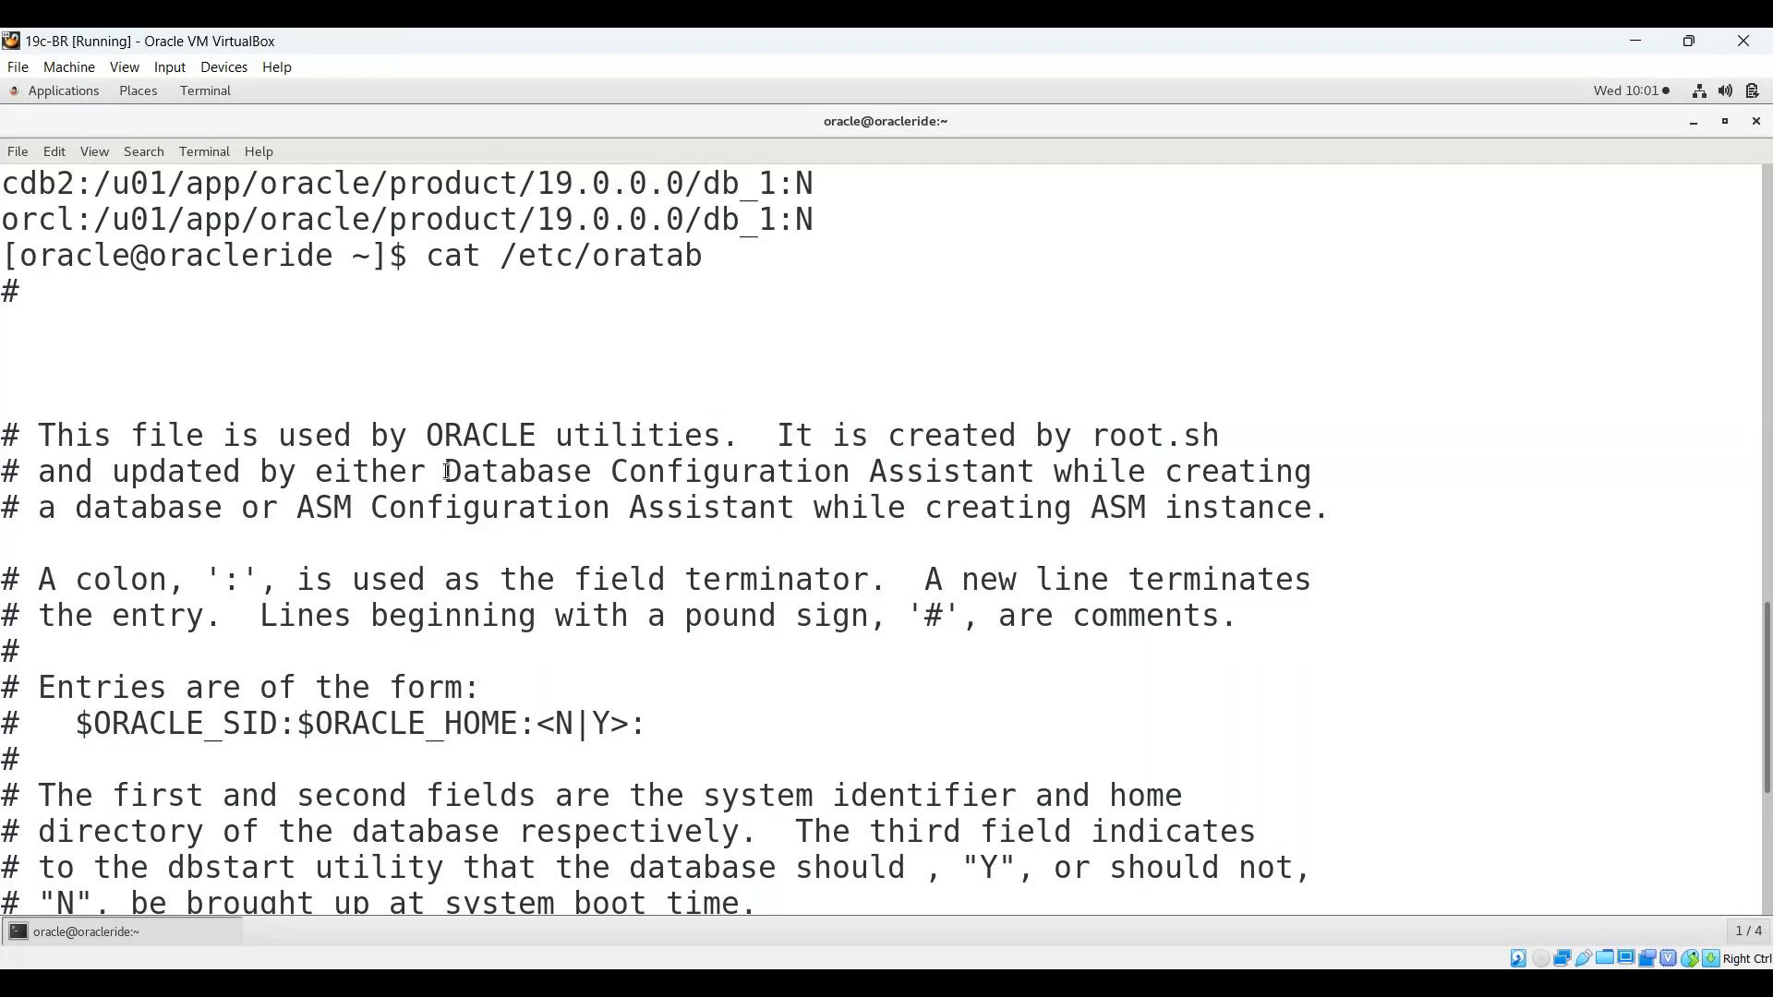
{"action": "left_click_drag", "start_coordinate": [447, 472], "coordinate": [990, 466]}
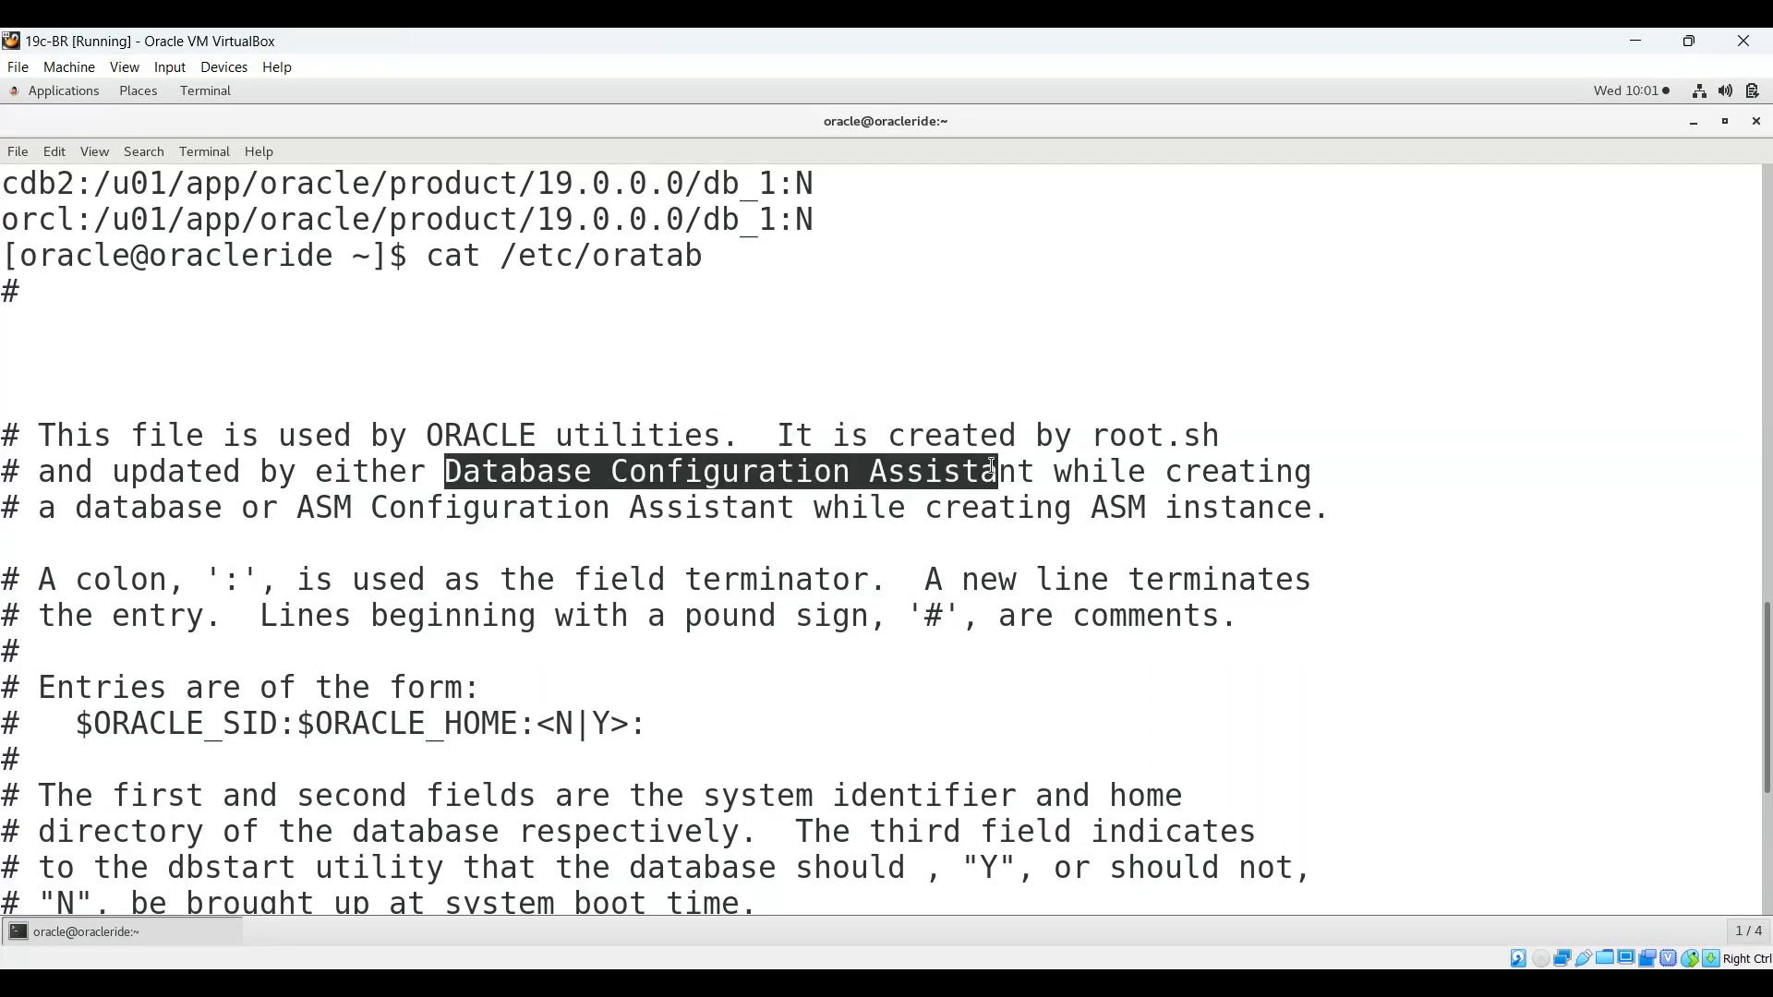
{"action": "left_click_drag", "start_coordinate": [298, 507], "coordinate": [941, 523]}
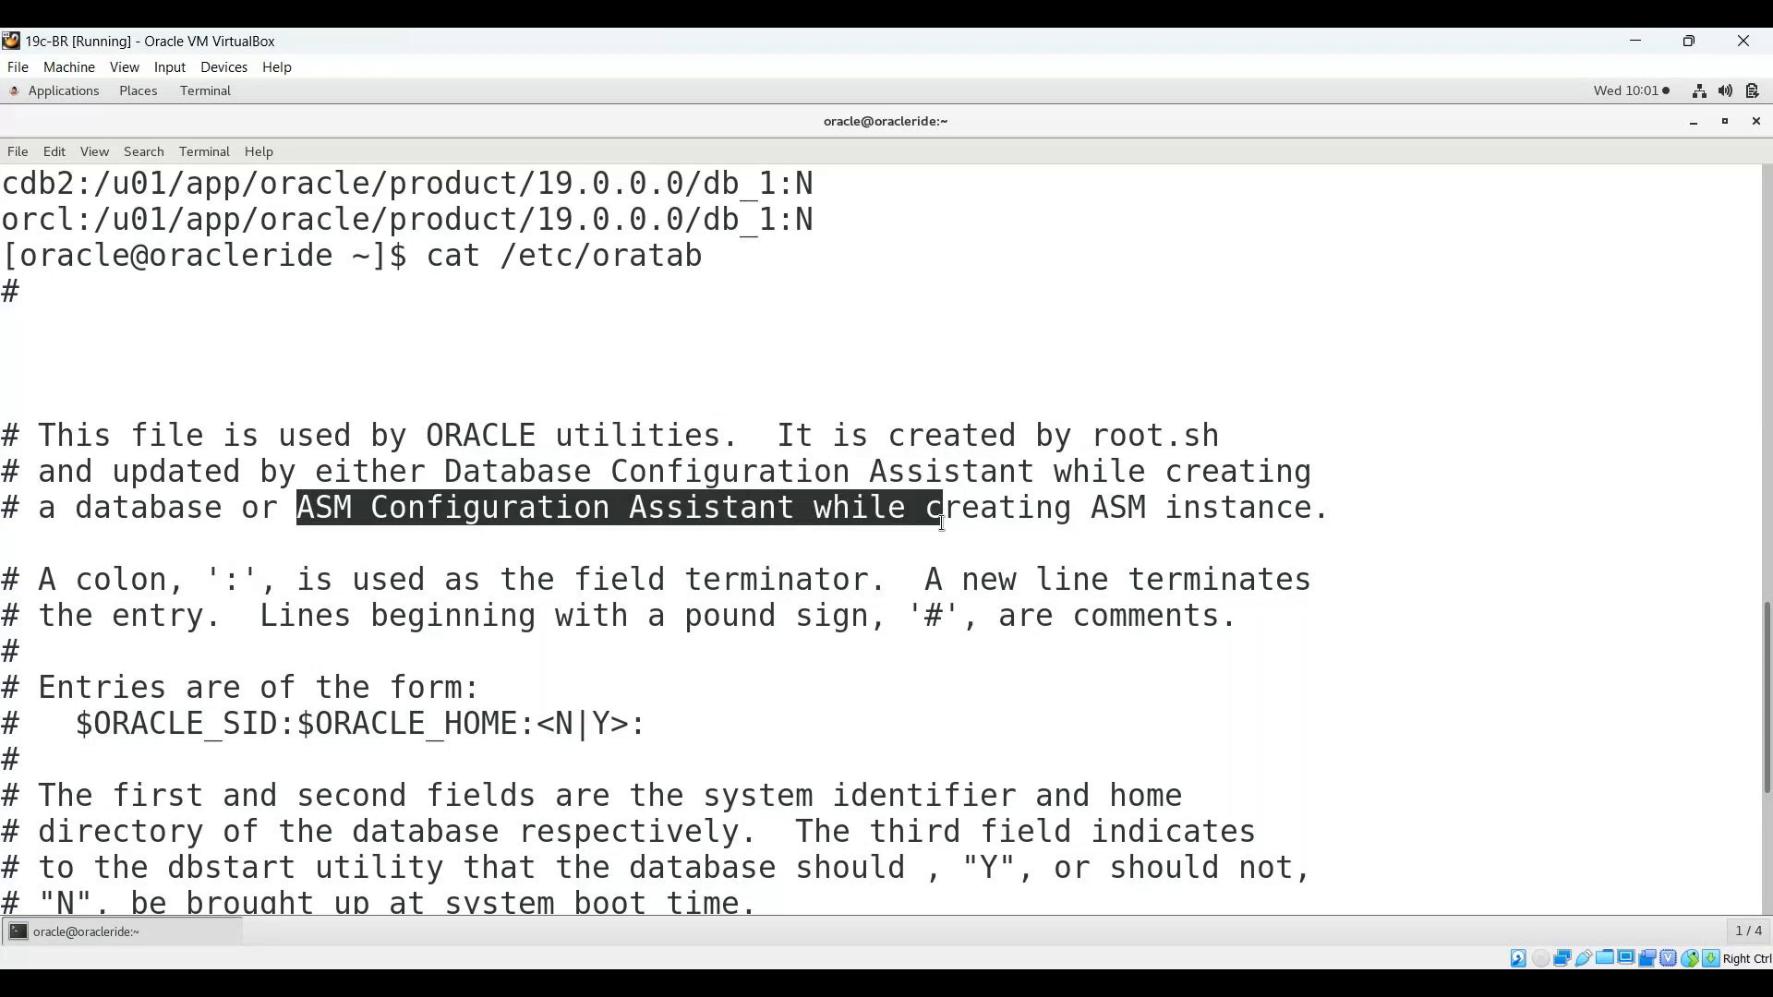
{"action": "left_click_drag", "start_coordinate": [942, 522], "coordinate": [8, 544]}
Step: Highlight the oratab entry format $ORACLE_SID:$ORACLE_HOME:<N|Y>: and the comment about multiple entries with the same $ORACLE_SID
{"action": "scroll", "coordinate": [8, 523], "scroll_direction": "down", "scroll_amount": 2}
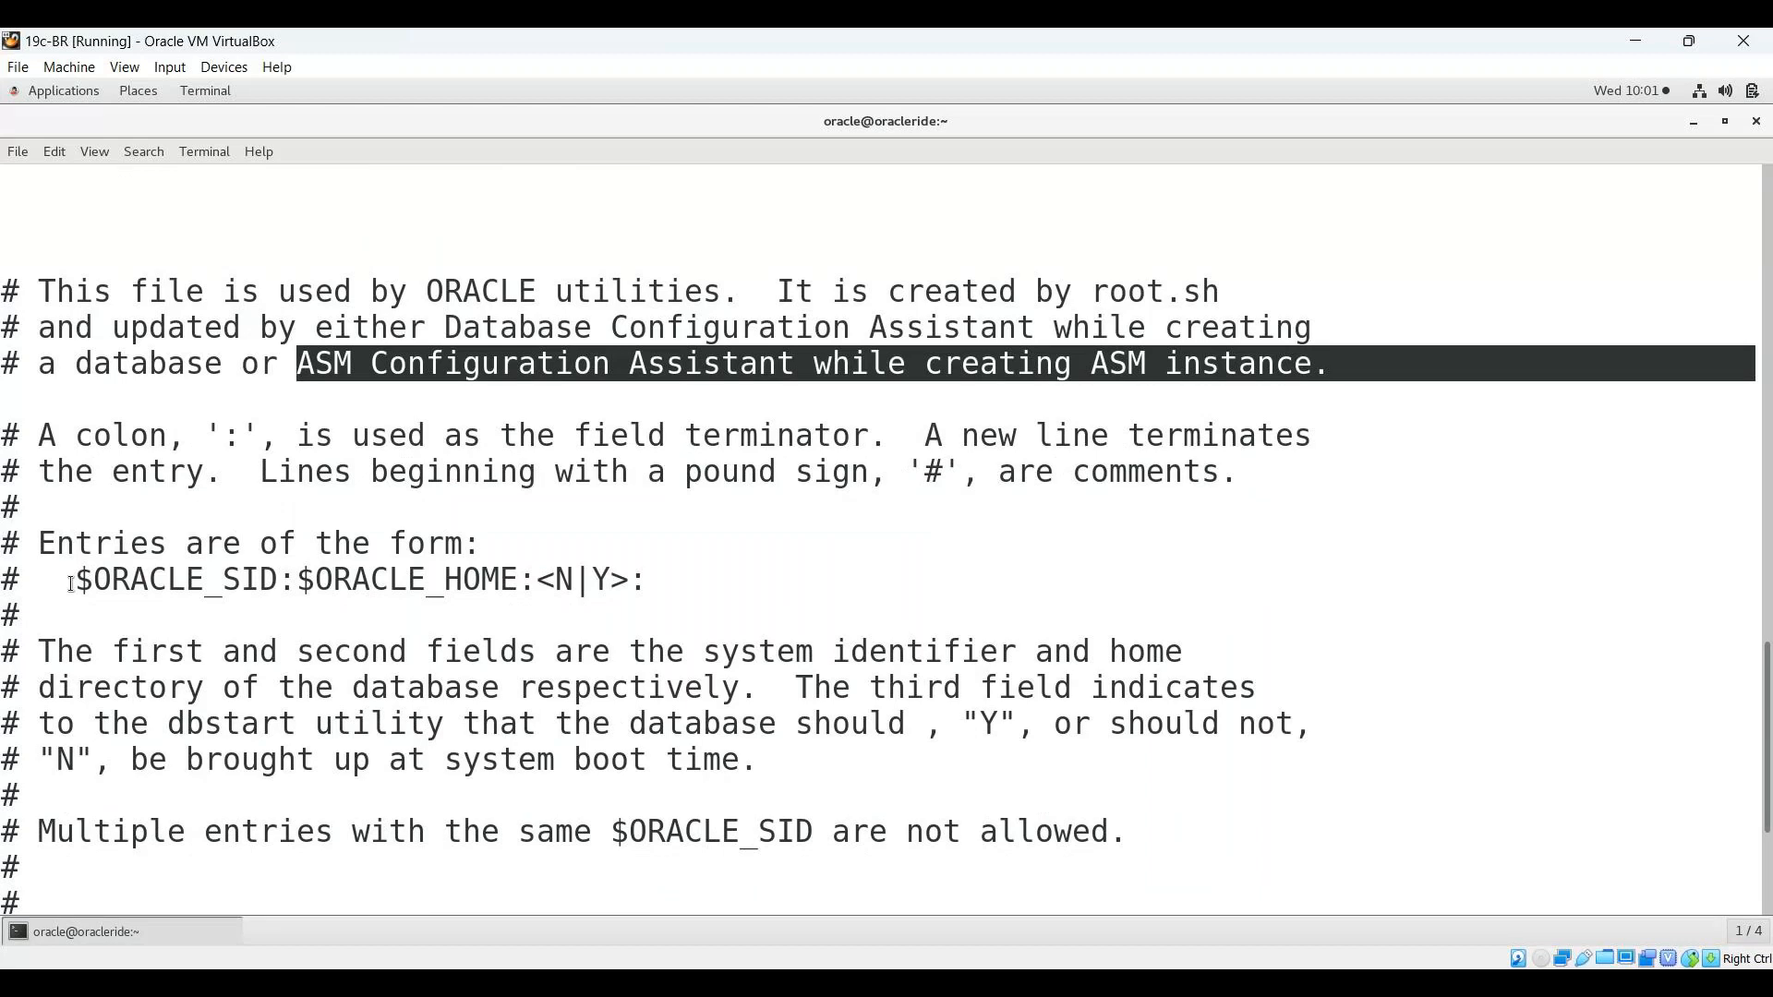
{"action": "left_click_drag", "start_coordinate": [72, 584], "coordinate": [721, 581]}
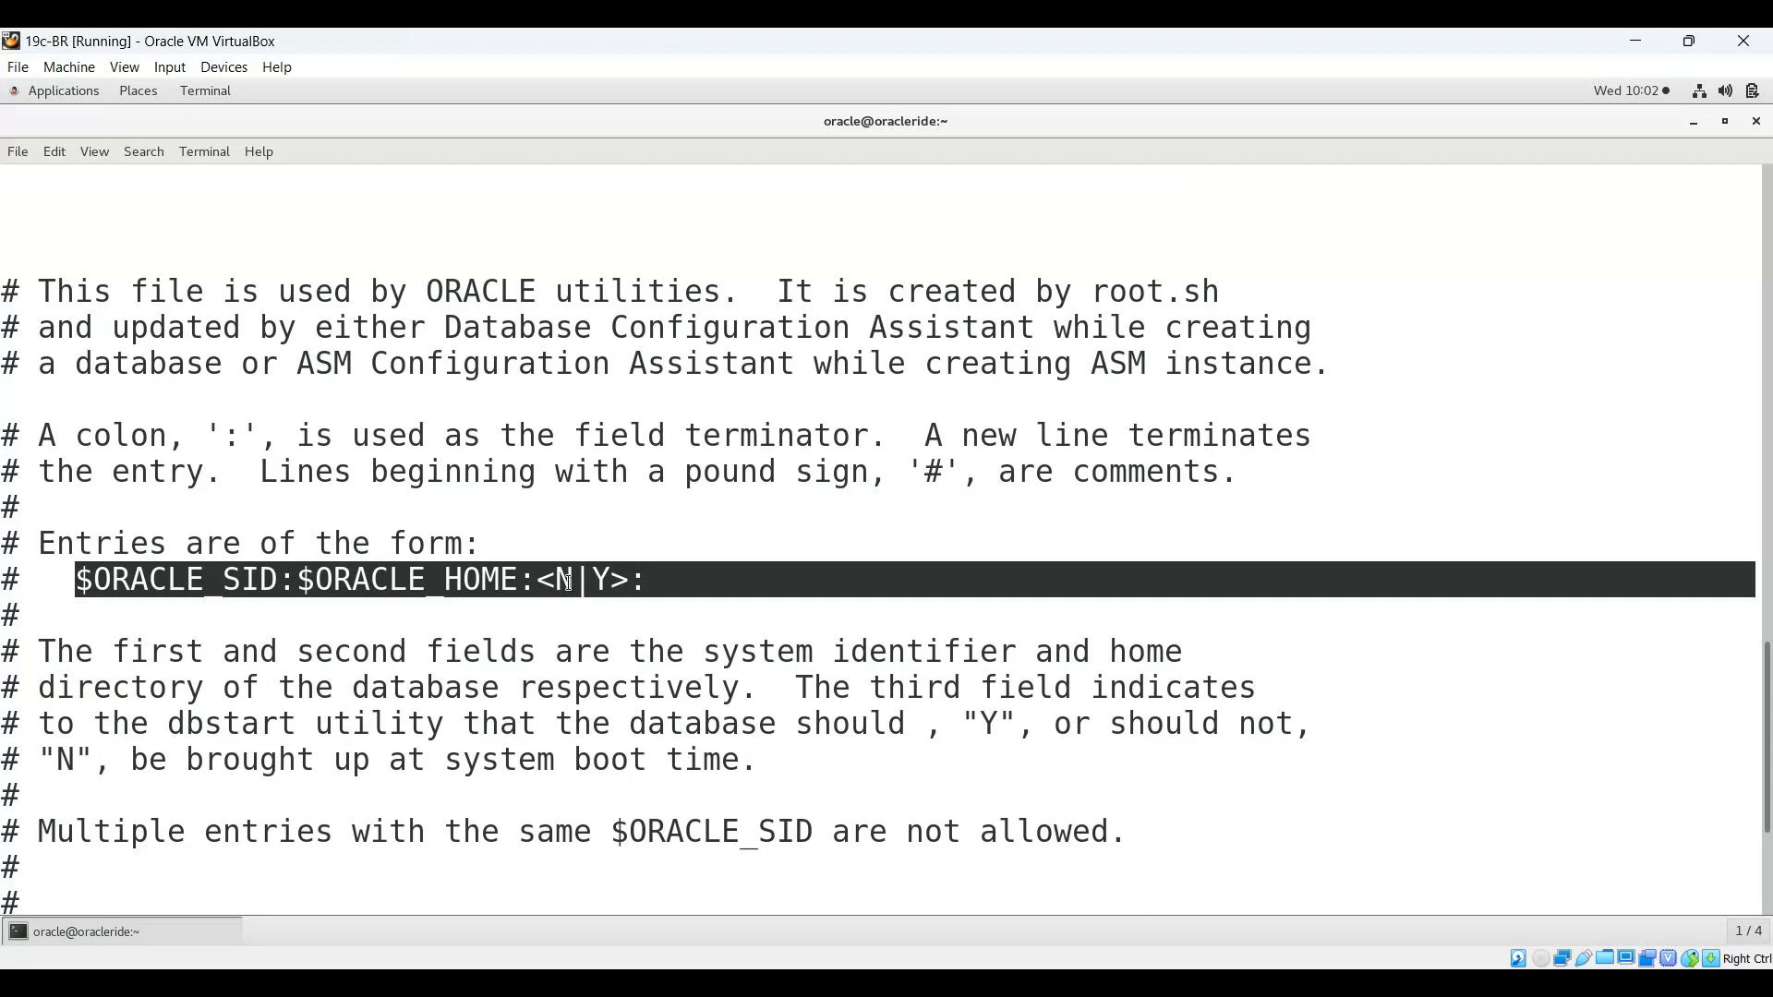
{"action": "scroll", "coordinate": [443, 580], "scroll_direction": "down", "scroll_amount": 1}
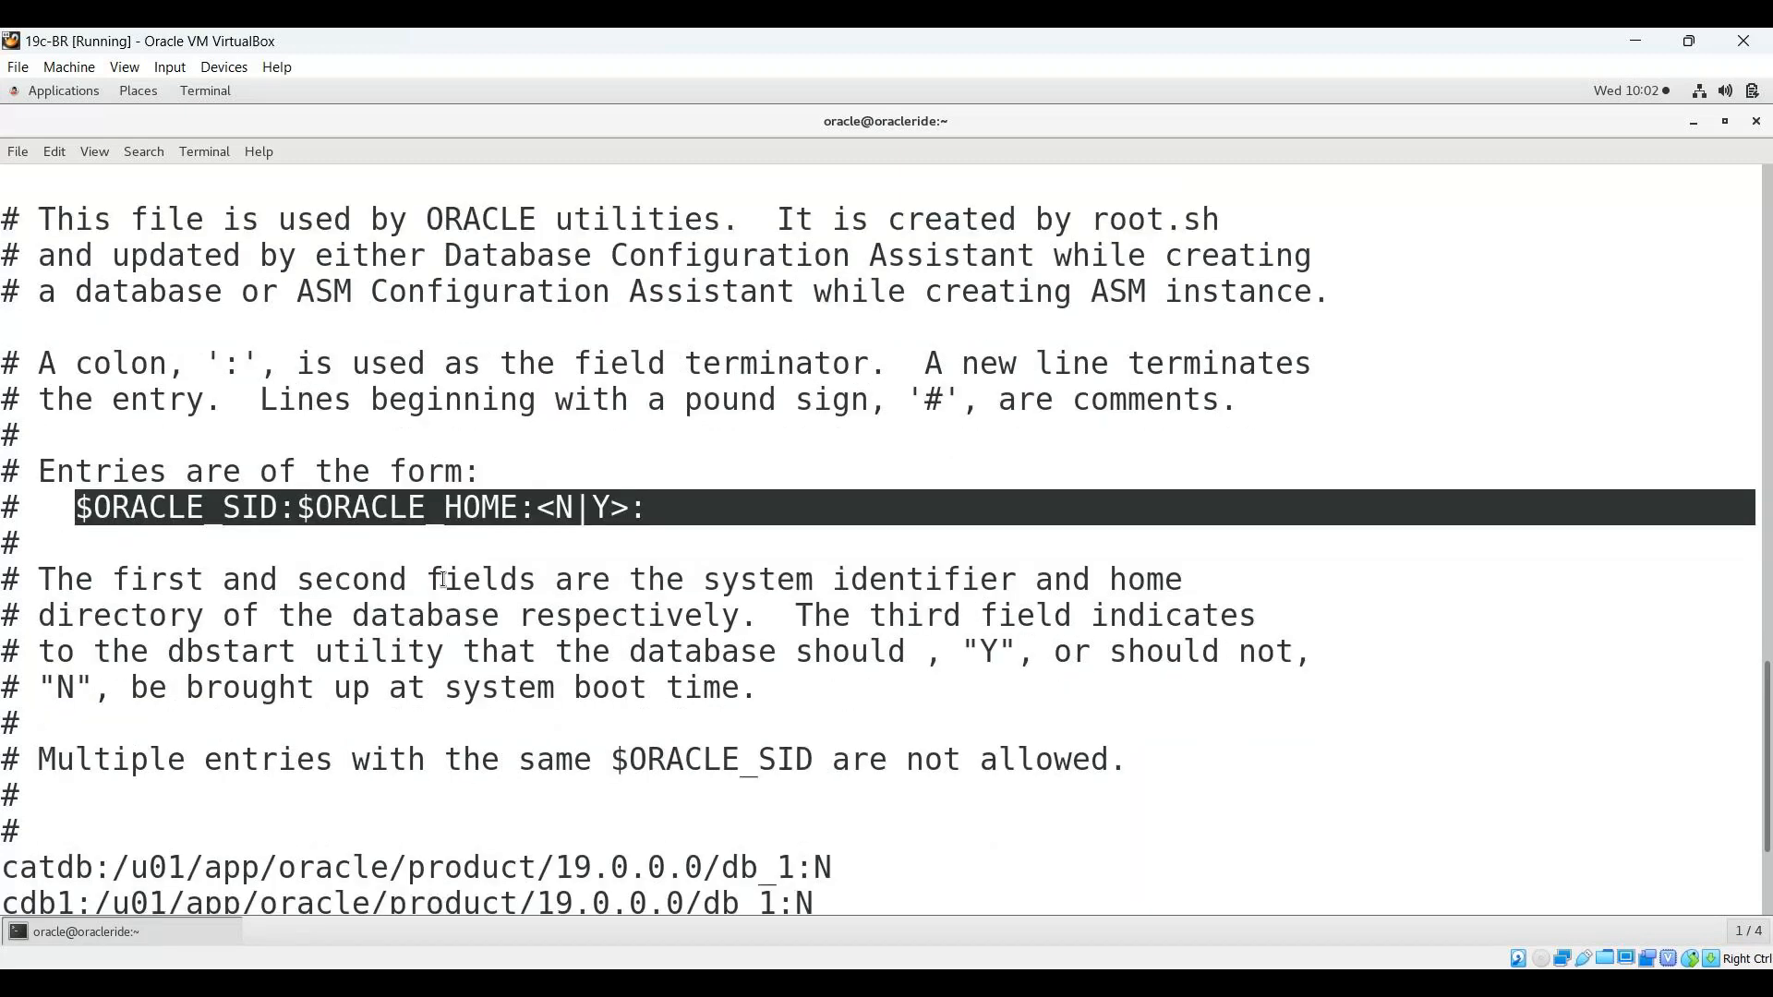
{"action": "scroll", "coordinate": [443, 579], "scroll_direction": "down", "scroll_amount": 2}
{"action": "left_click_drag", "start_coordinate": [38, 615], "coordinate": [1185, 612]}
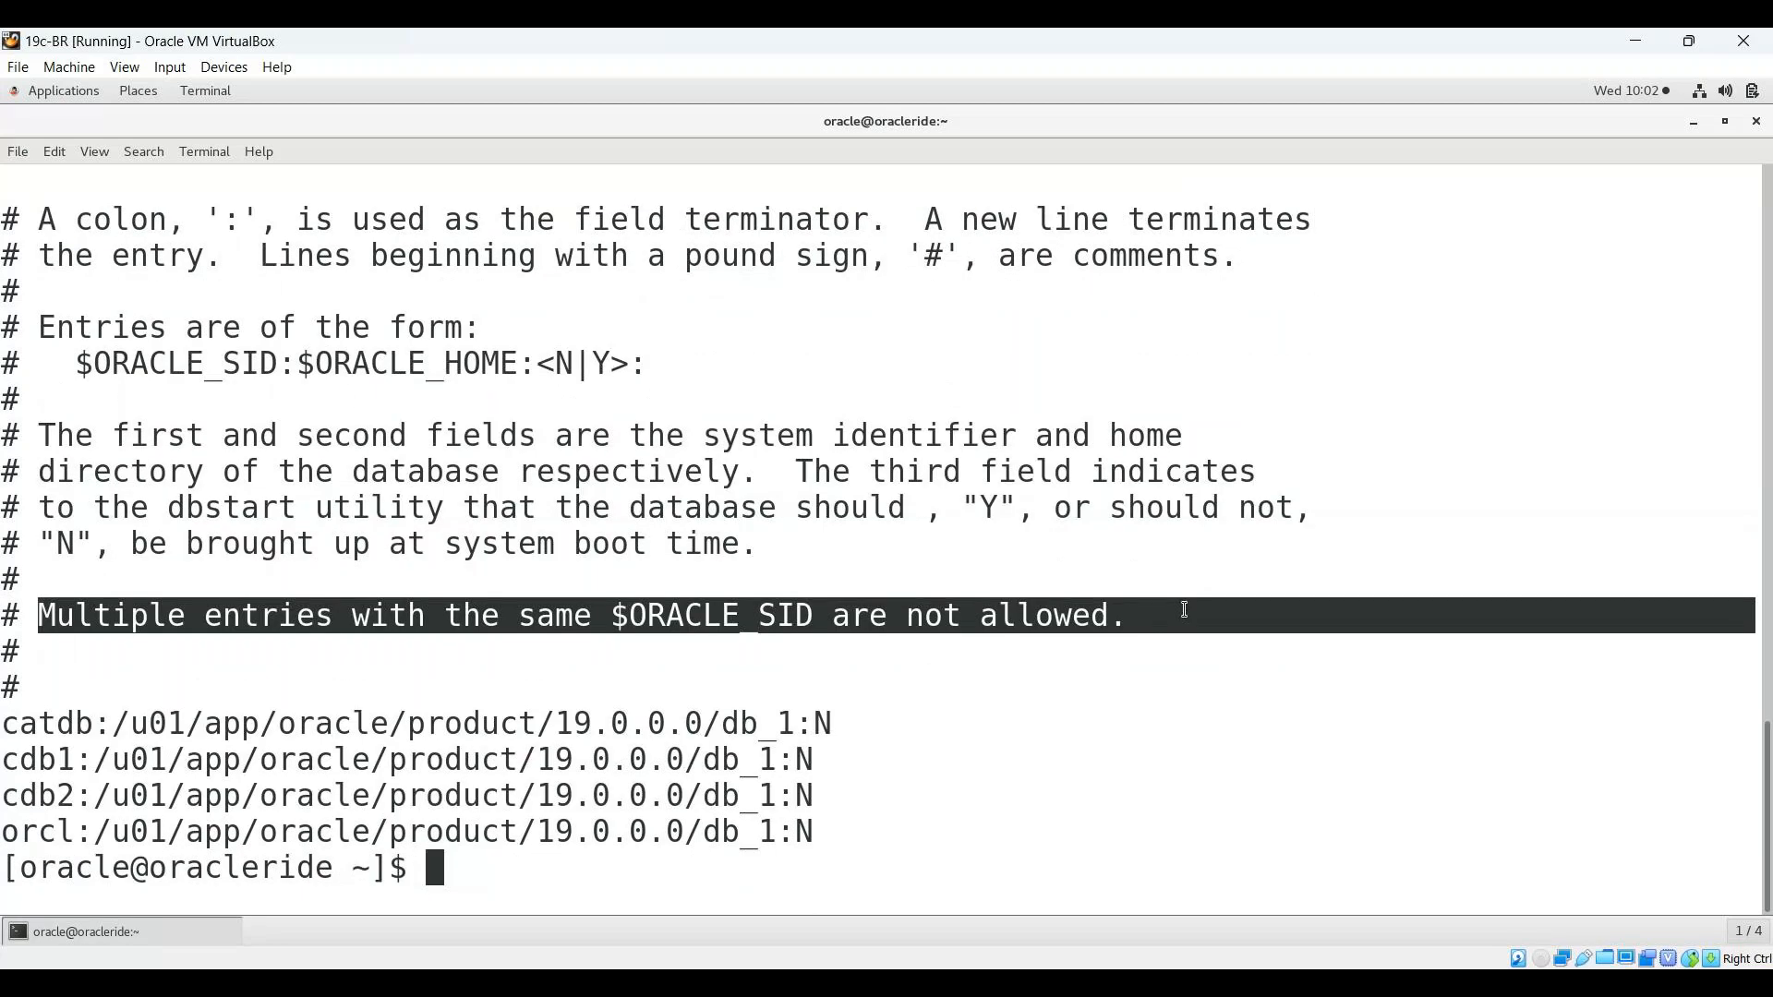
Step: Highlight the orcl, cdb2, cdb1 and catdb database entries one after another in the oratab output
{"action": "left_click_drag", "start_coordinate": [2, 832], "coordinate": [615, 830]}
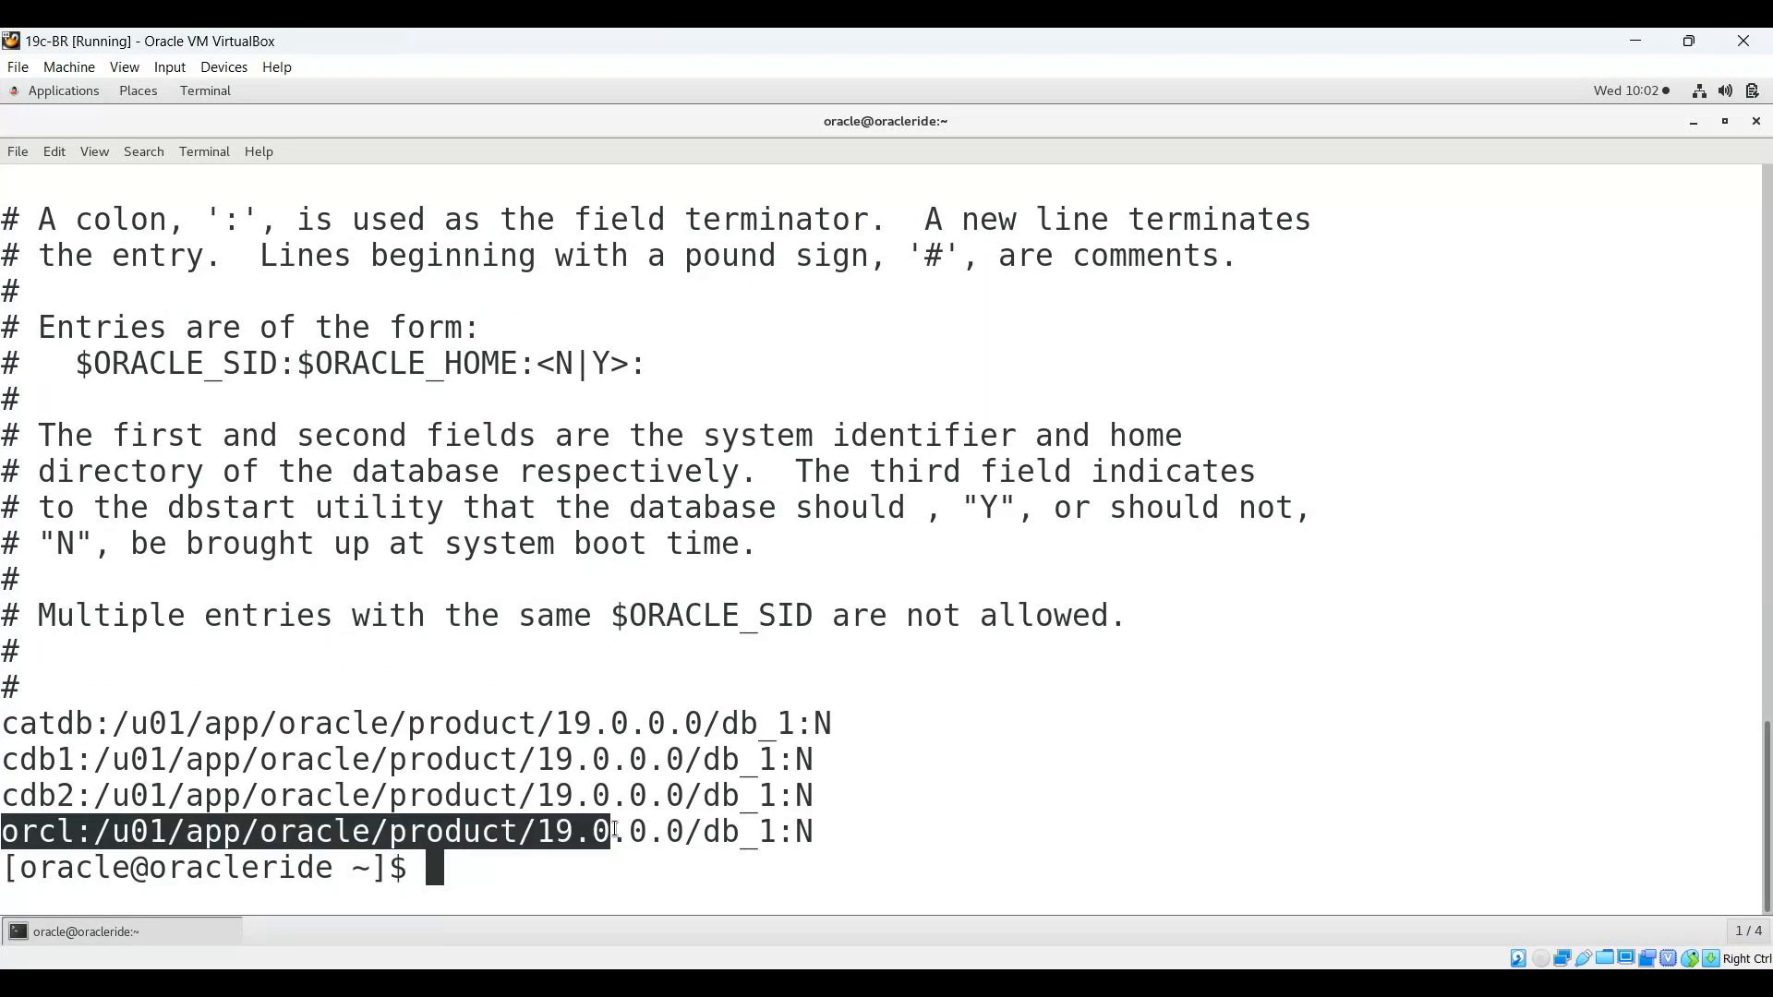
{"action": "left_click_drag", "start_coordinate": [2, 795], "coordinate": [699, 798]}
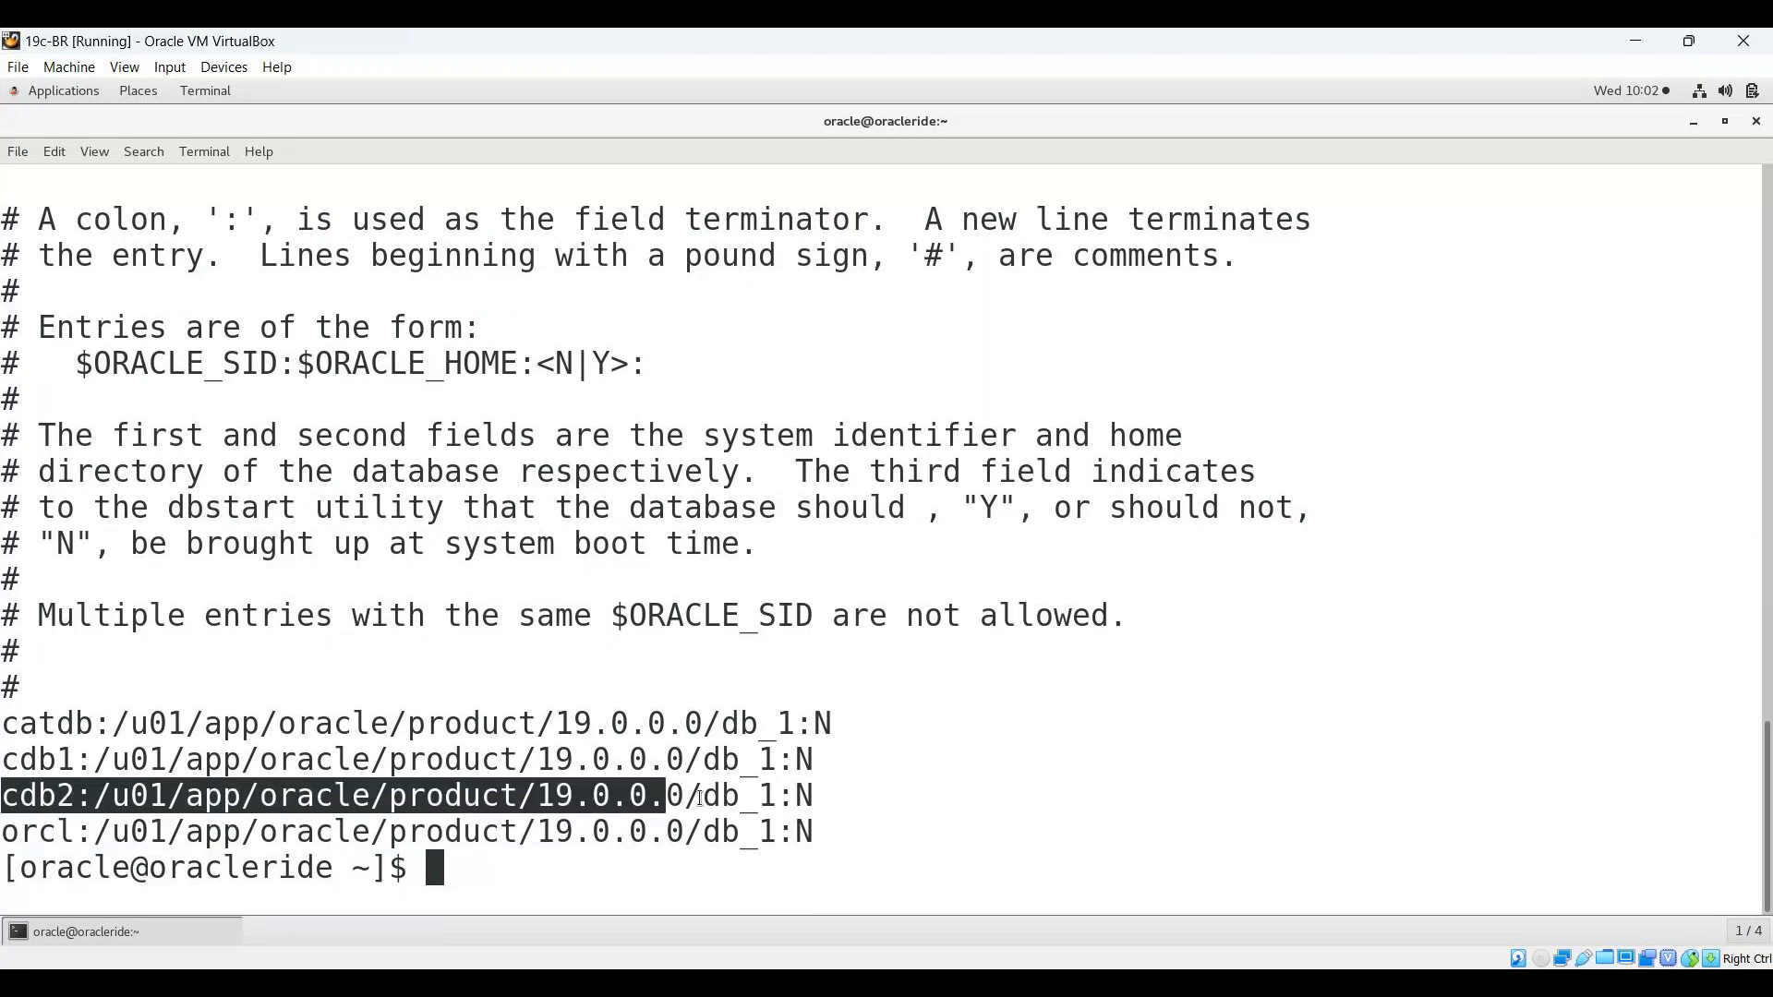
{"action": "triple_click", "coordinate": [3, 794]}
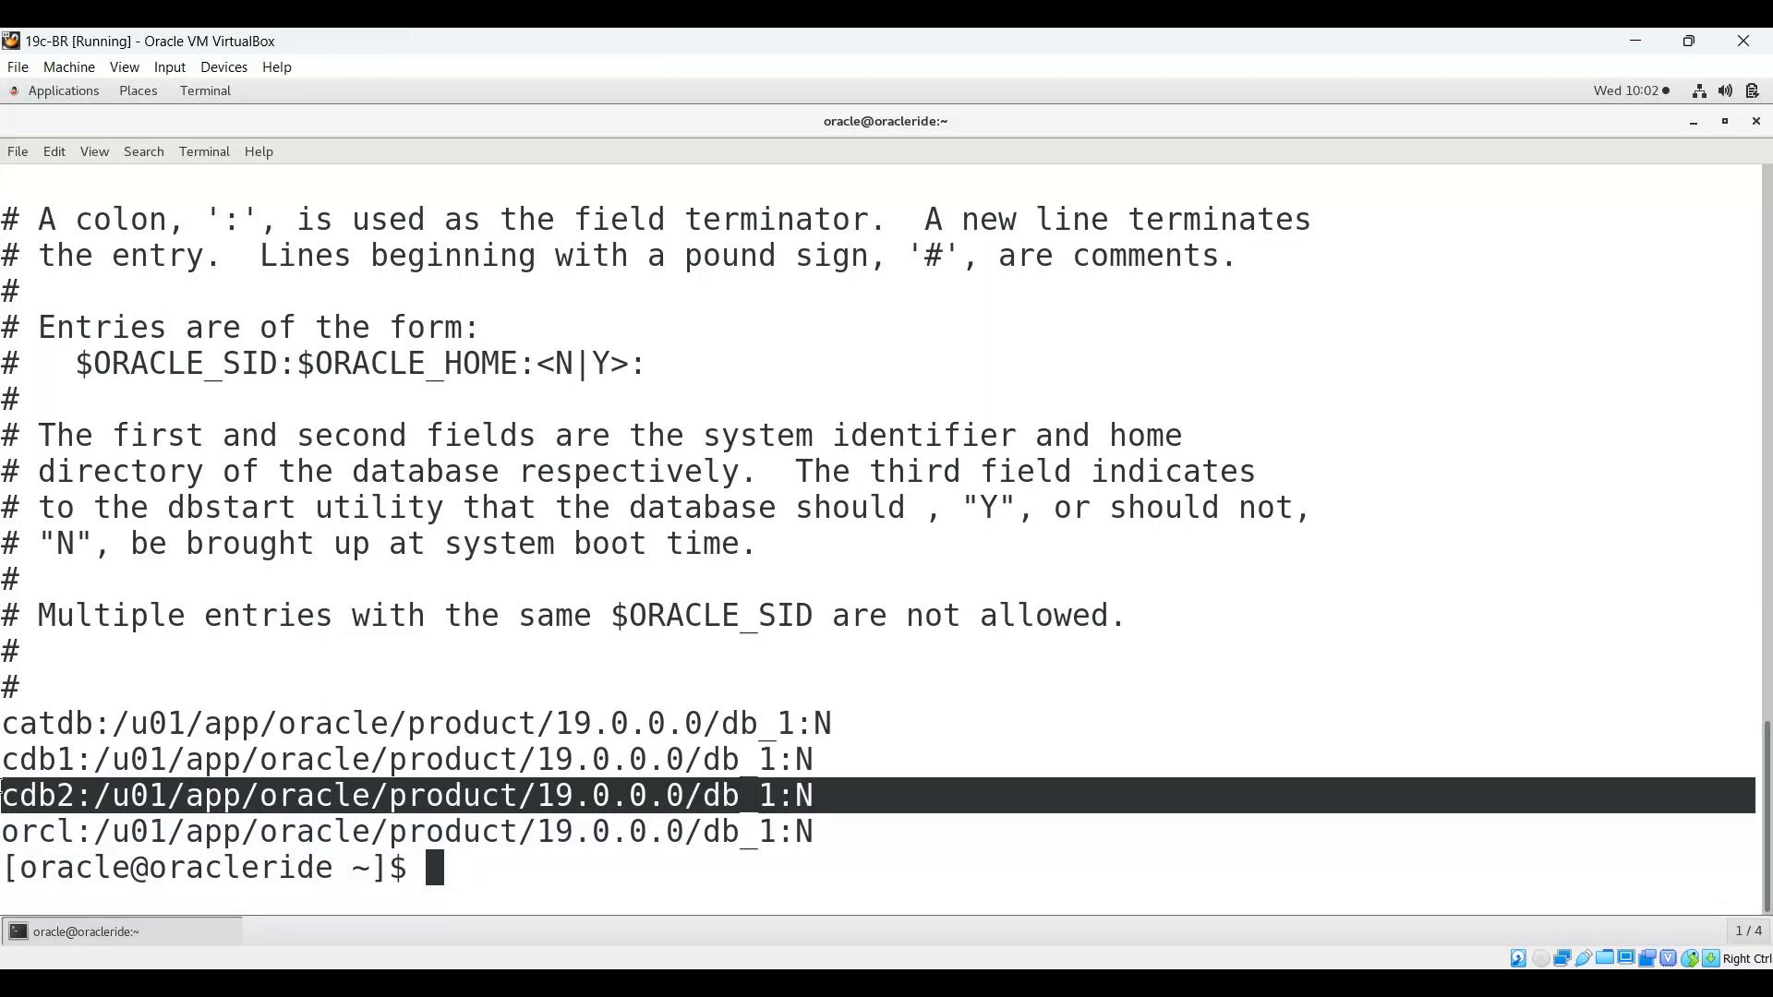
{"action": "triple_click", "coordinate": [3, 759]}
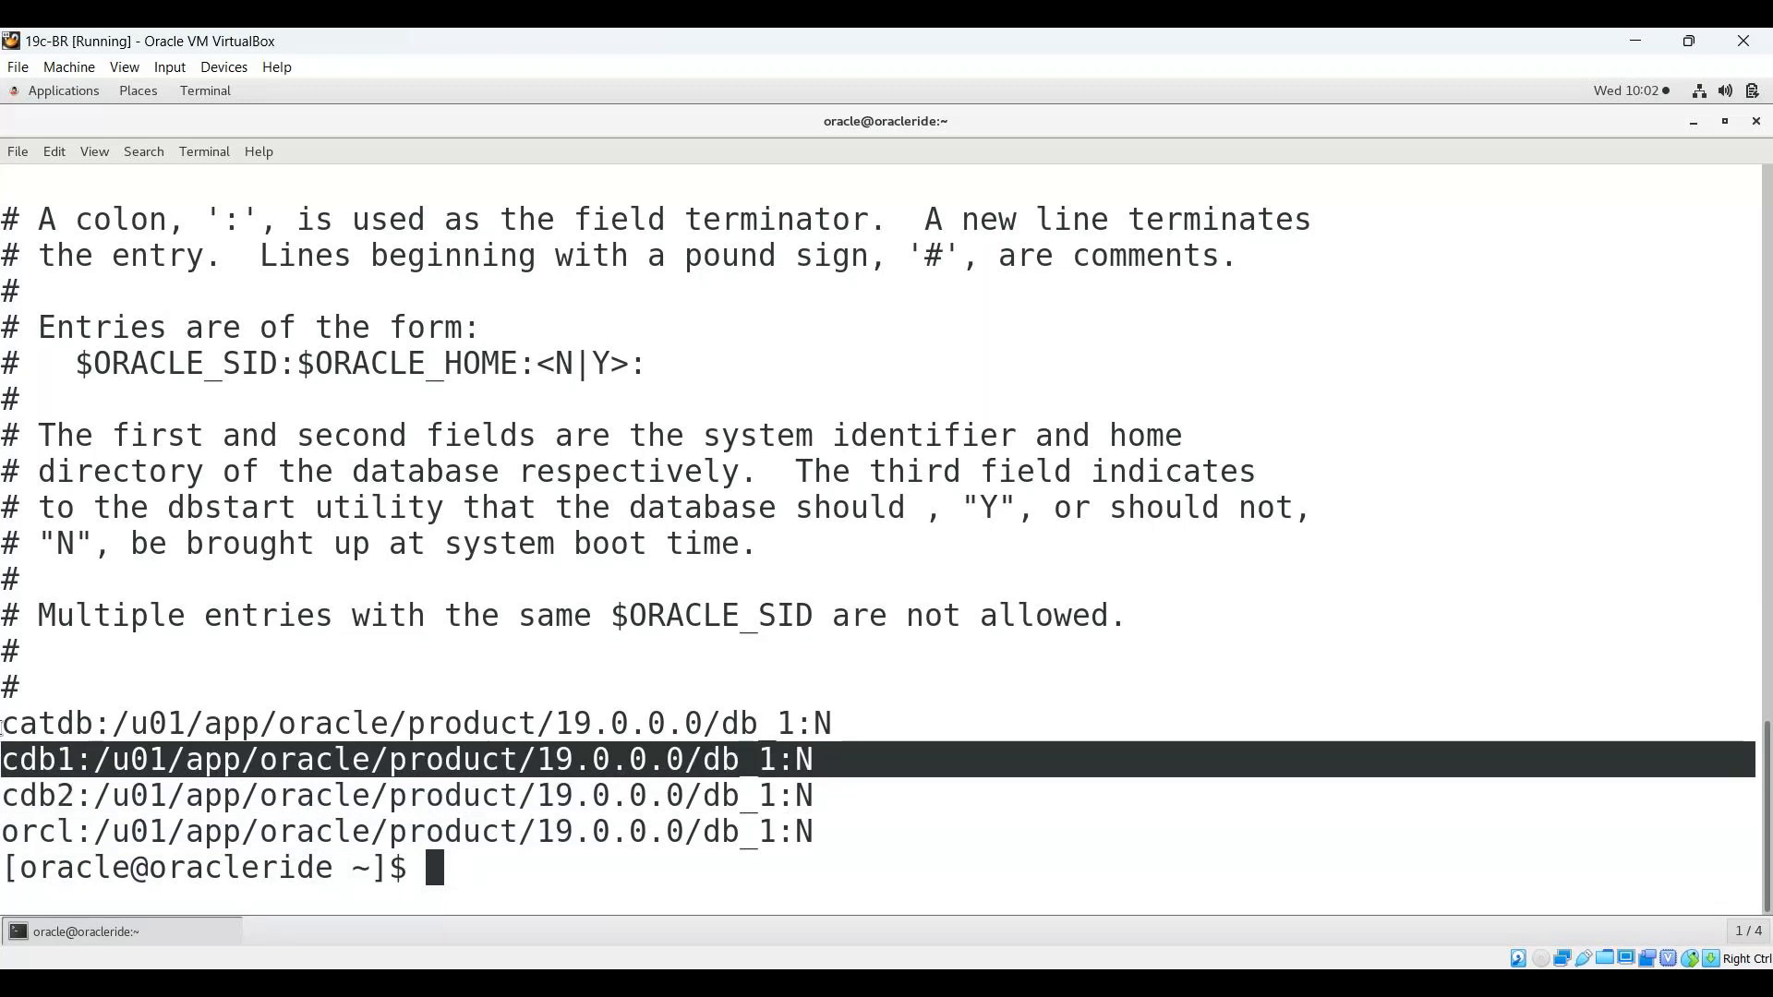
{"action": "triple_click", "coordinate": [3, 723]}
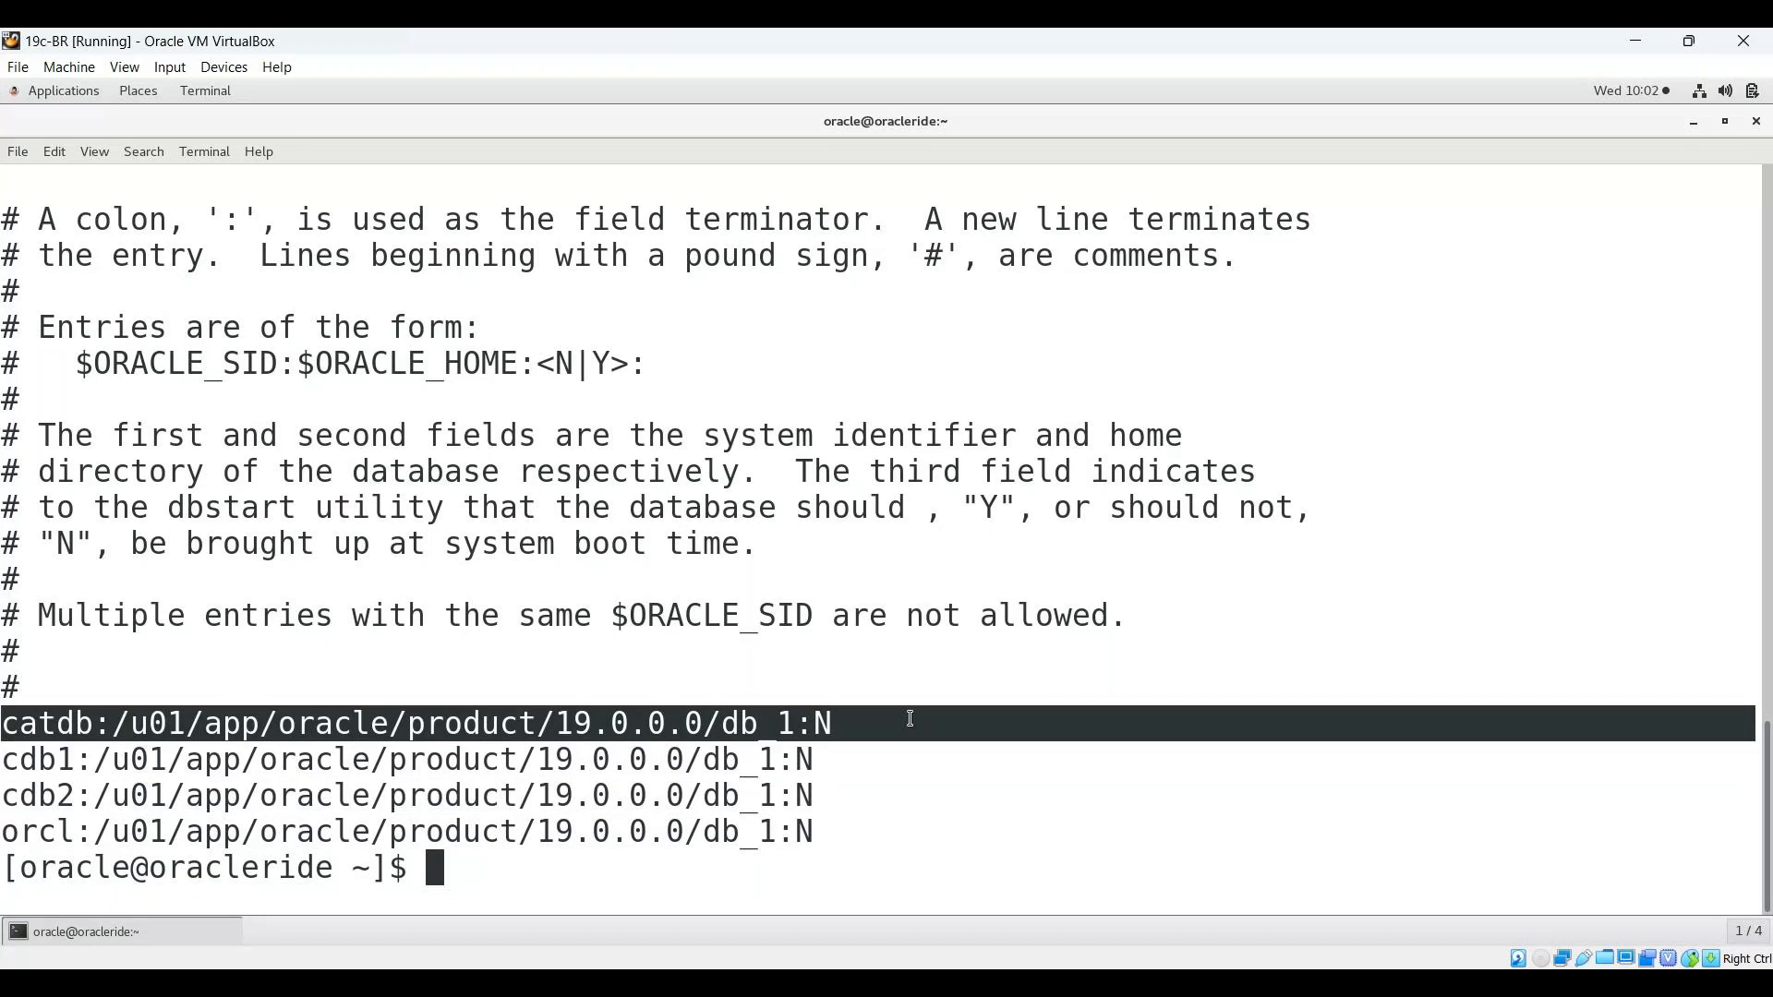
Step: Check for running Oracle database instances with ps -ef | grep pmon
{"action": "key", "text": "Return"}
{"action": "key", "text": "Return"}
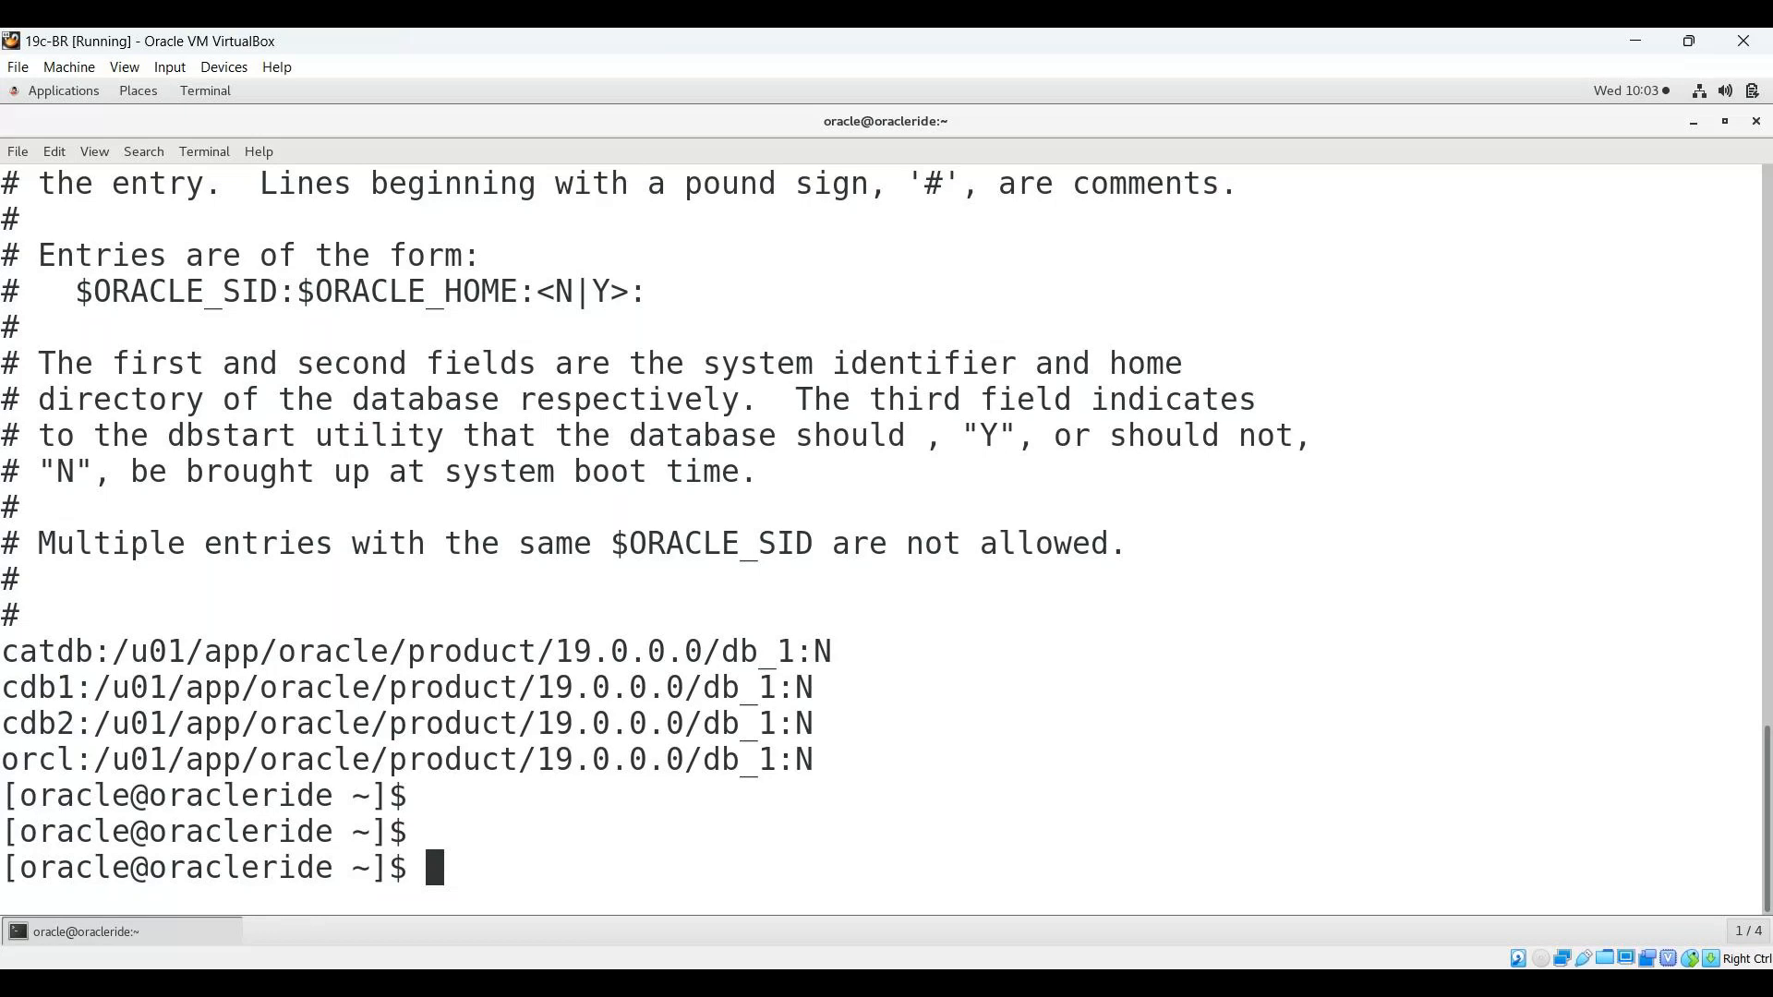
{"action": "type", "text": "ps -ef | grep pmon"}
{"action": "key", "text": "Return"}
{"action": "key", "text": "Return"}
{"action": "key", "text": "Return"}
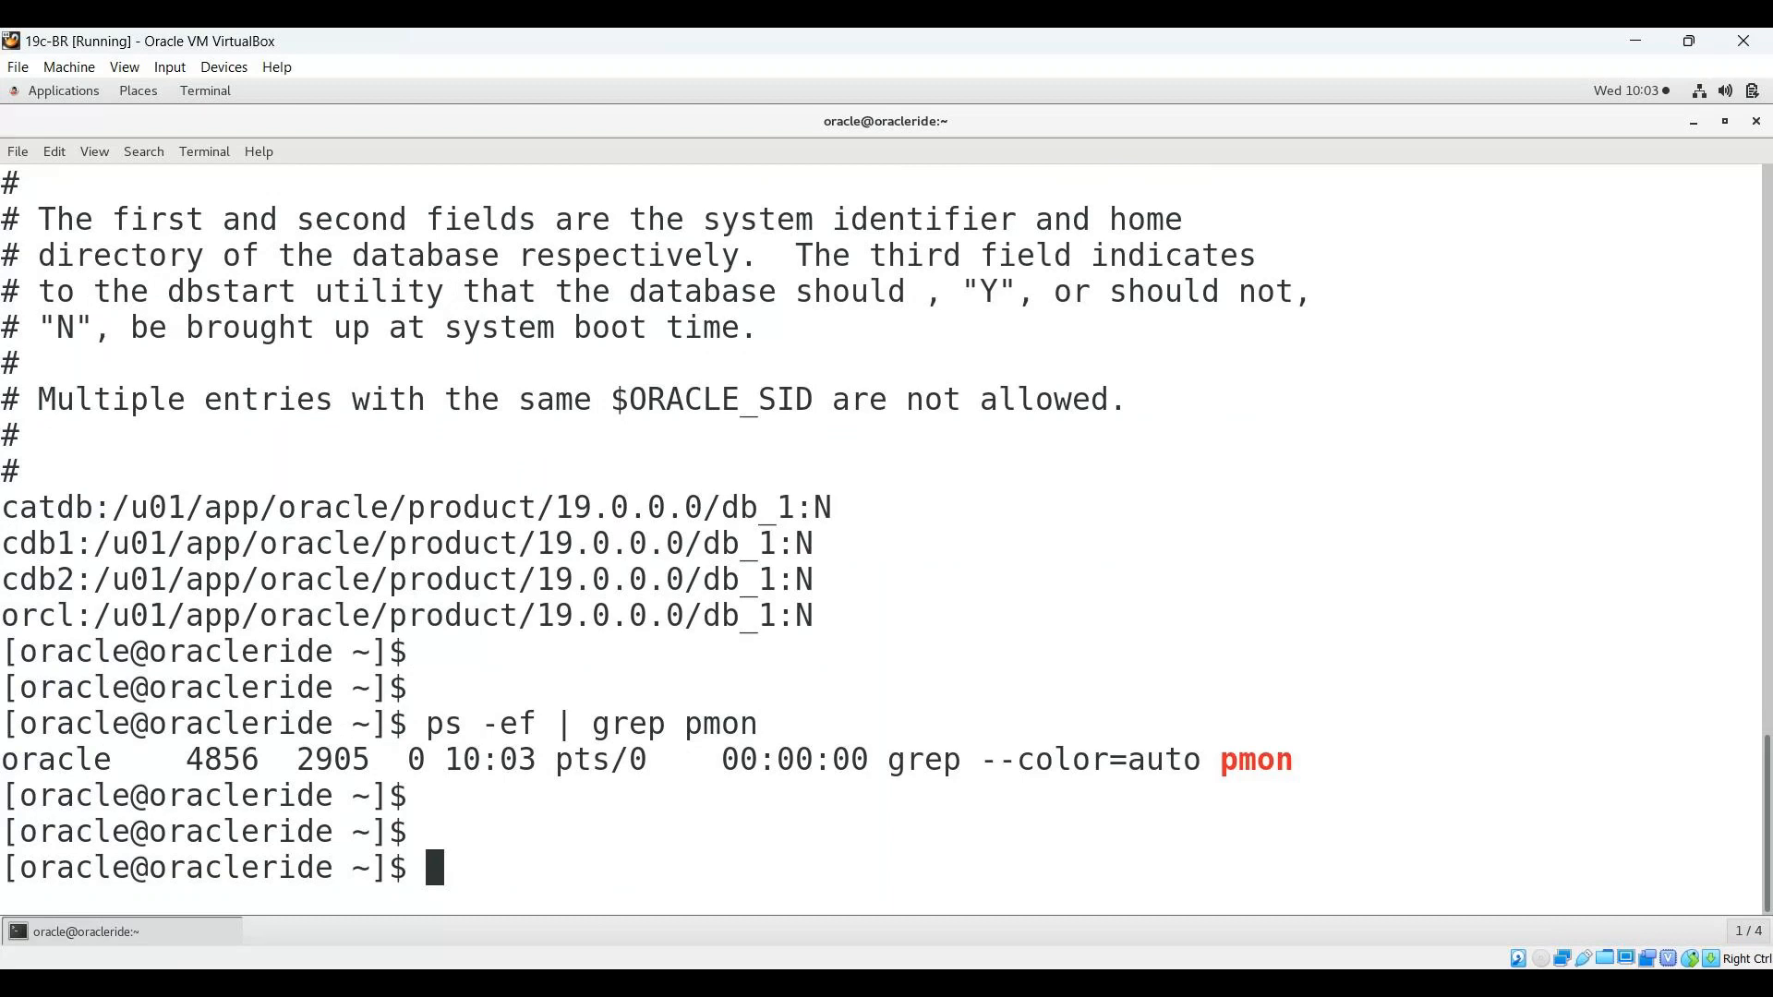
Step: Check the listener with lsnrctl status and start it with lsnrctl start
{"action": "type", "text": "lsnrctl status"}
{"action": "key", "text": "Return"}
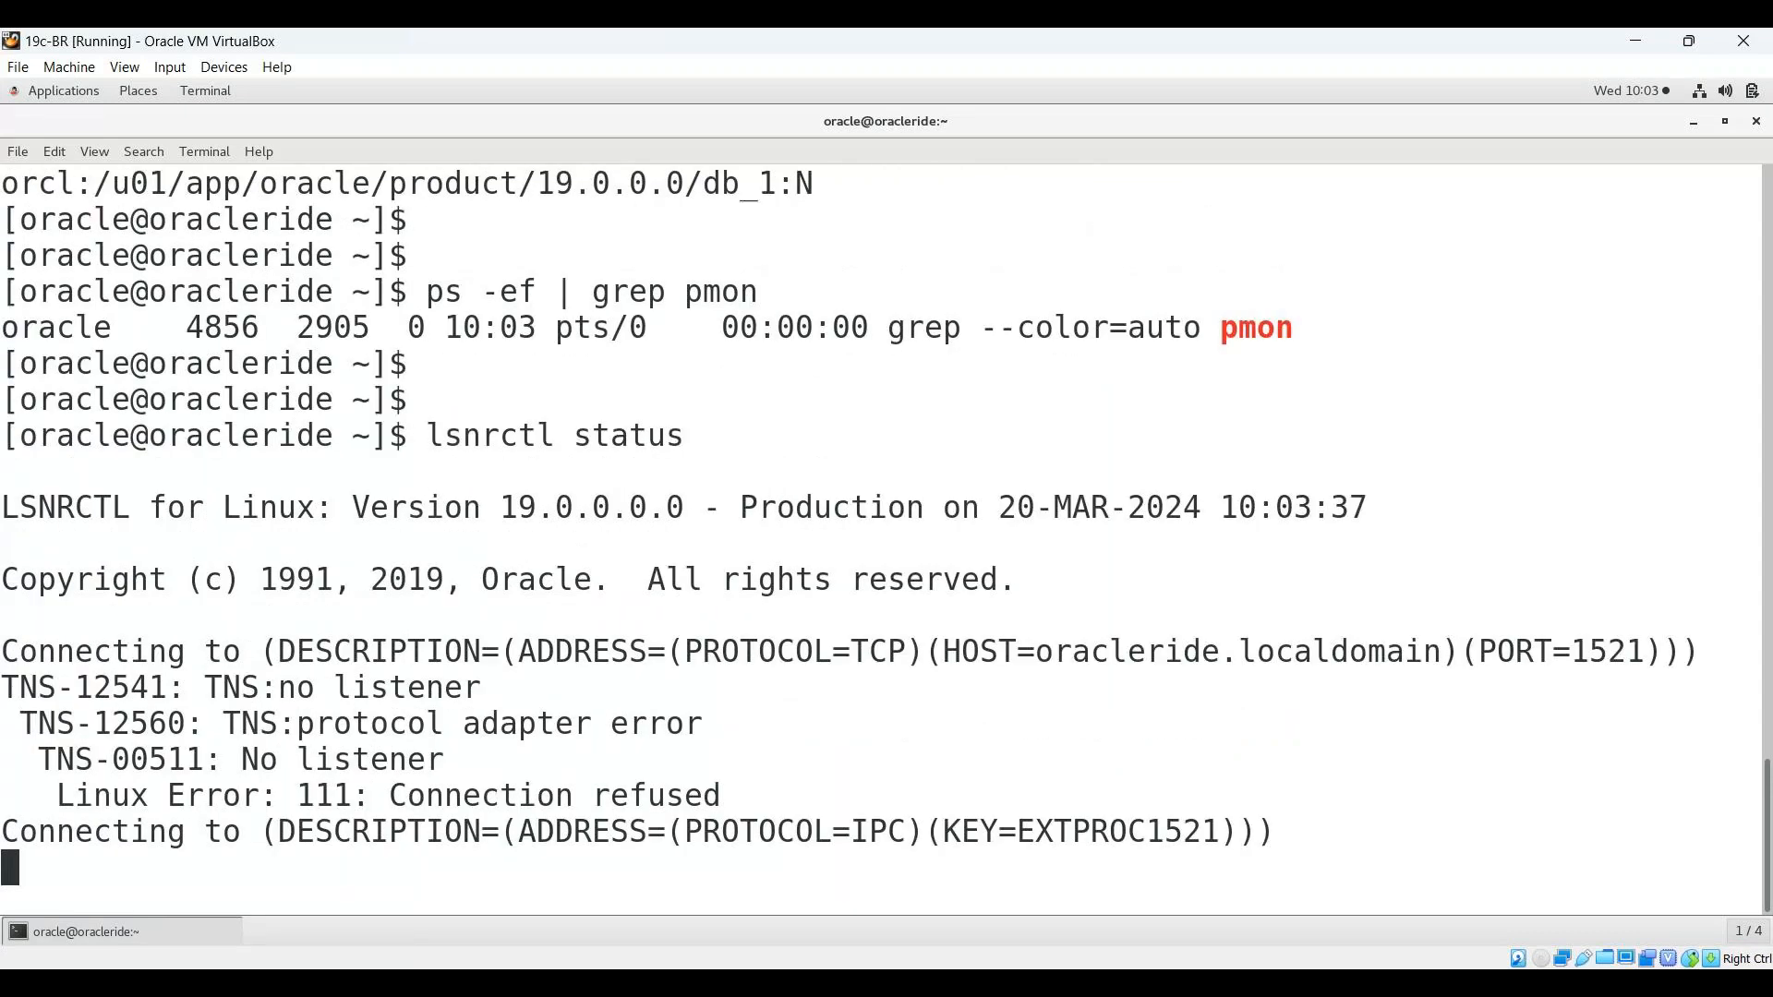
{"action": "key", "text": "Up"}
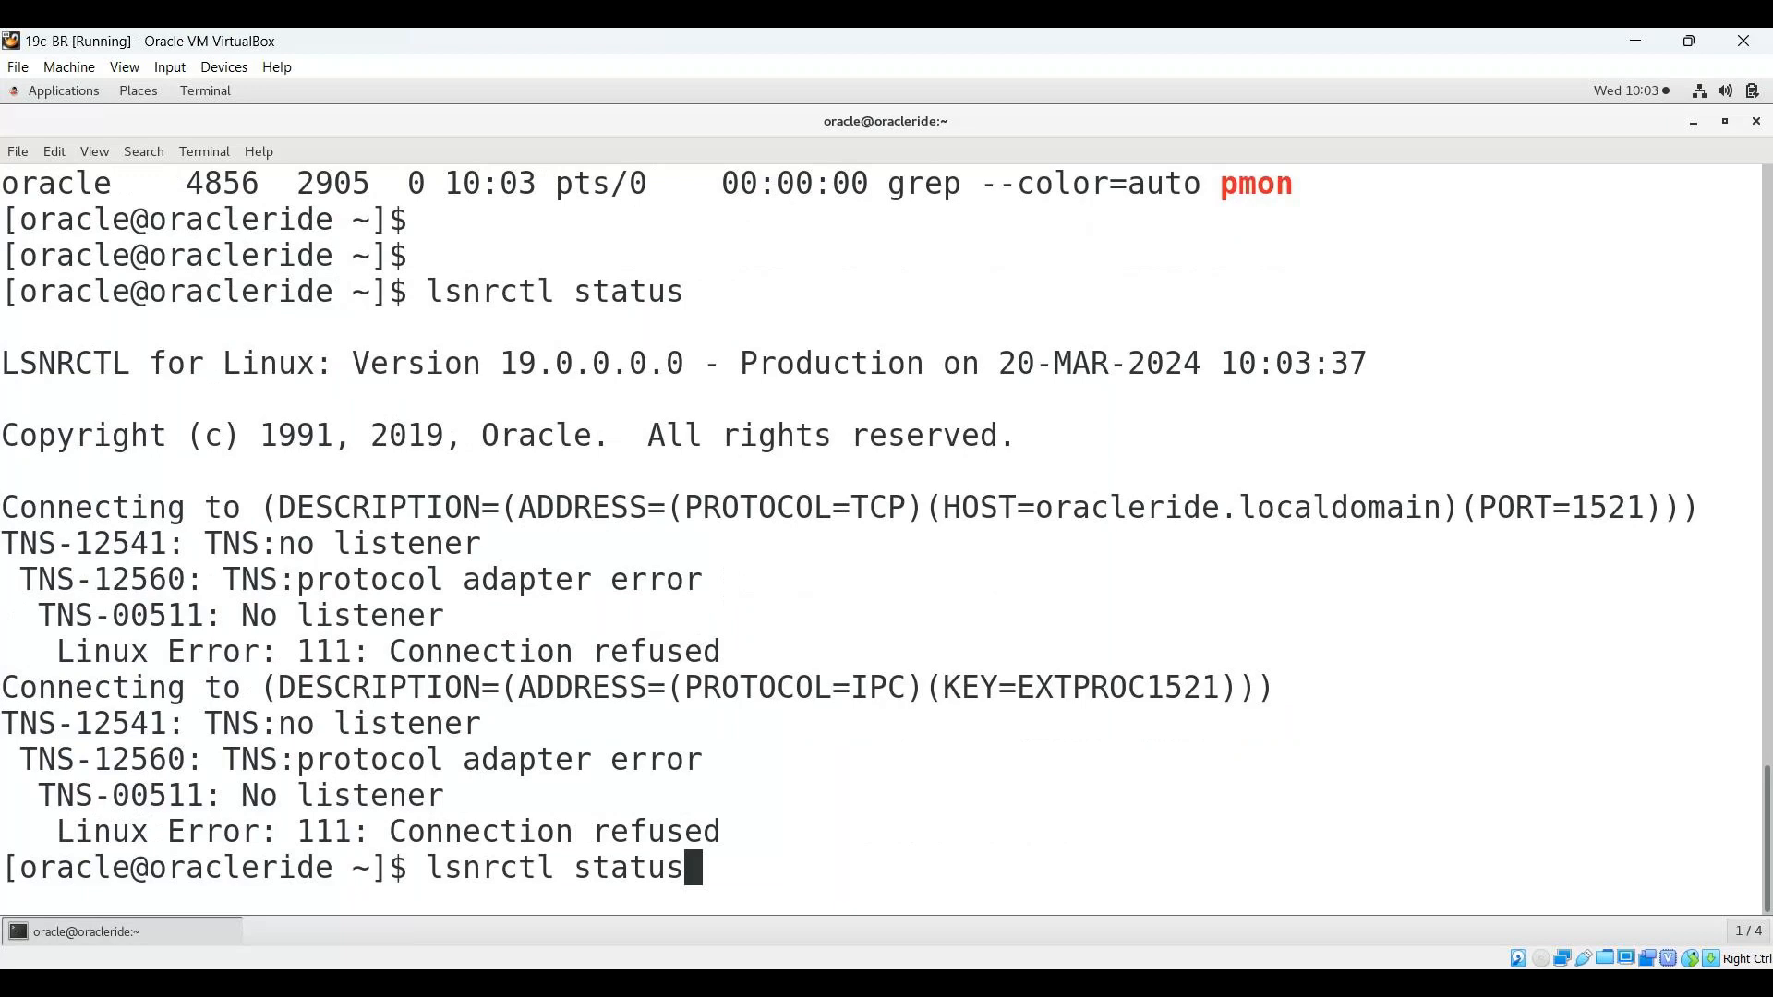
{"action": "key", "text": "BackSpace"}
{"action": "key", "text": "BackSpace"}
{"action": "key", "text": "BackSpace"}
{"action": "type", "text": "rt"}
{"action": "key", "text": "Return"}
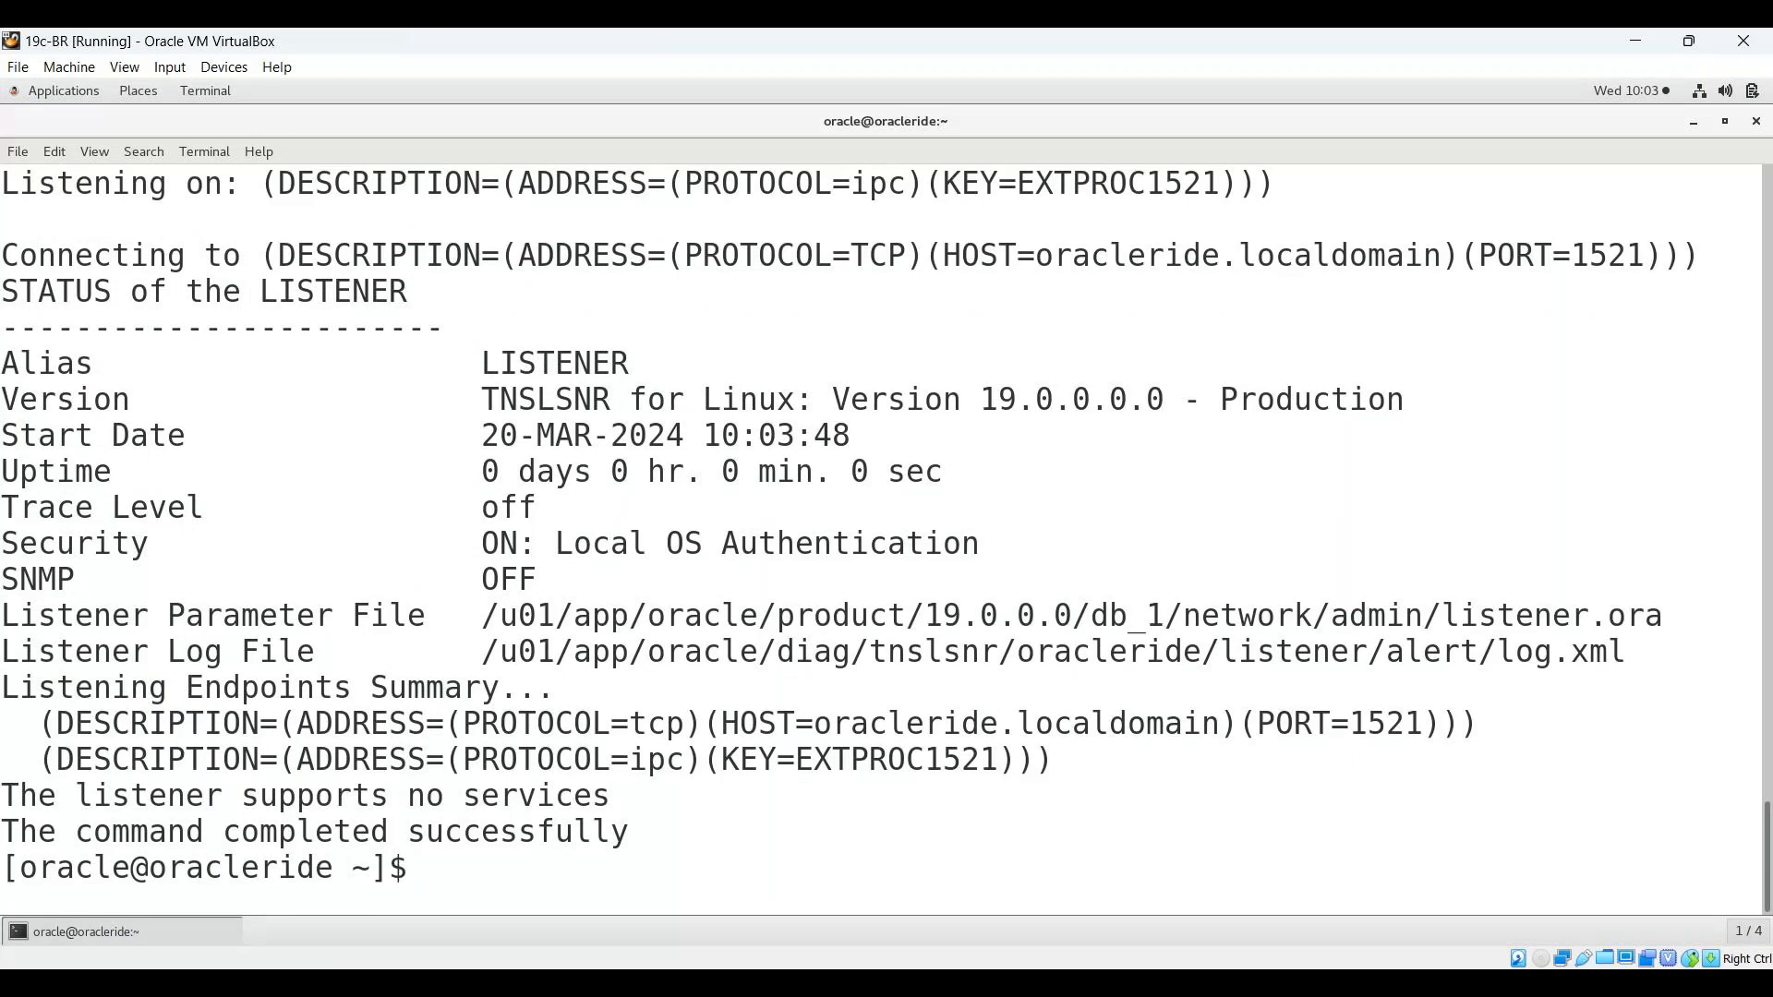
Step: Check the listener again with lsnrctl status and reload its configuration with lsnrctl reload
{"action": "type", "text": "lsnrctl status"}
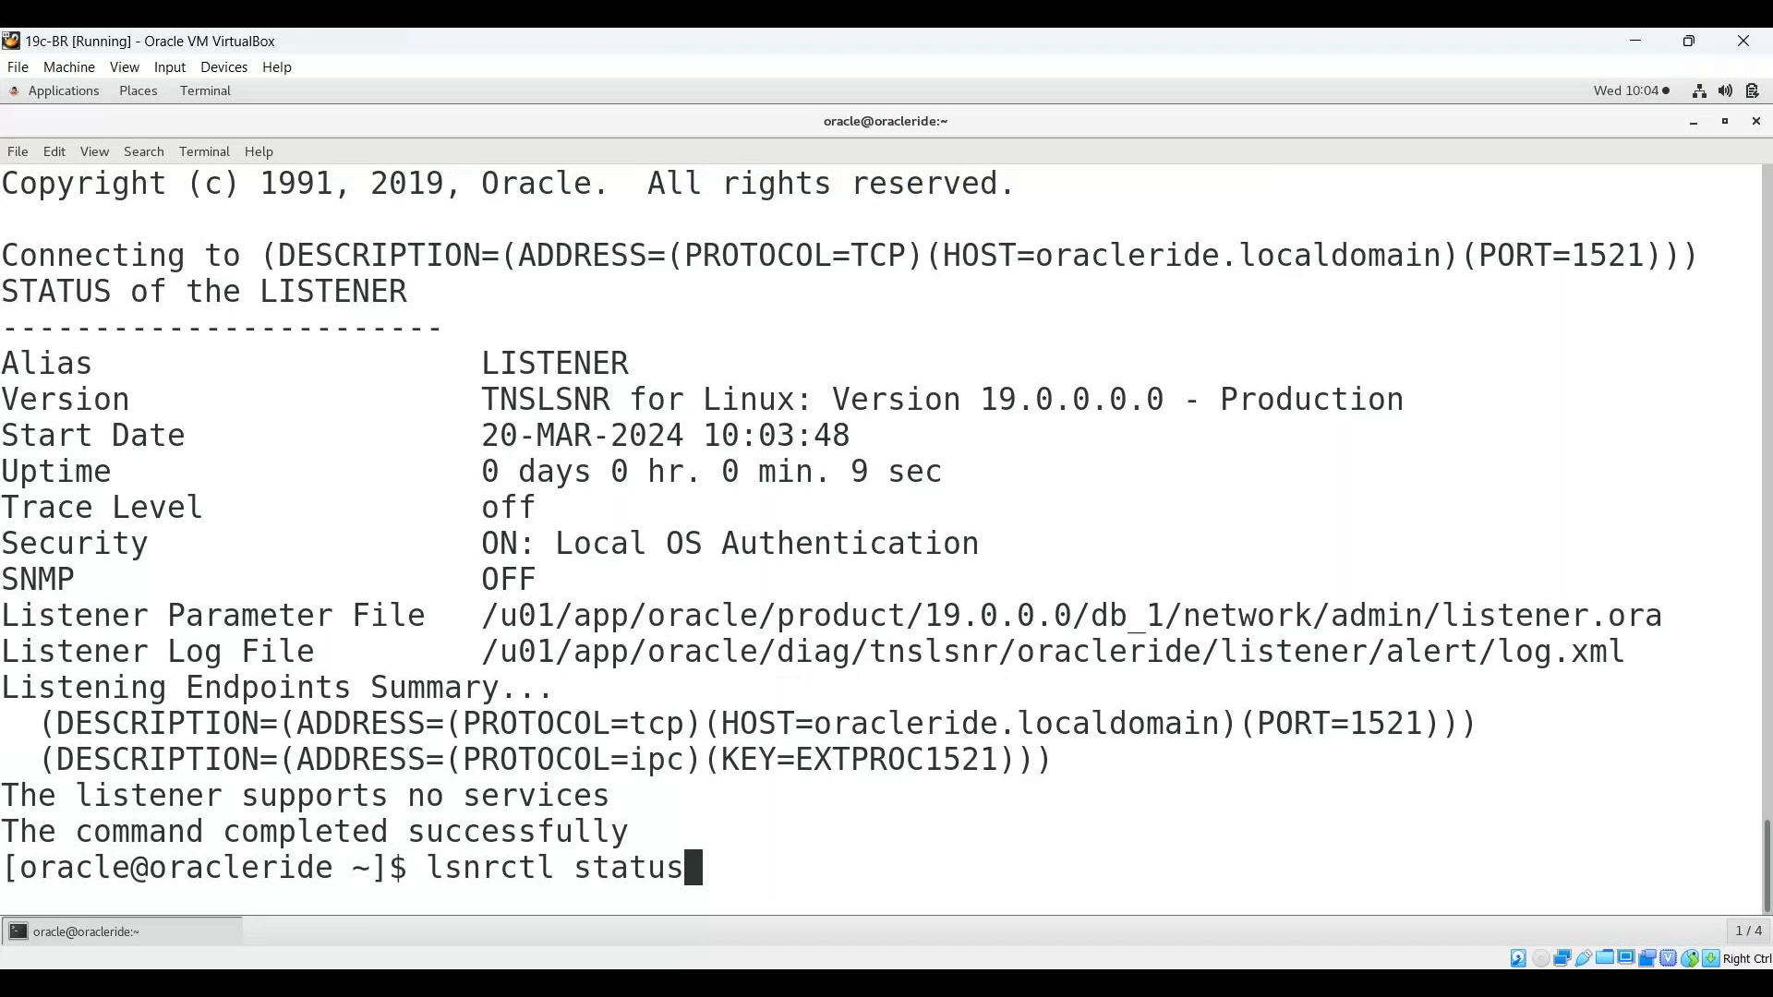
{"action": "key", "text": "BackSpace"}
{"action": "key", "text": "BackSpace"}
{"action": "key", "text": "BackSpace"}
{"action": "key", "text": "BackSpace"}
{"action": "key", "text": "BackSpace"}
{"action": "key", "text": "BackSpace"}
{"action": "type", "text": "reload"}
{"action": "key", "text": "Return"}
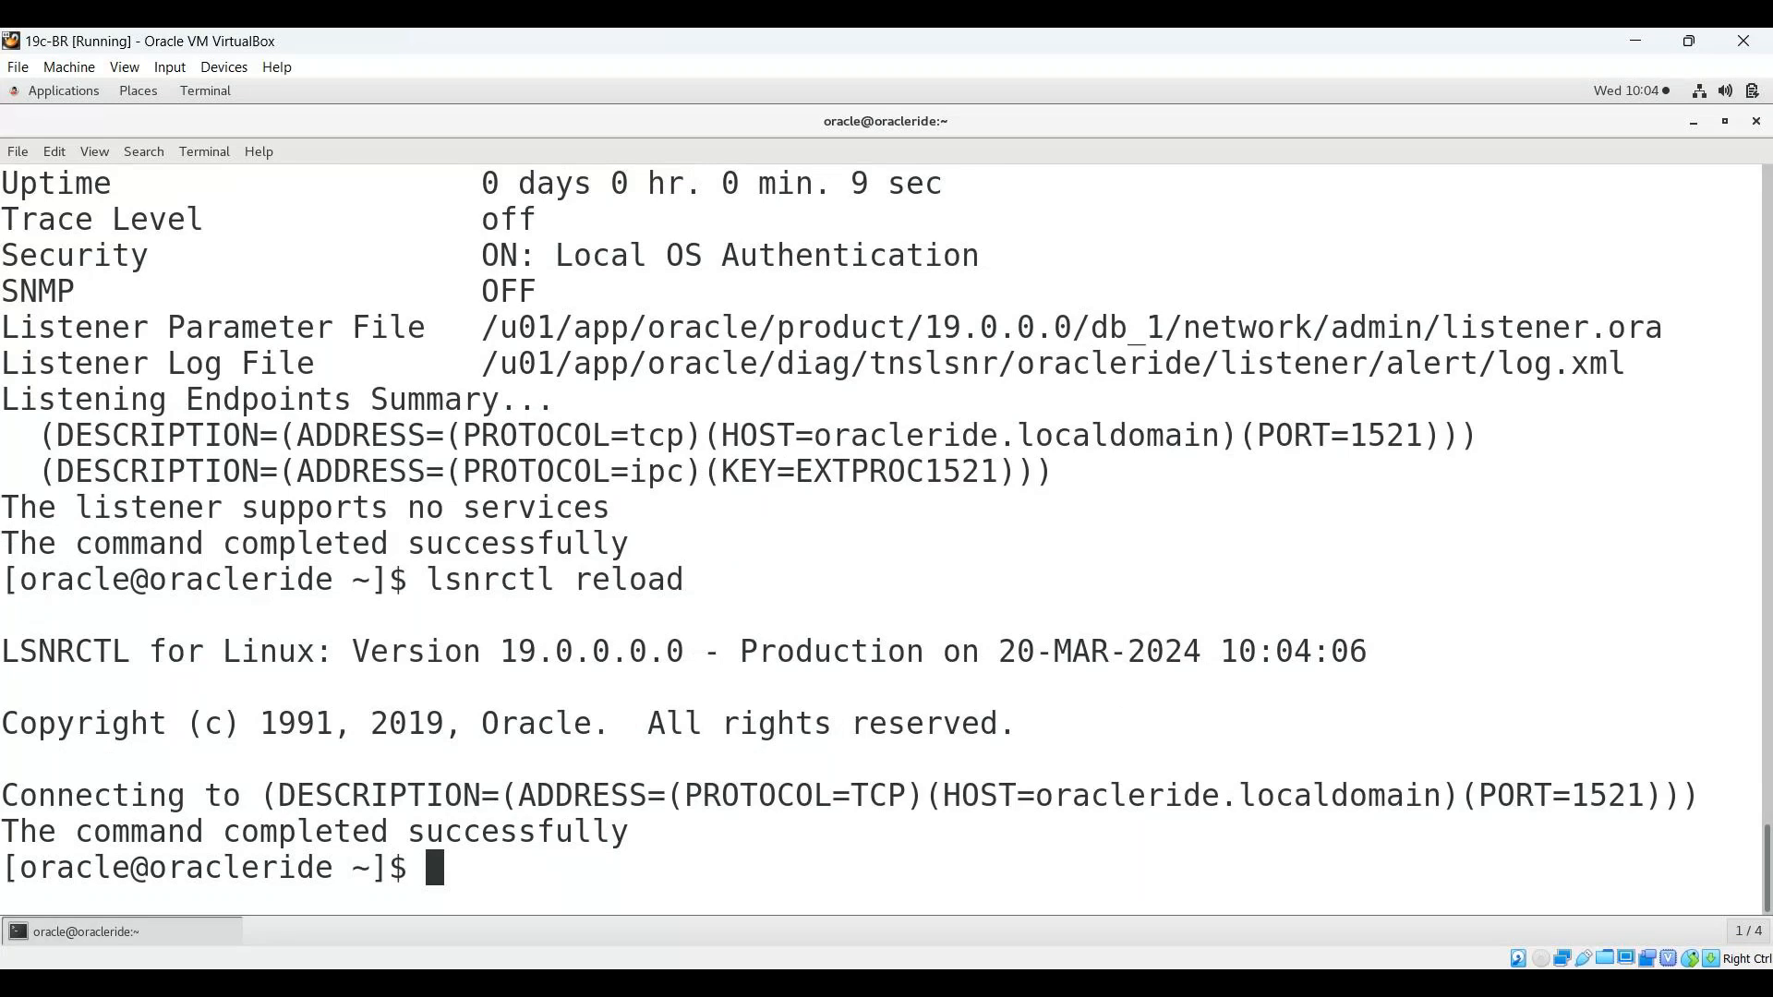
Step: Set the shell environment to the orcl database with export ORACLE_SID=orcl
{"action": "key", "text": "Return"}
{"action": "key", "text": "Return"}
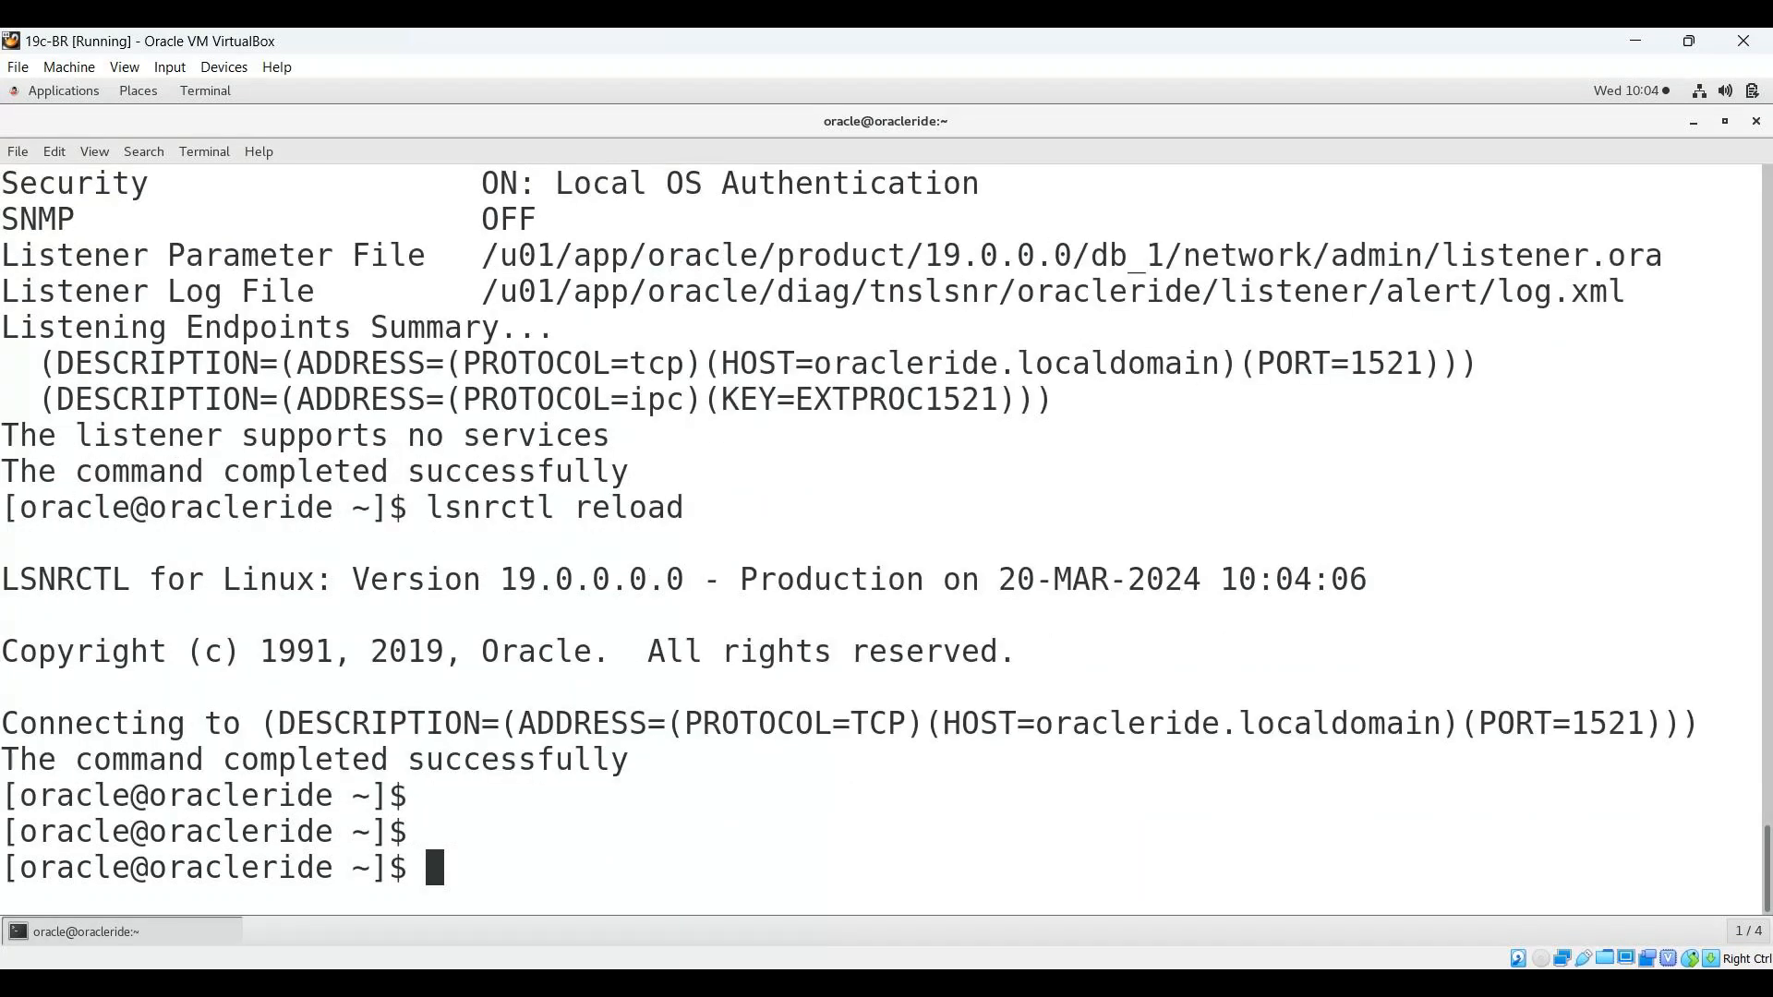
{"action": "type", "text": "export ORACLE_SID="}
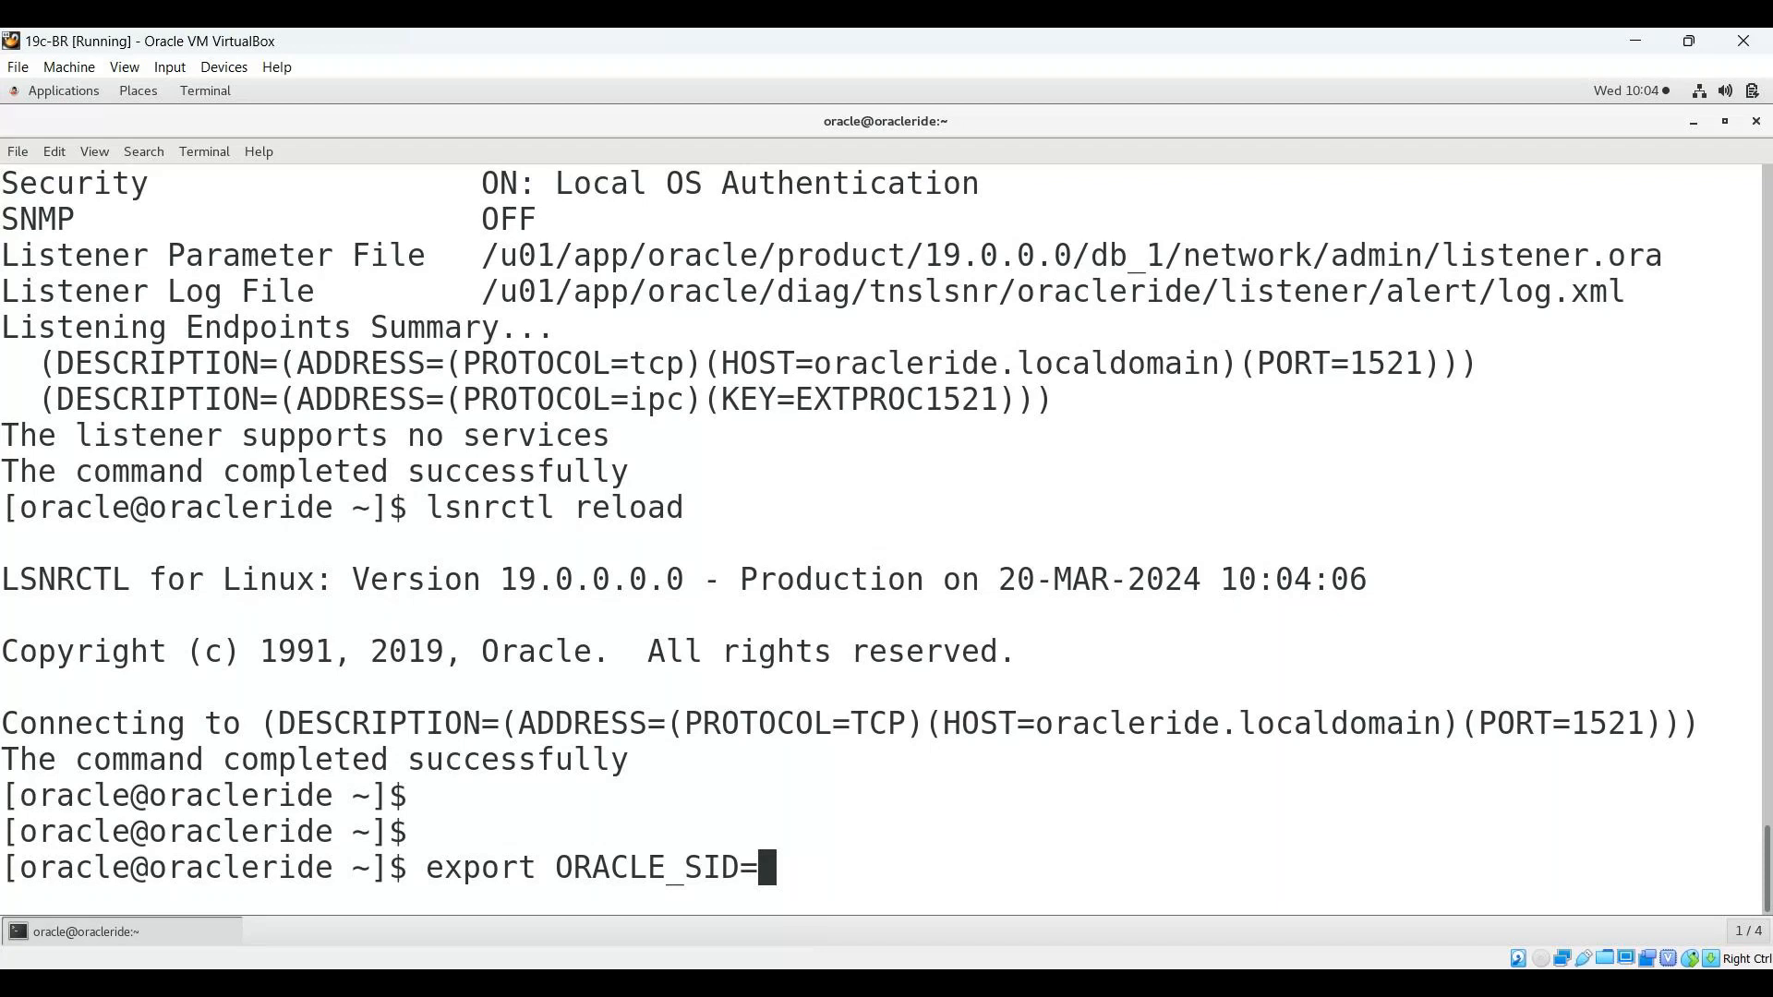
{"action": "type", "text": "orcl"}
{"action": "key", "text": "Return"}
Step: Connect with sqlplus / as sysdba and start up the orcl database
{"action": "type", "text": "sqlpl"}
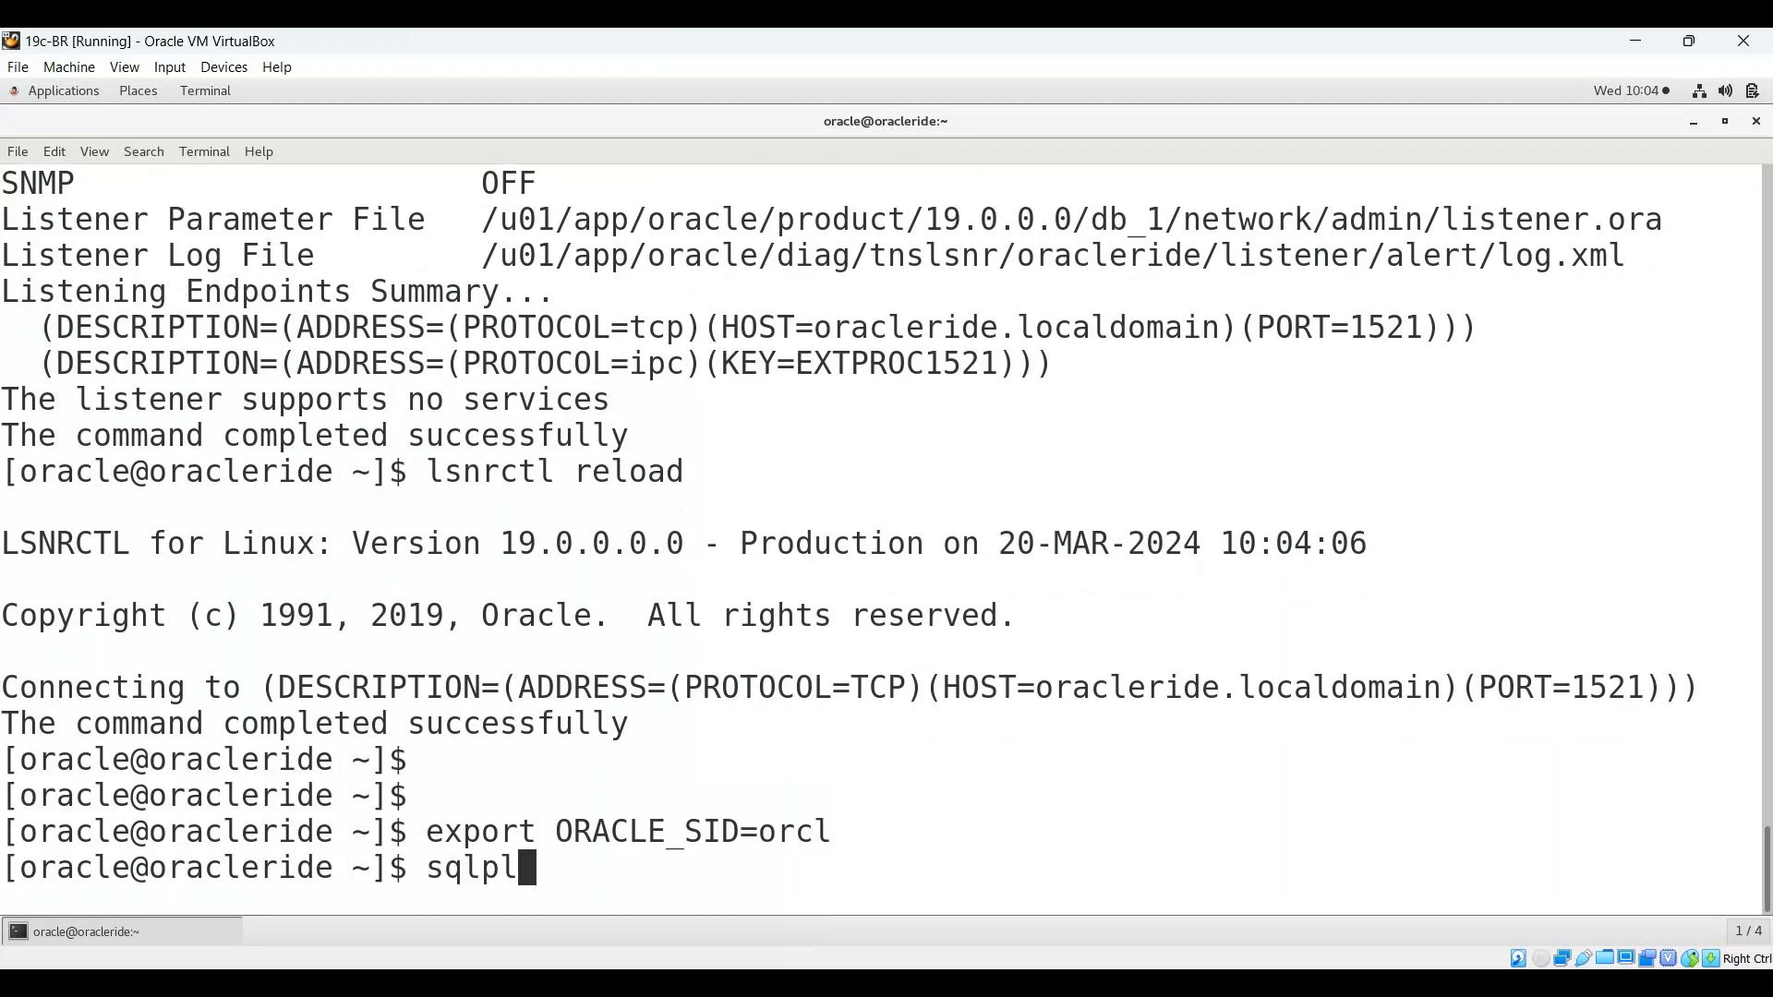
{"action": "type", "text": "us / as sysdba"}
{"action": "key", "text": "Return"}
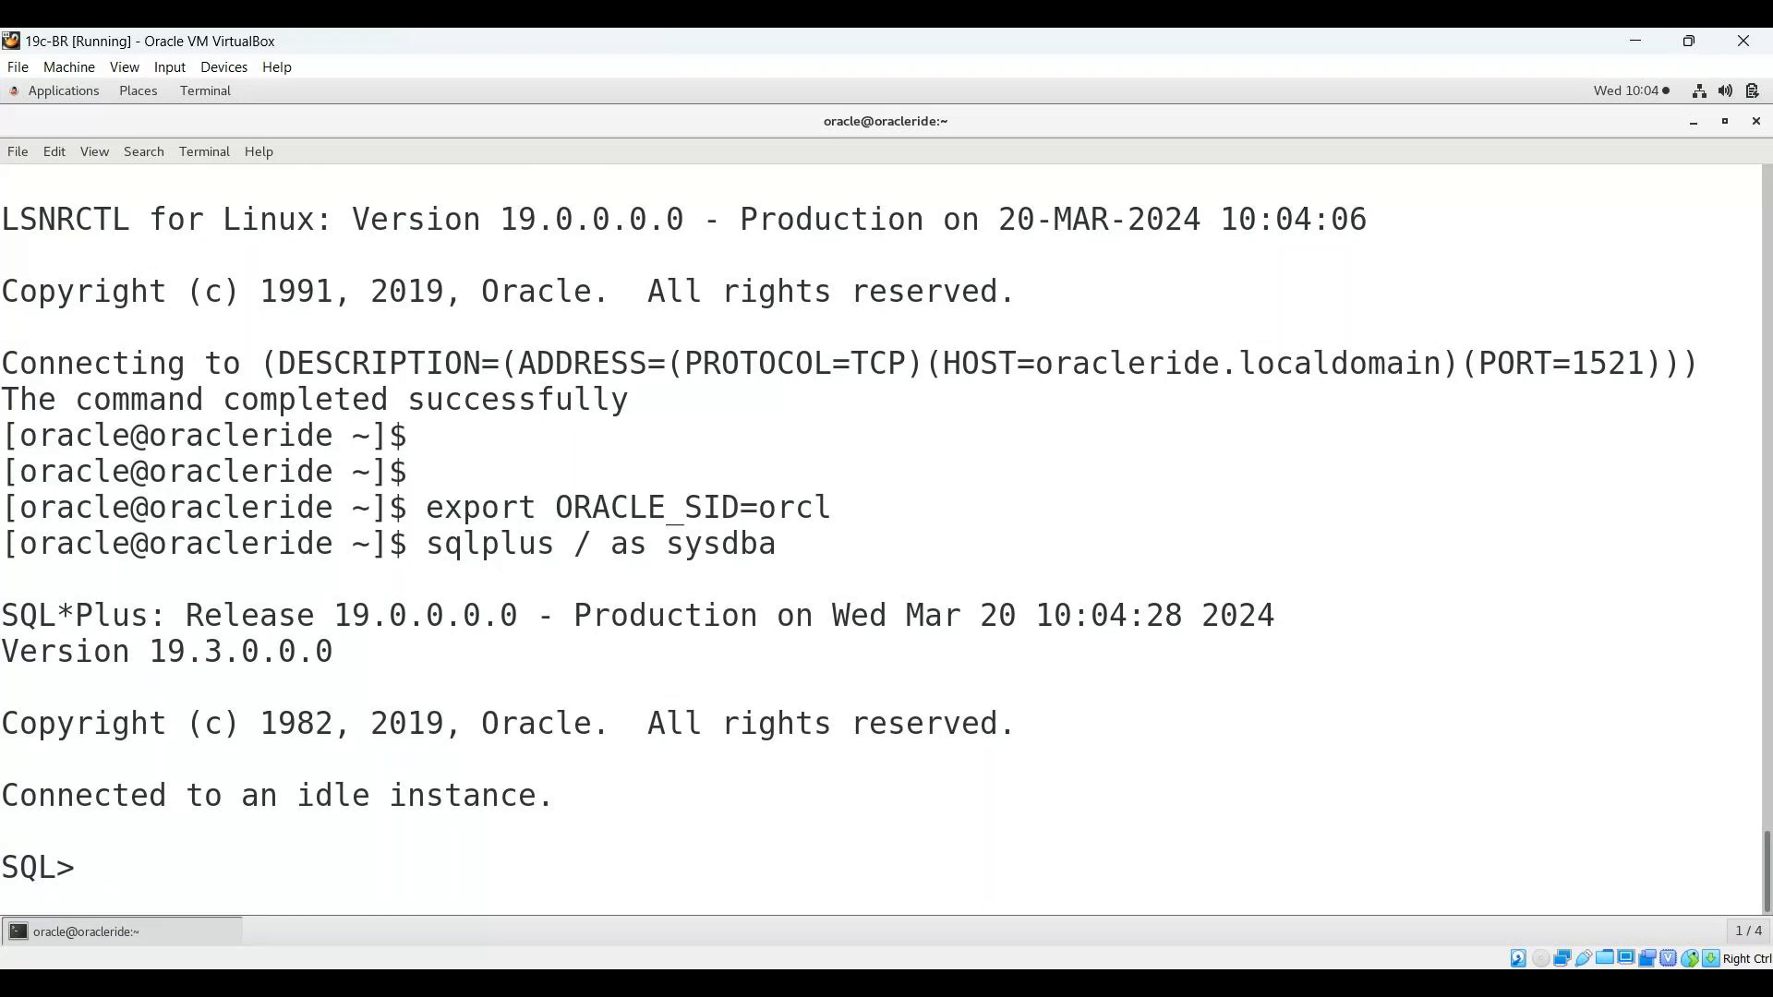
{"action": "type", "text": "startup"}
{"action": "key", "text": "Return"}
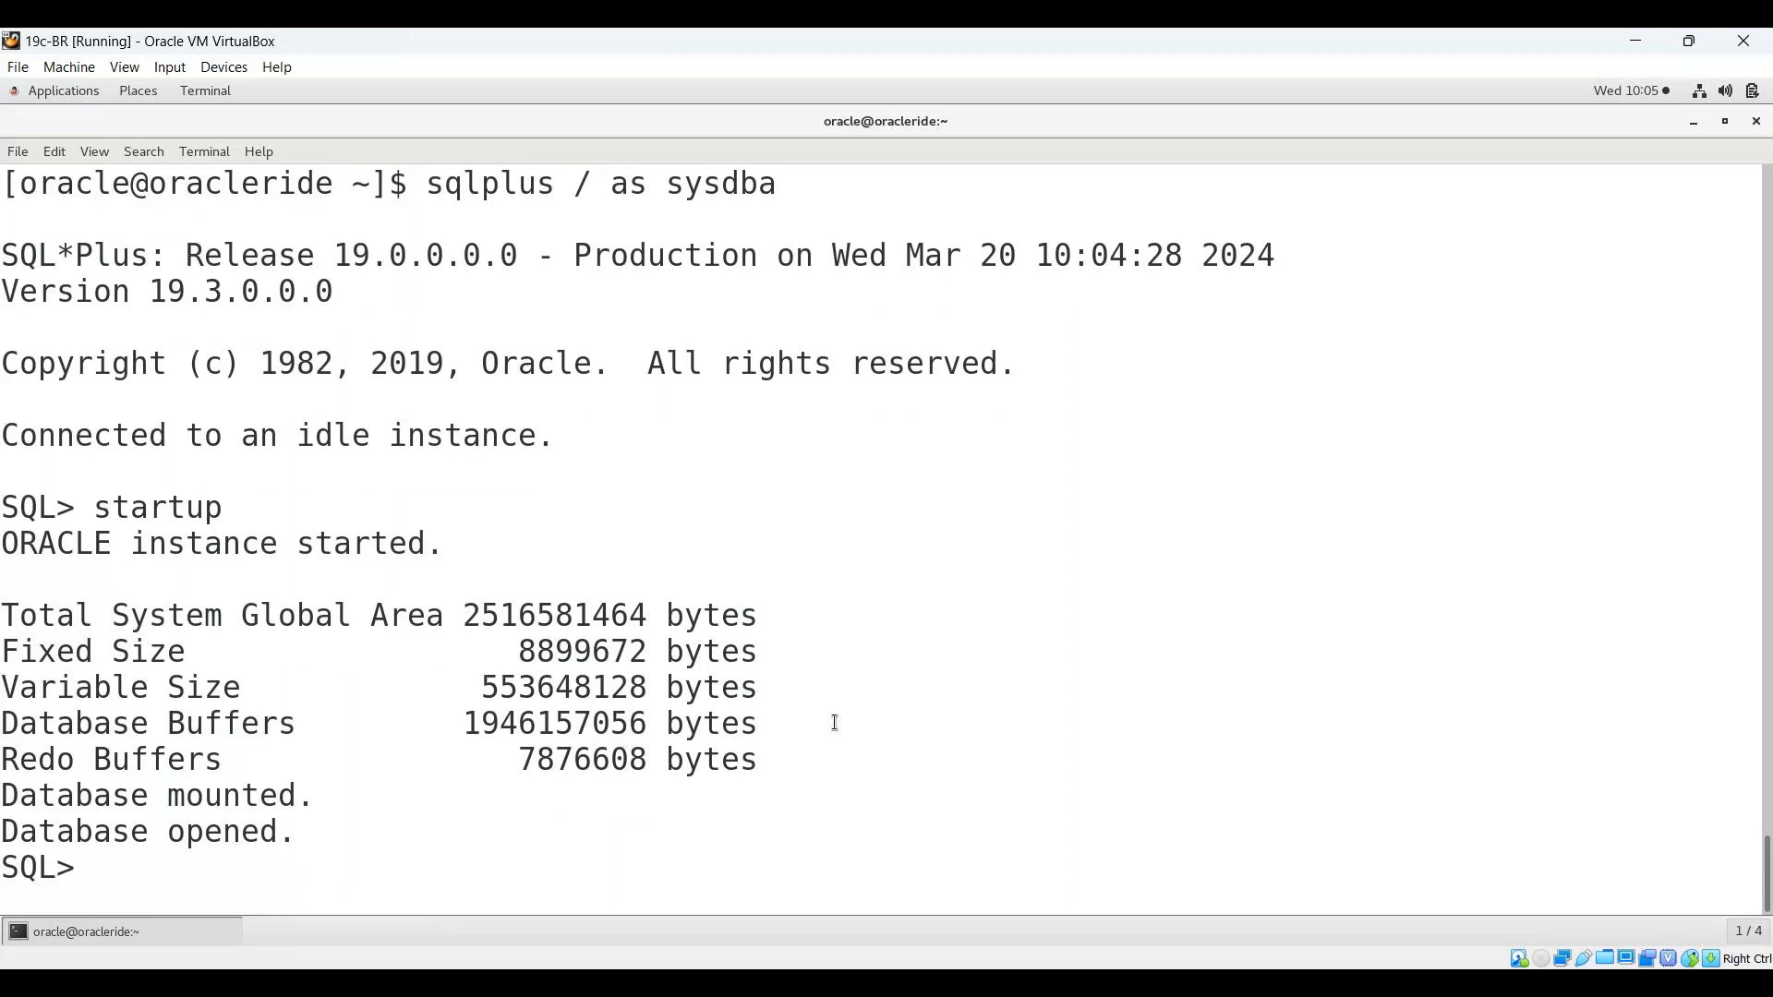
{"action": "key", "text": "Return"}
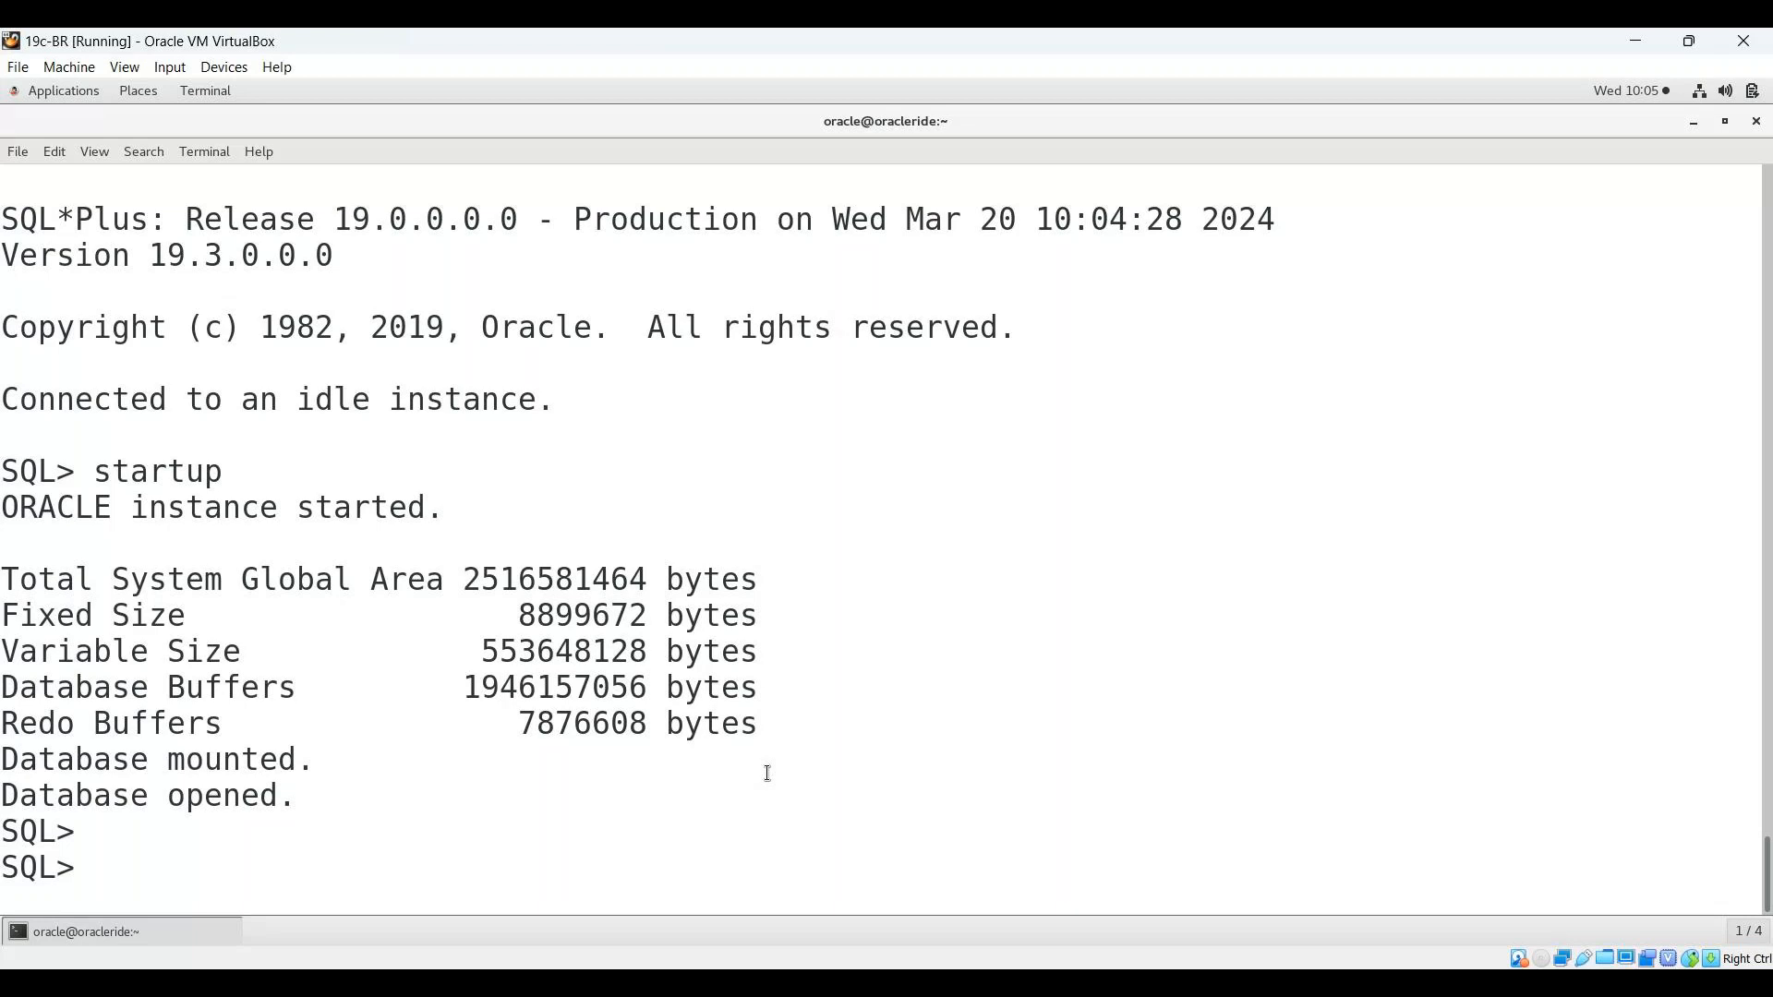
Step: Query name, cdb and con_id from v$database in orcl and highlight the CDB value in the result
{"action": "left_click", "coordinate": [499, 966]}
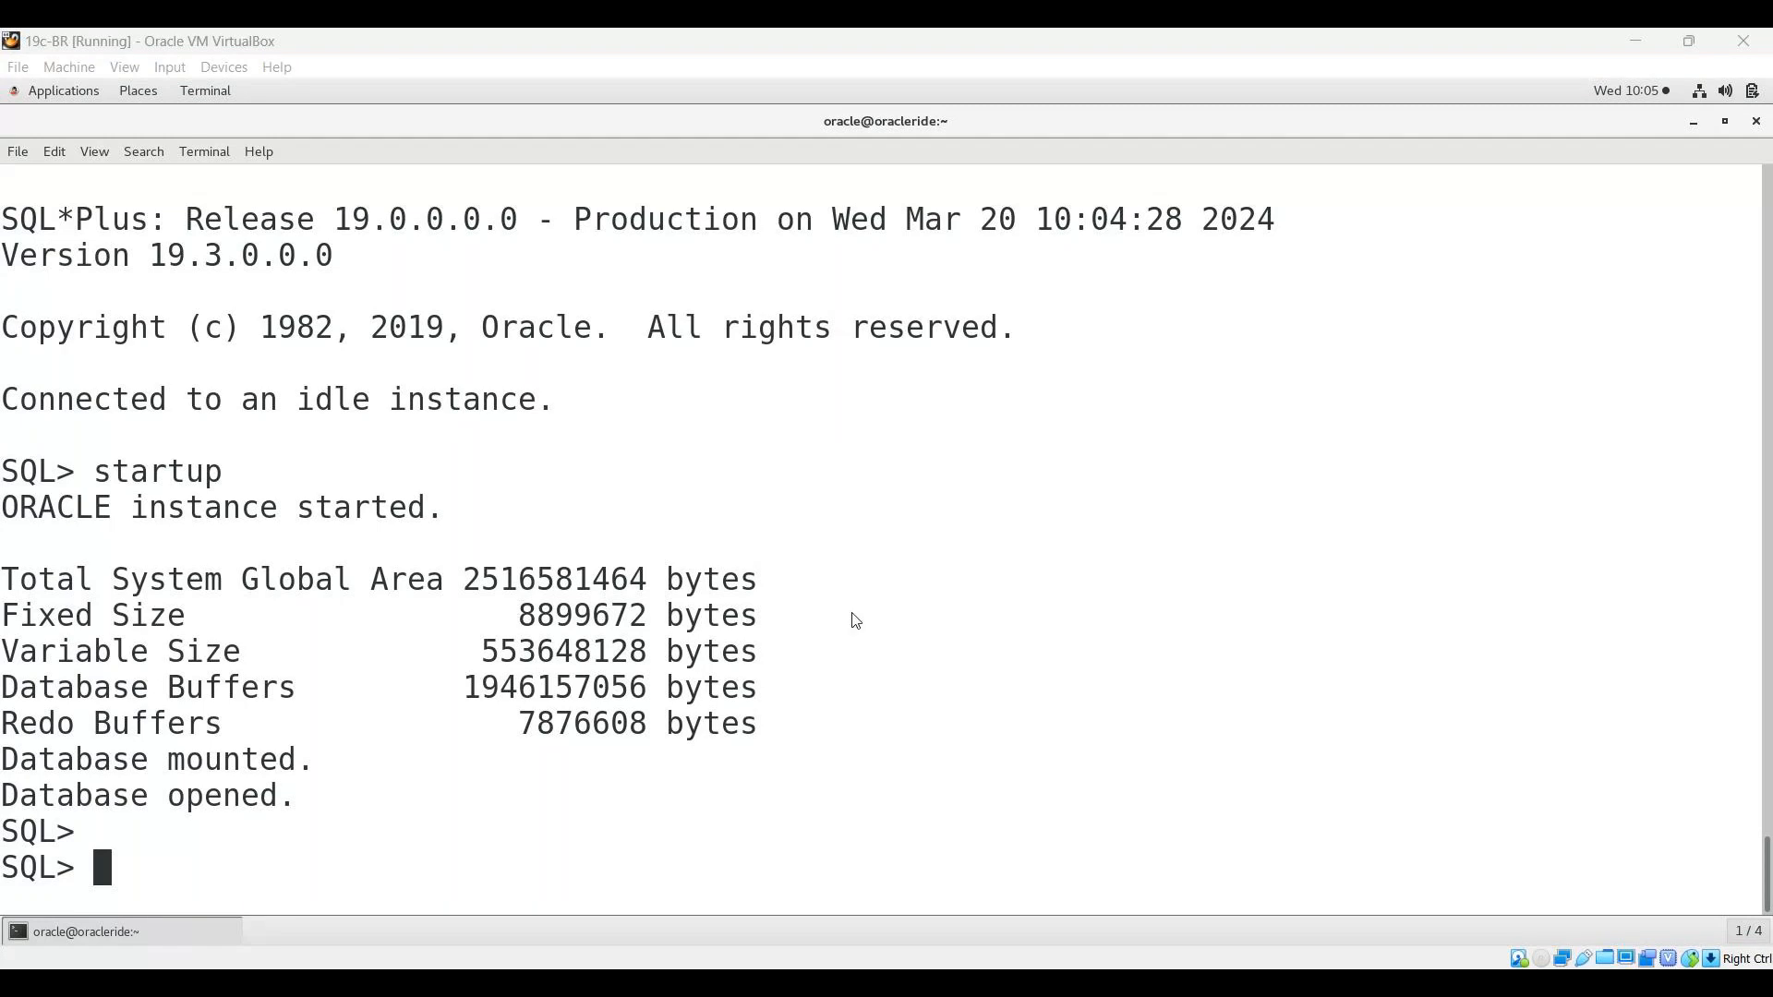
{"action": "middle_click", "coordinate": [568, 830]}
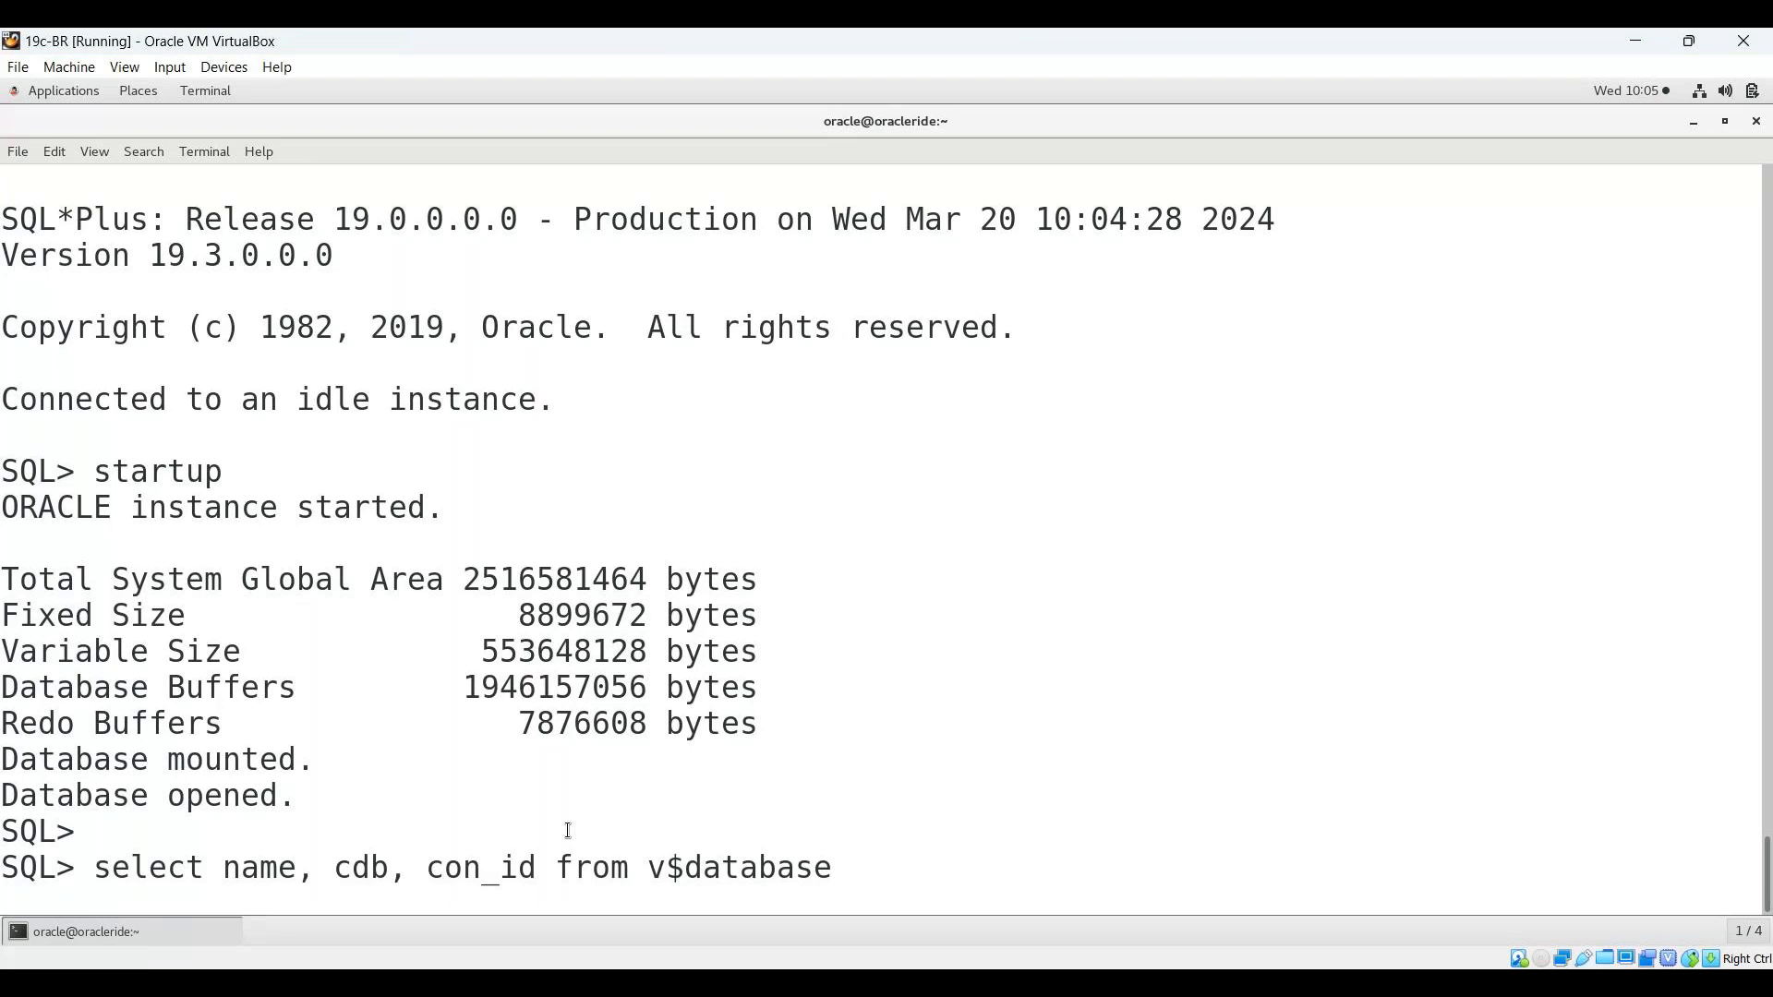
{"action": "key", "text": "Return"}
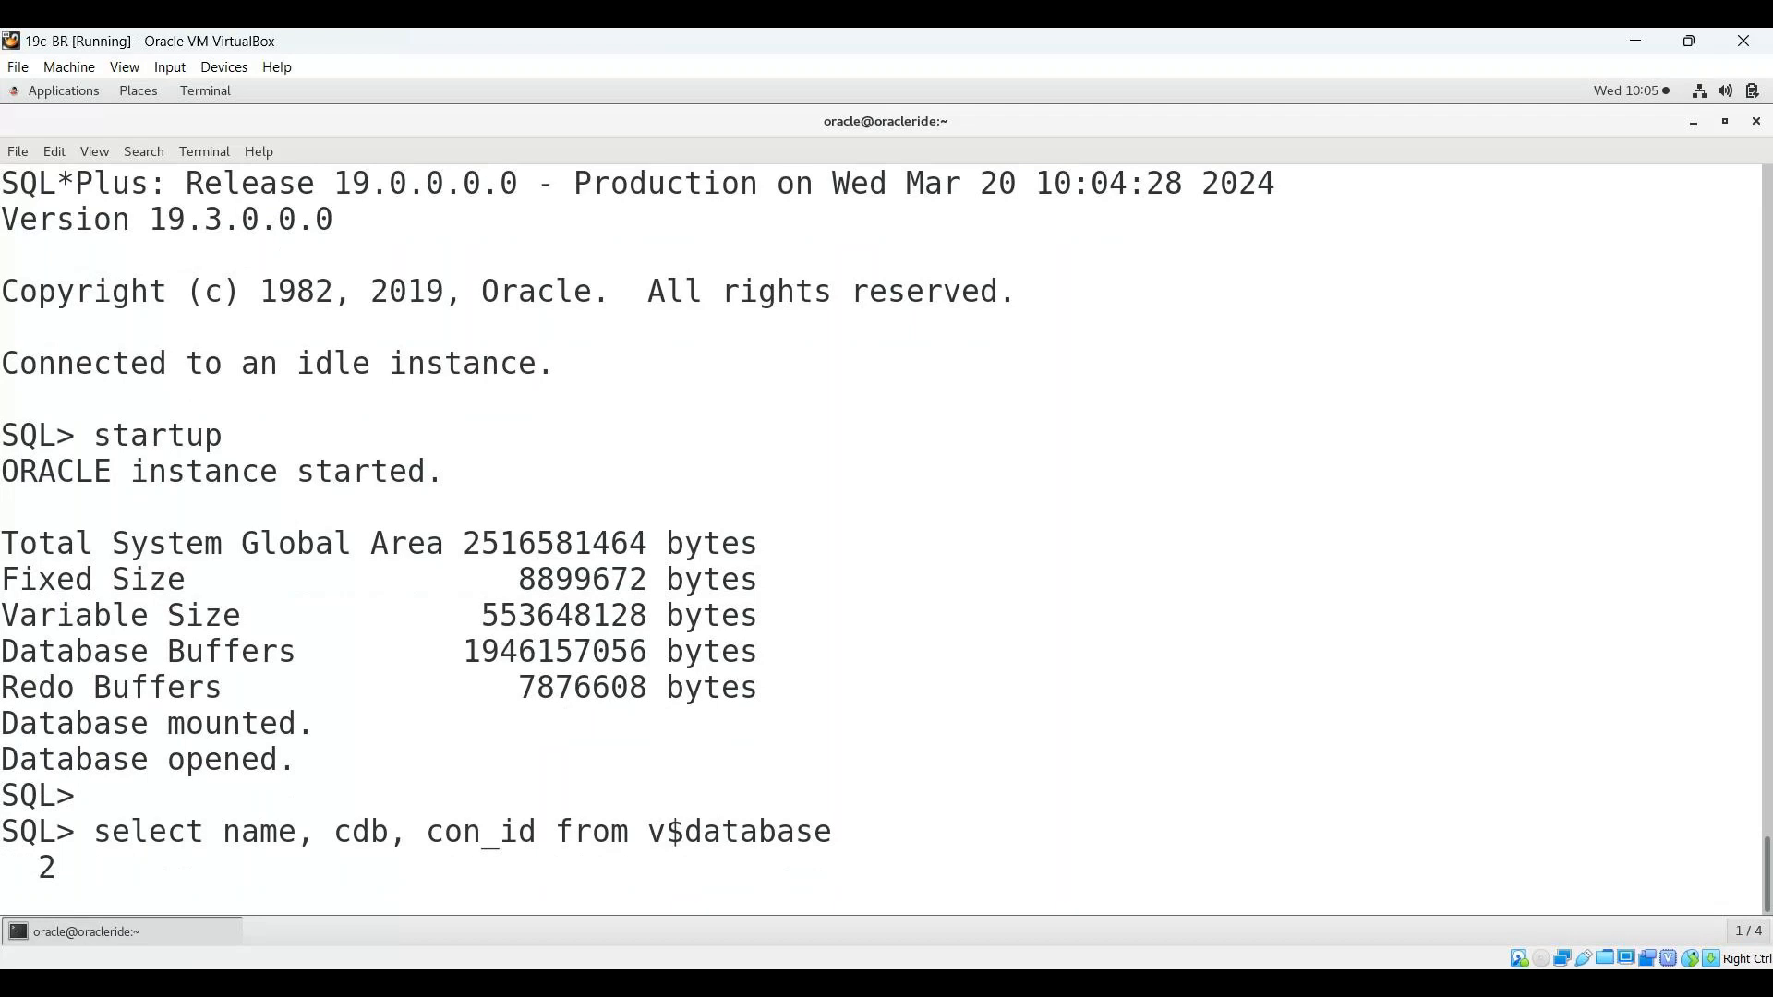
{"action": "type", "text": ";"}
{"action": "key", "text": "Return"}
{"action": "left_click_drag", "start_coordinate": [168, 722], "coordinate": [236, 794]}
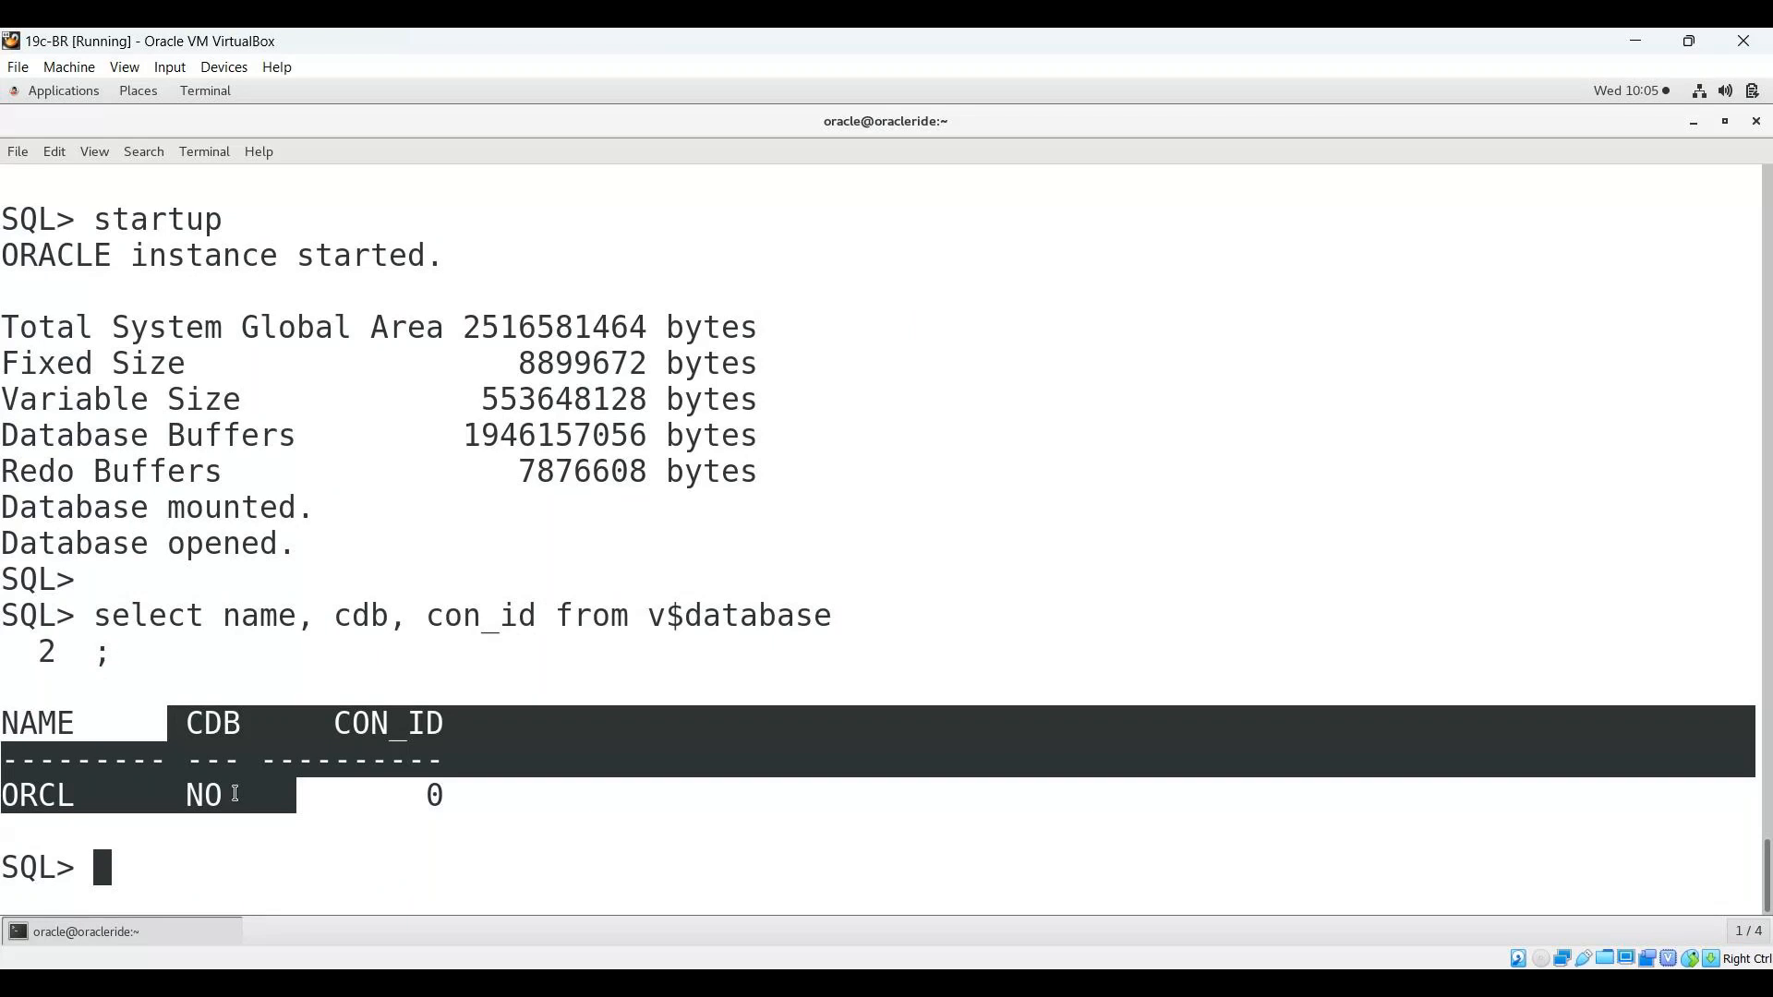
{"action": "left_click", "coordinate": [158, 720]}
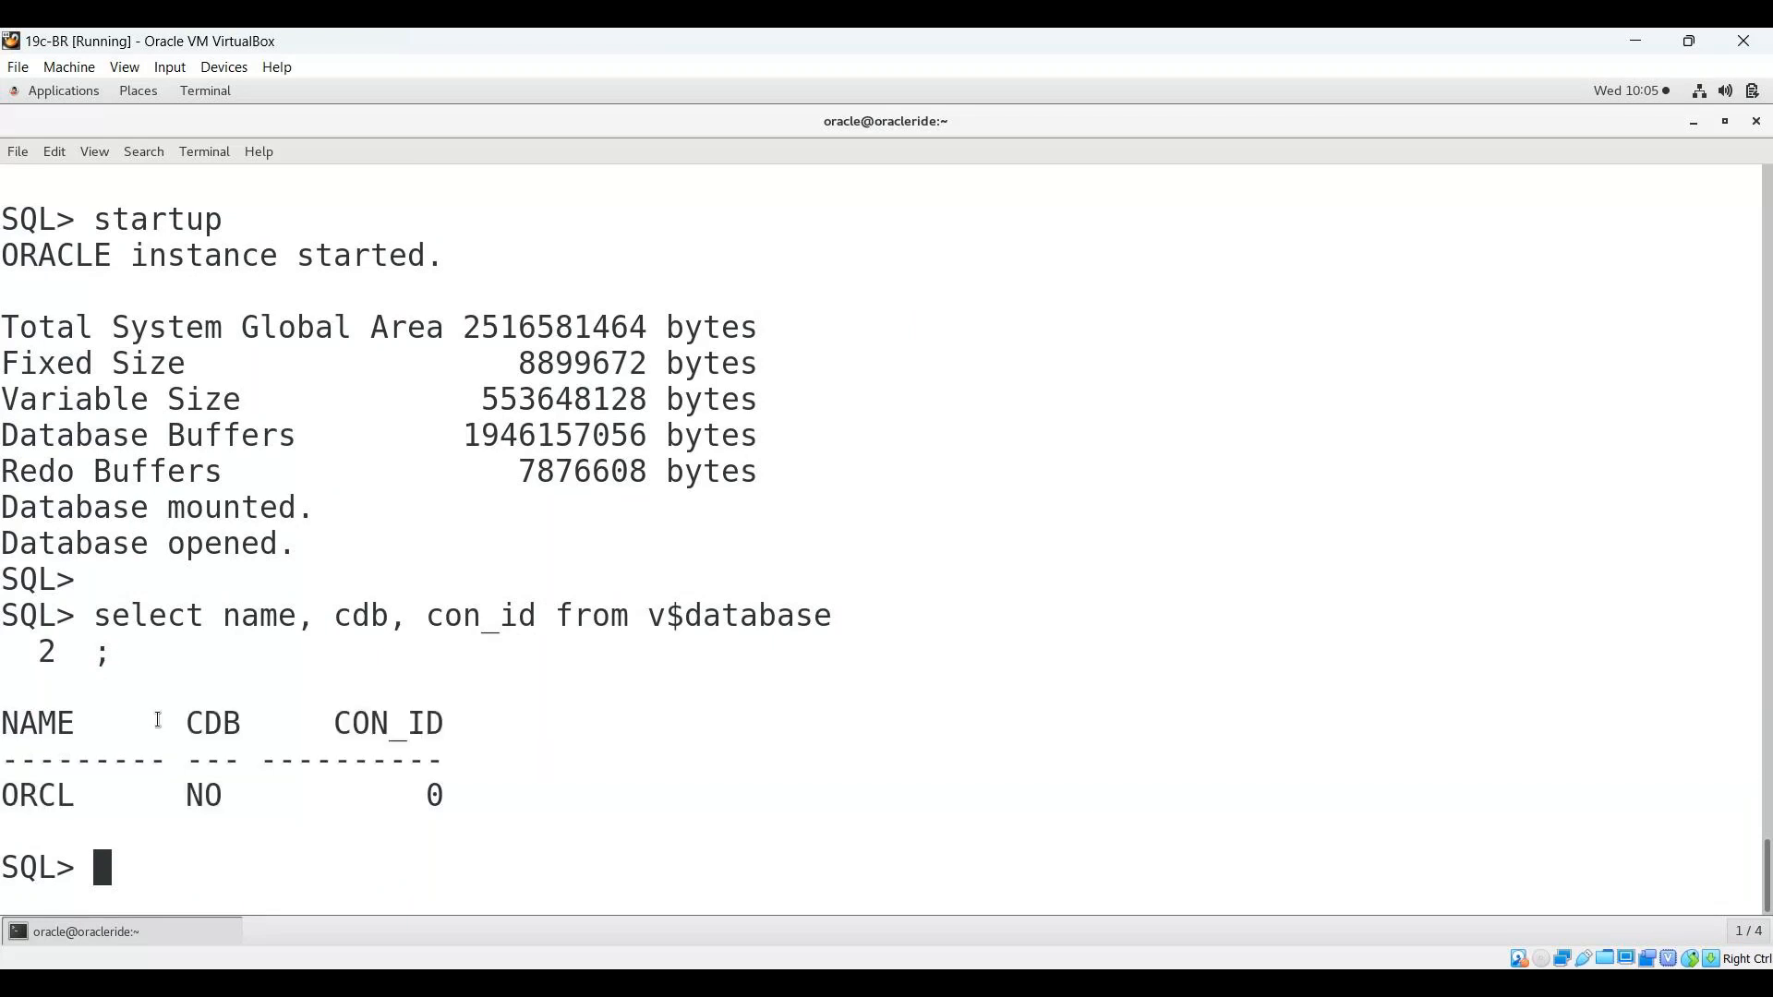
{"action": "left_click_drag", "start_coordinate": [158, 720], "coordinate": [215, 814]}
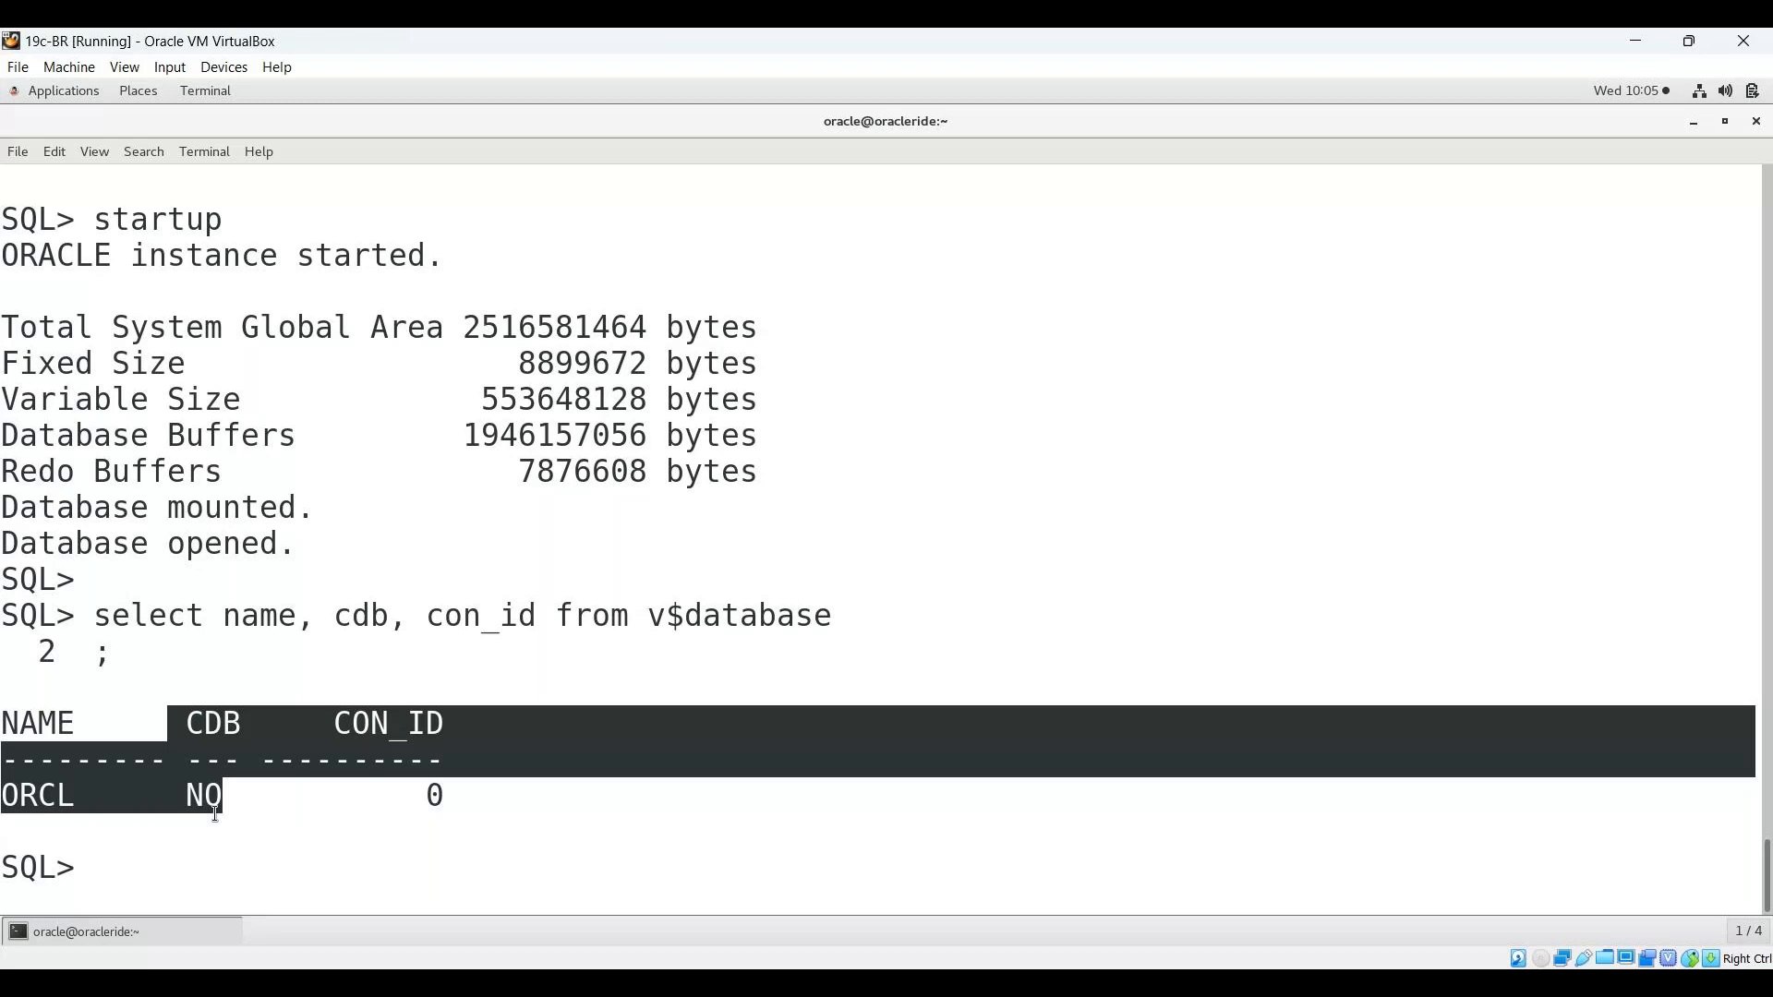
Step: Check the running instances from SQL*Plus with !ps -ef | grep pmon and highlight the ora_pmon_orcl process
{"action": "type", "text": "!p"}
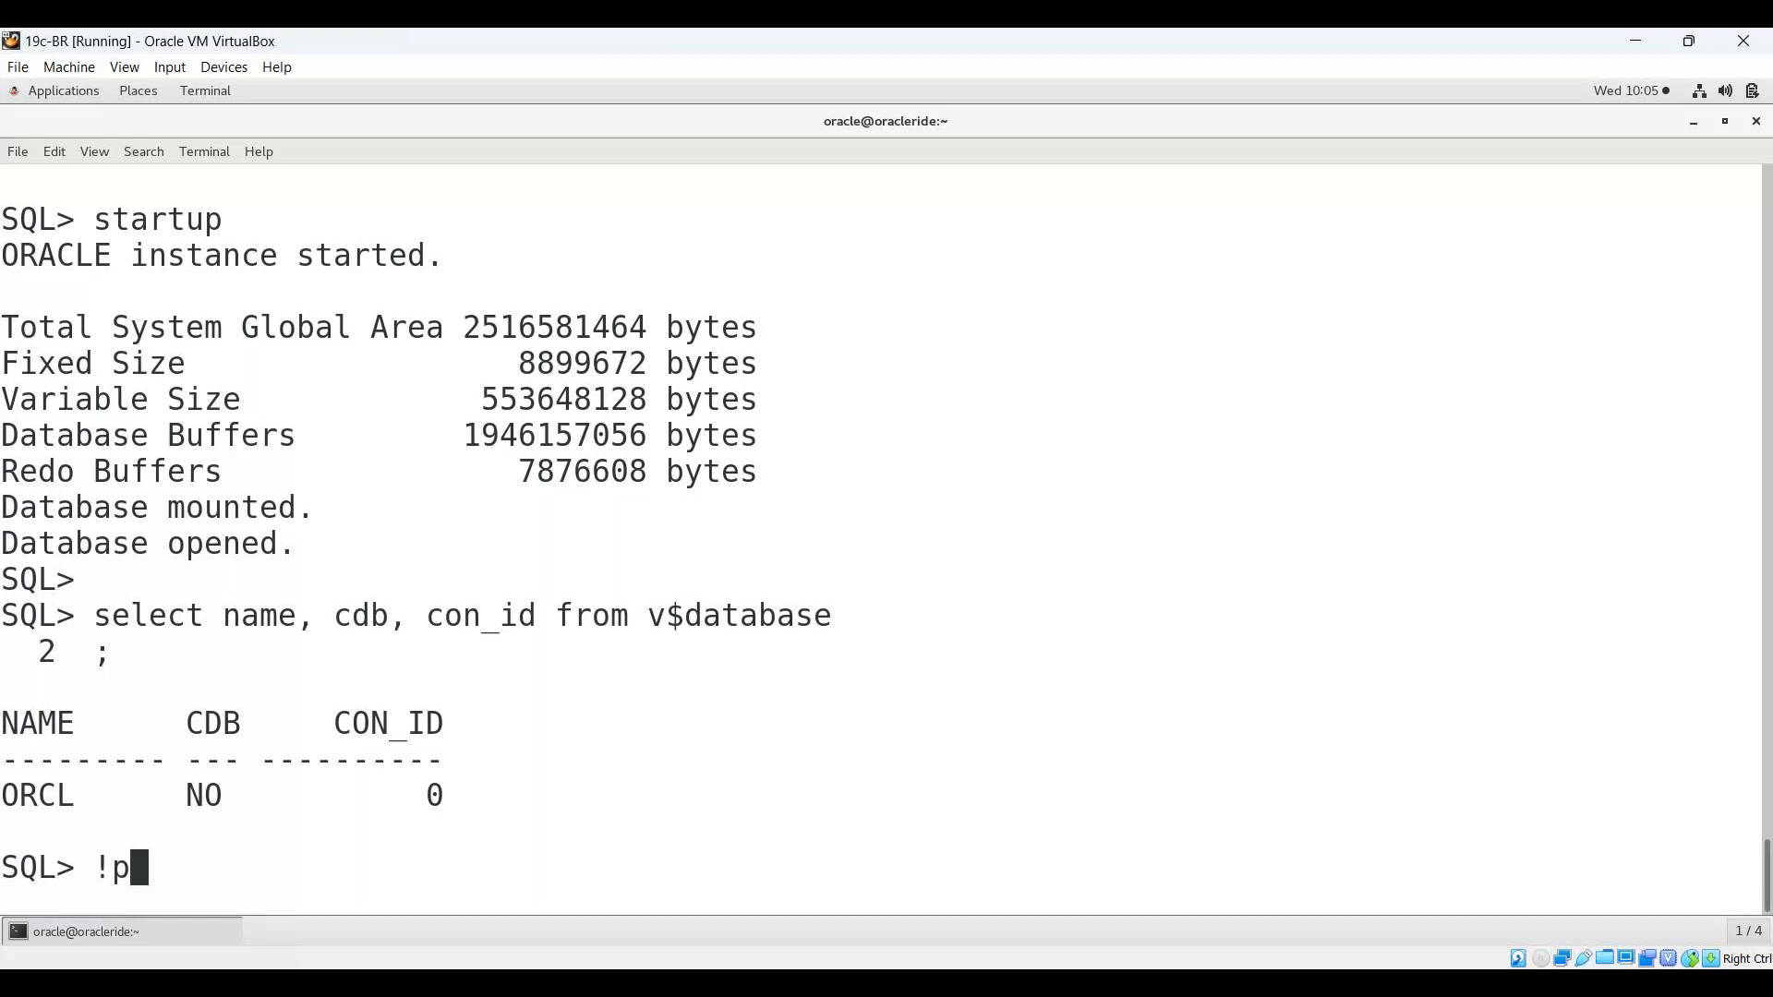
{"action": "type", "text": "s -ef | grep pmon"}
{"action": "key", "text": "Return"}
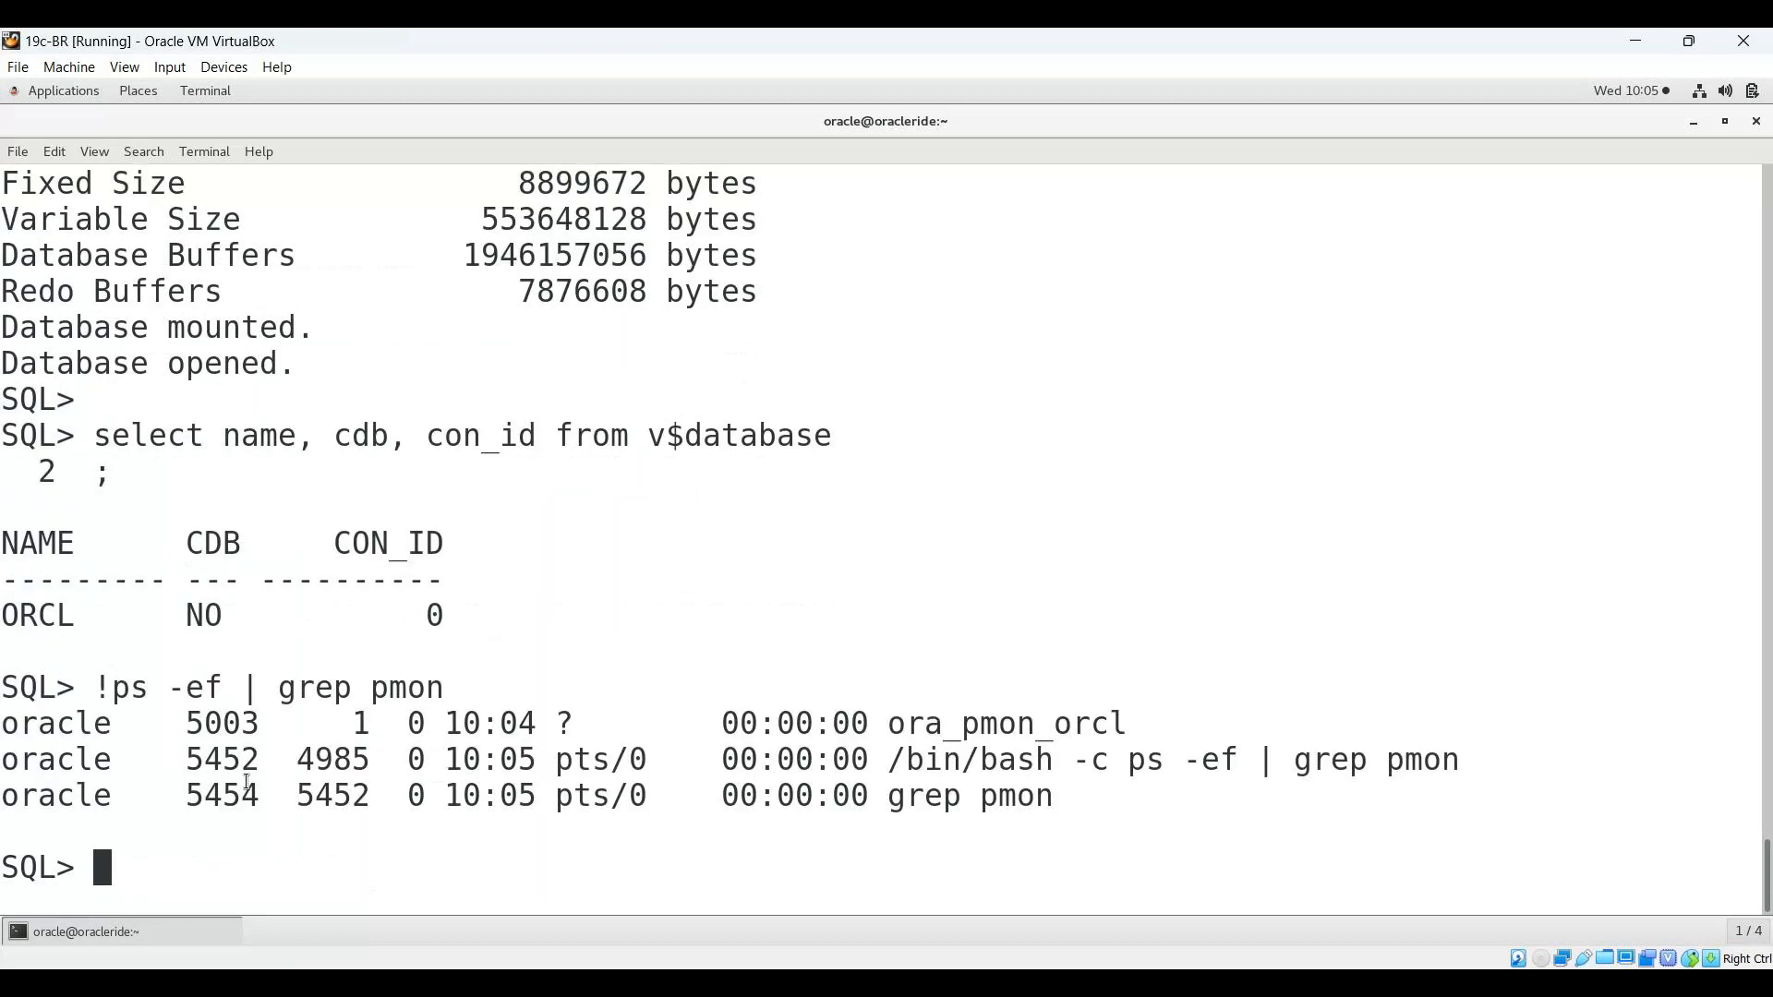
{"action": "left_click_drag", "start_coordinate": [702, 723], "coordinate": [1146, 720]}
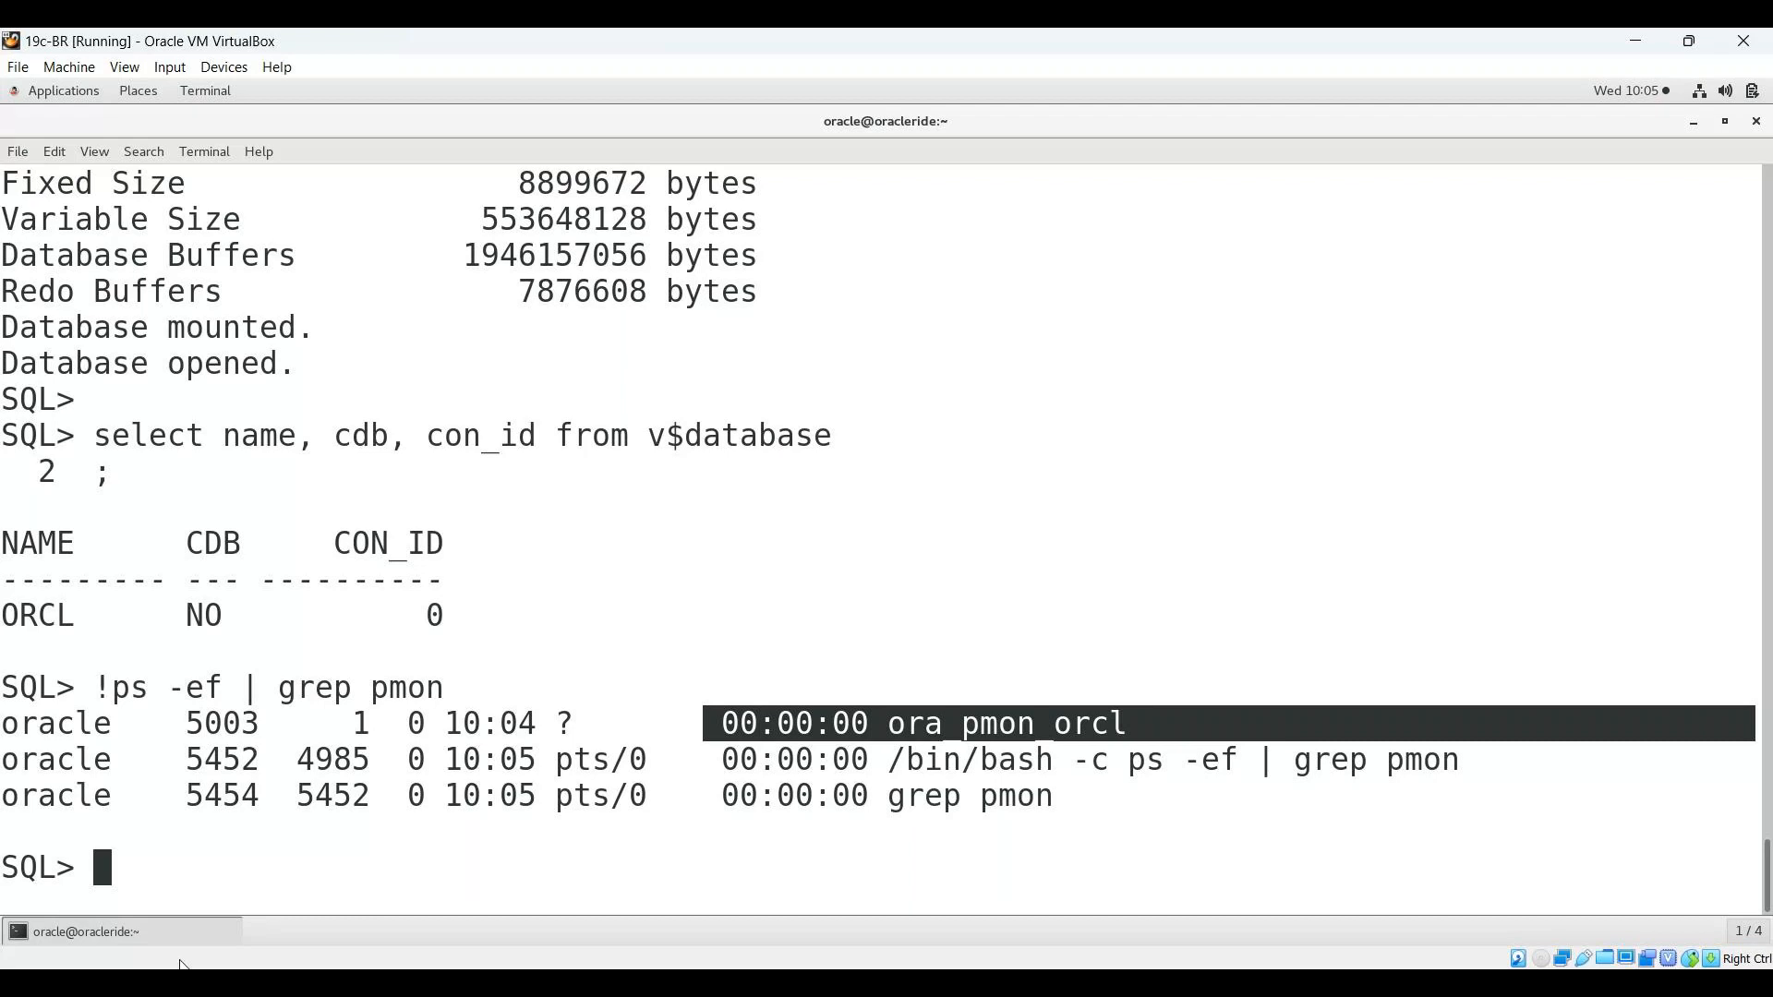
Step: Open a second terminal window and set its environment with export ORACLE_SID=cdb1
{"action": "key", "text": "ctrl+shift+n"}
{"action": "type", "text": "e"}
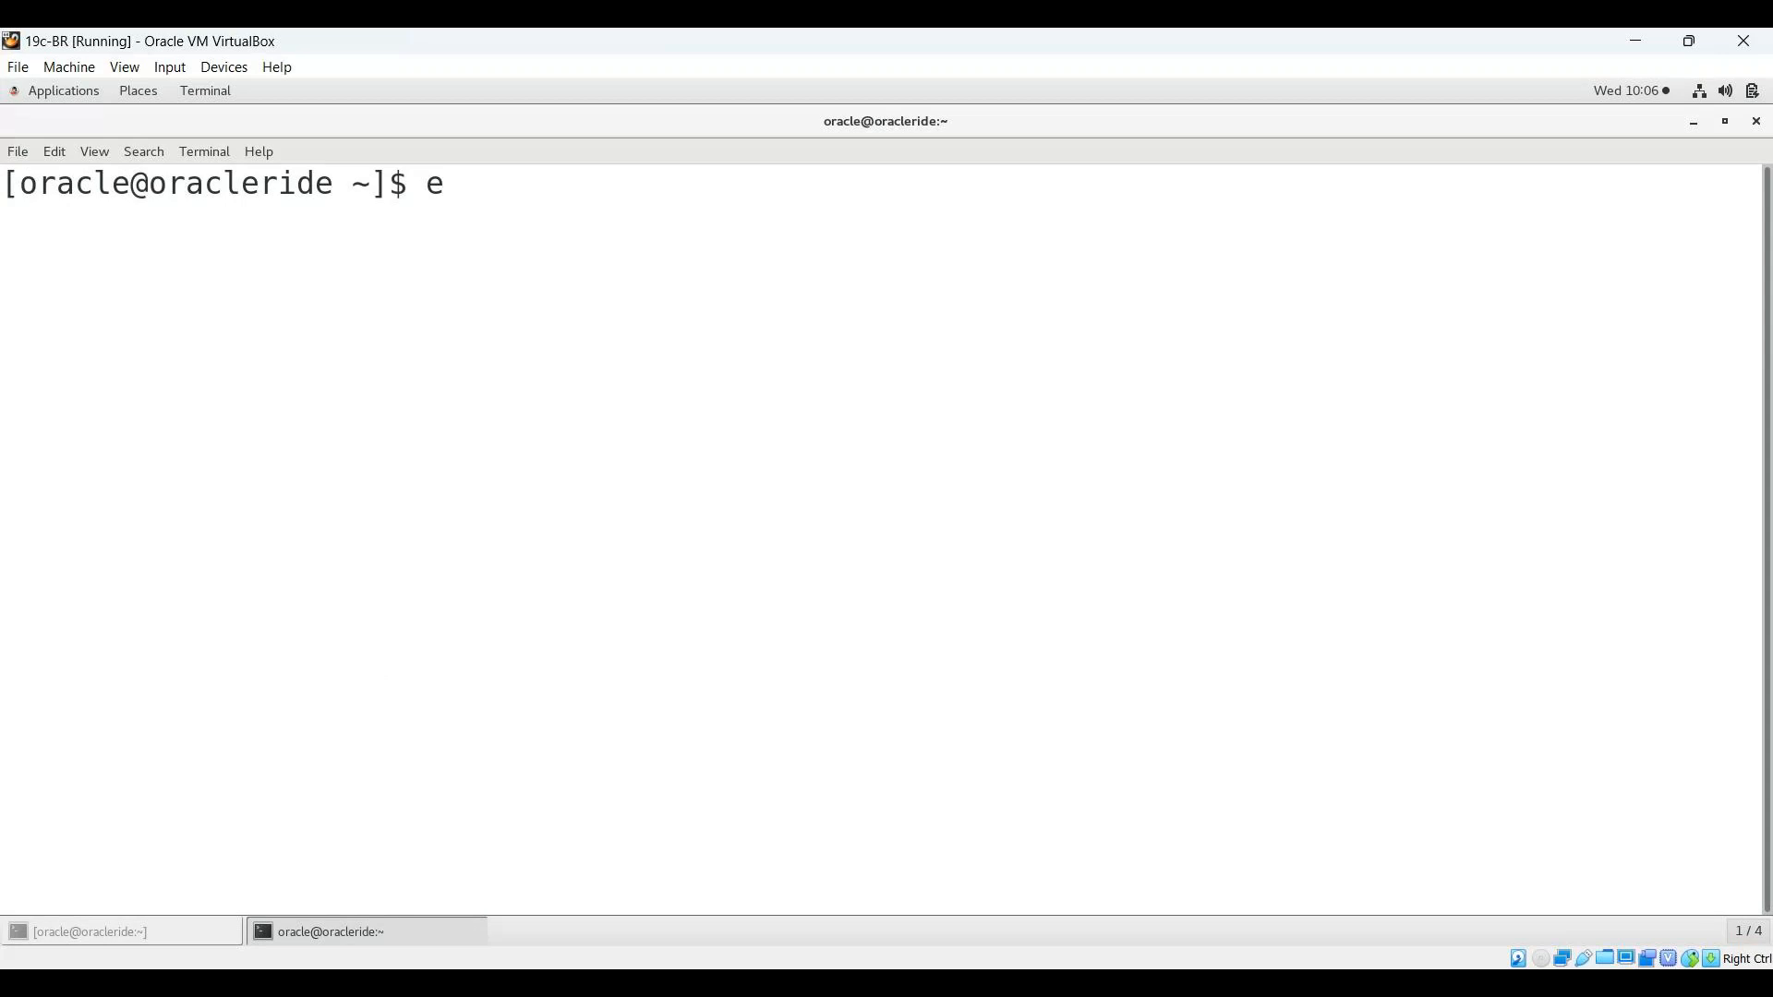
{"action": "type", "text": "xport ORACLE_SID="}
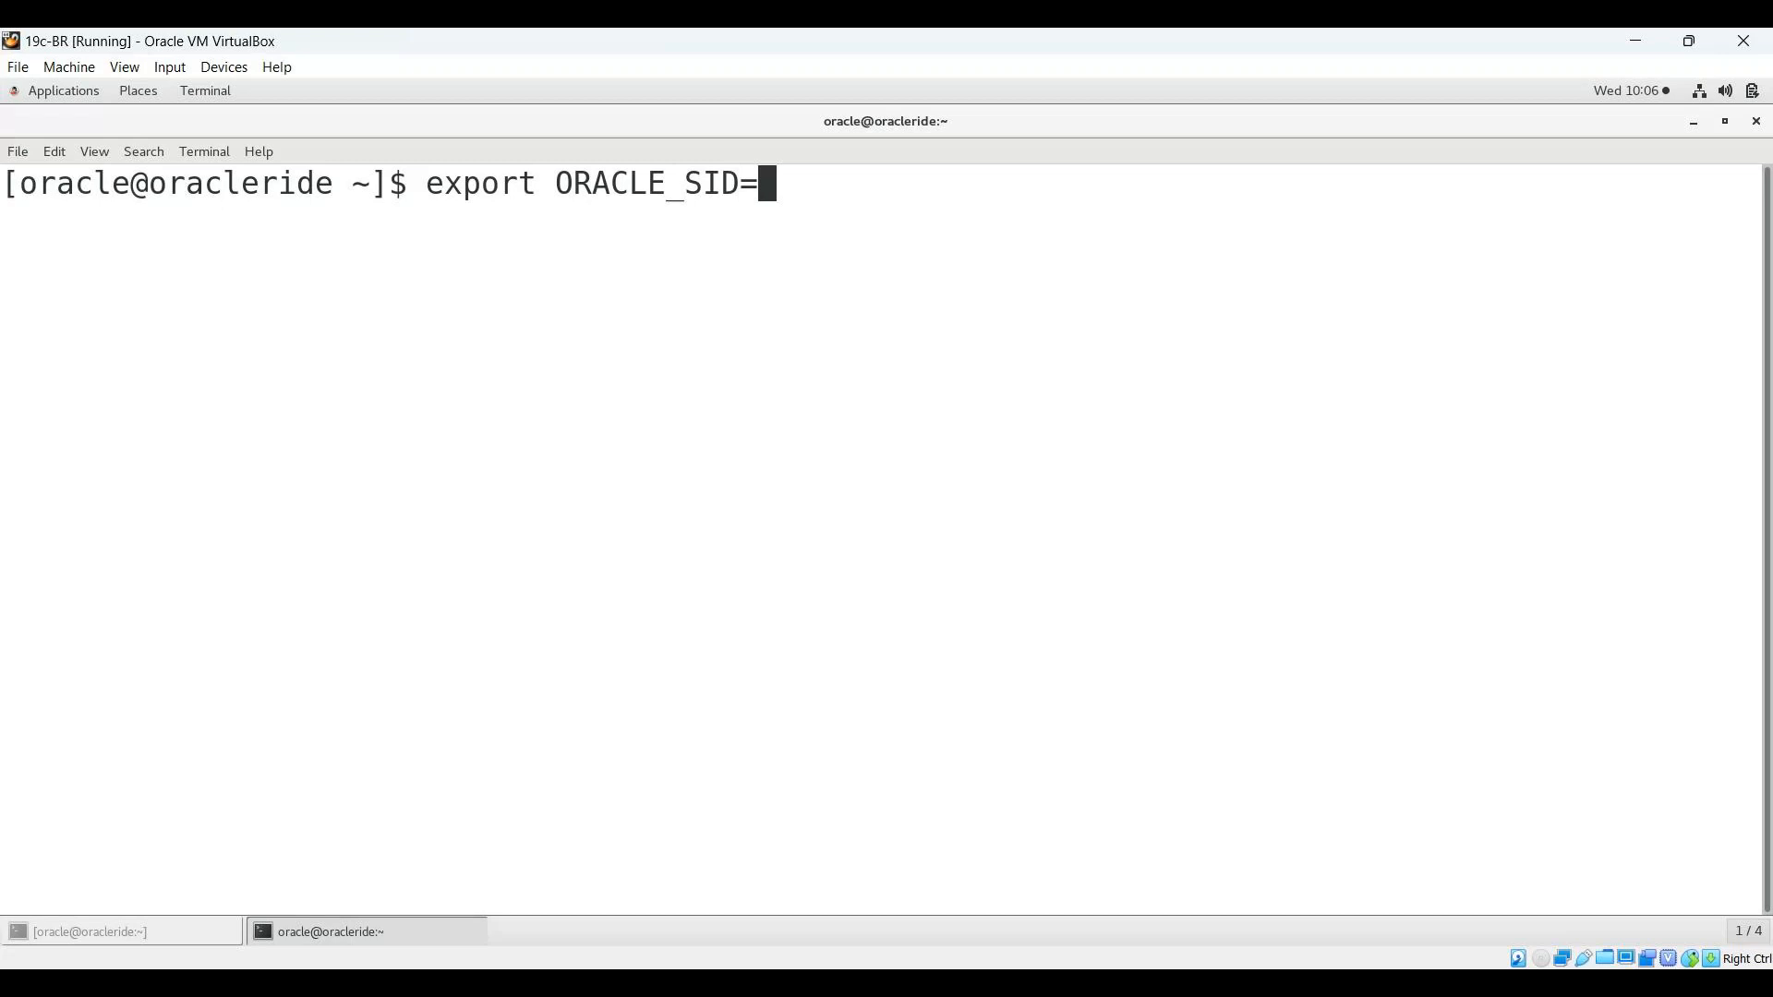
{"action": "type", "text": "cdb1"}
{"action": "key", "text": "Return"}
Step: Connect with sqlplus / as sysdba and start up the cdb1 database
{"action": "type", "text": "sqlplus"}
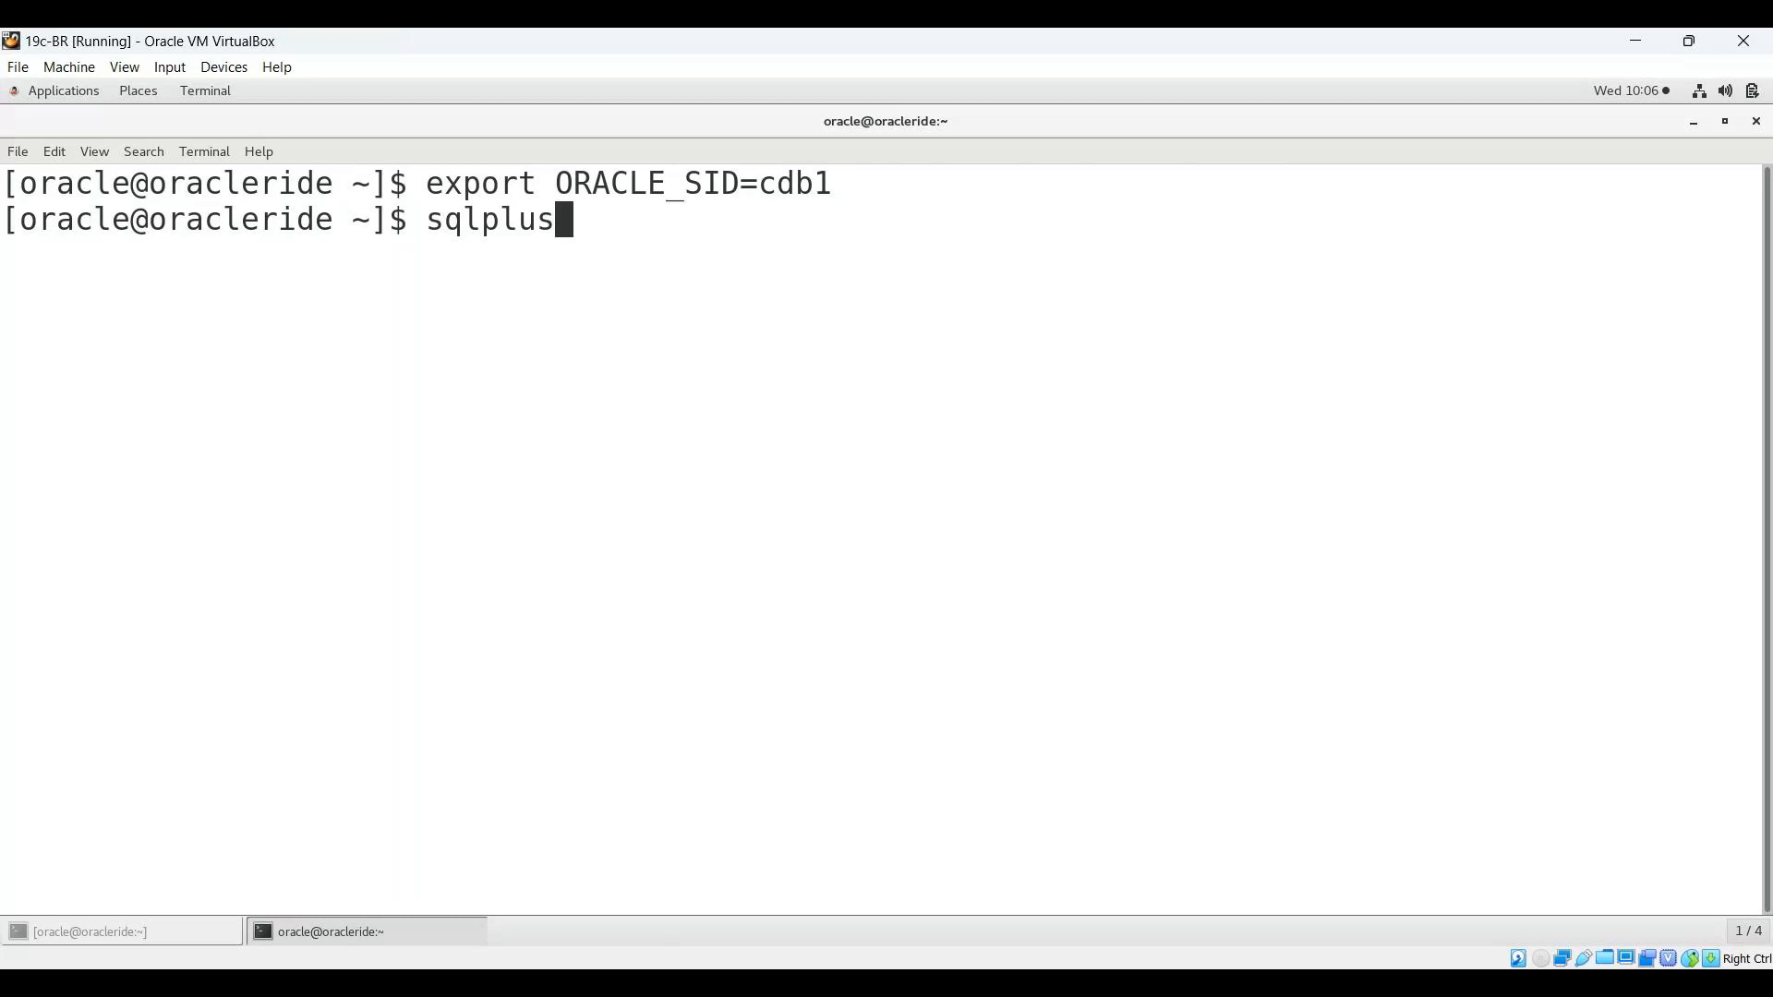
{"action": "type", "text": " / as sysdba"}
{"action": "key", "text": "Return"}
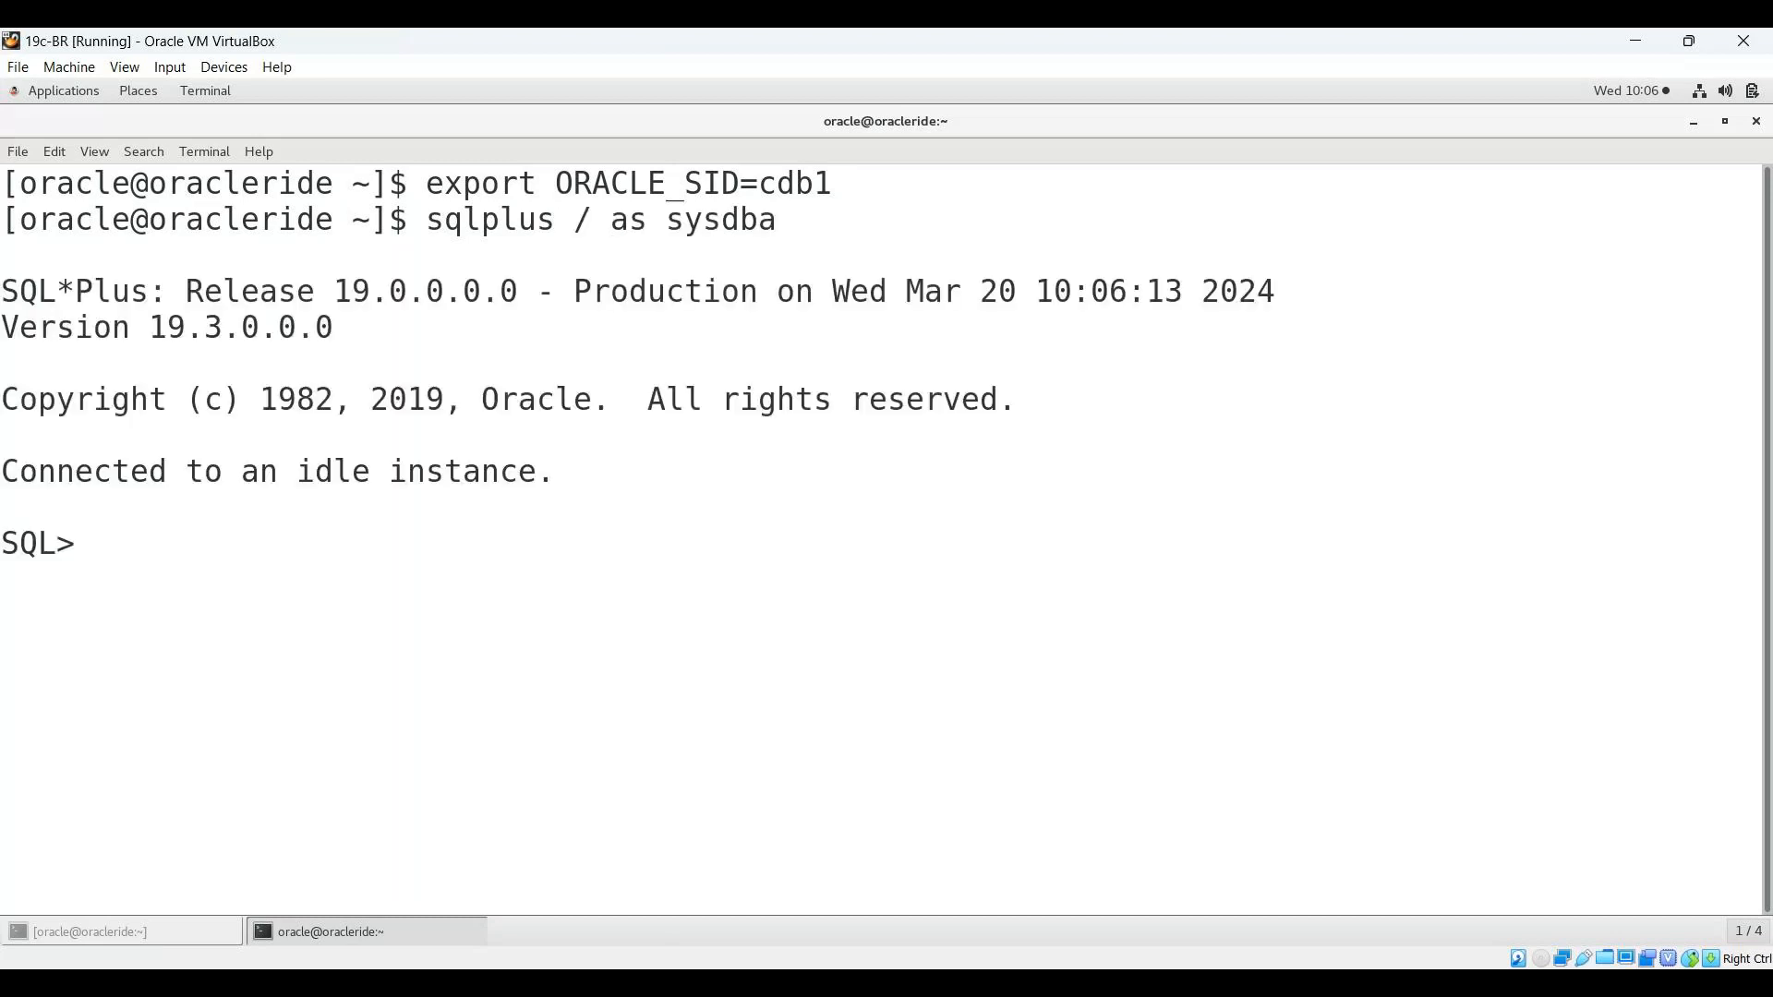
{"action": "type", "text": "startup"}
{"action": "key", "text": "Return"}
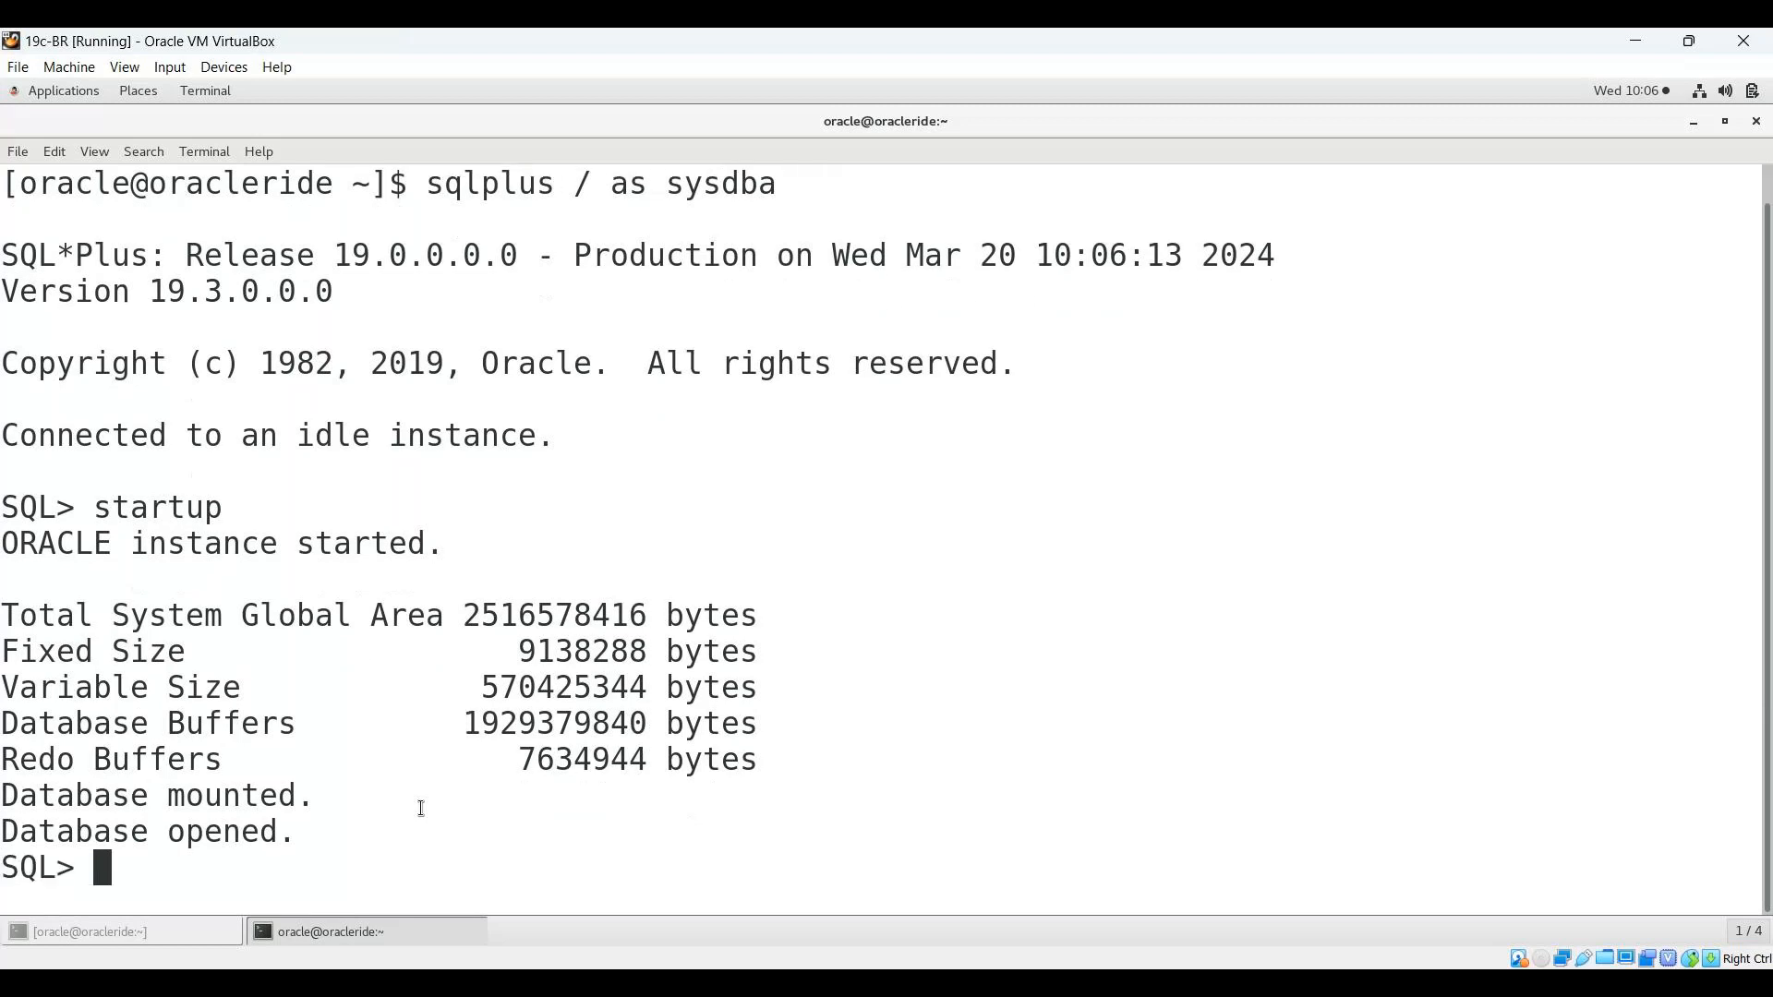
Step: Query name, cdb and con_id from v$database in cdb1 to see whether it is a container database
{"action": "type", "text": "select name, cdb, con_id from v$database"}
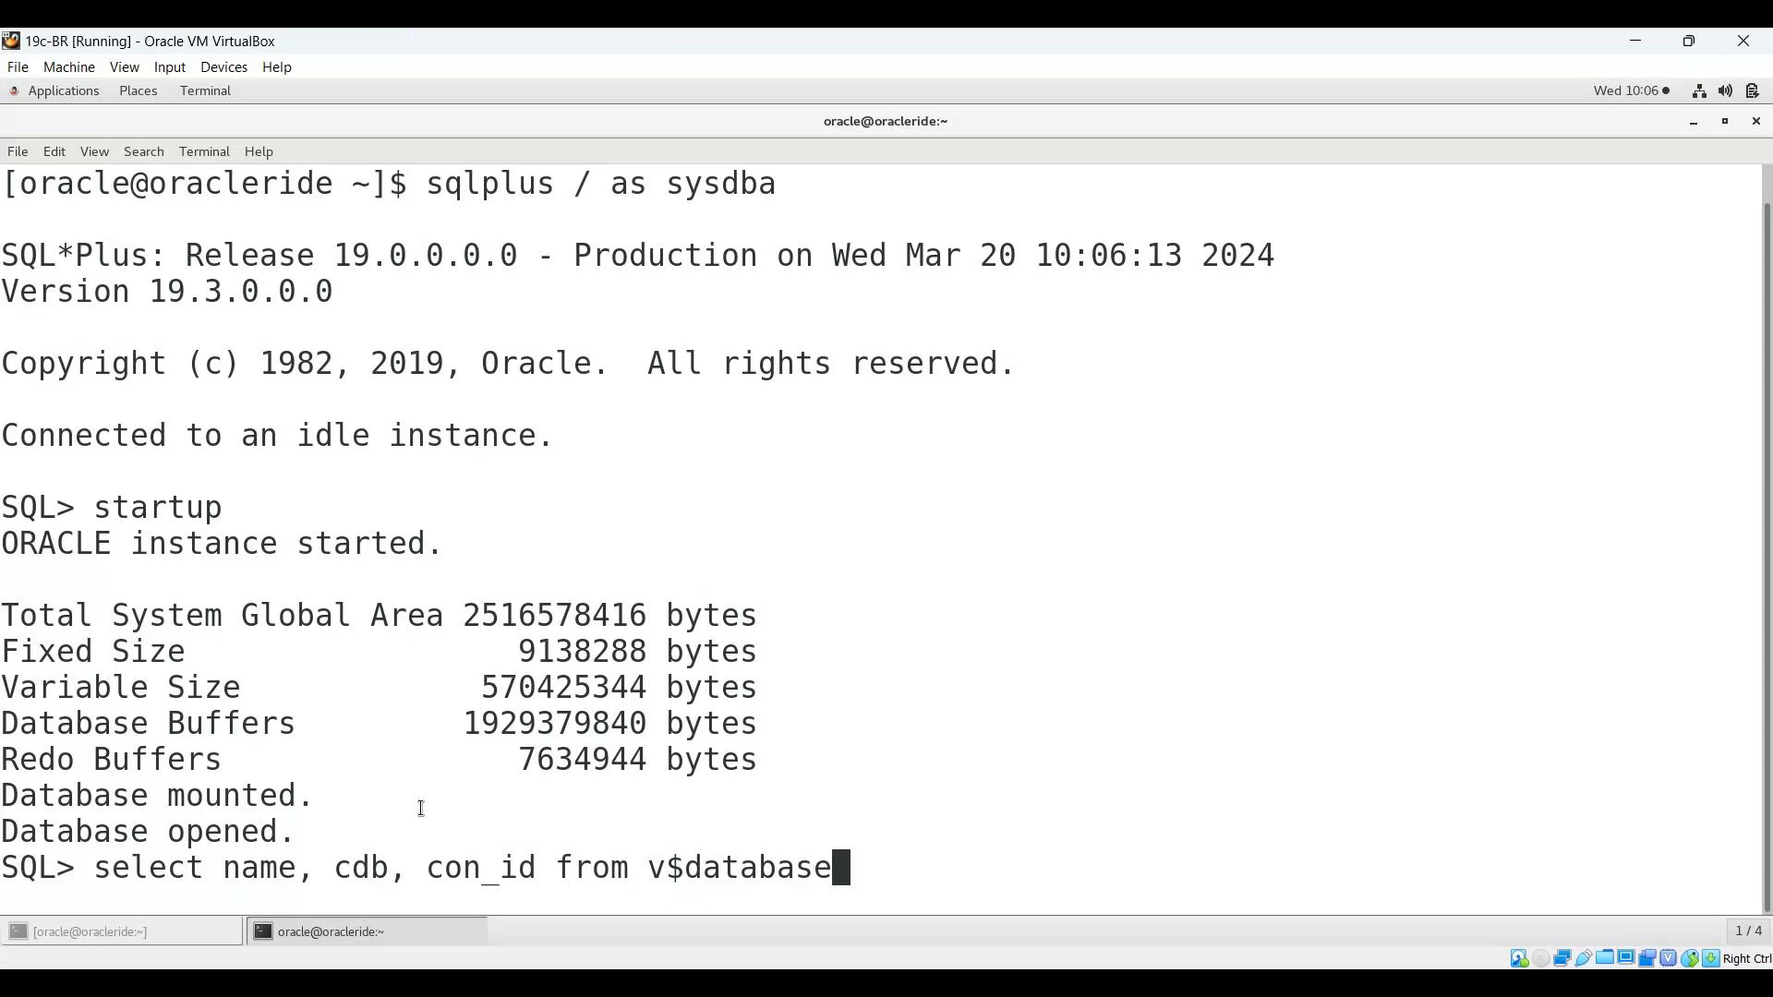
{"action": "type", "text": ";"}
{"action": "key", "text": "Return"}
{"action": "left_click_drag", "start_coordinate": [421, 831], "coordinate": [199, 723]}
{"action": "left_click", "coordinate": [196, 724]}
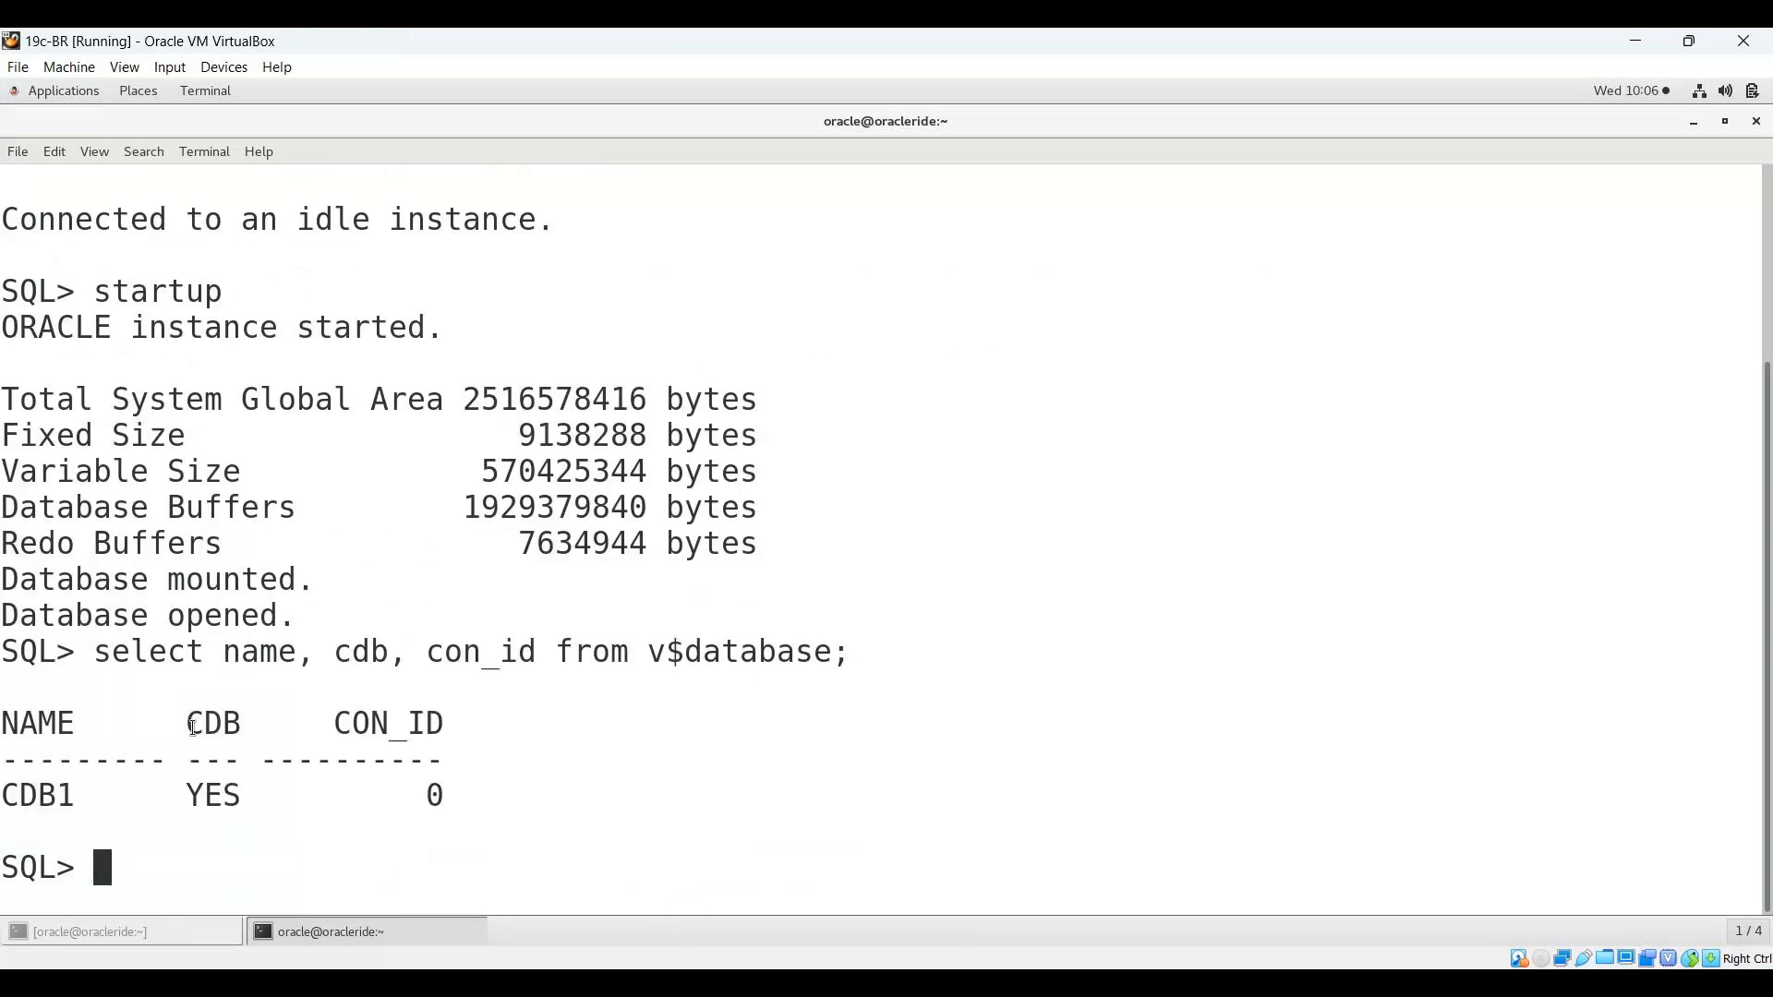
Step: Run !ps -ef | grep pmon in the cdb1 session and highlight the ora_pmon_orcl and ora_pmon_cdb1 processes
{"action": "type", "text": "!ps -ef | f"}
{"action": "key", "text": "BackSpace"}
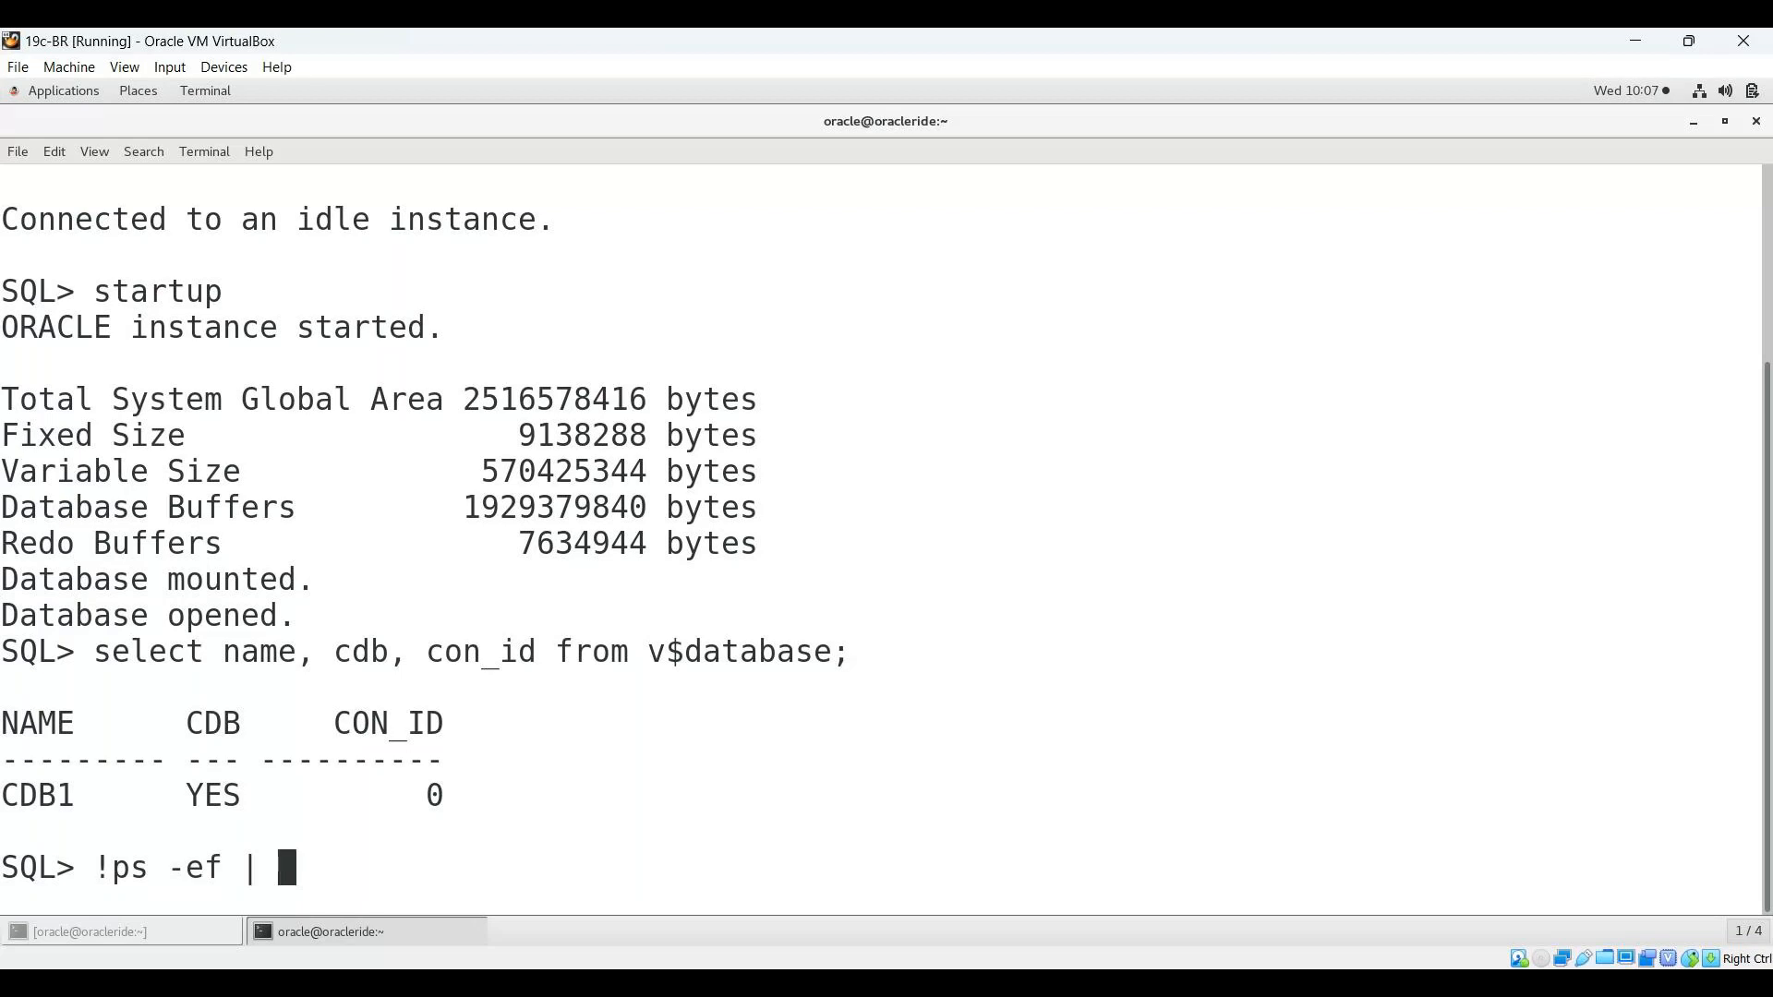
{"action": "type", "text": "grep pmon"}
{"action": "key", "text": "Return"}
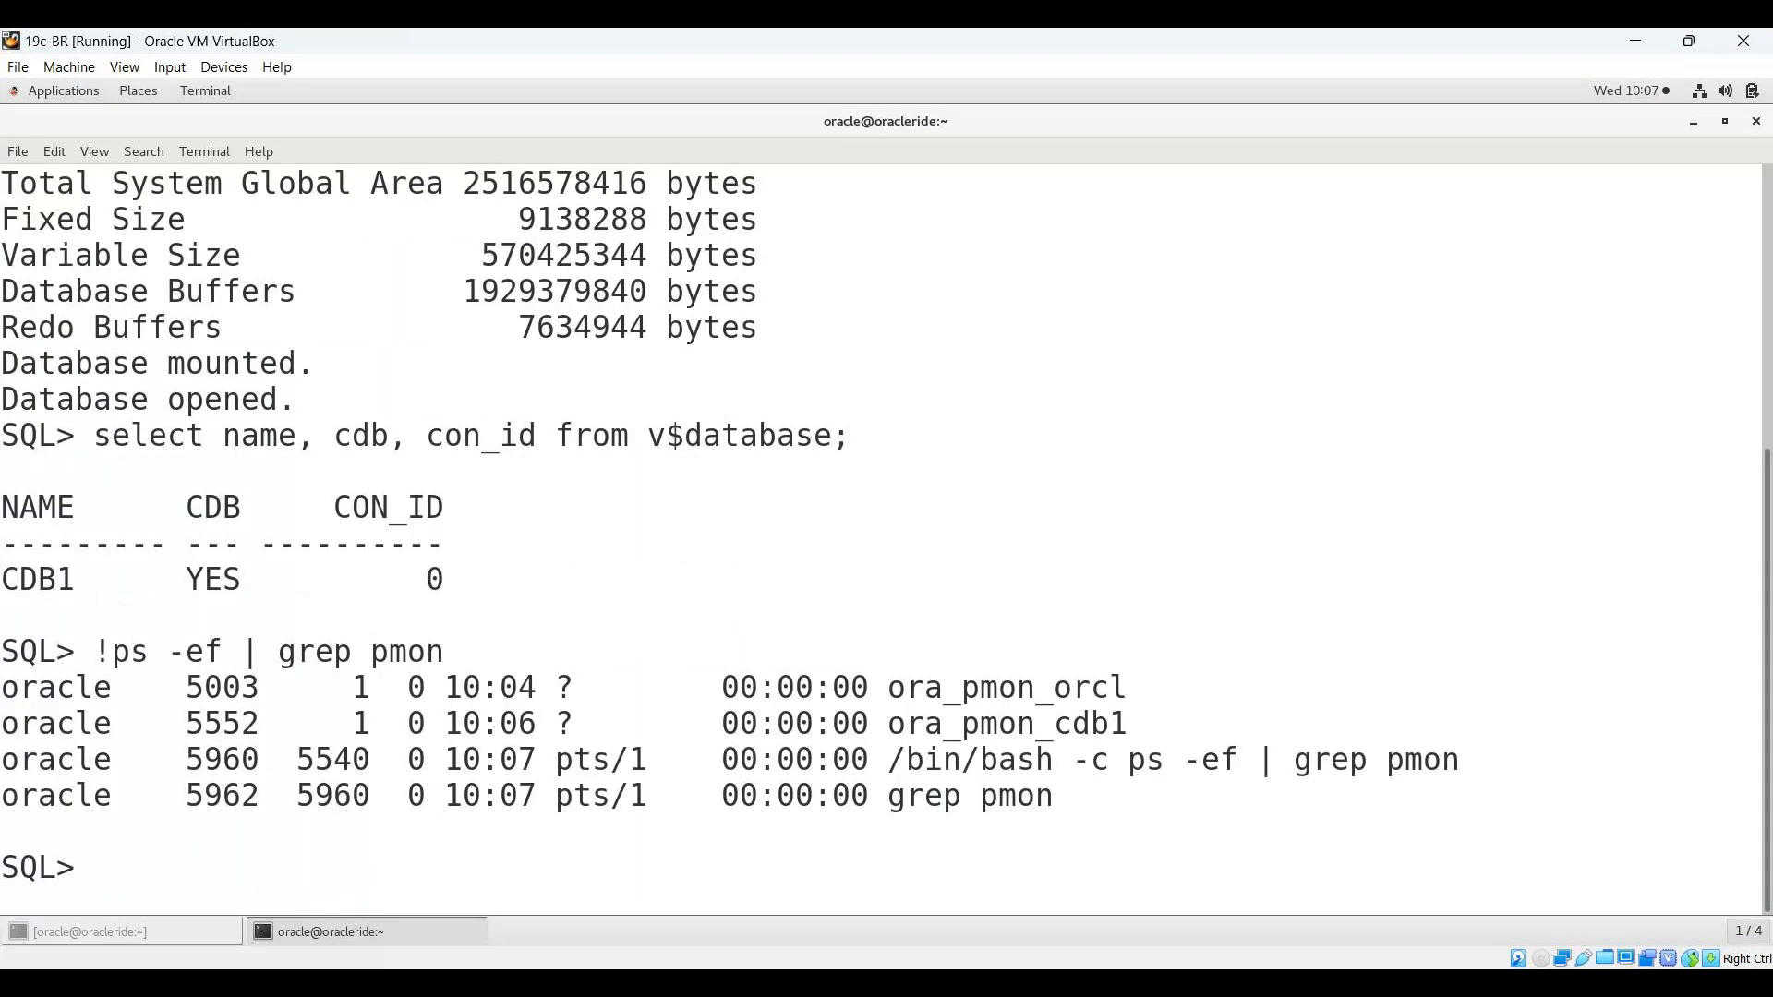
{"action": "left_click_drag", "start_coordinate": [721, 687], "coordinate": [961, 768]}
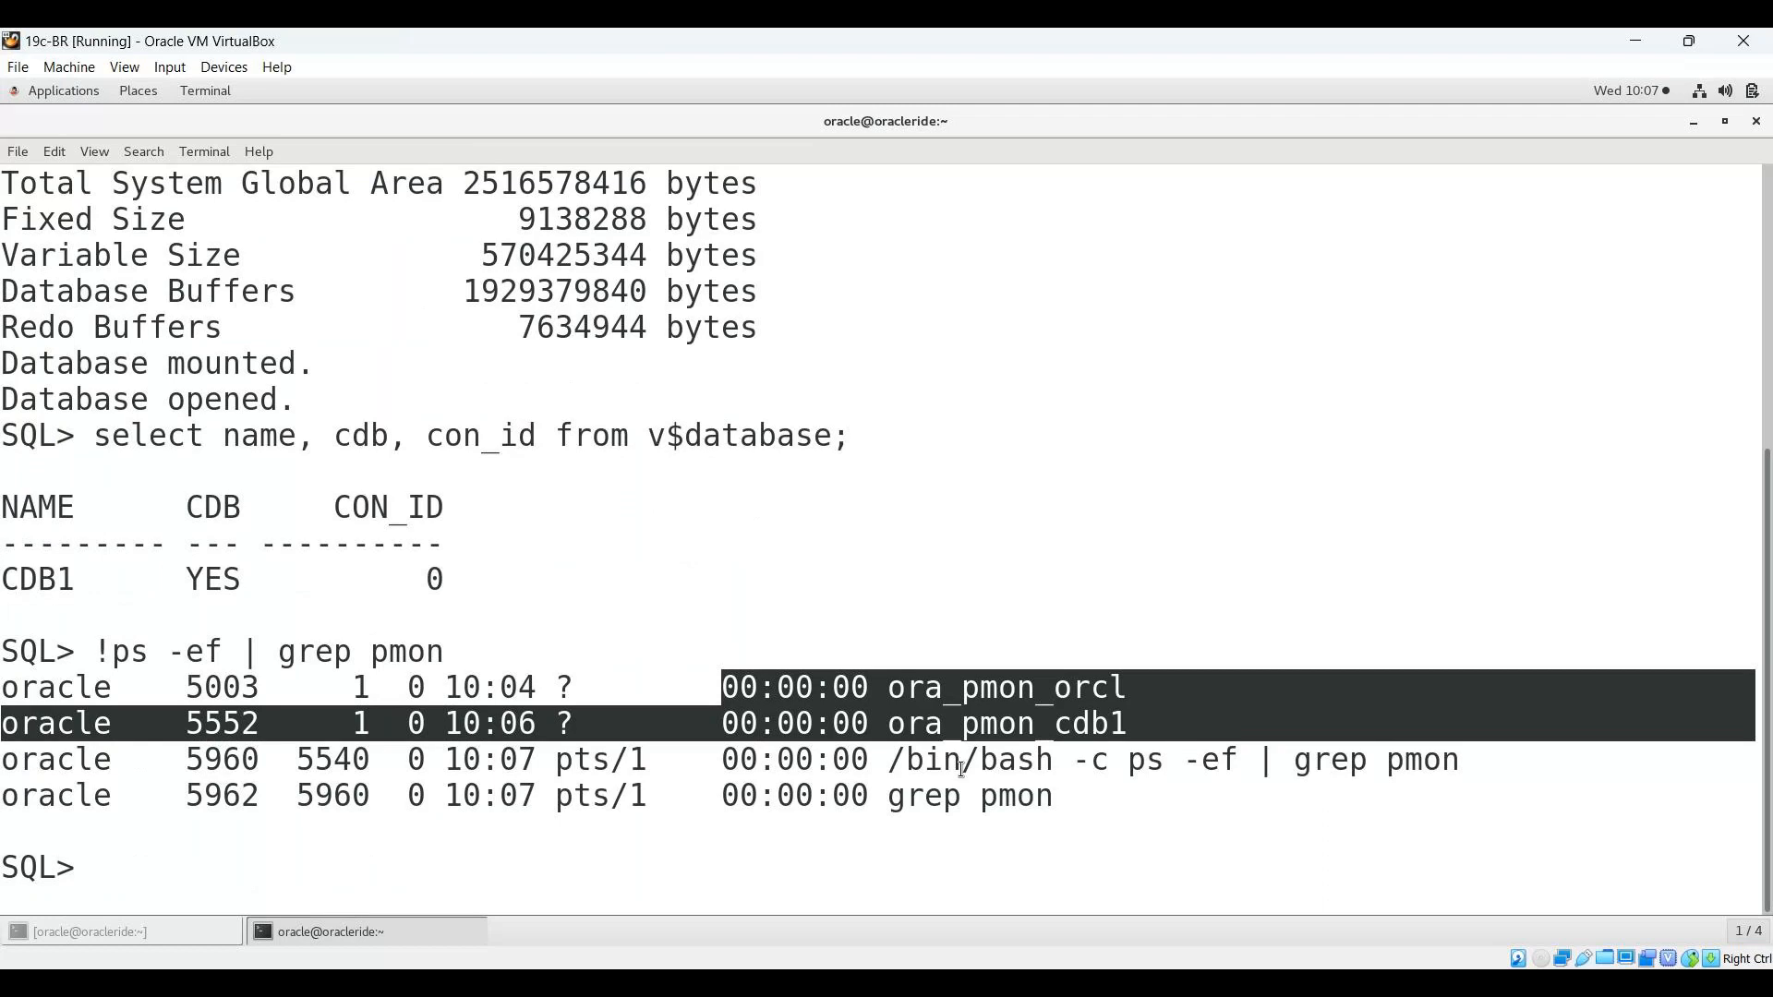
Step: Open a third terminal window from the desktop and check the listener with lsnrctl status
{"action": "left_click", "coordinate": [374, 924]}
{"action": "right_click", "coordinate": [601, 518]}
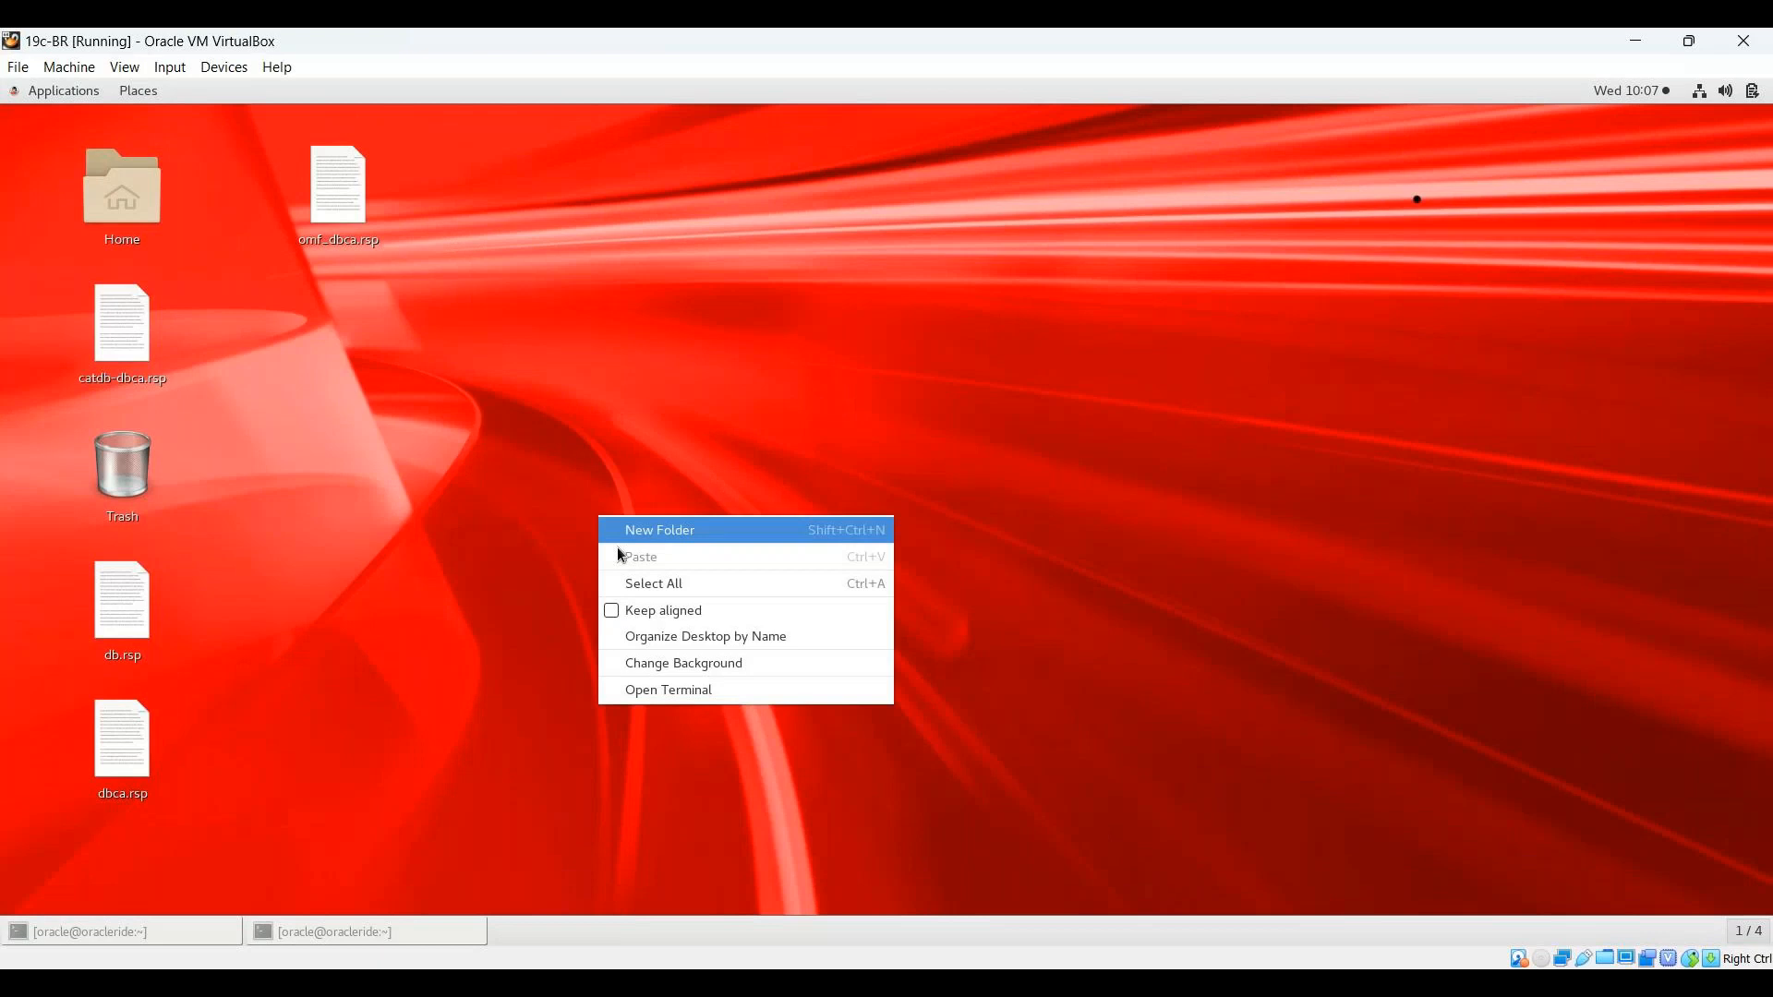
{"action": "left_click", "coordinate": [669, 689]}
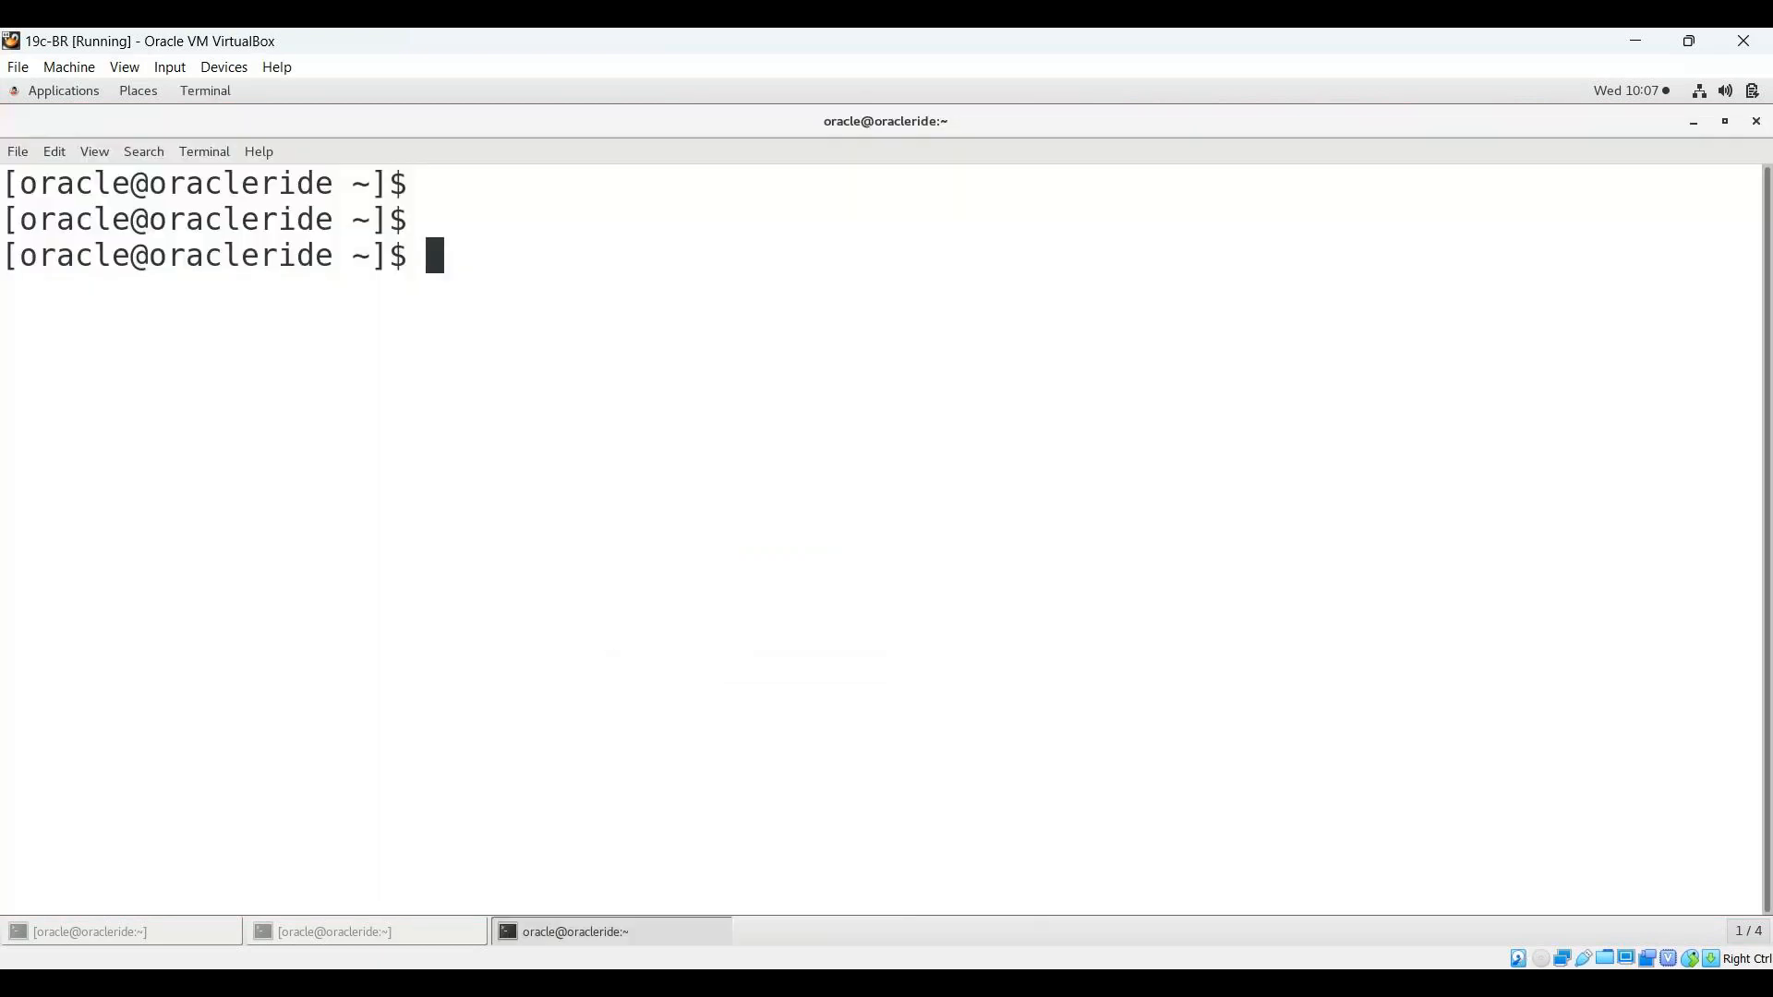
{"action": "type", "text": "lsnrctl status"}
{"action": "key", "text": "Return"}
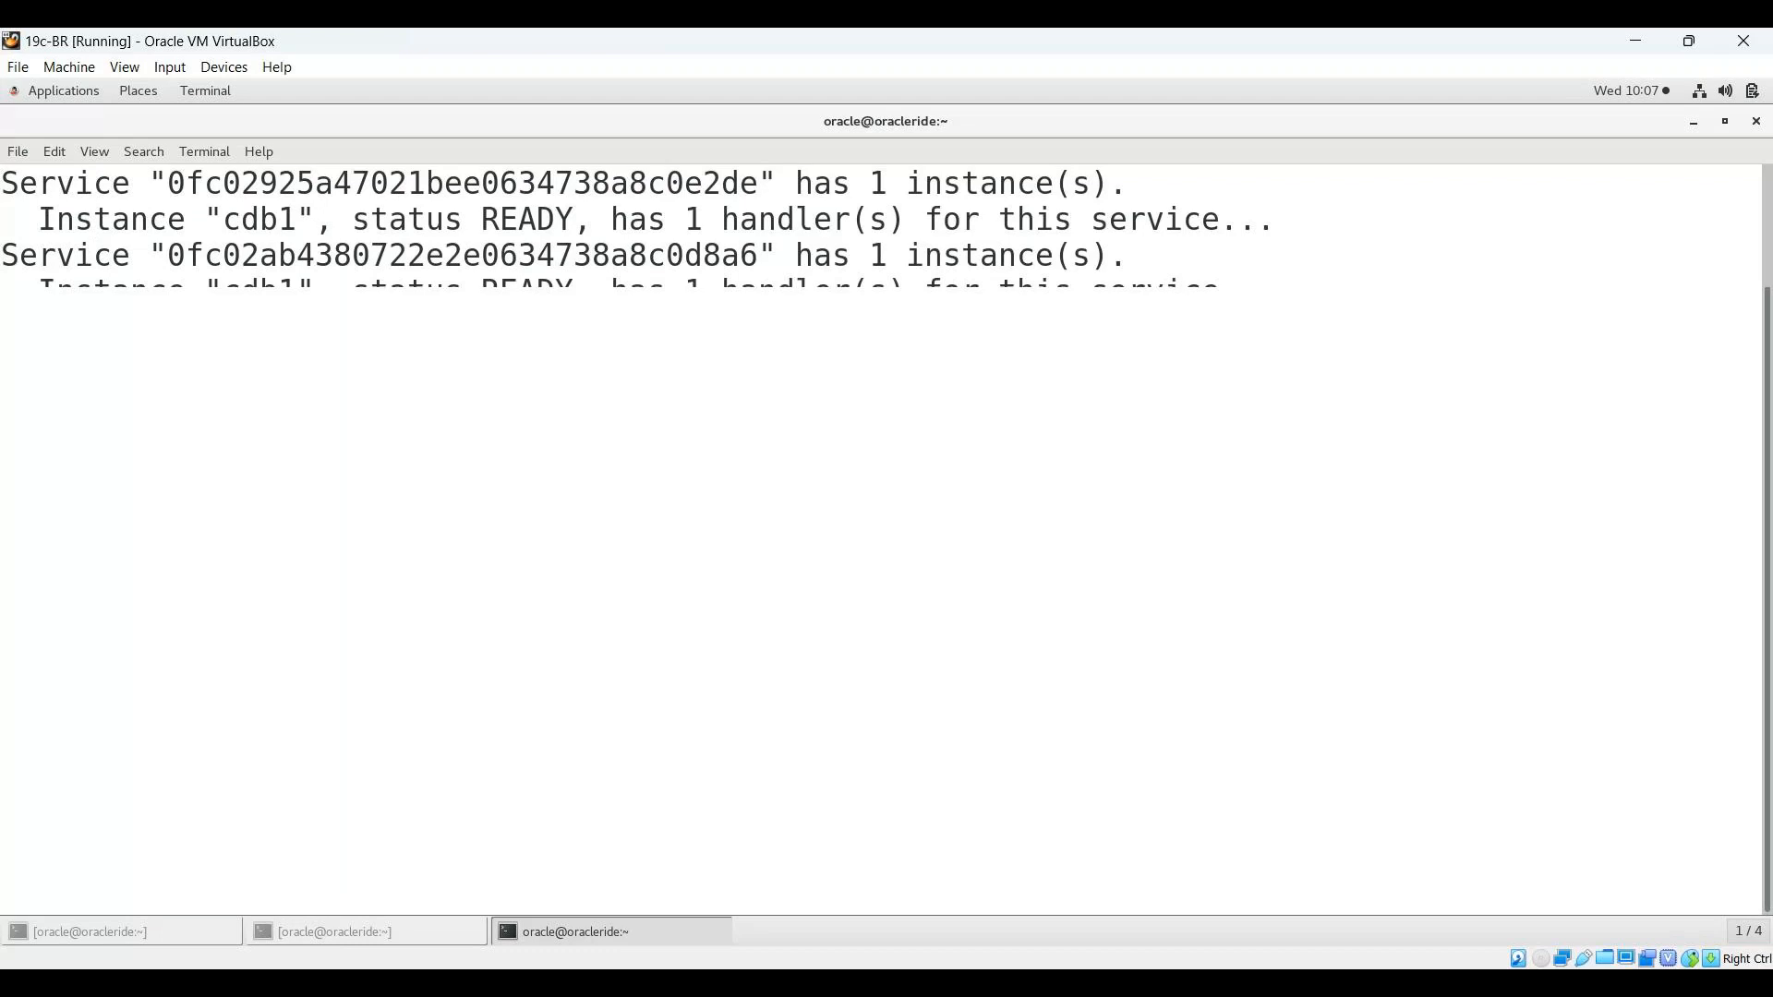
Step: Highlight the cdb1 instance, orcl instance and pdb2 service entries in the listener's services summary
{"action": "scroll", "coordinate": [107, 397], "scroll_direction": "up", "scroll_amount": 4}
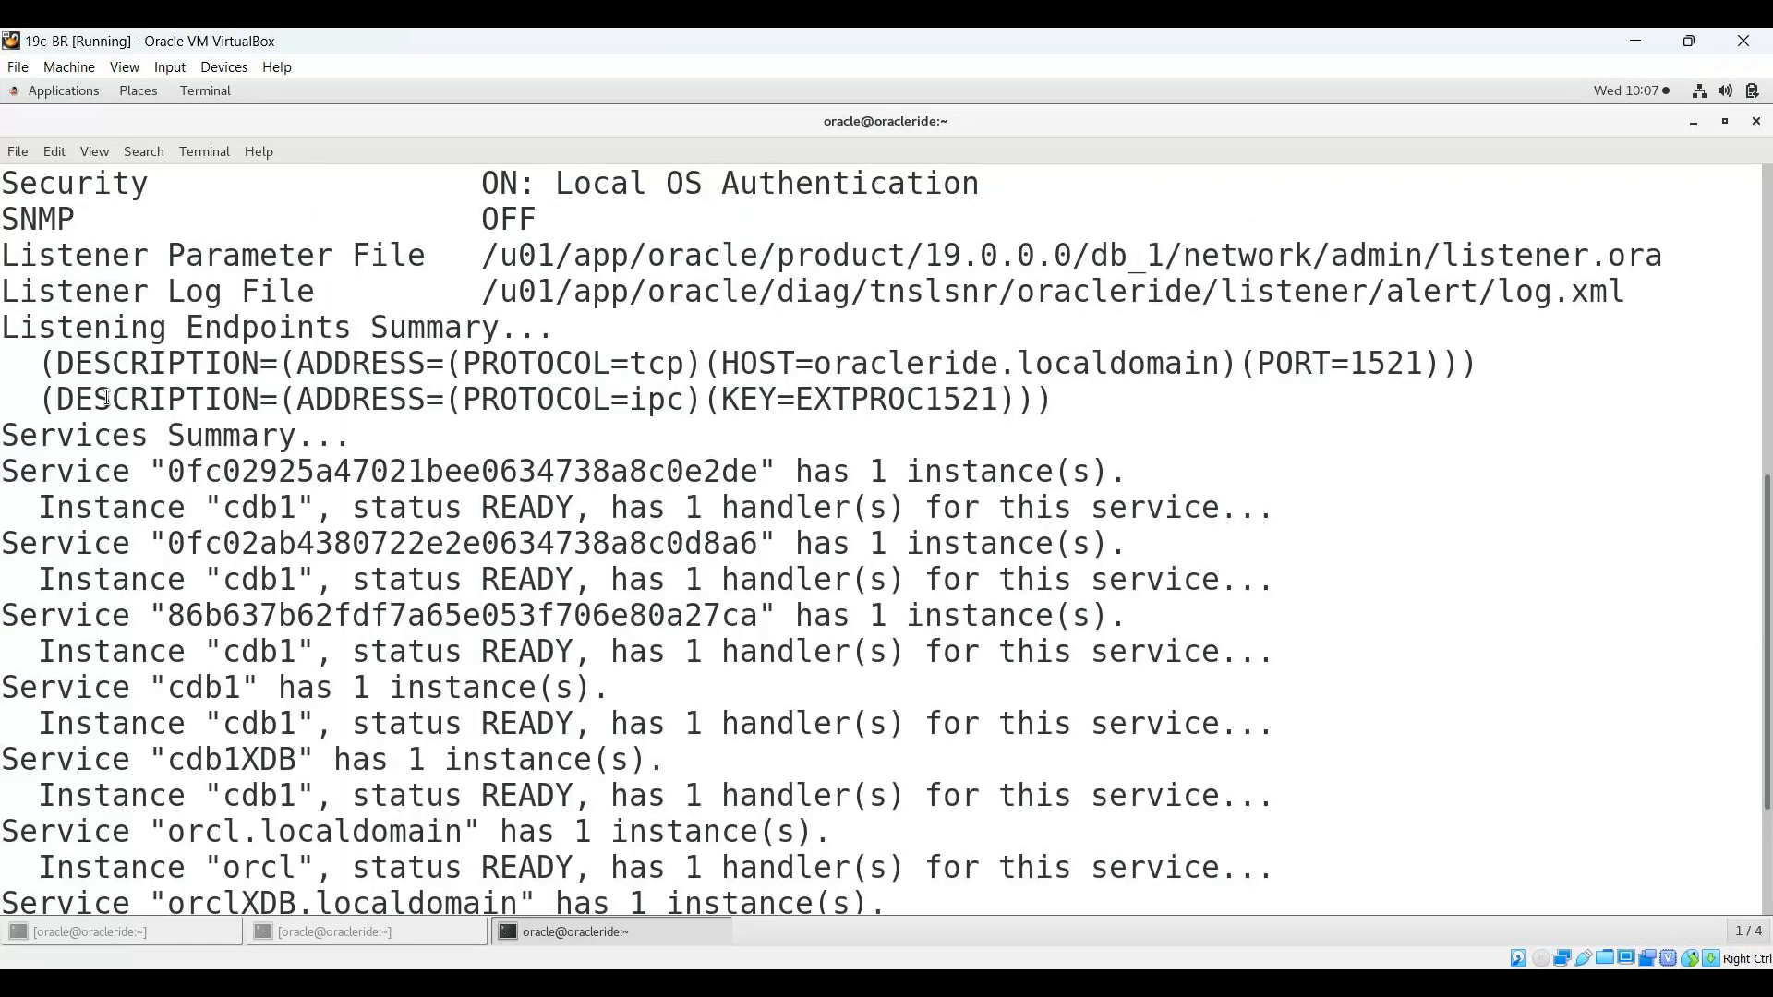
{"action": "left_click_drag", "start_coordinate": [3, 507], "coordinate": [1018, 499]}
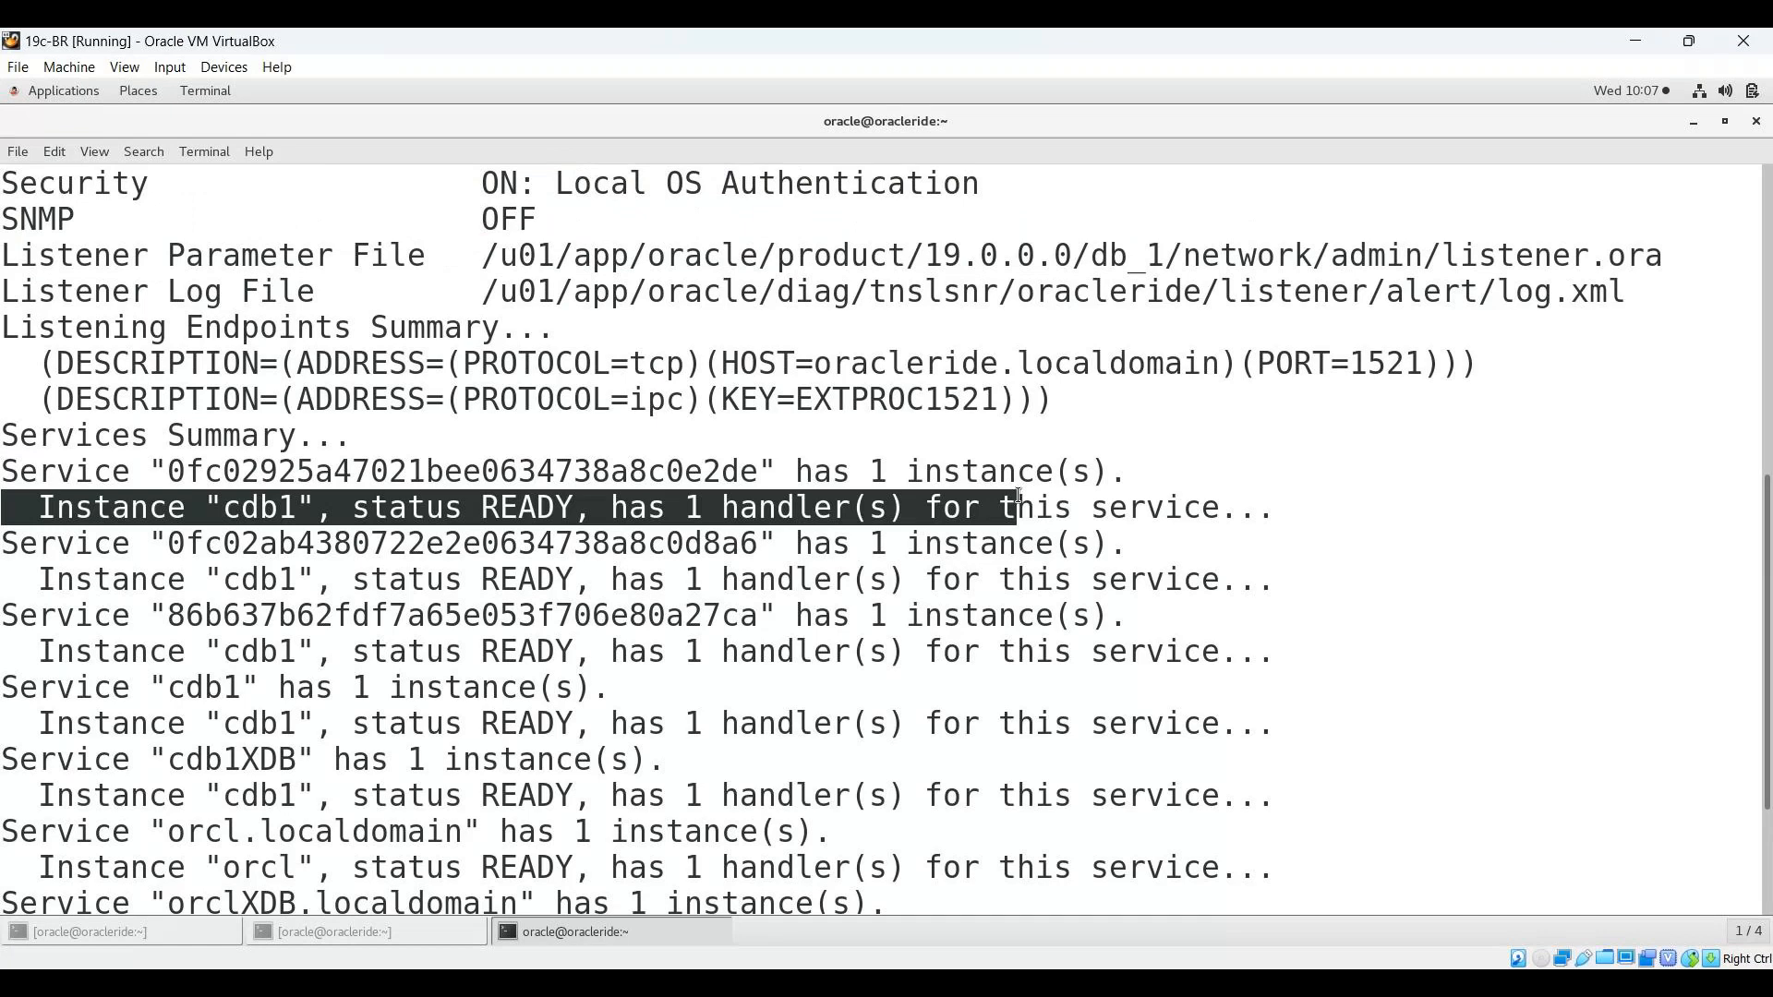
{"action": "scroll", "coordinate": [1019, 496], "scroll_direction": "down", "scroll_amount": 4}
{"action": "left_click_drag", "start_coordinate": [3, 579], "coordinate": [1443, 579]}
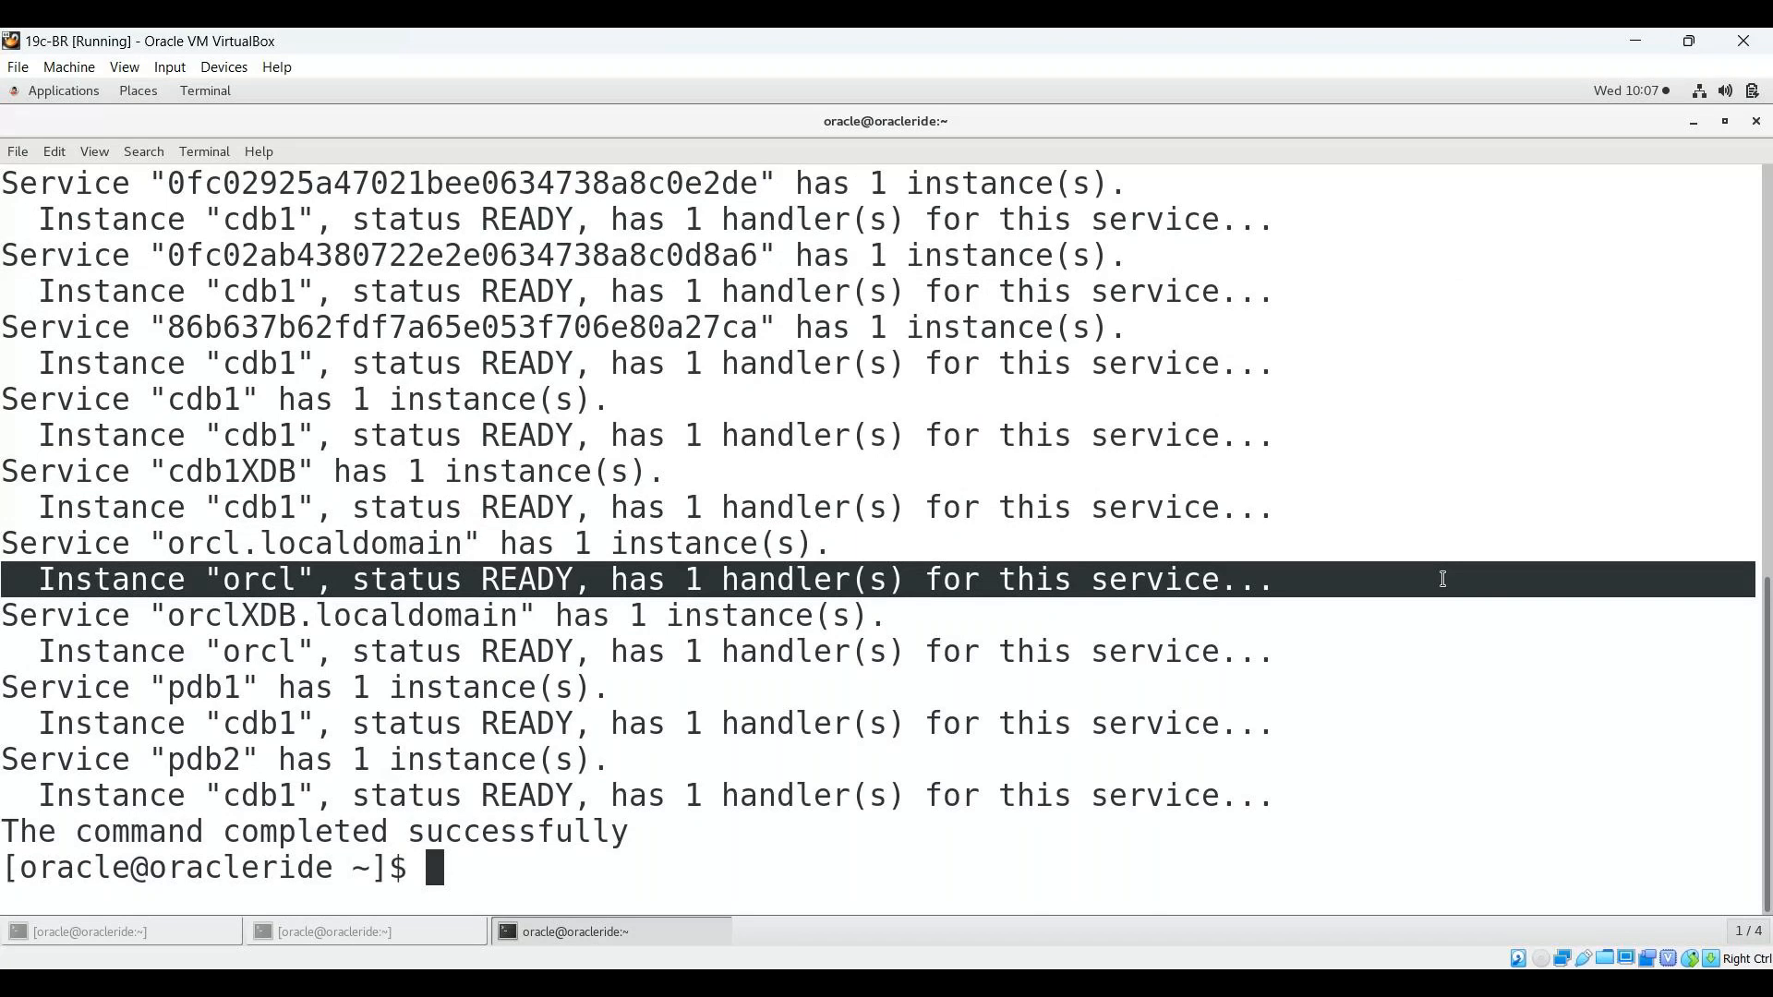
{"action": "left_click_drag", "start_coordinate": [2, 759], "coordinate": [314, 759]}
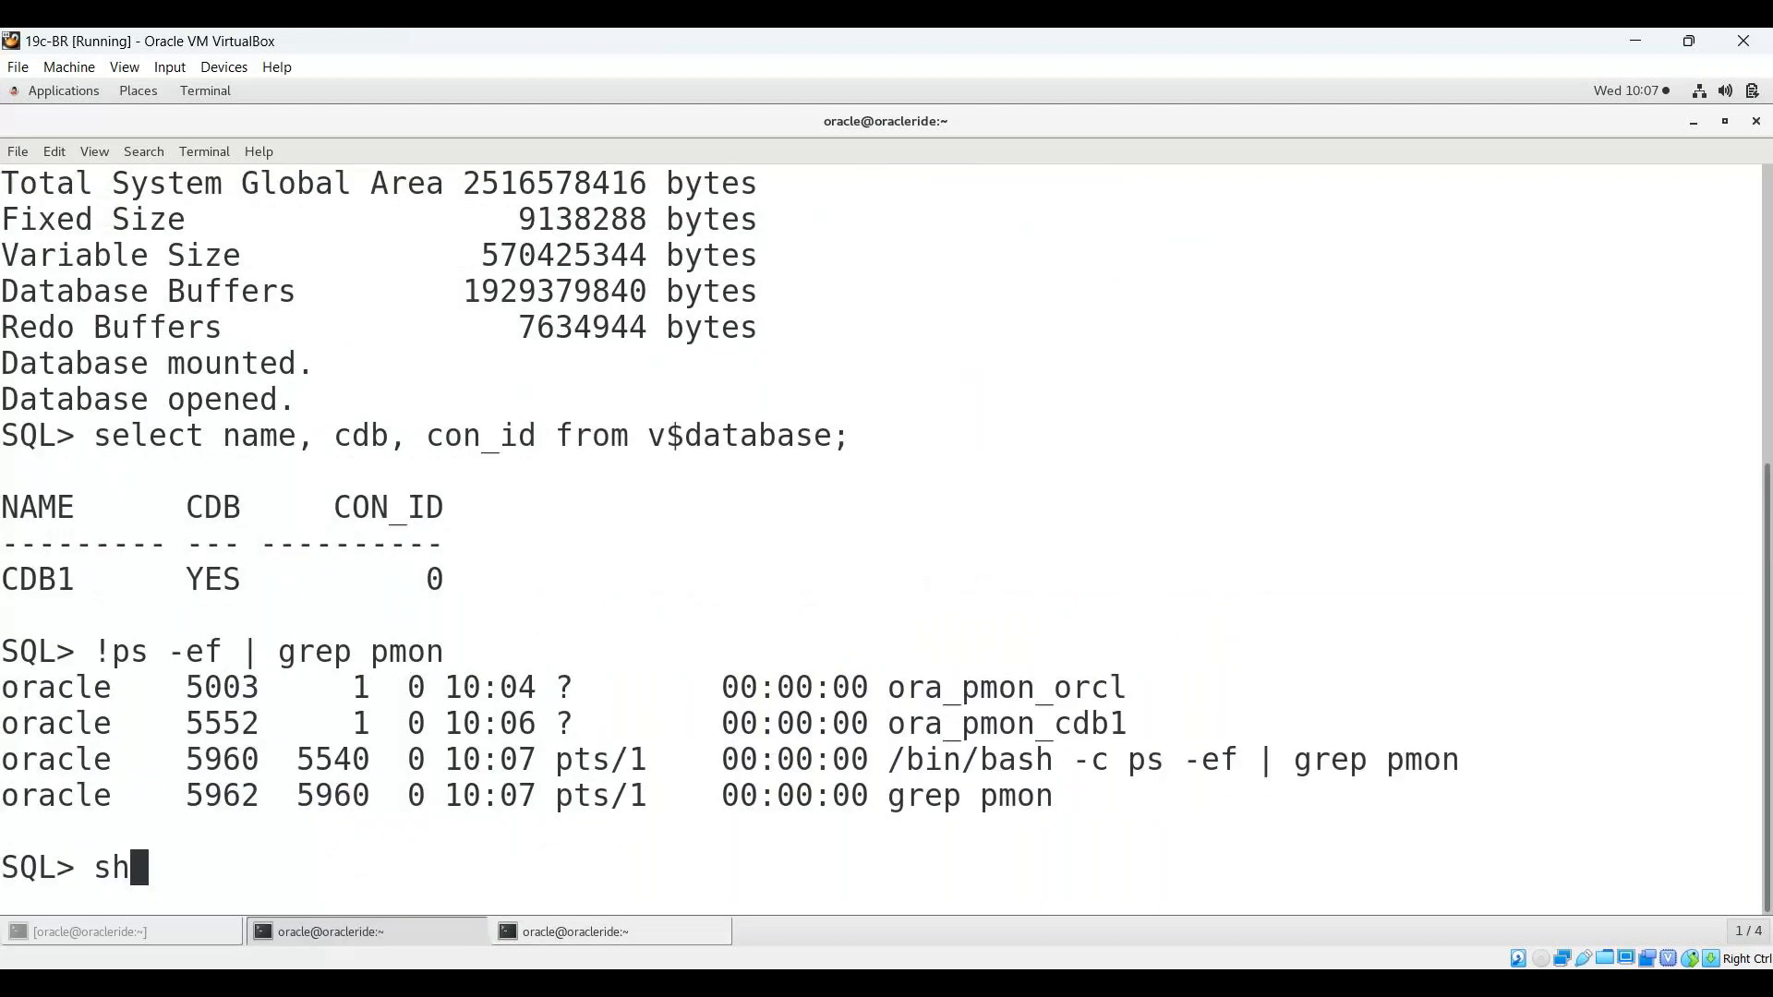
Step: List the pluggable databases with show pdbs in the cdb1 session and highlight PDB$SEED
{"action": "type", "text": "ow p"}
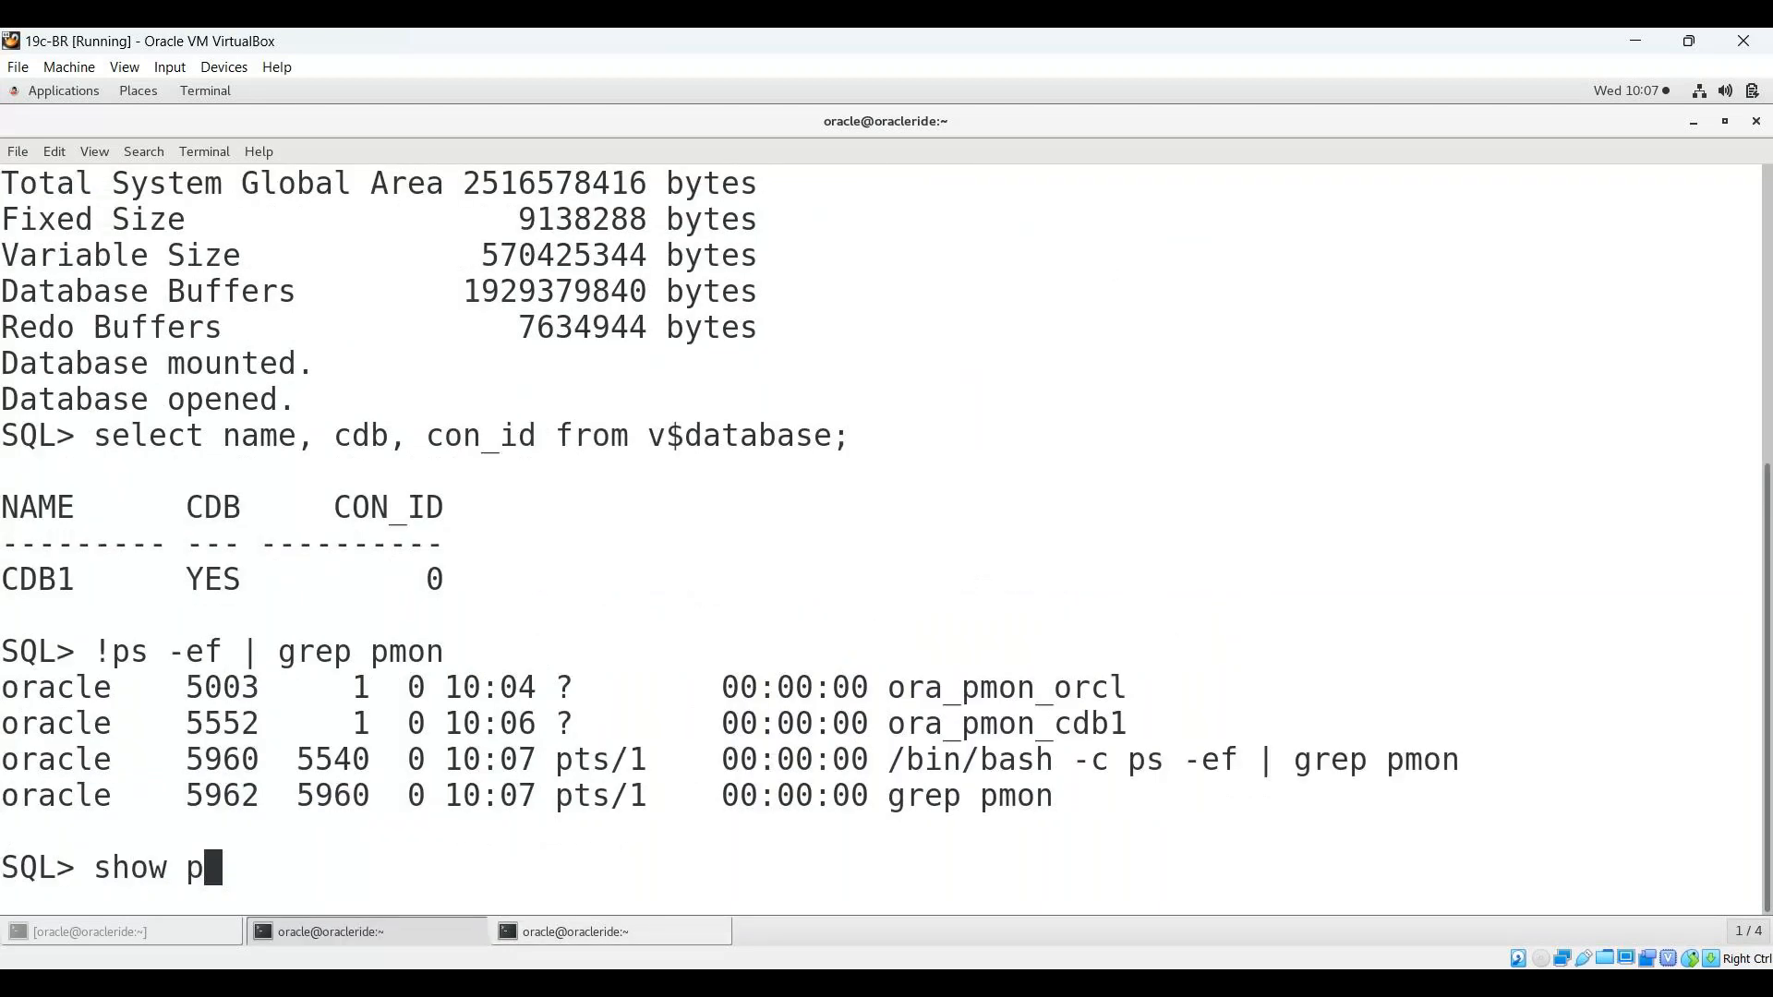
{"action": "type", "text": "dbs"}
{"action": "key", "text": "Return"}
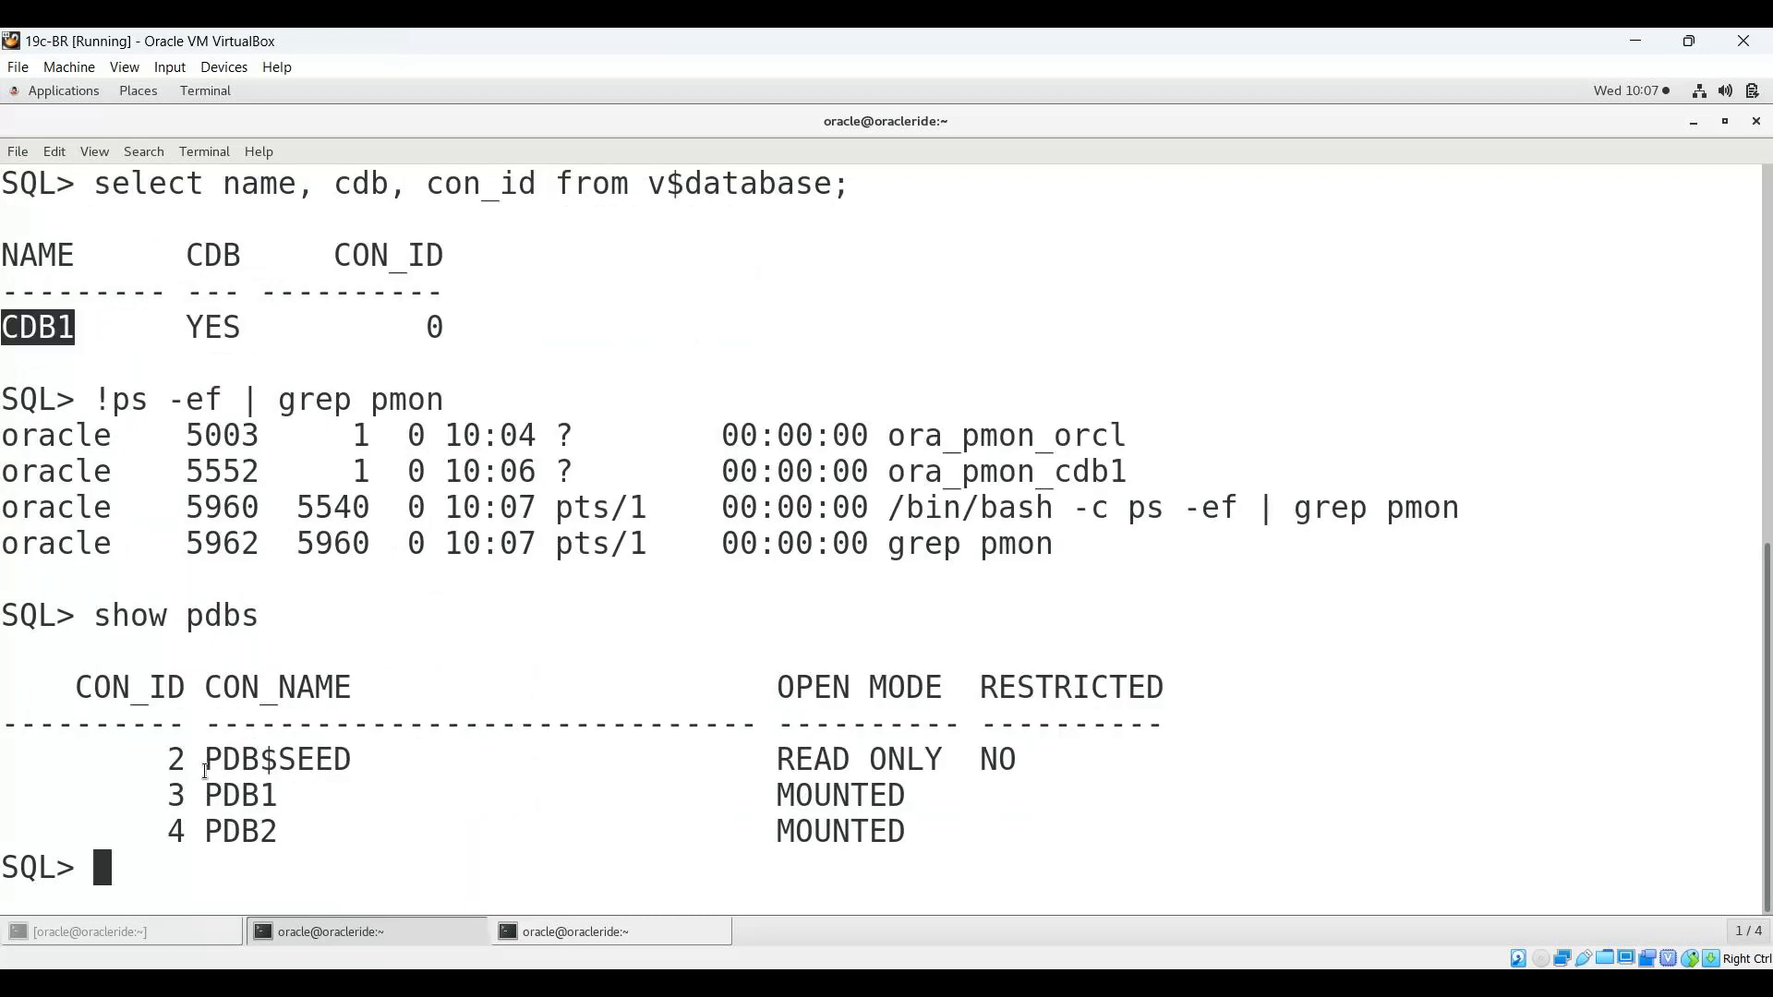
{"action": "left_click_drag", "start_coordinate": [205, 772], "coordinate": [648, 753]}
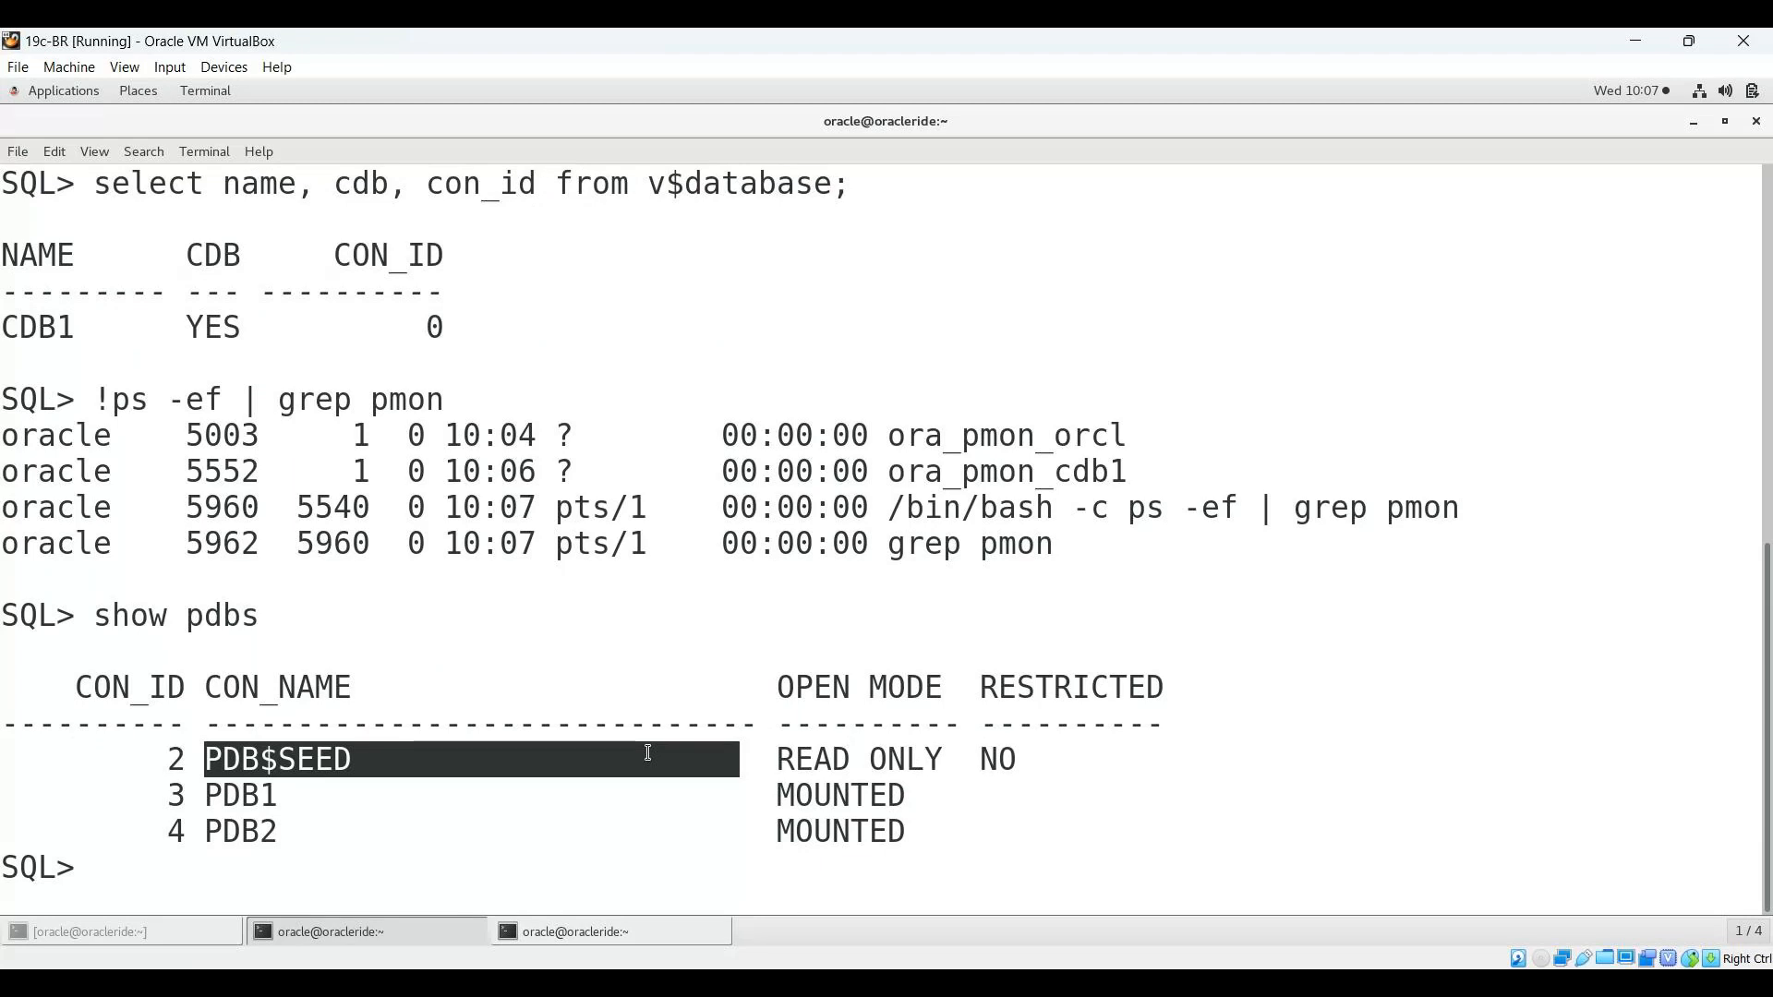
Step: Highlight the PDB2 and PDB$SEED entries in the pluggable database list of the cdb1 session
{"action": "left_click_drag", "start_coordinate": [205, 834], "coordinate": [443, 833]}
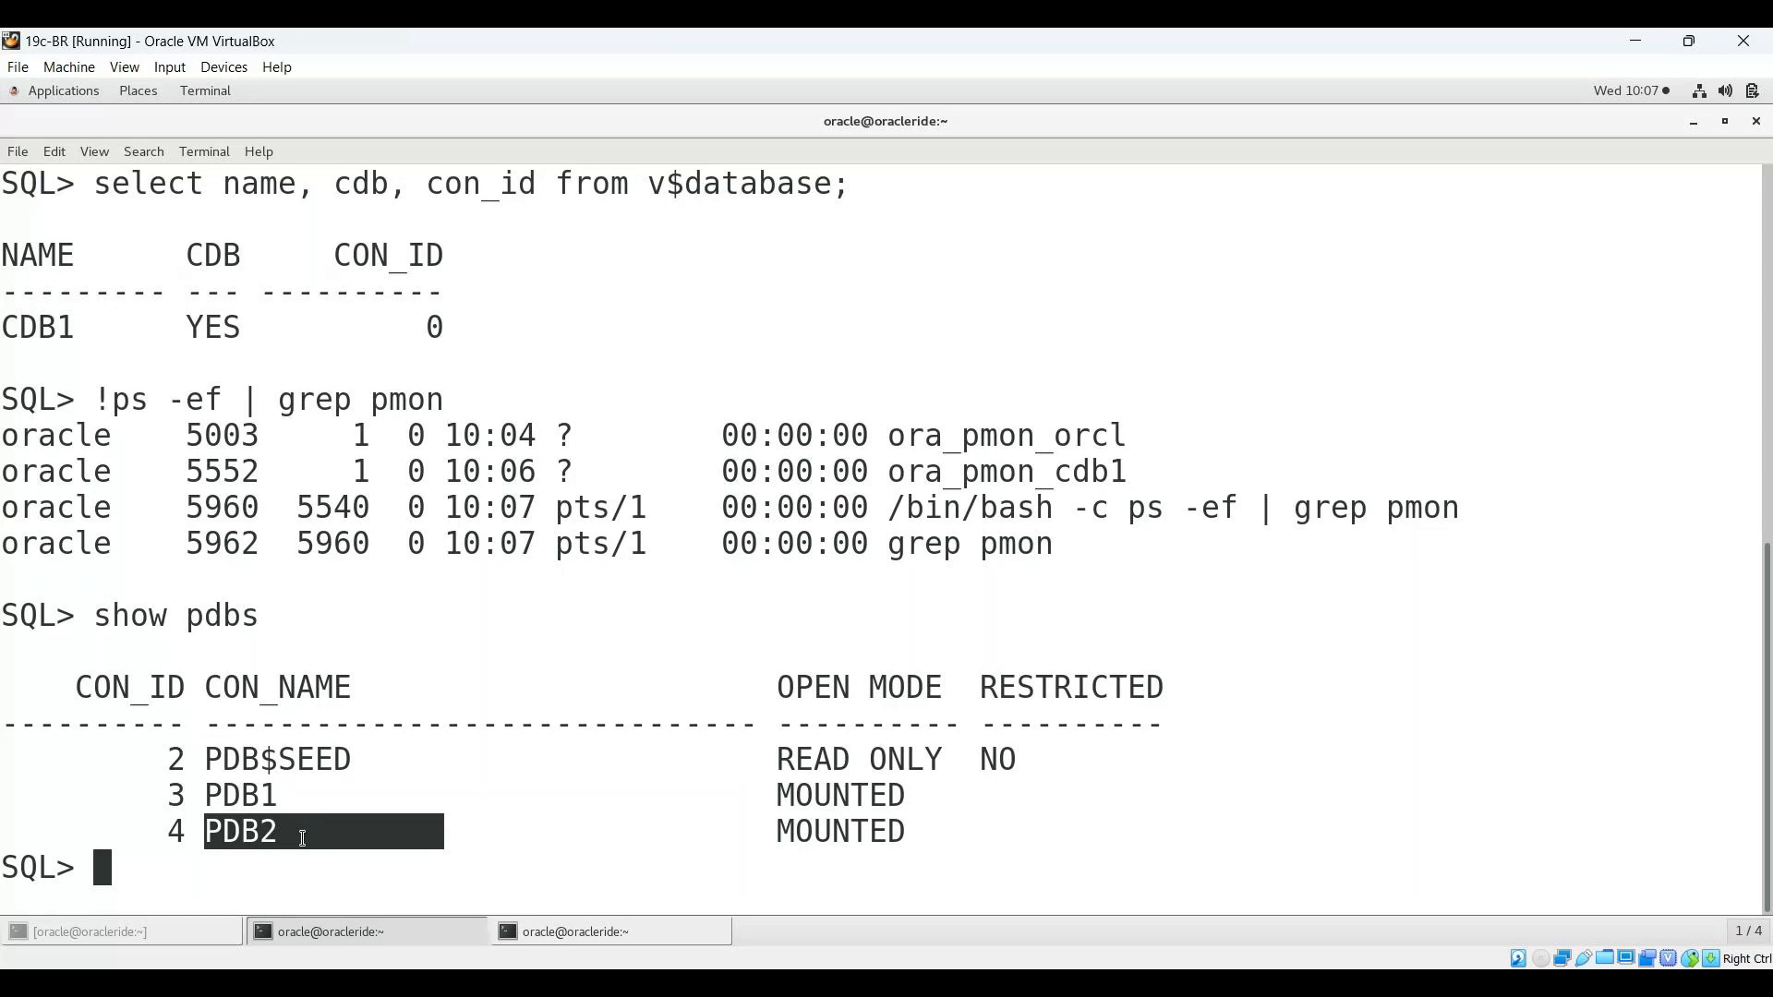
{"action": "left_click_drag", "start_coordinate": [205, 759], "coordinate": [380, 774]}
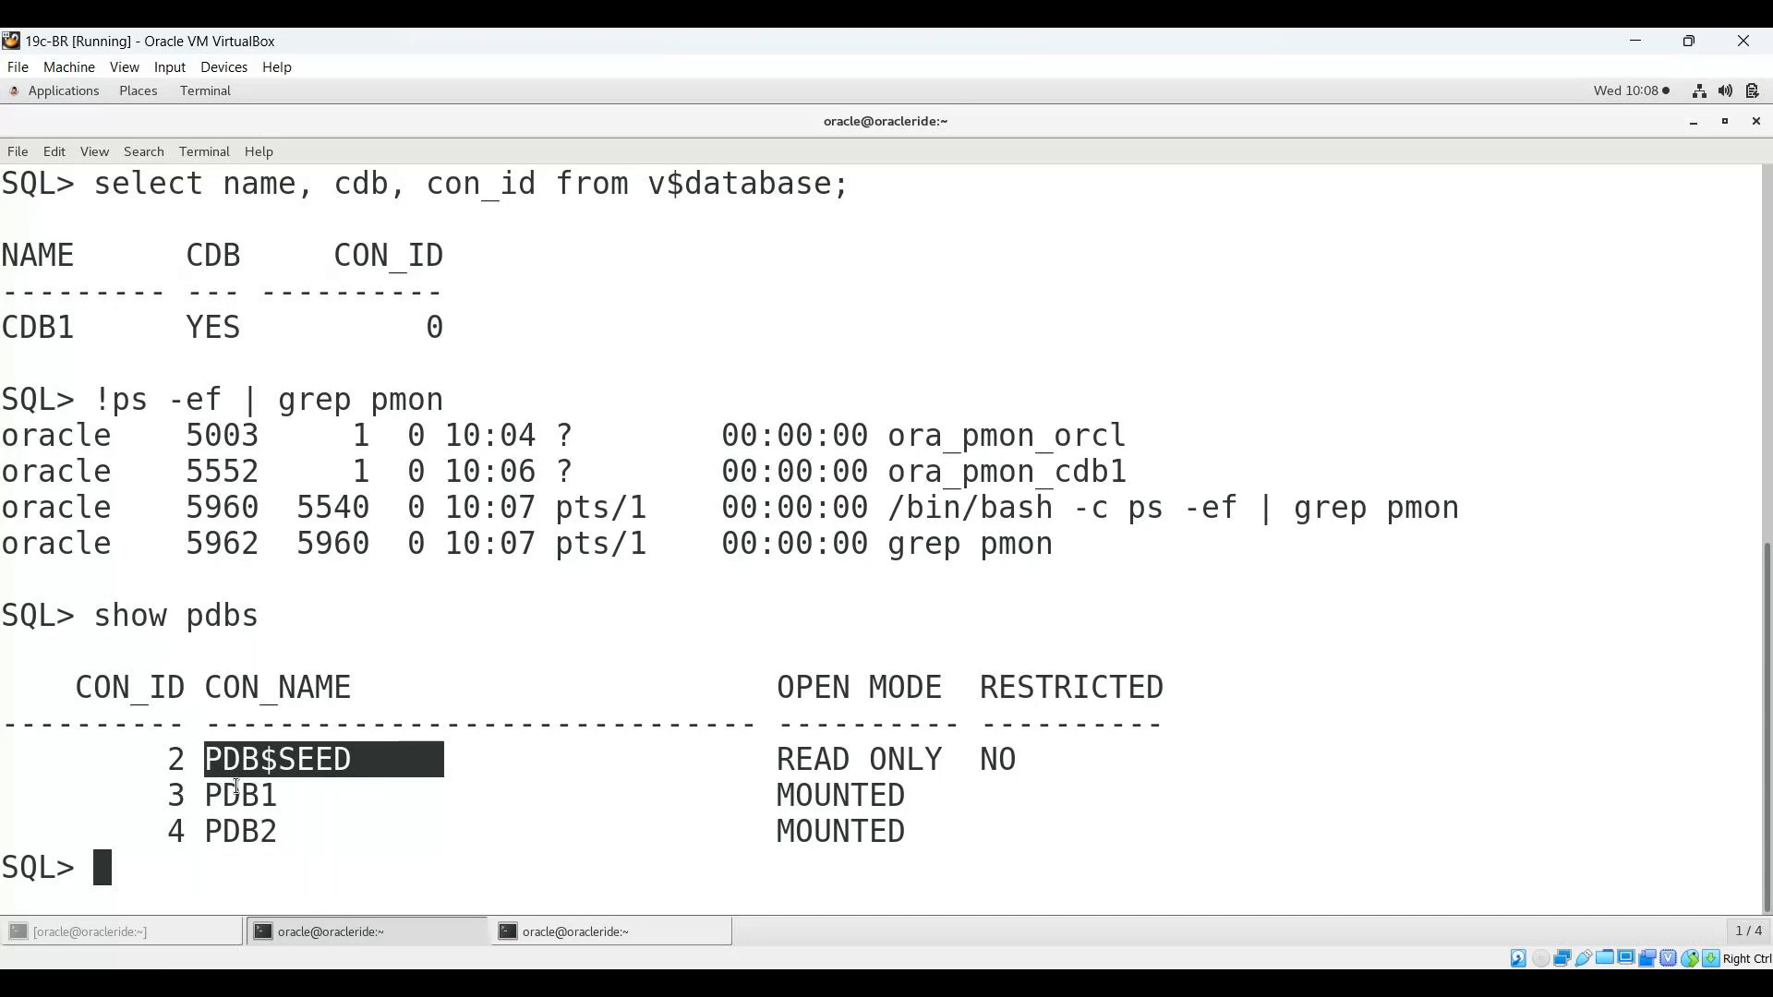
{"action": "left_click", "coordinate": [187, 868]}
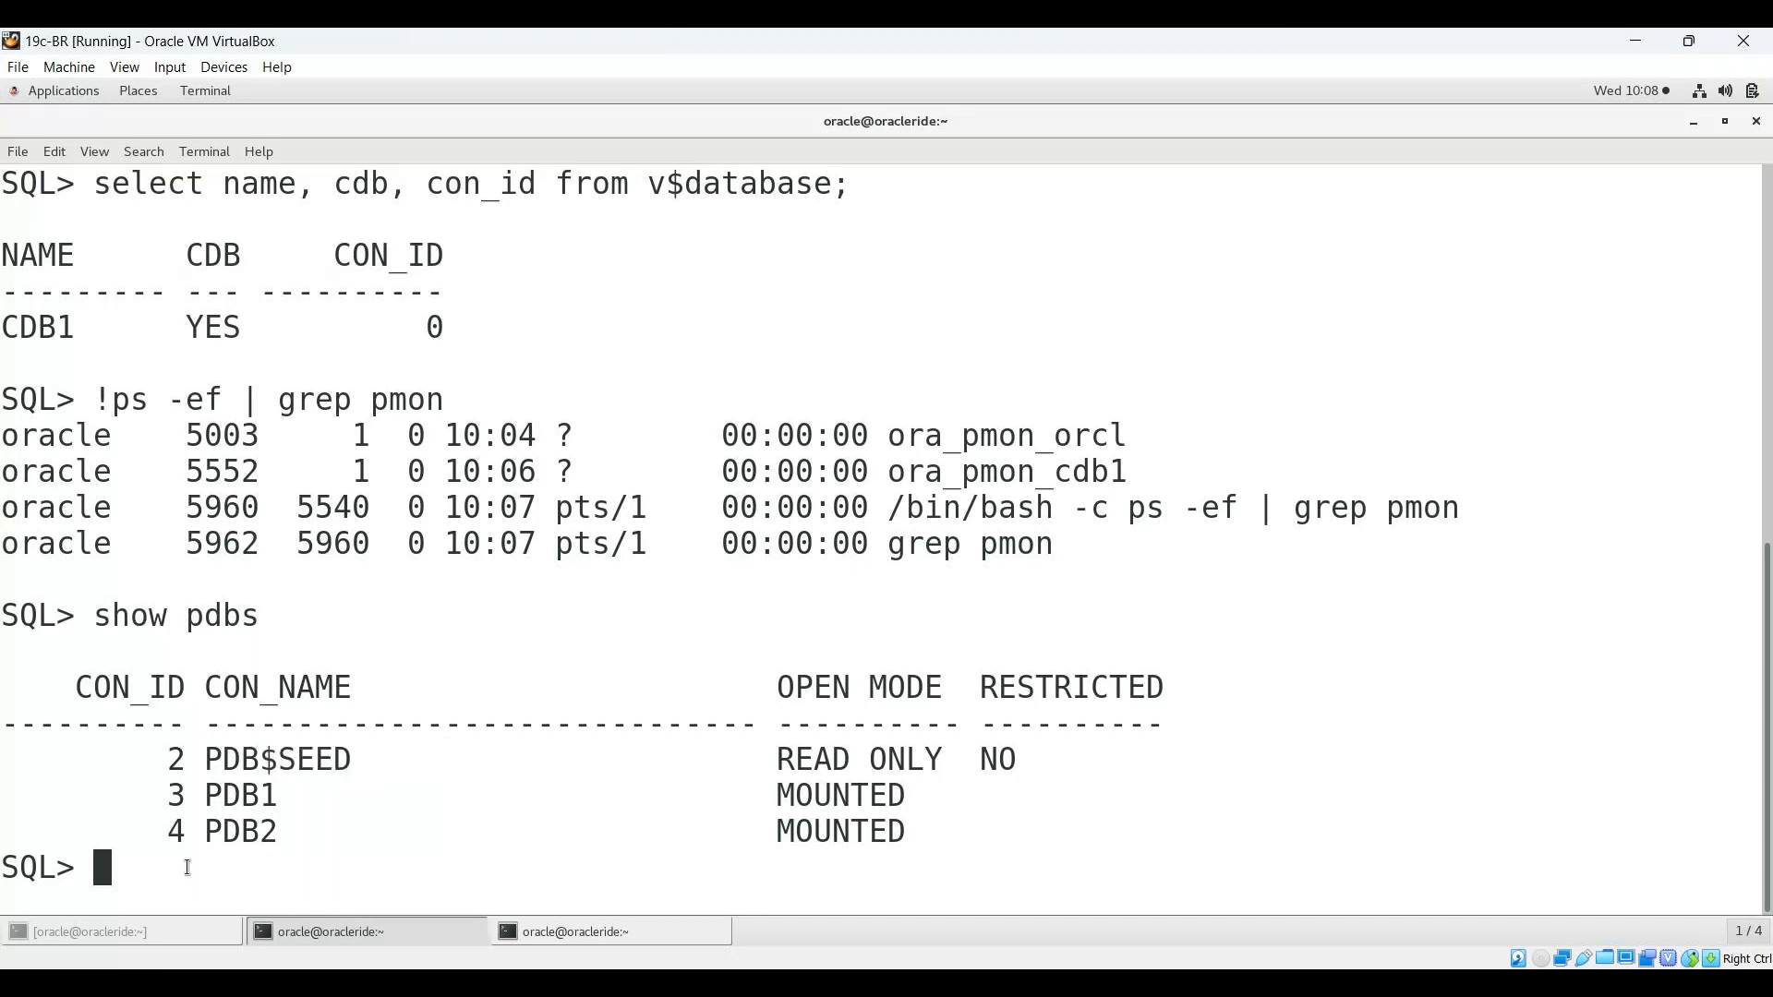
Step: Try to display the container ID and name together with show con_id,con_name in the cdb1 session
{"action": "type", "text": "show con"}
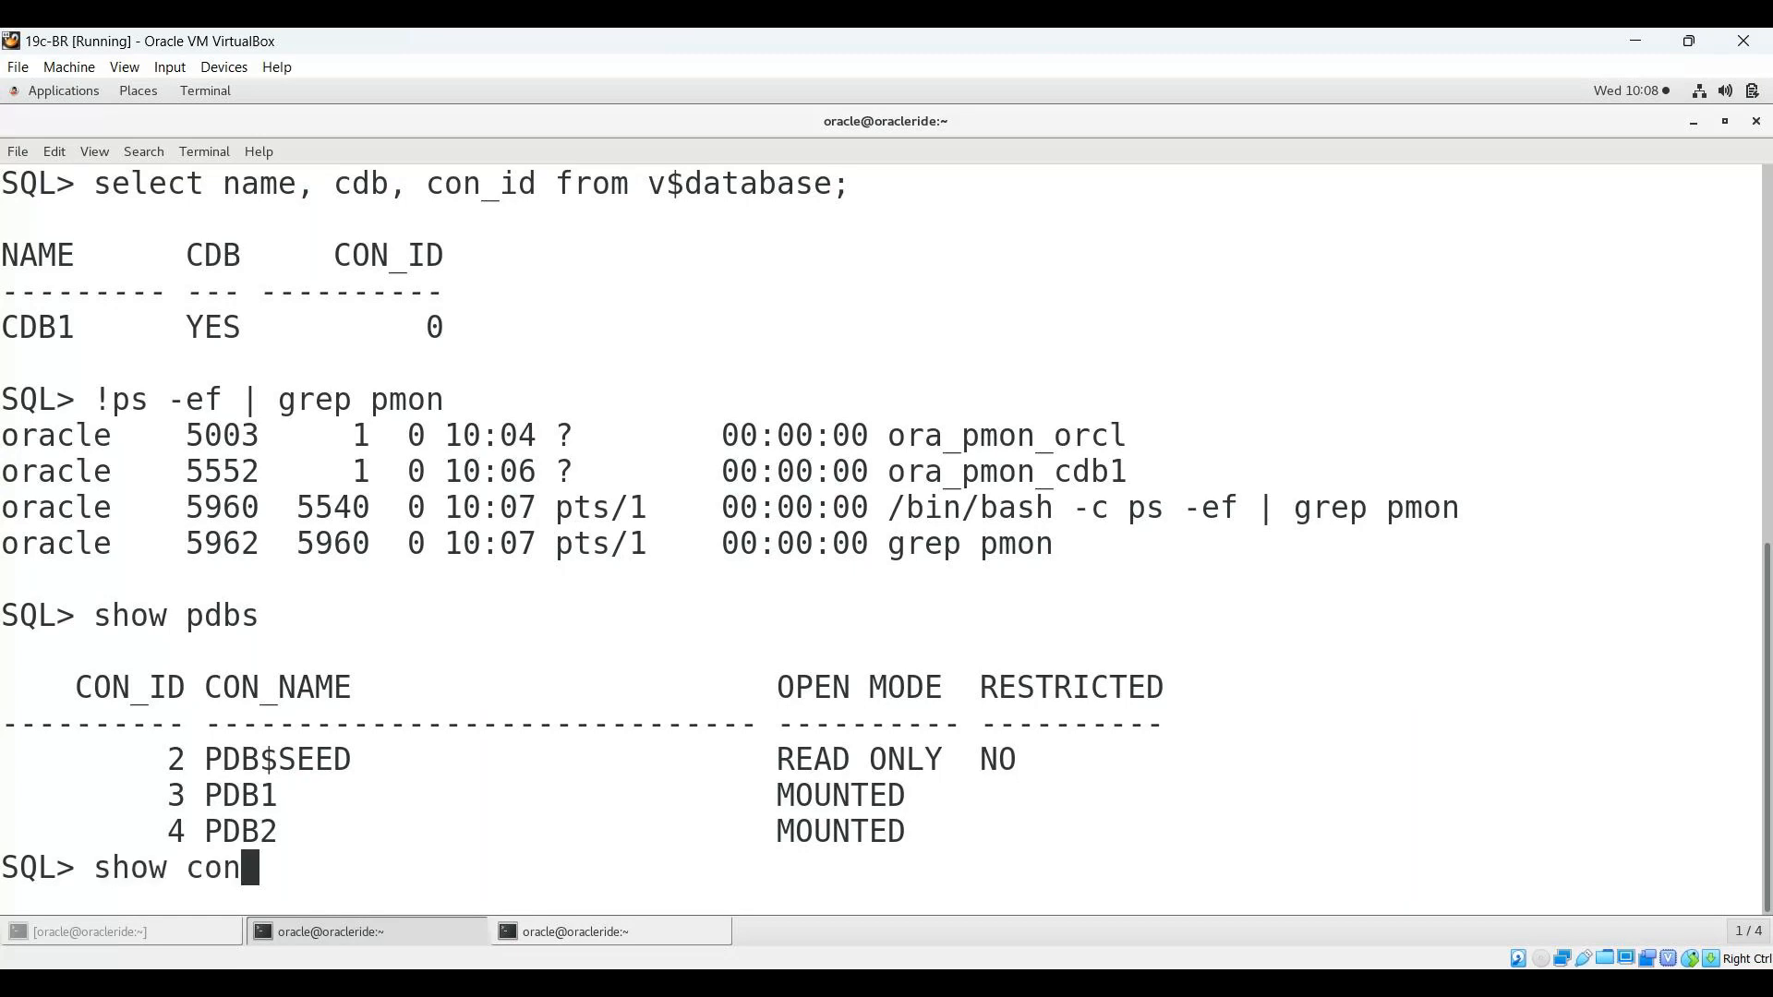
{"action": "type", "text": "_id"}
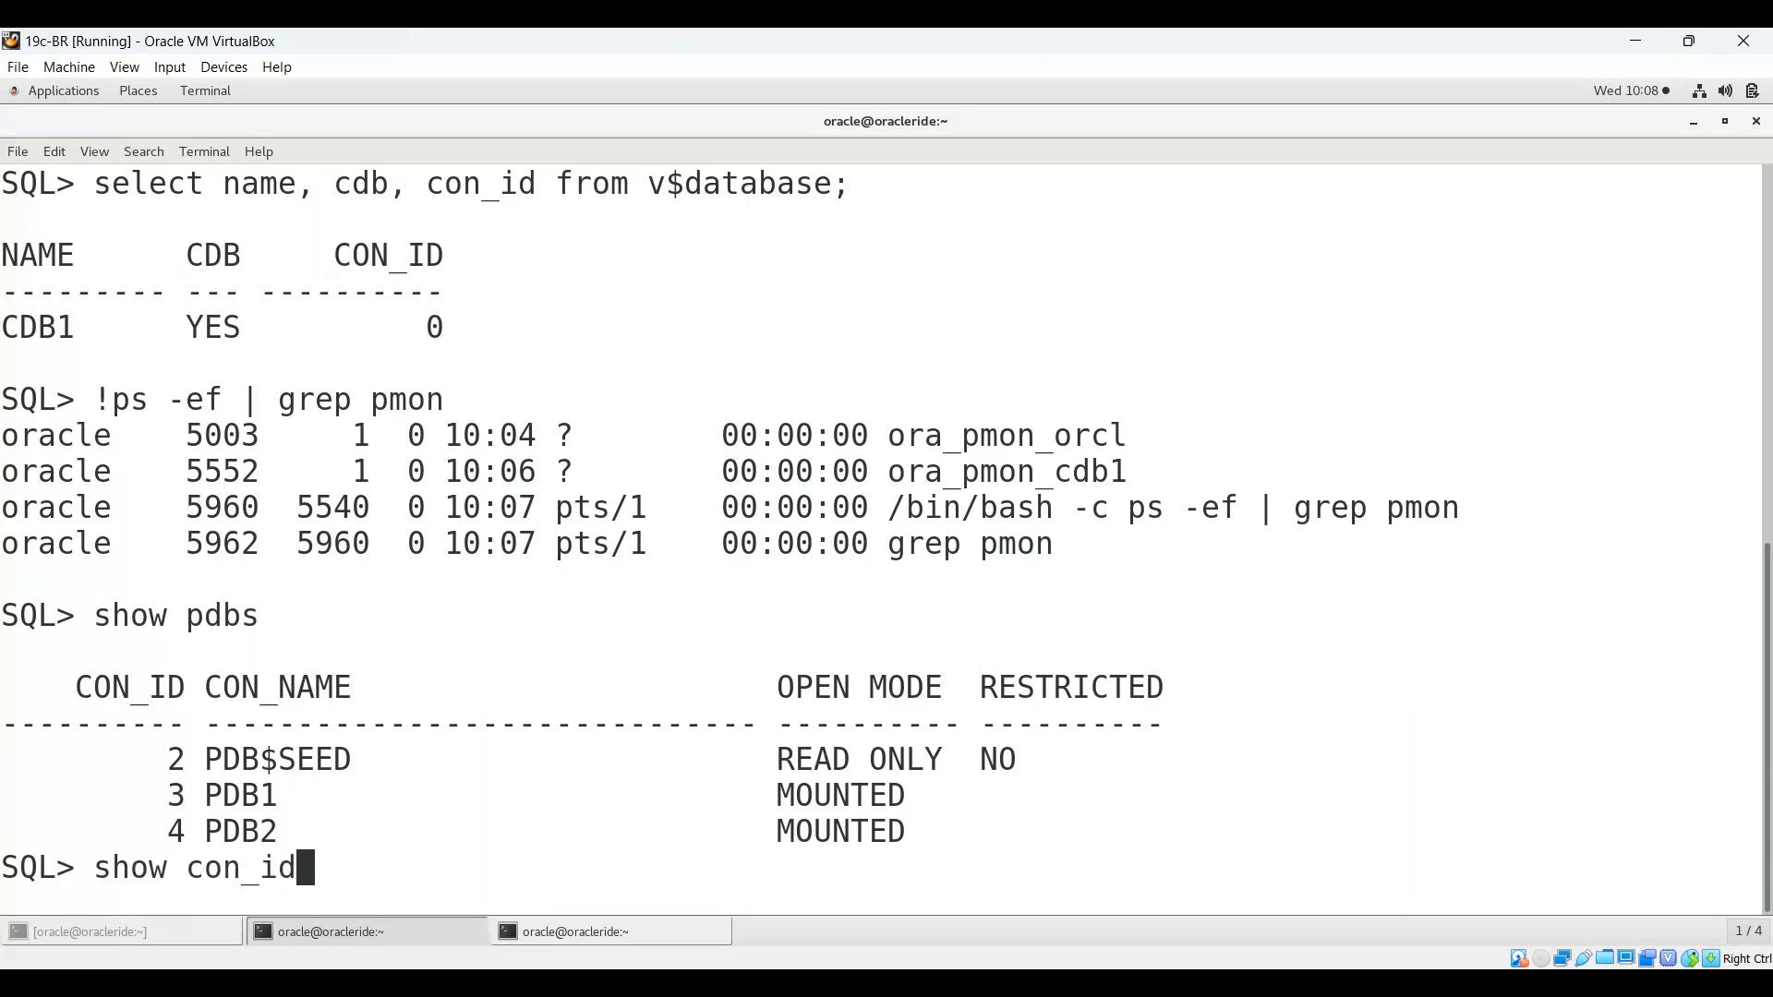
{"action": "type", "text": ",con_name"}
{"action": "key", "text": "Return"}
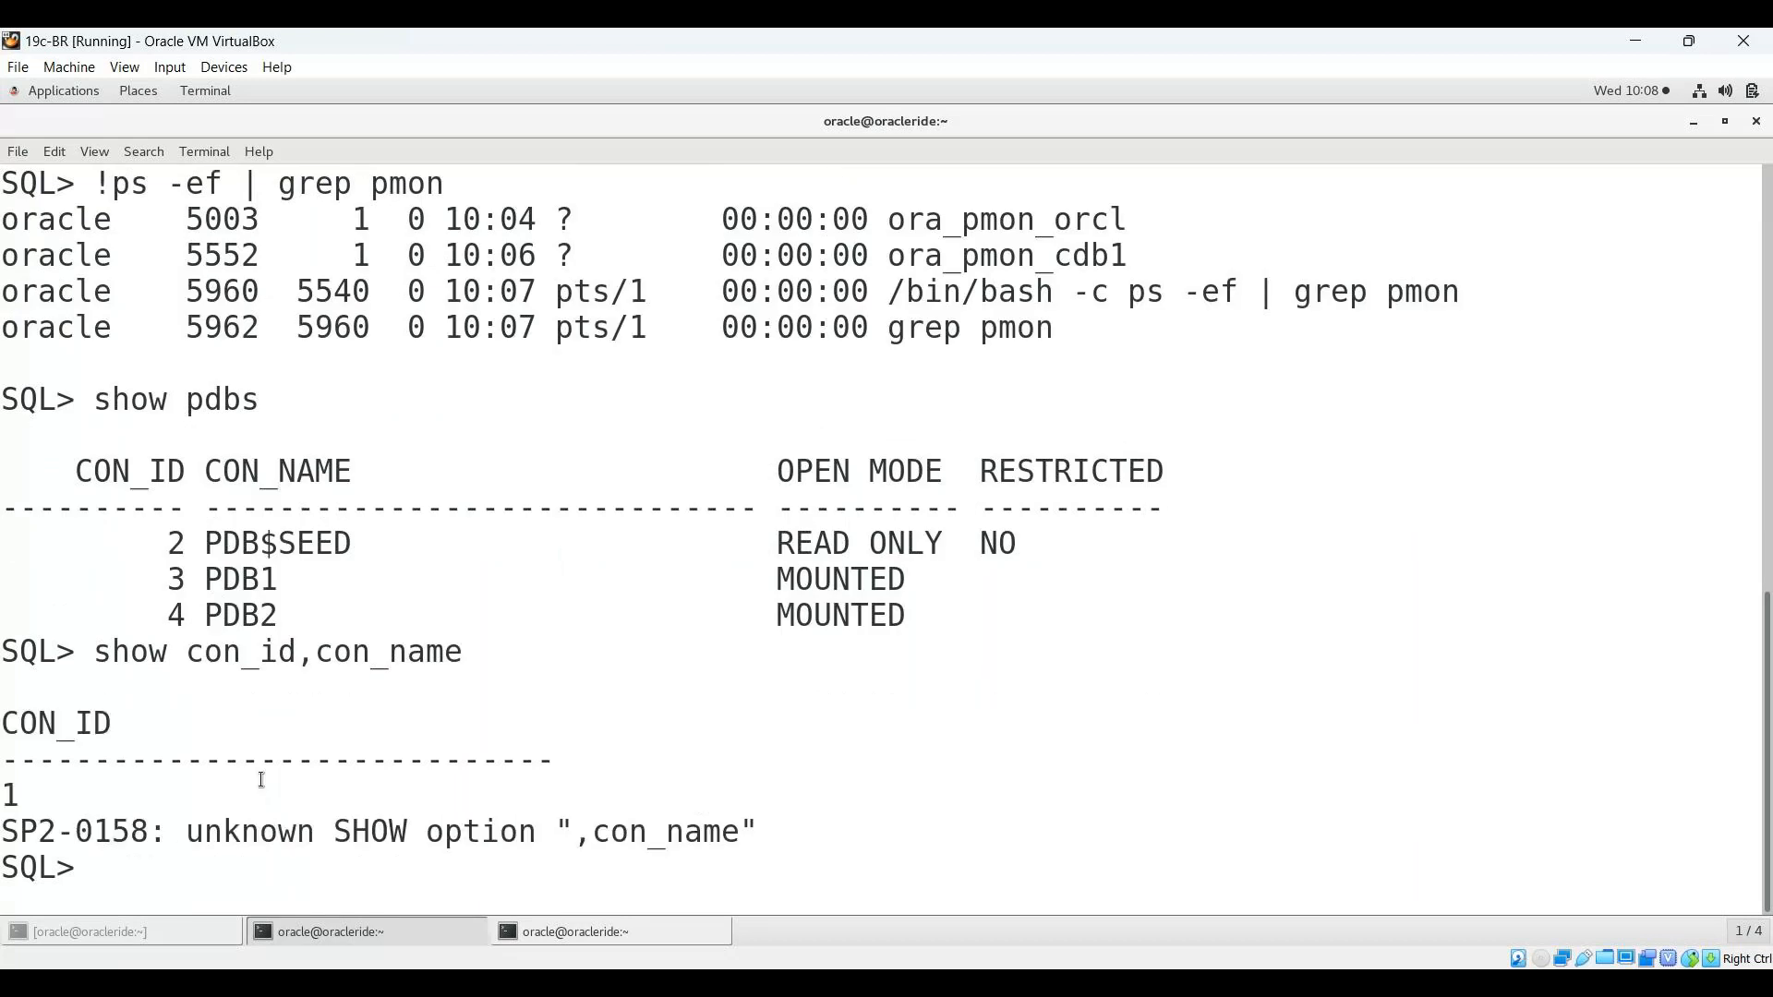
Step: Run show con_id and show con_name as separate commands to identify the current container
{"action": "type", "text": "show"}
{"action": "type", "text": "con_id"}
{"action": "key", "text": "Return"}
{"action": "type", "text": "show"}
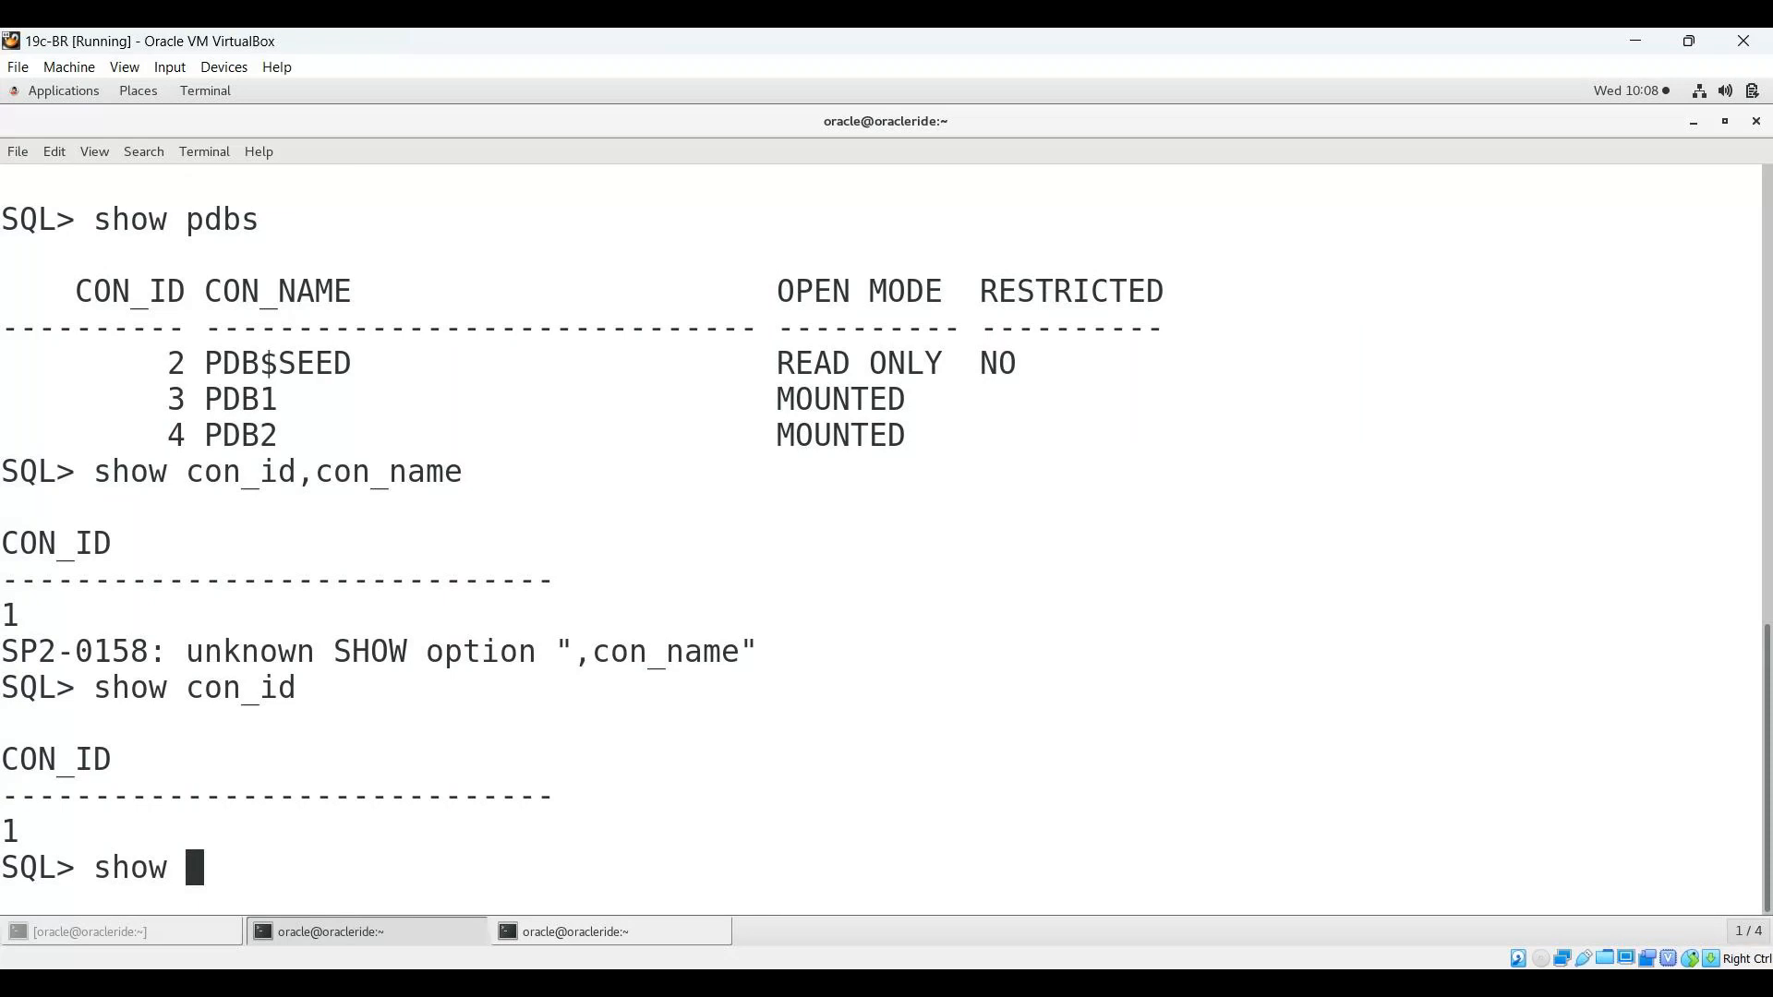
{"action": "type", "text": "con_name"}
{"action": "key", "text": "Return"}
{"action": "key", "text": "Return"}
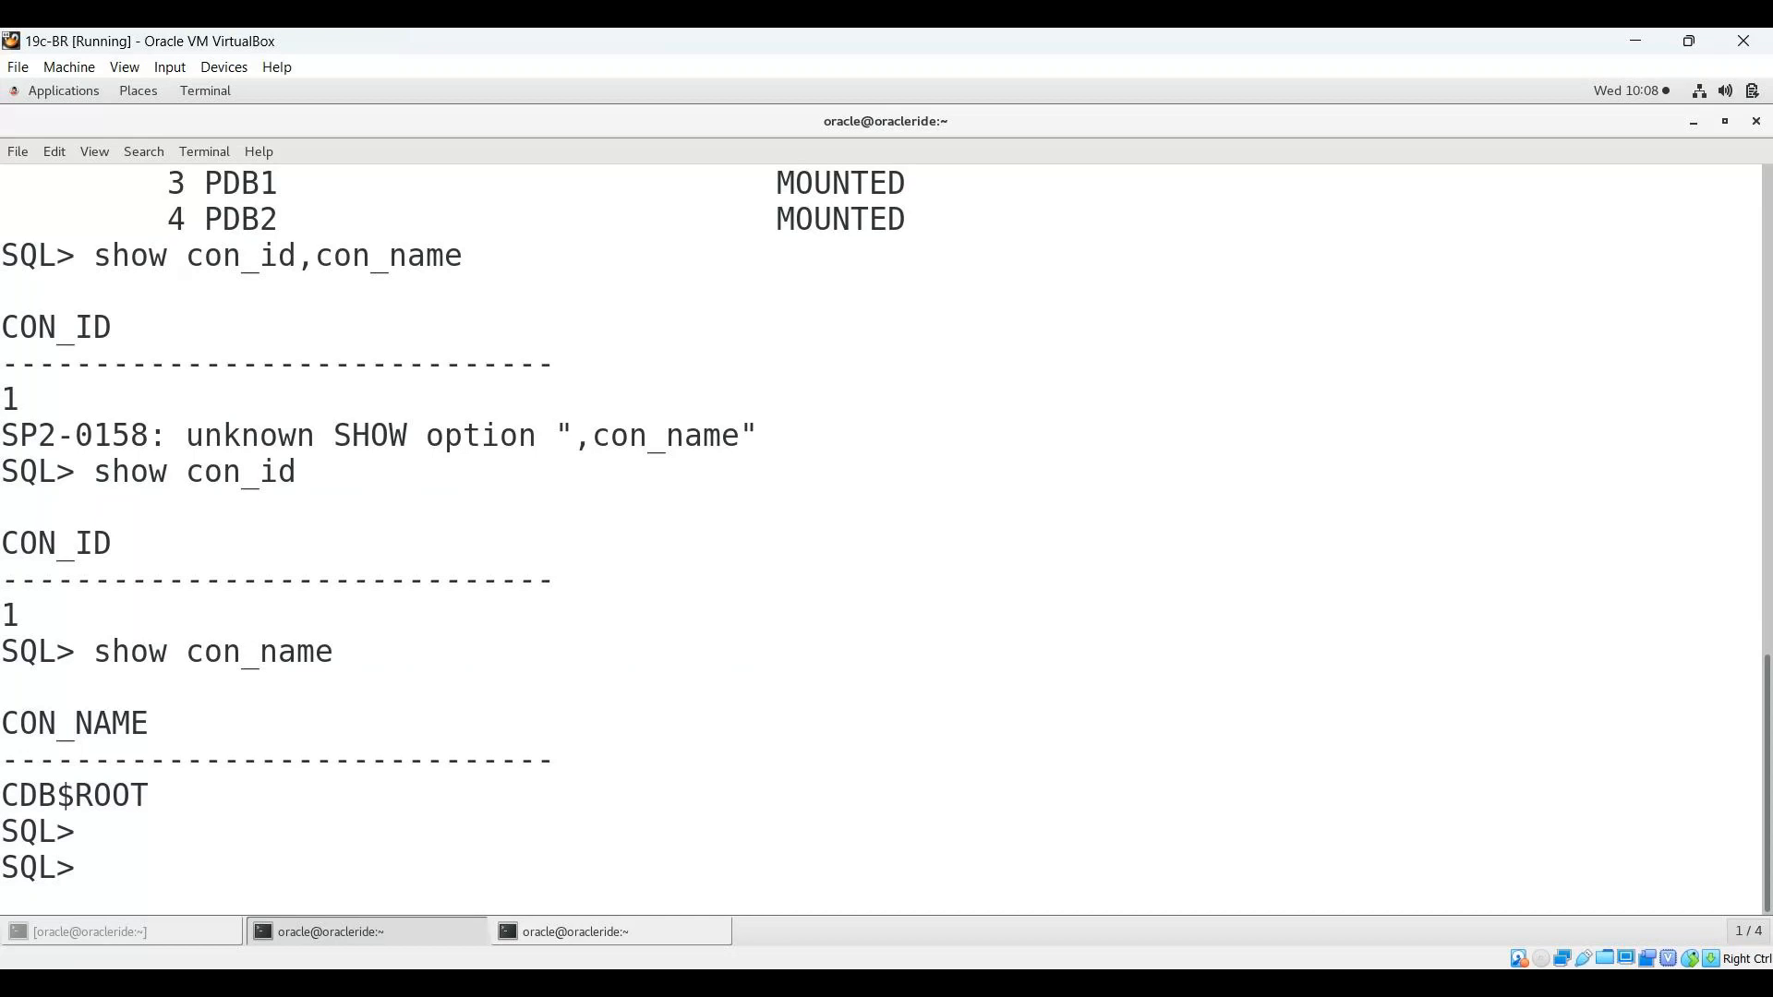
Step: Highlight the CDB1 row of the v$database query, the CDB$ROOT container name and the container ID from show con_id
{"action": "scroll", "coordinate": [4, 297], "scroll_direction": "up", "scroll_amount": 5}
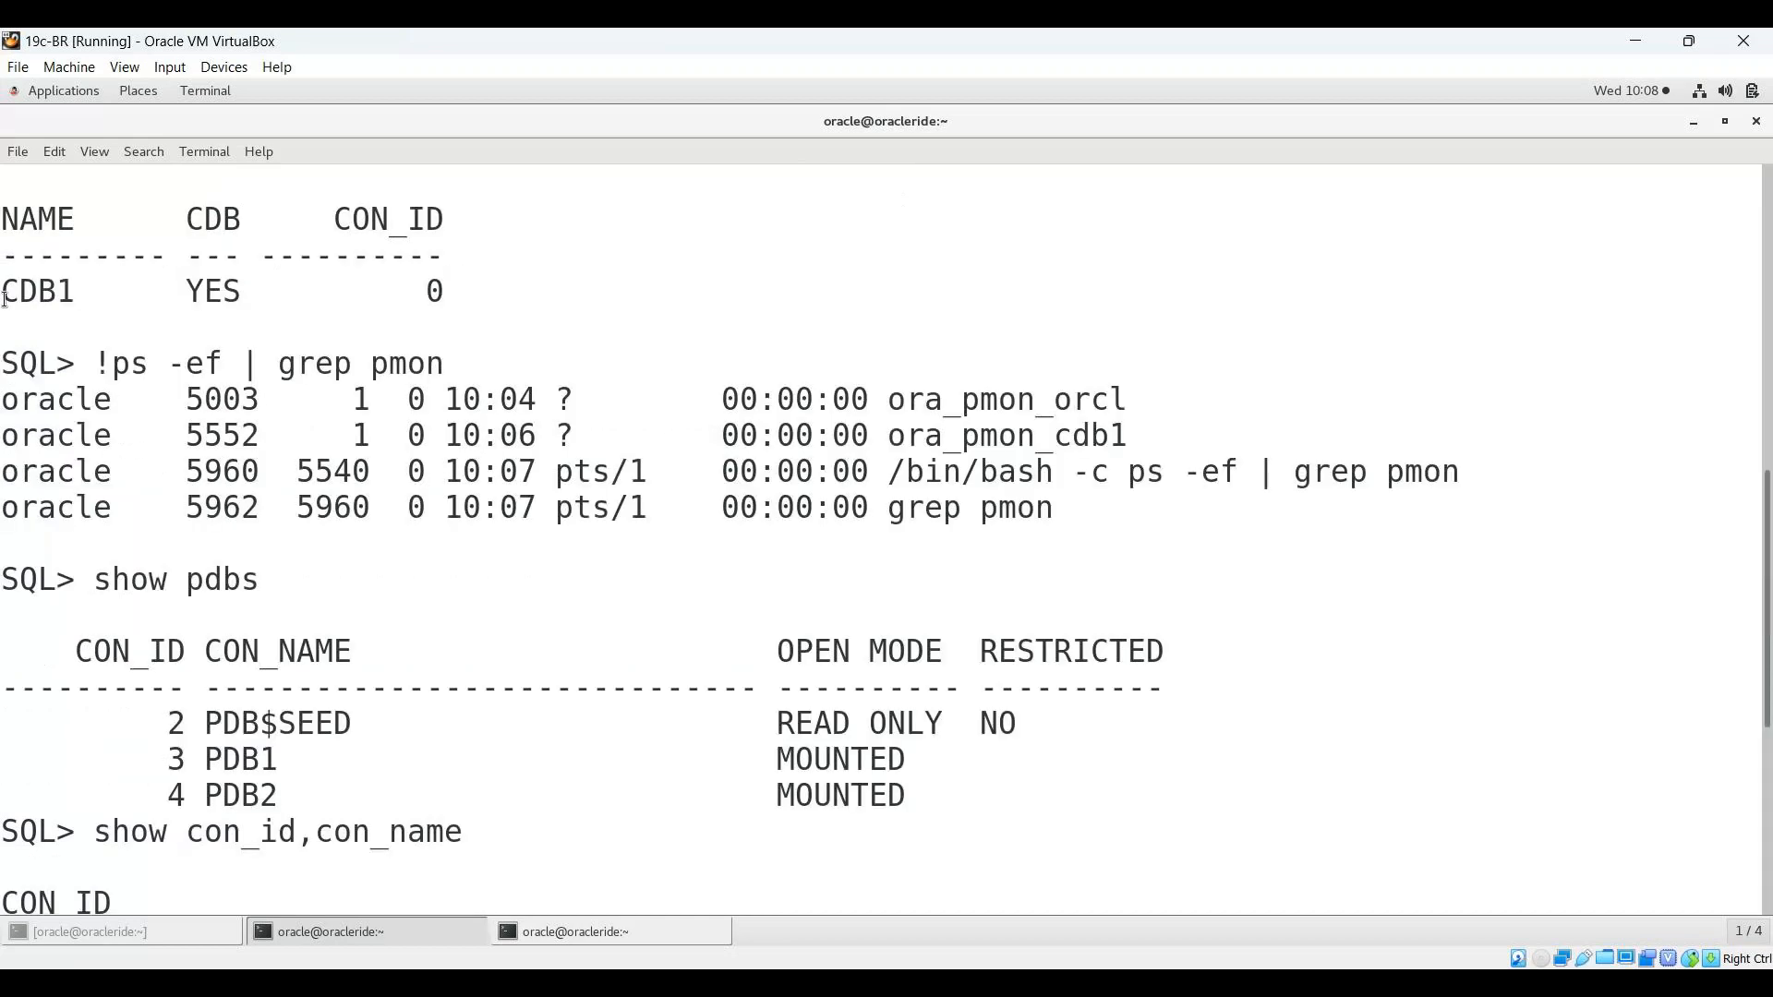
{"action": "left_click_drag", "start_coordinate": [5, 297], "coordinate": [557, 274]}
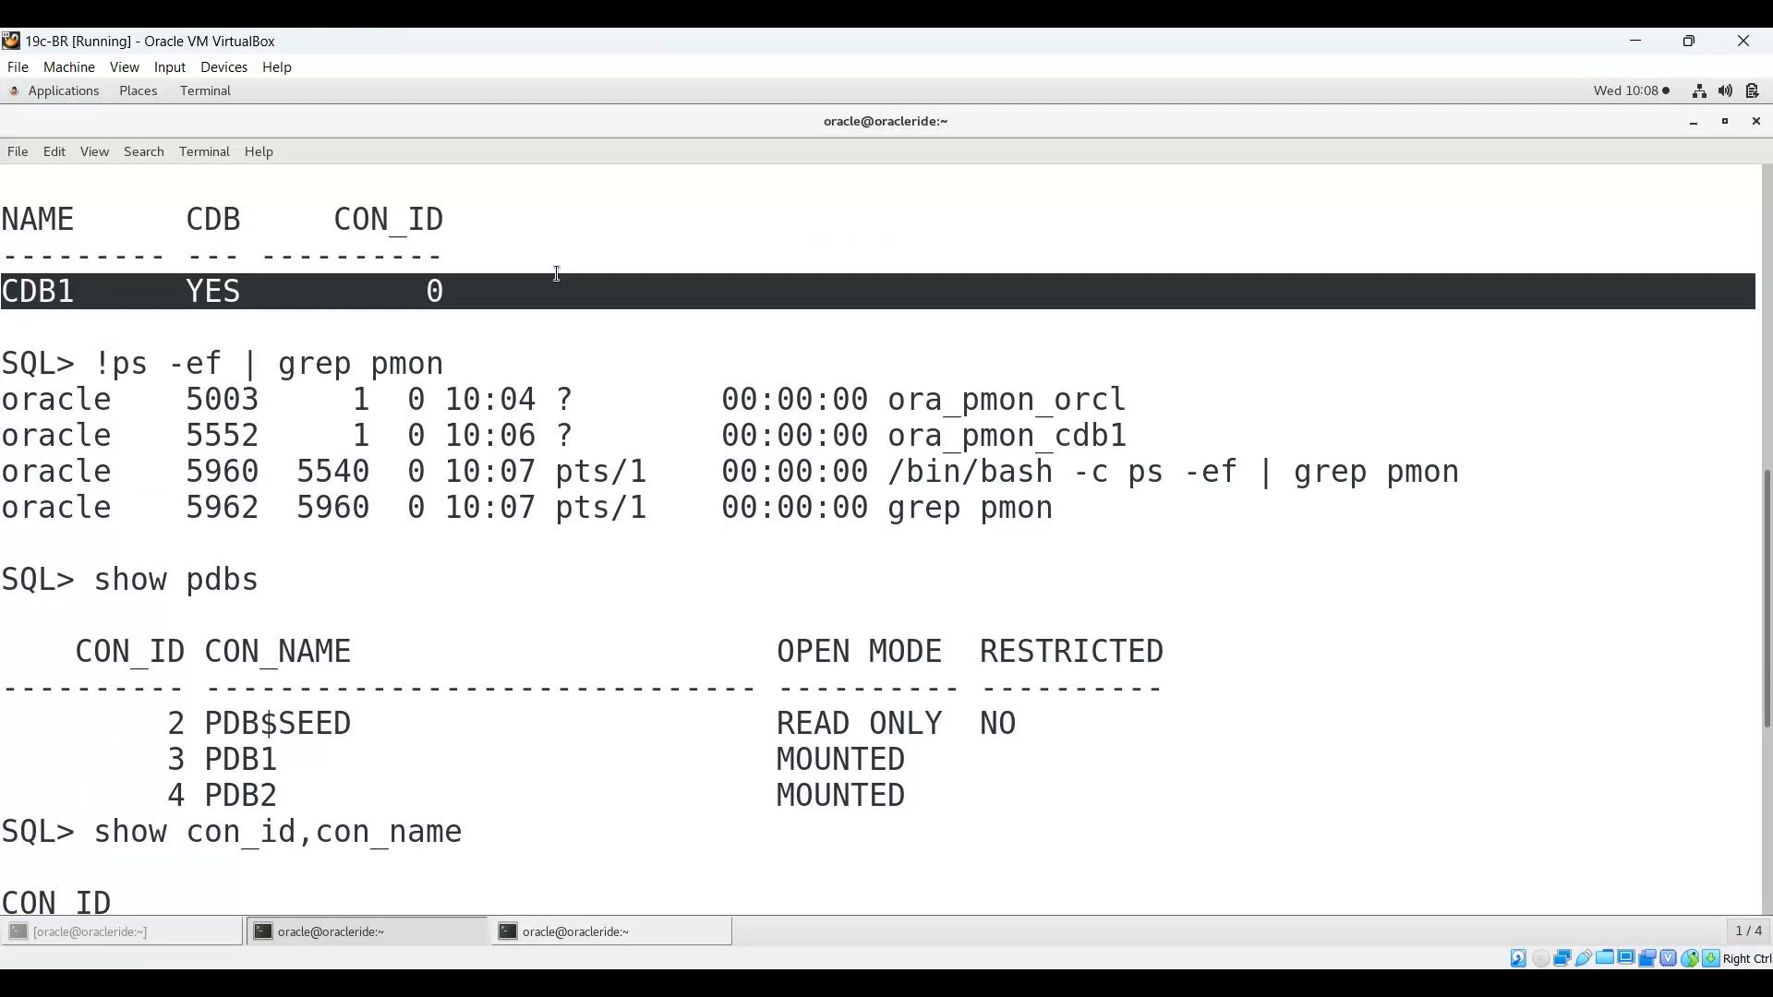
{"action": "scroll", "coordinate": [100, 746], "scroll_direction": "down", "scroll_amount": 5}
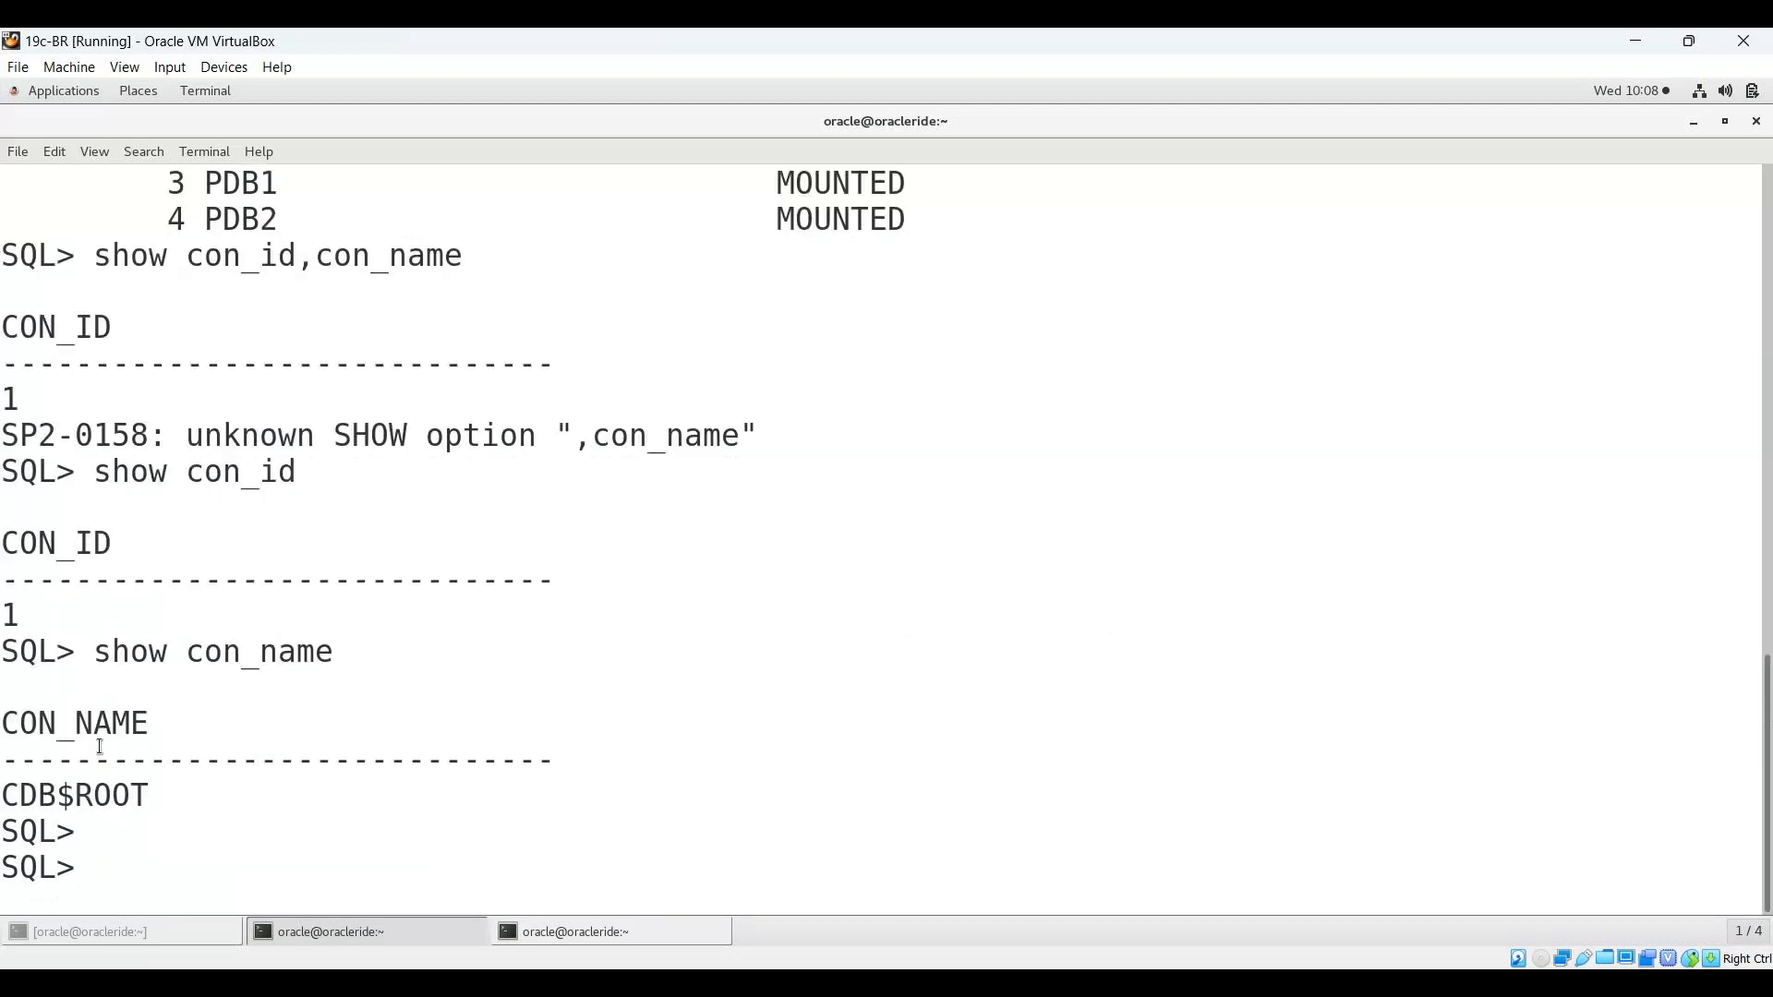
{"action": "triple_click", "coordinate": [92, 795]}
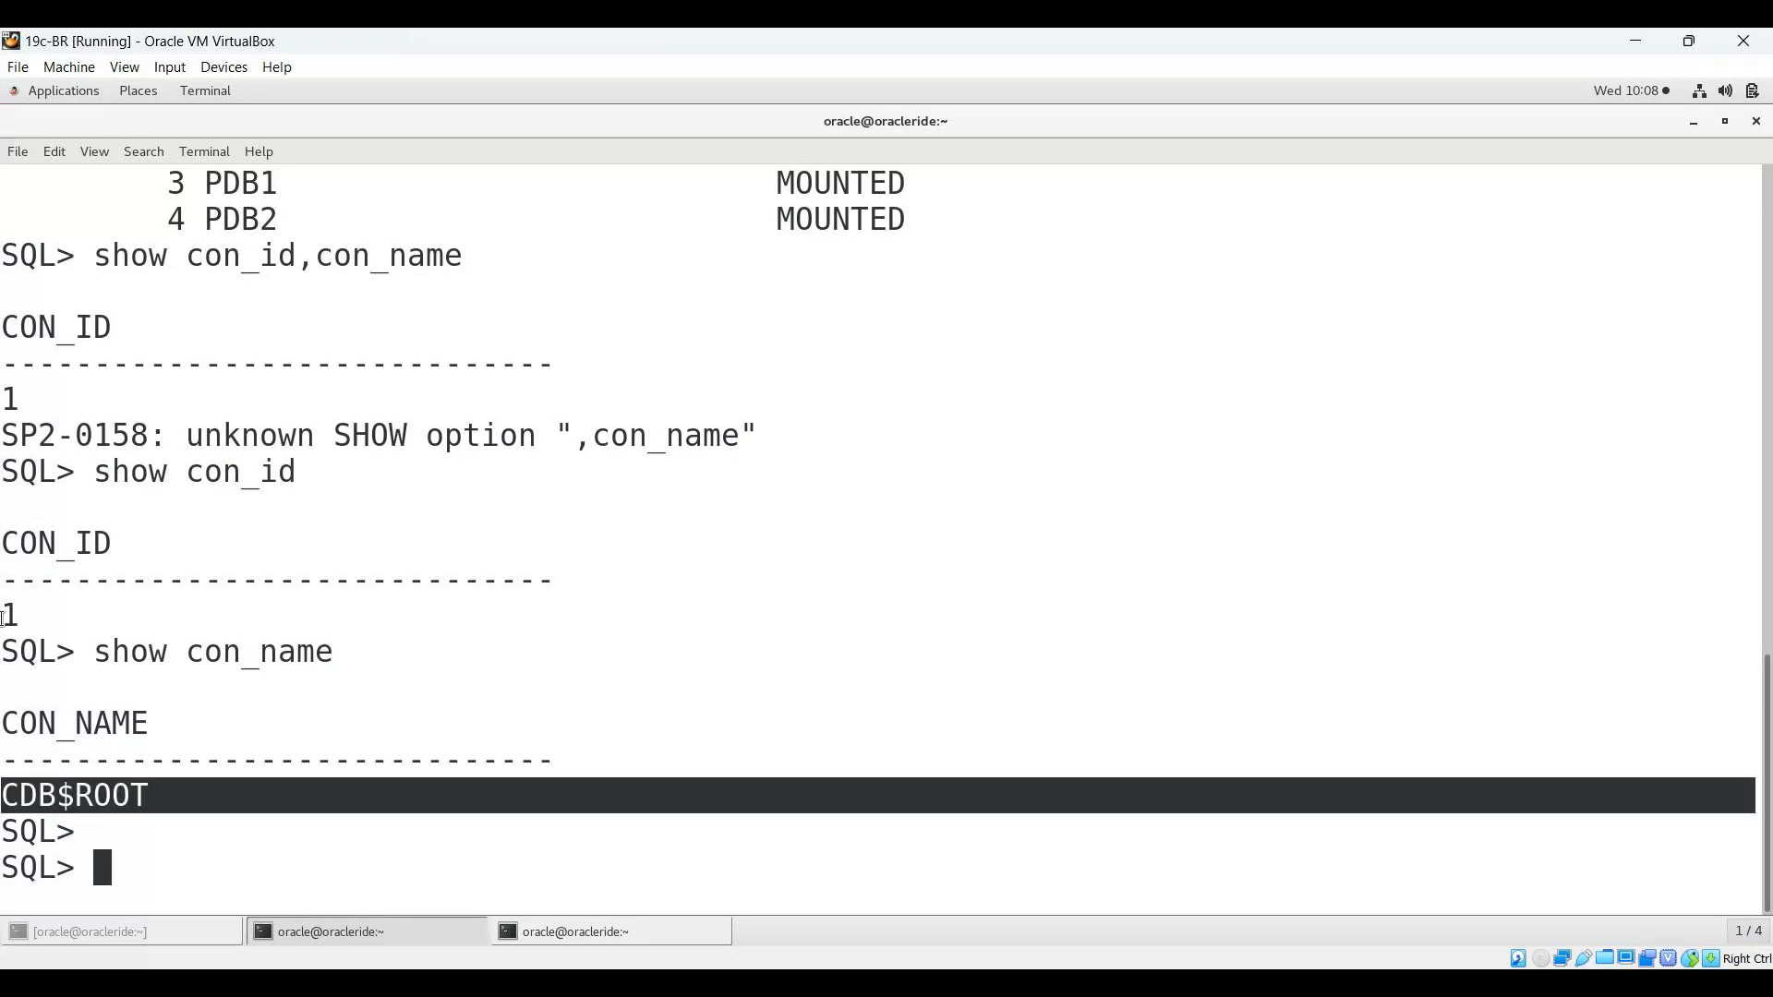
{"action": "triple_click", "coordinate": [85, 615]}
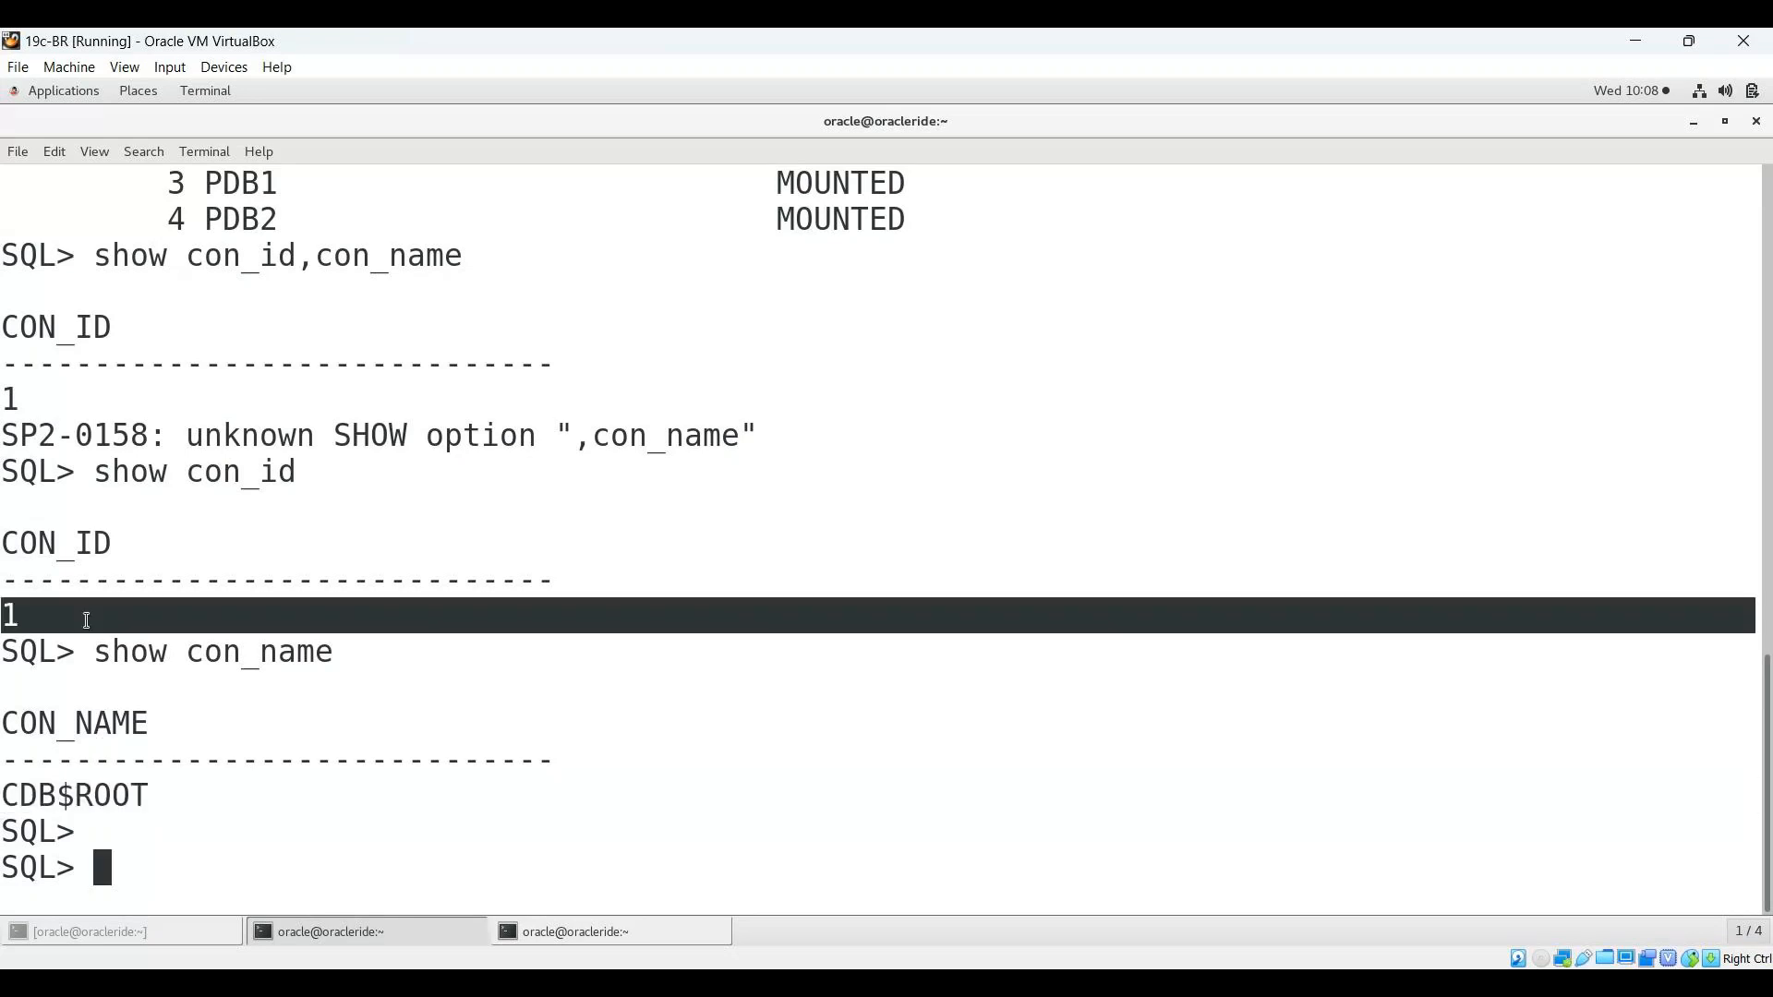
Step: Highlight the PDB1 and PDB2 rows with their container IDs in the show pdbs output and return to the SQL prompt
{"action": "scroll", "coordinate": [86, 620], "scroll_direction": "up", "scroll_amount": 2}
{"action": "left_click_drag", "start_coordinate": [444, 363], "coordinate": [444, 400]}
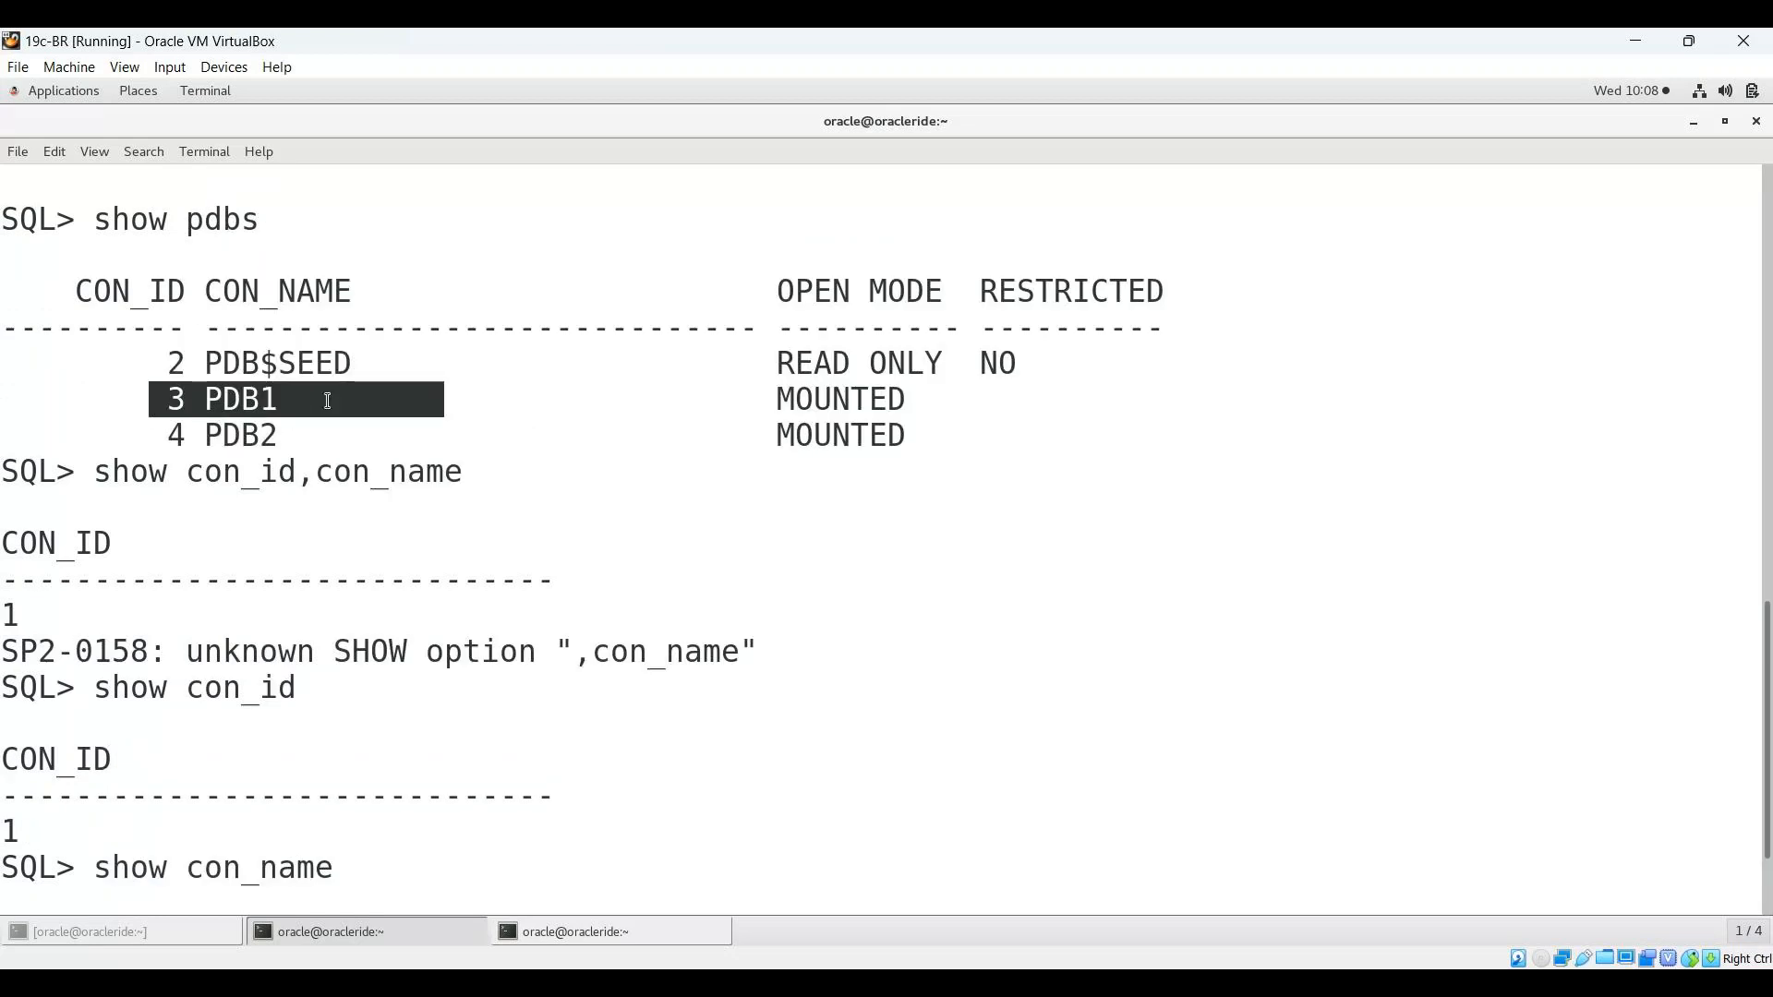
{"action": "left_click_drag", "start_coordinate": [148, 436], "coordinate": [444, 436]}
{"action": "scroll", "coordinate": [235, 789], "scroll_direction": "down", "scroll_amount": 2}
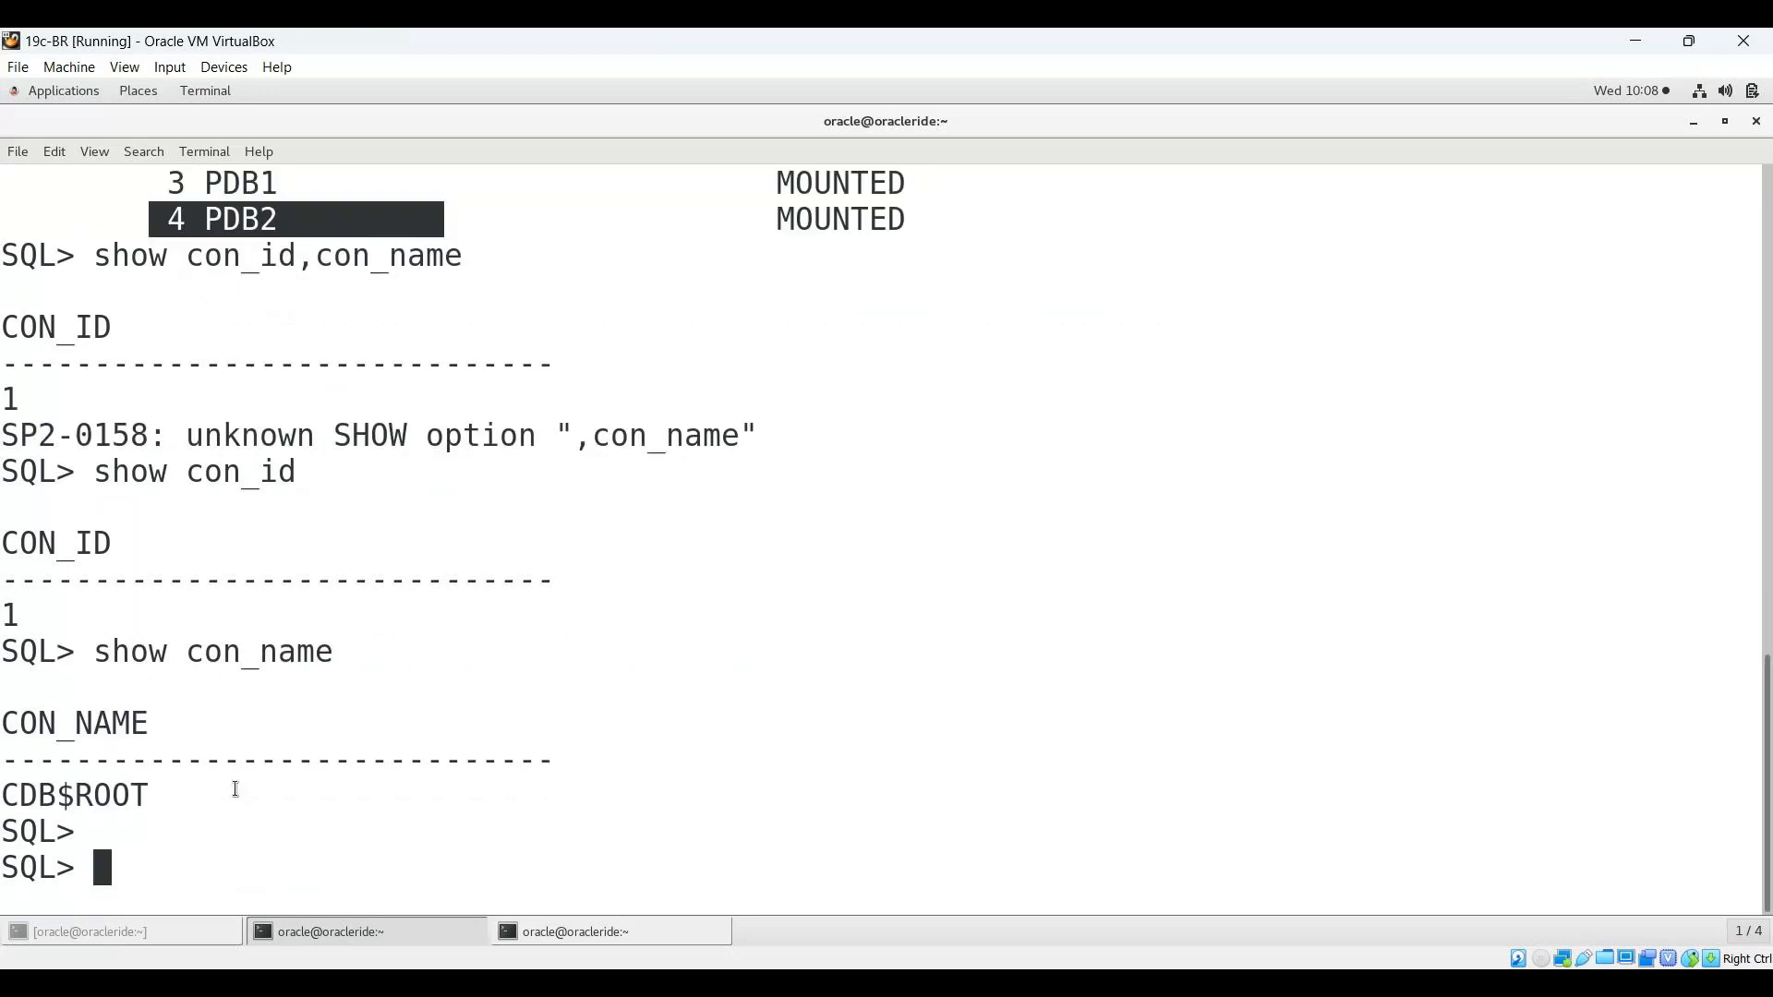
{"action": "left_click", "coordinate": [194, 862]}
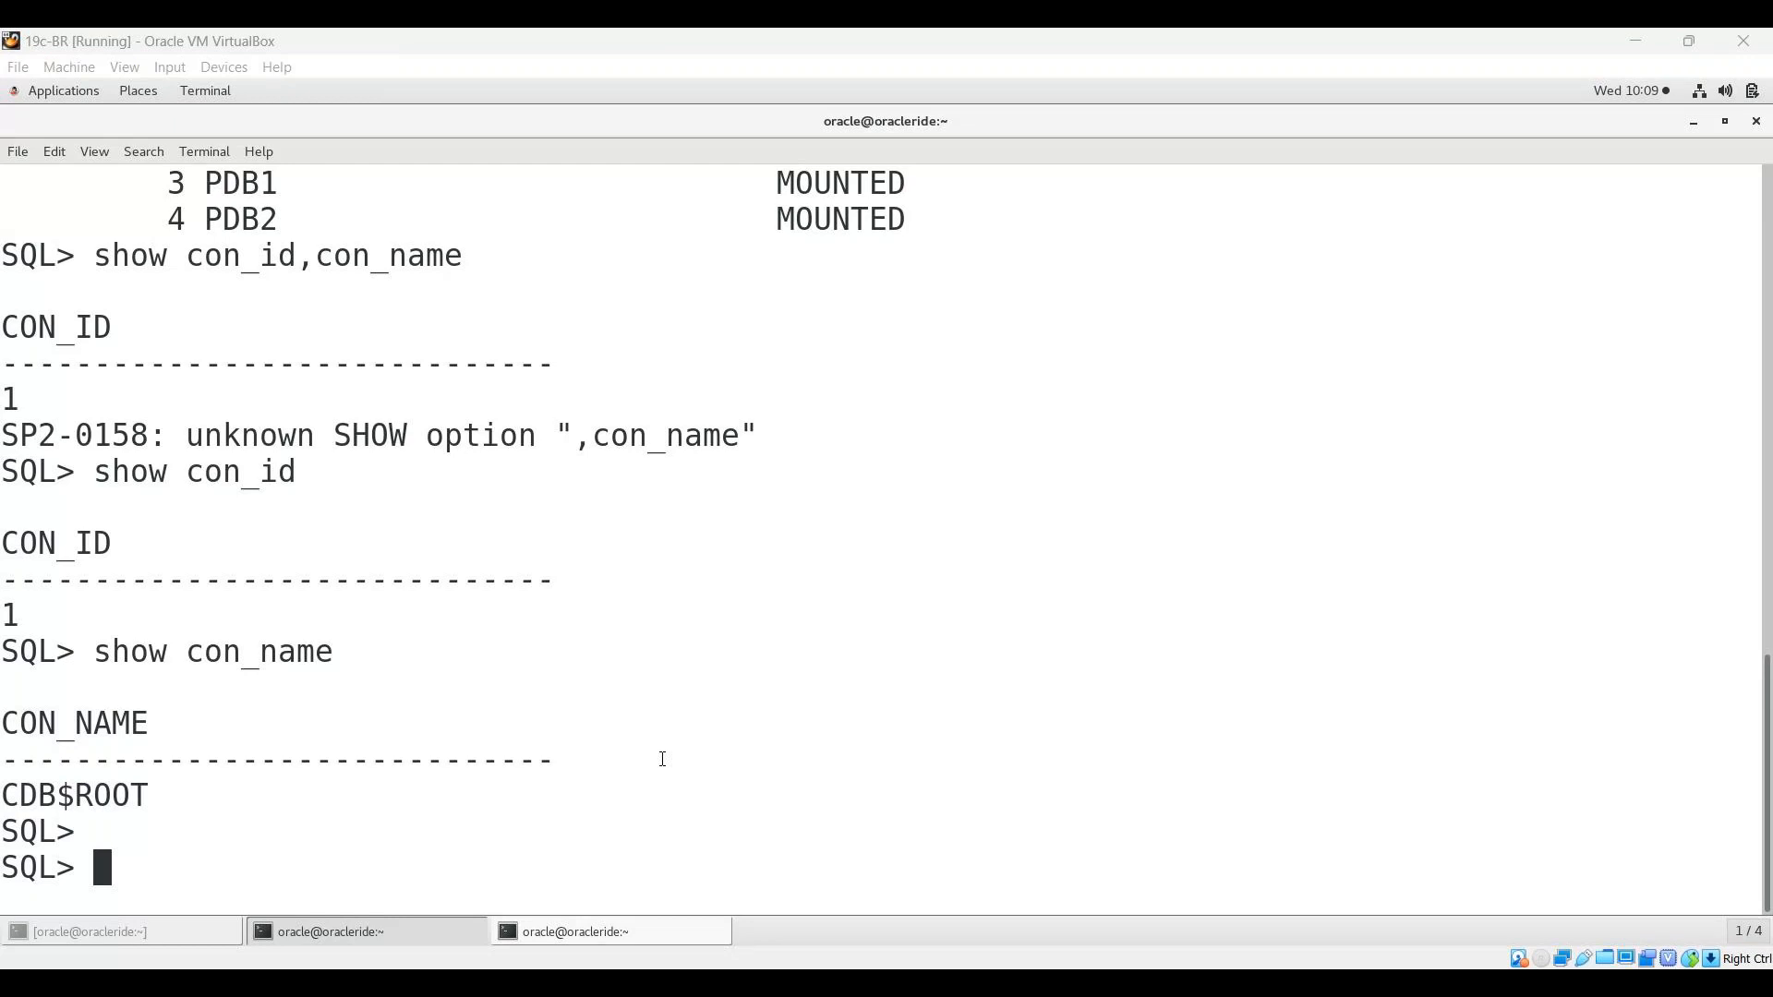
Step: Clear the third terminal and locate the Database Configuration Assistant executable with which dbca
{"action": "left_click", "coordinate": [657, 931]}
{"action": "type", "text": "clear"}
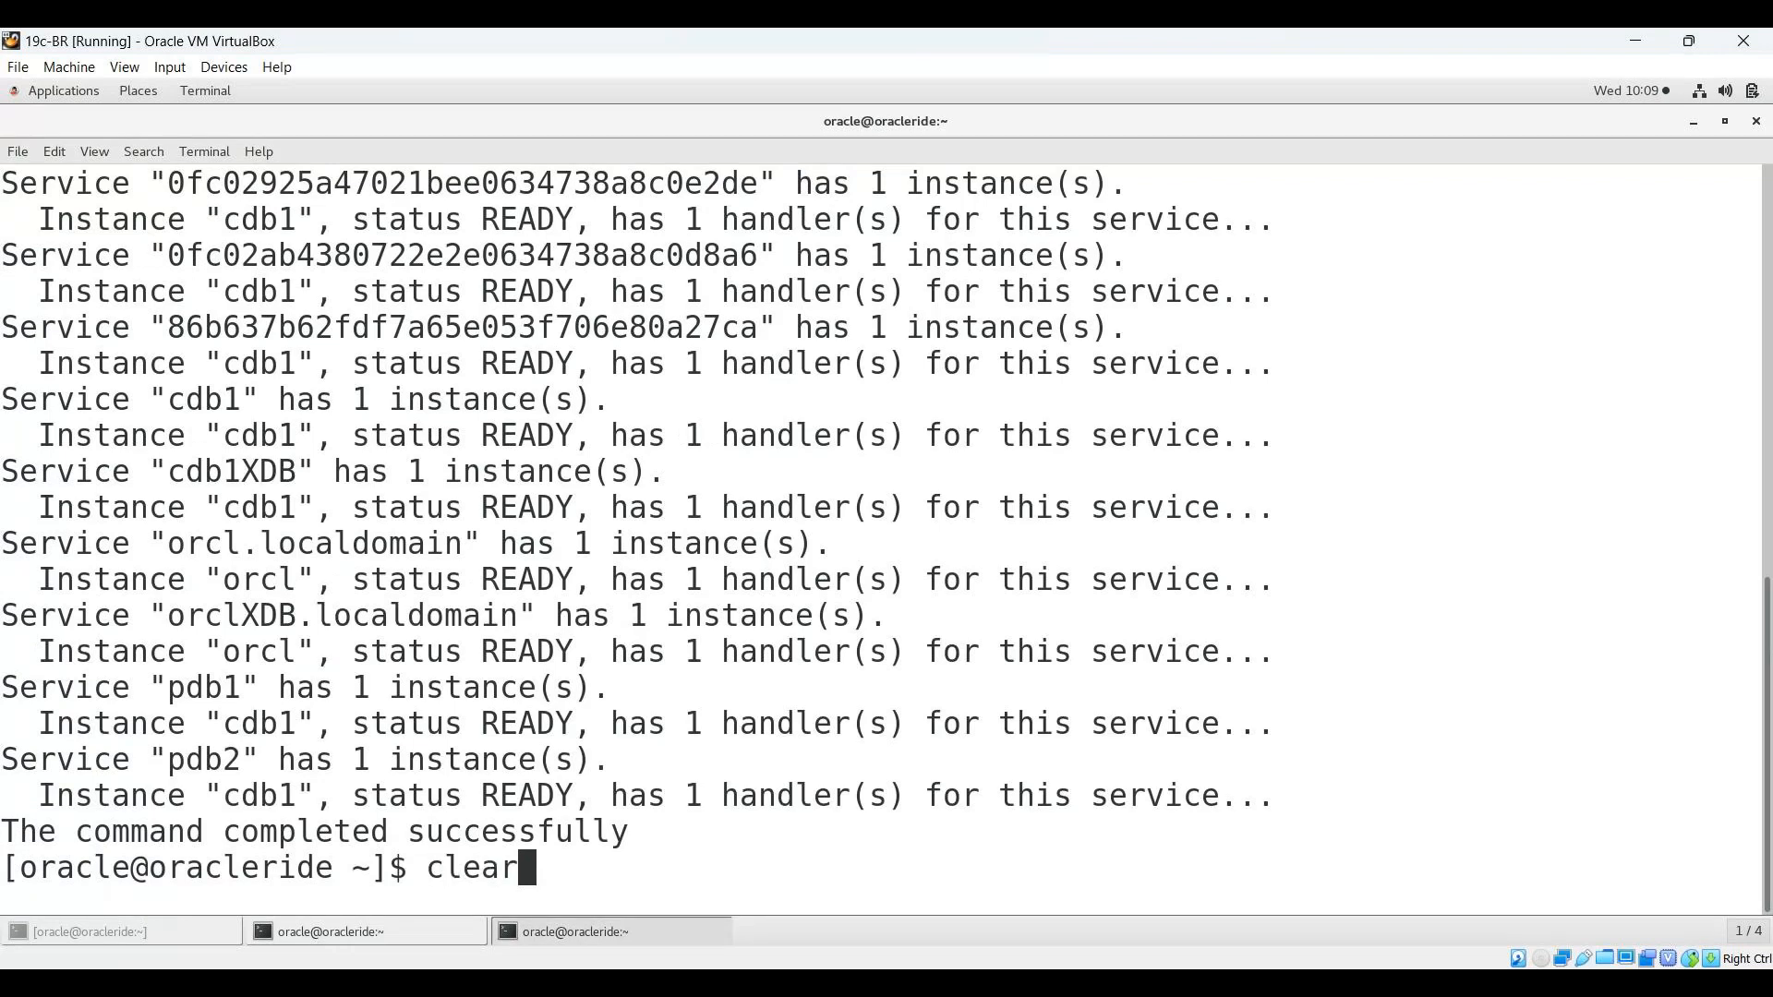
{"action": "key", "text": "Return"}
{"action": "key", "text": "Return"}
{"action": "type", "text": "which "}
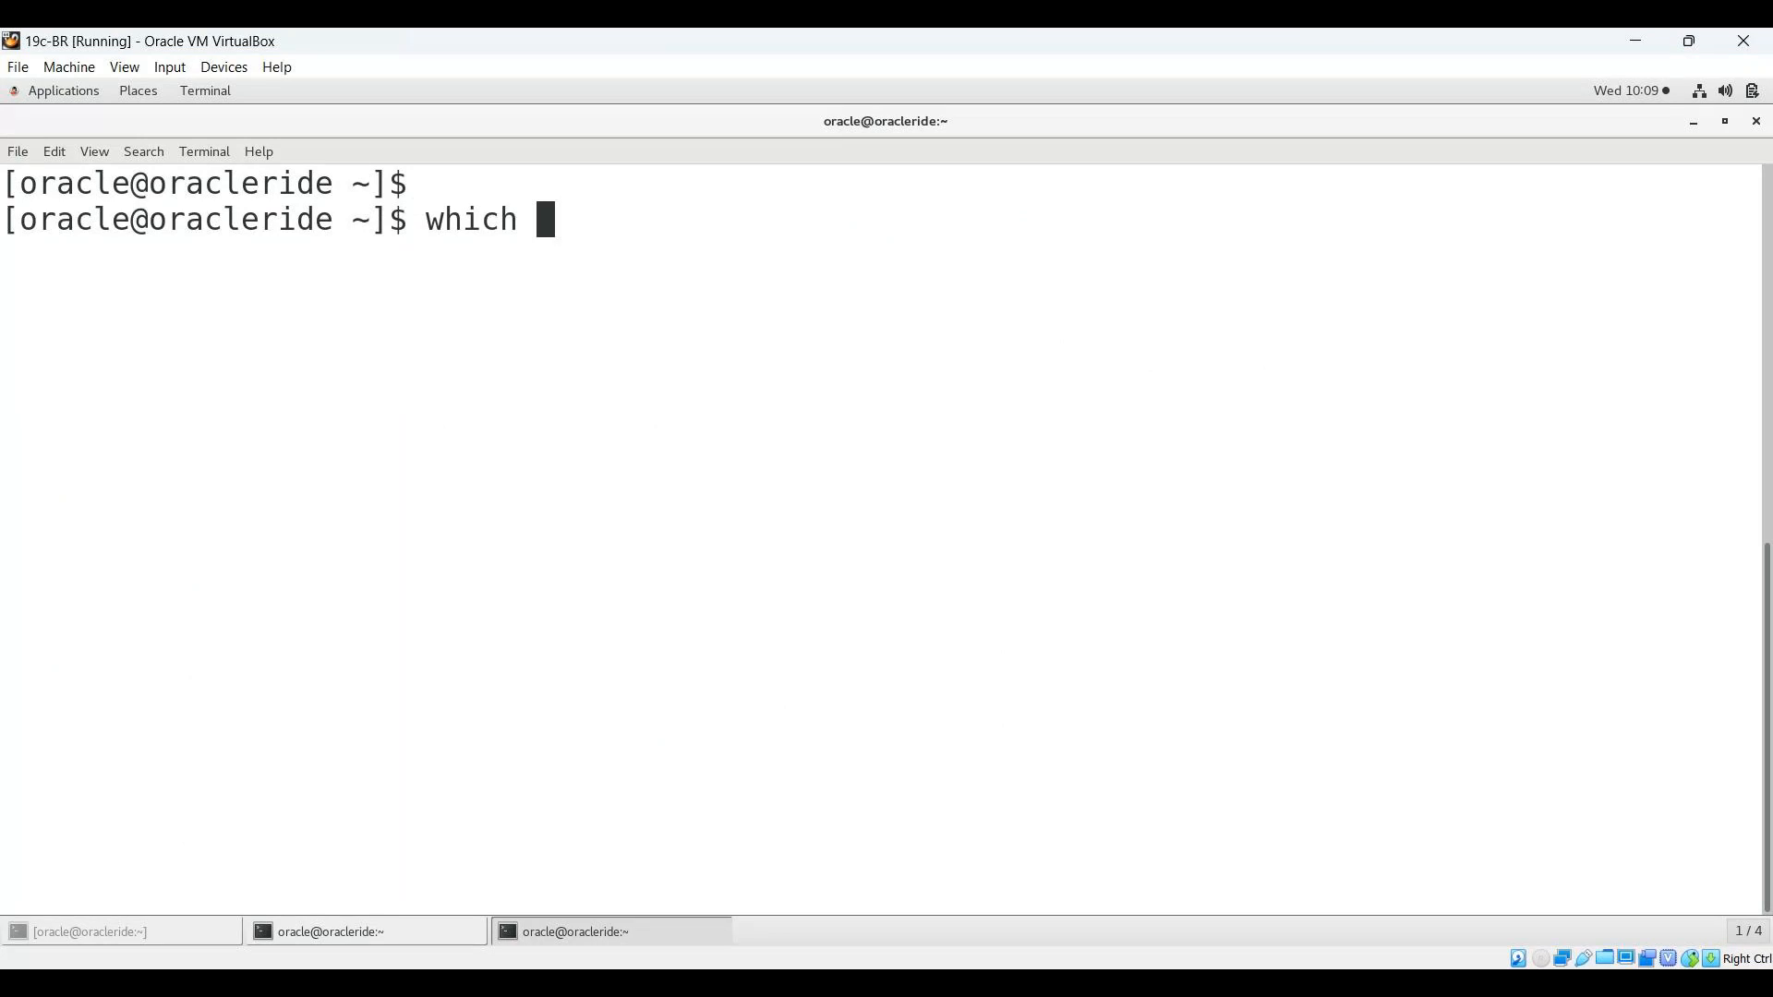
{"action": "type", "text": "dbca"}
{"action": "key", "text": "Return"}
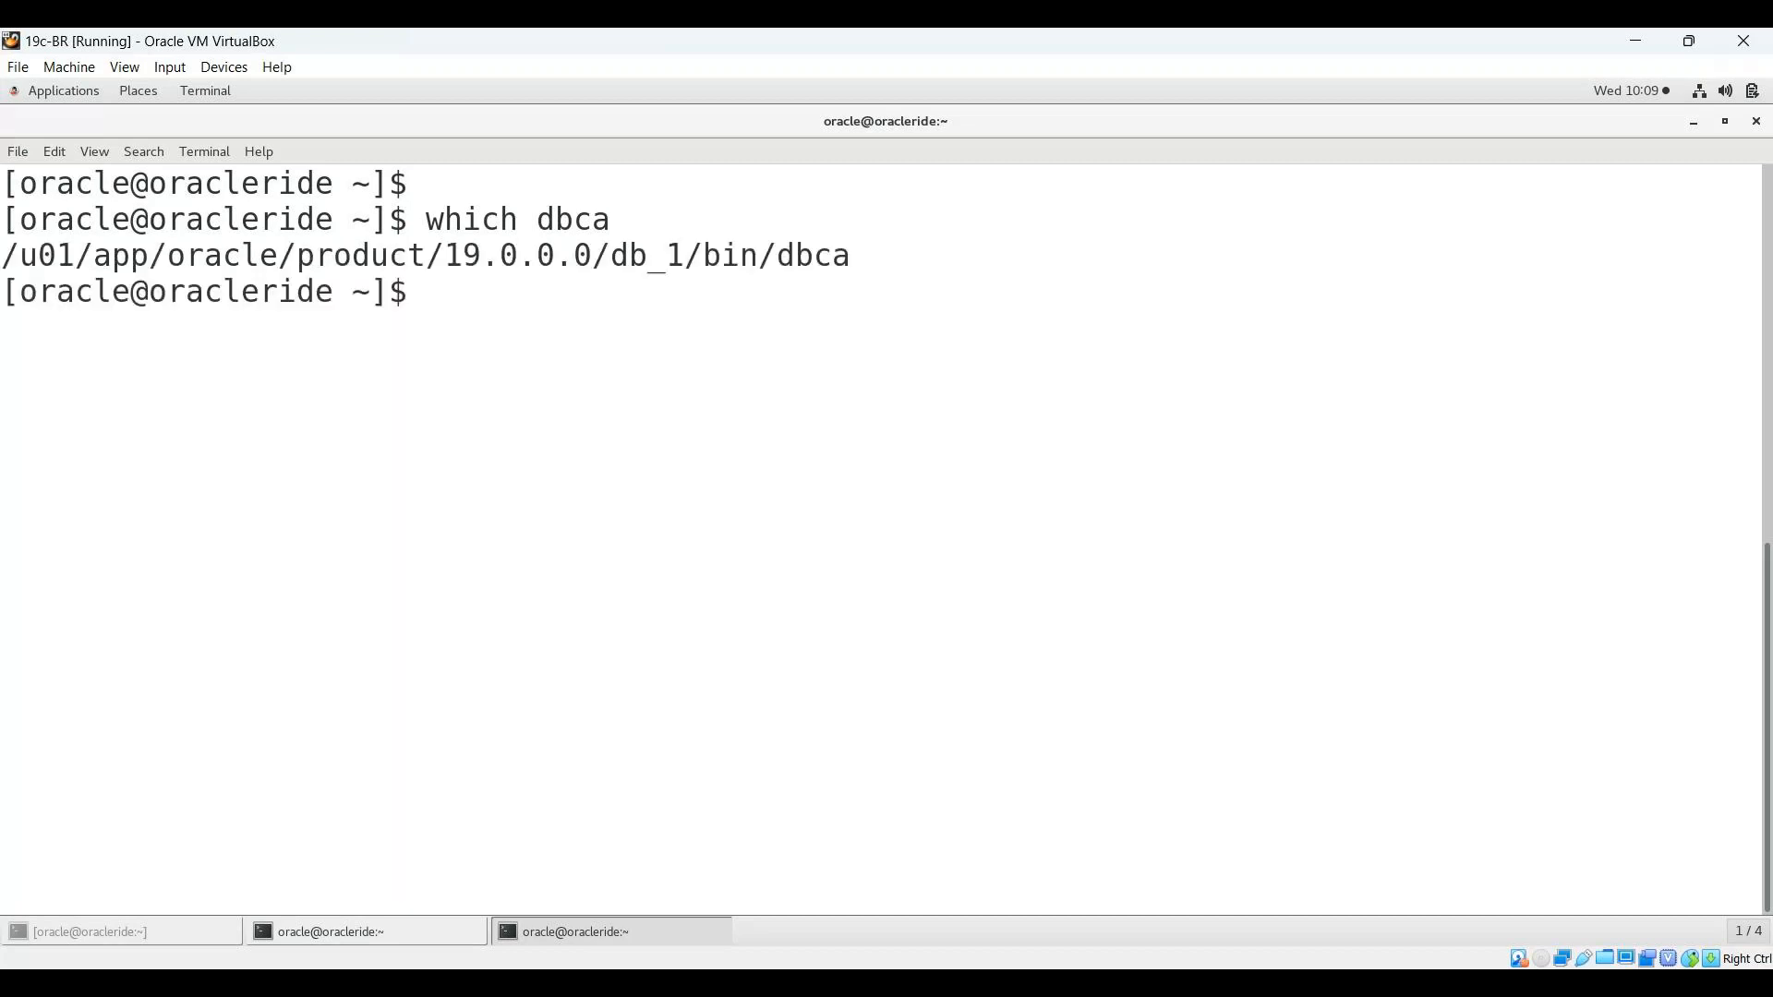
{"action": "key", "text": "Return"}
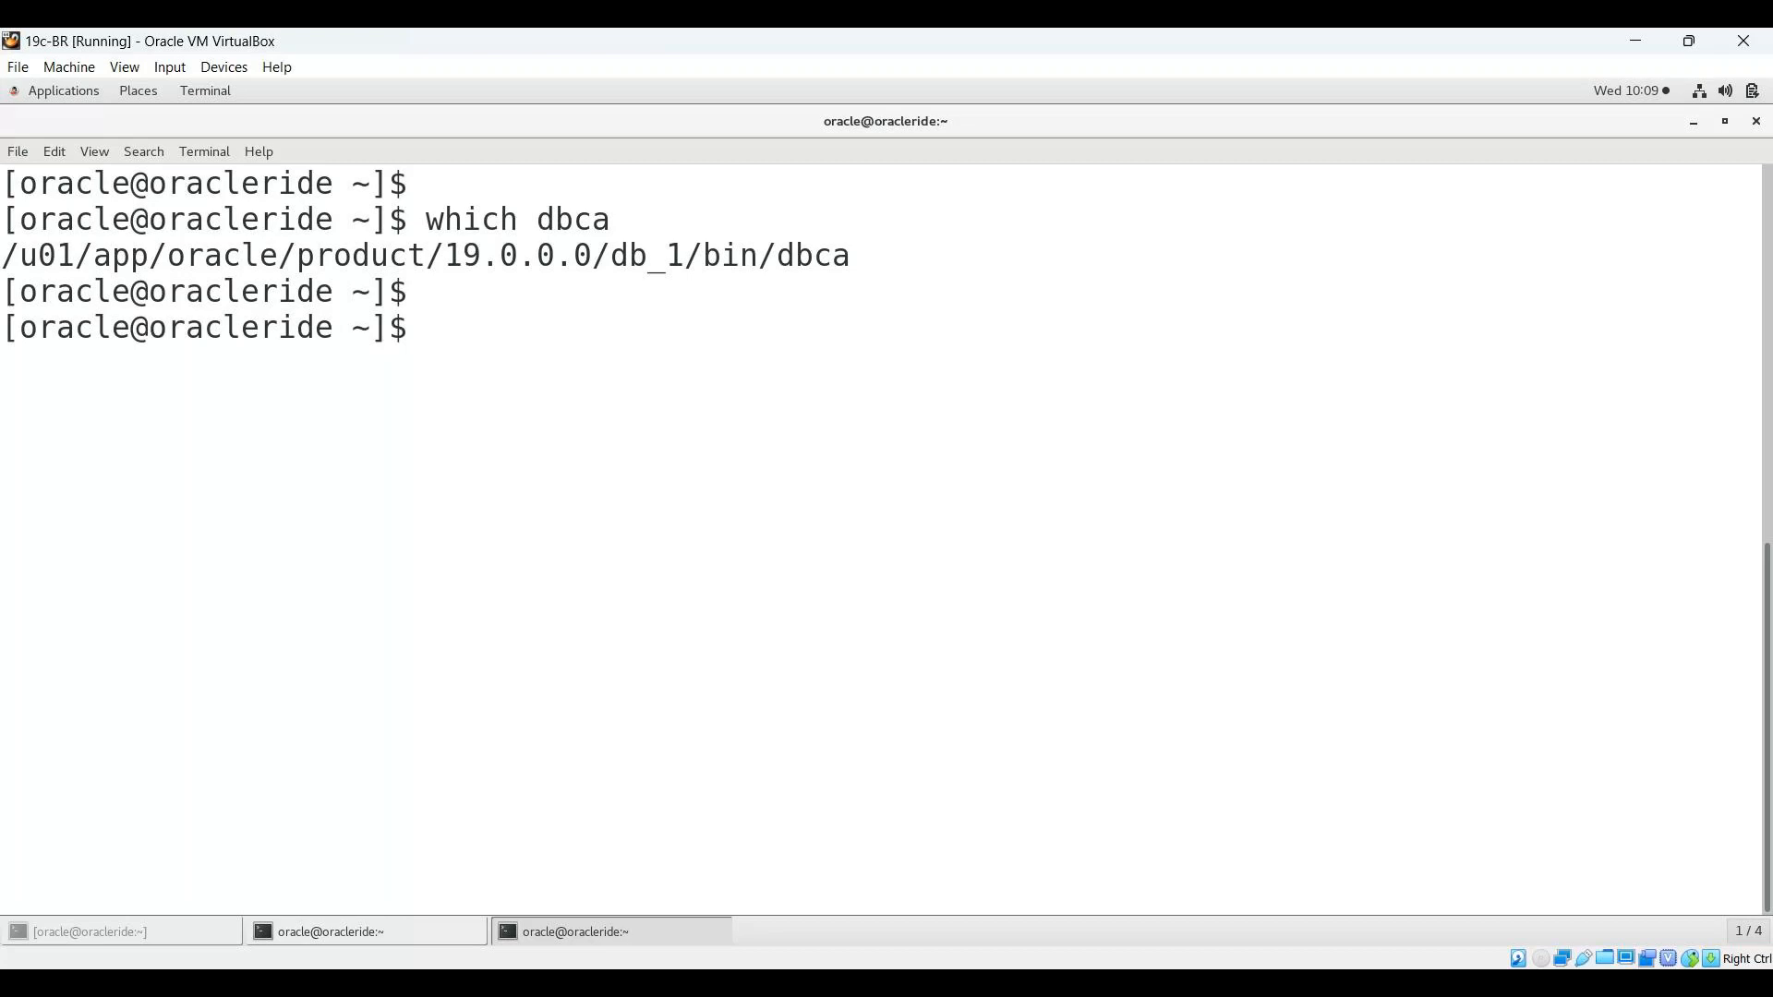
Step: Locate the SQL*Plus and RMAN executables with which sqlplus and which rman
{"action": "type", "text": "which sqlplus"}
{"action": "key", "text": "Return"}
{"action": "key", "text": "Return"}
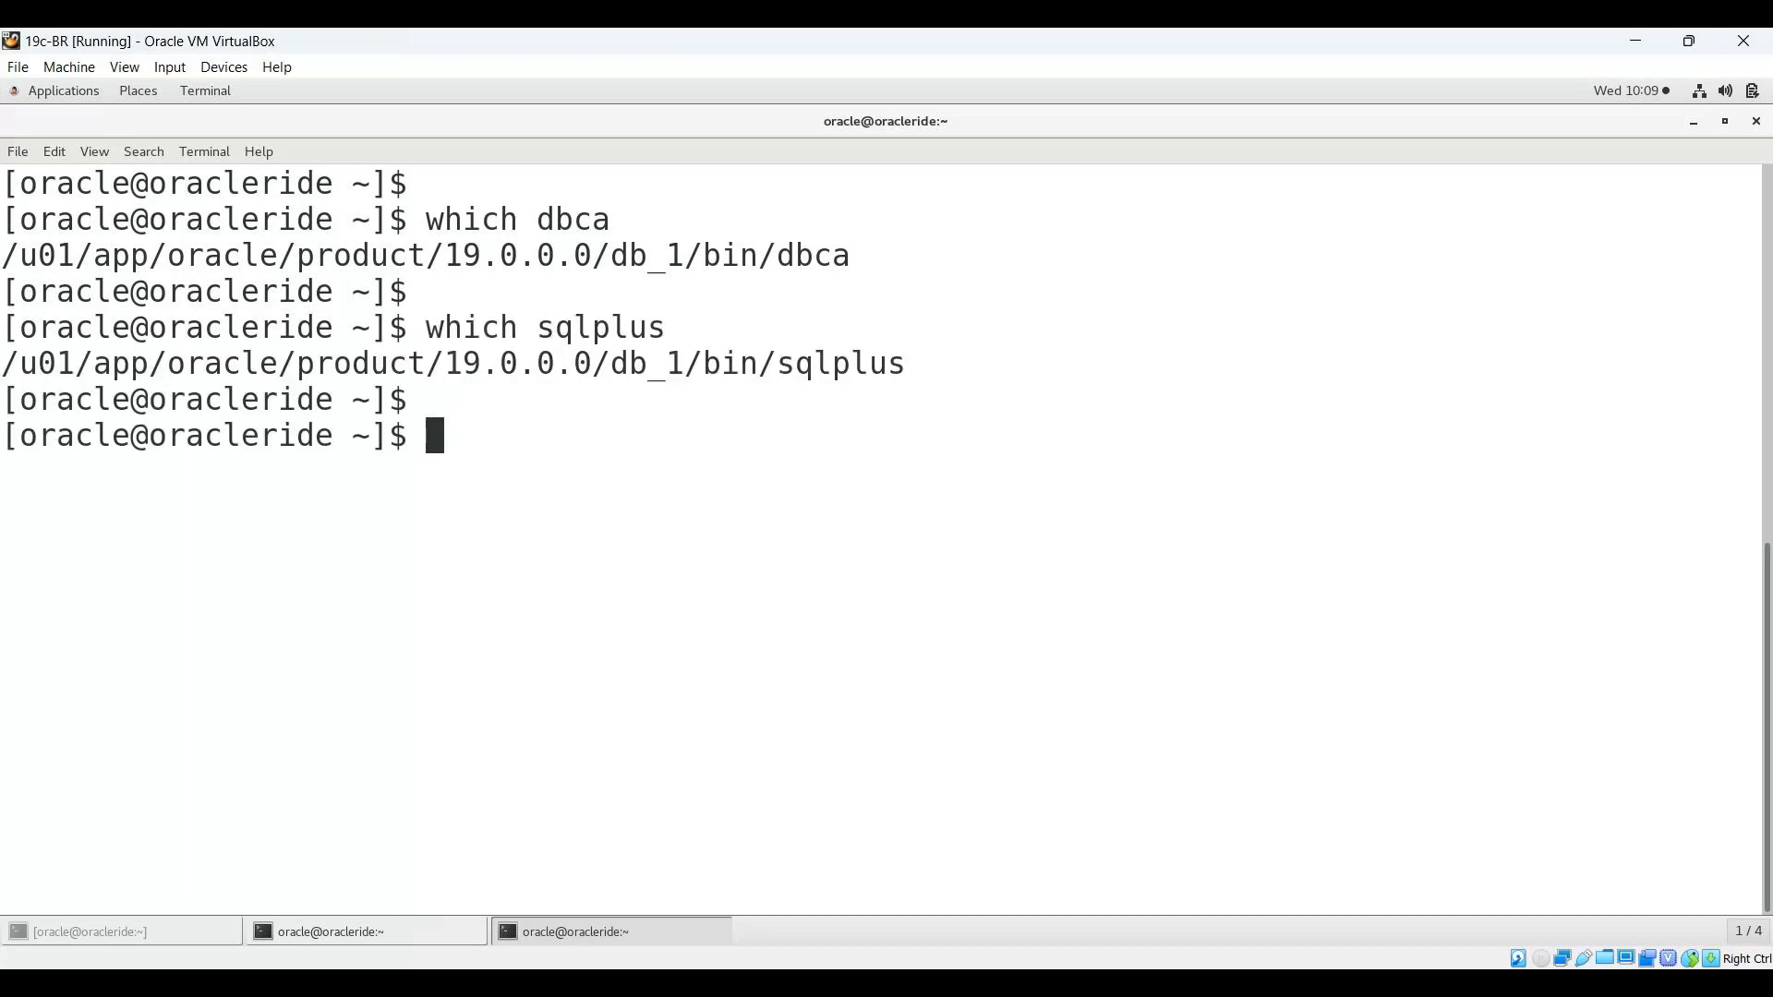
{"action": "type", "text": "which rman"}
{"action": "key", "text": "Return"}
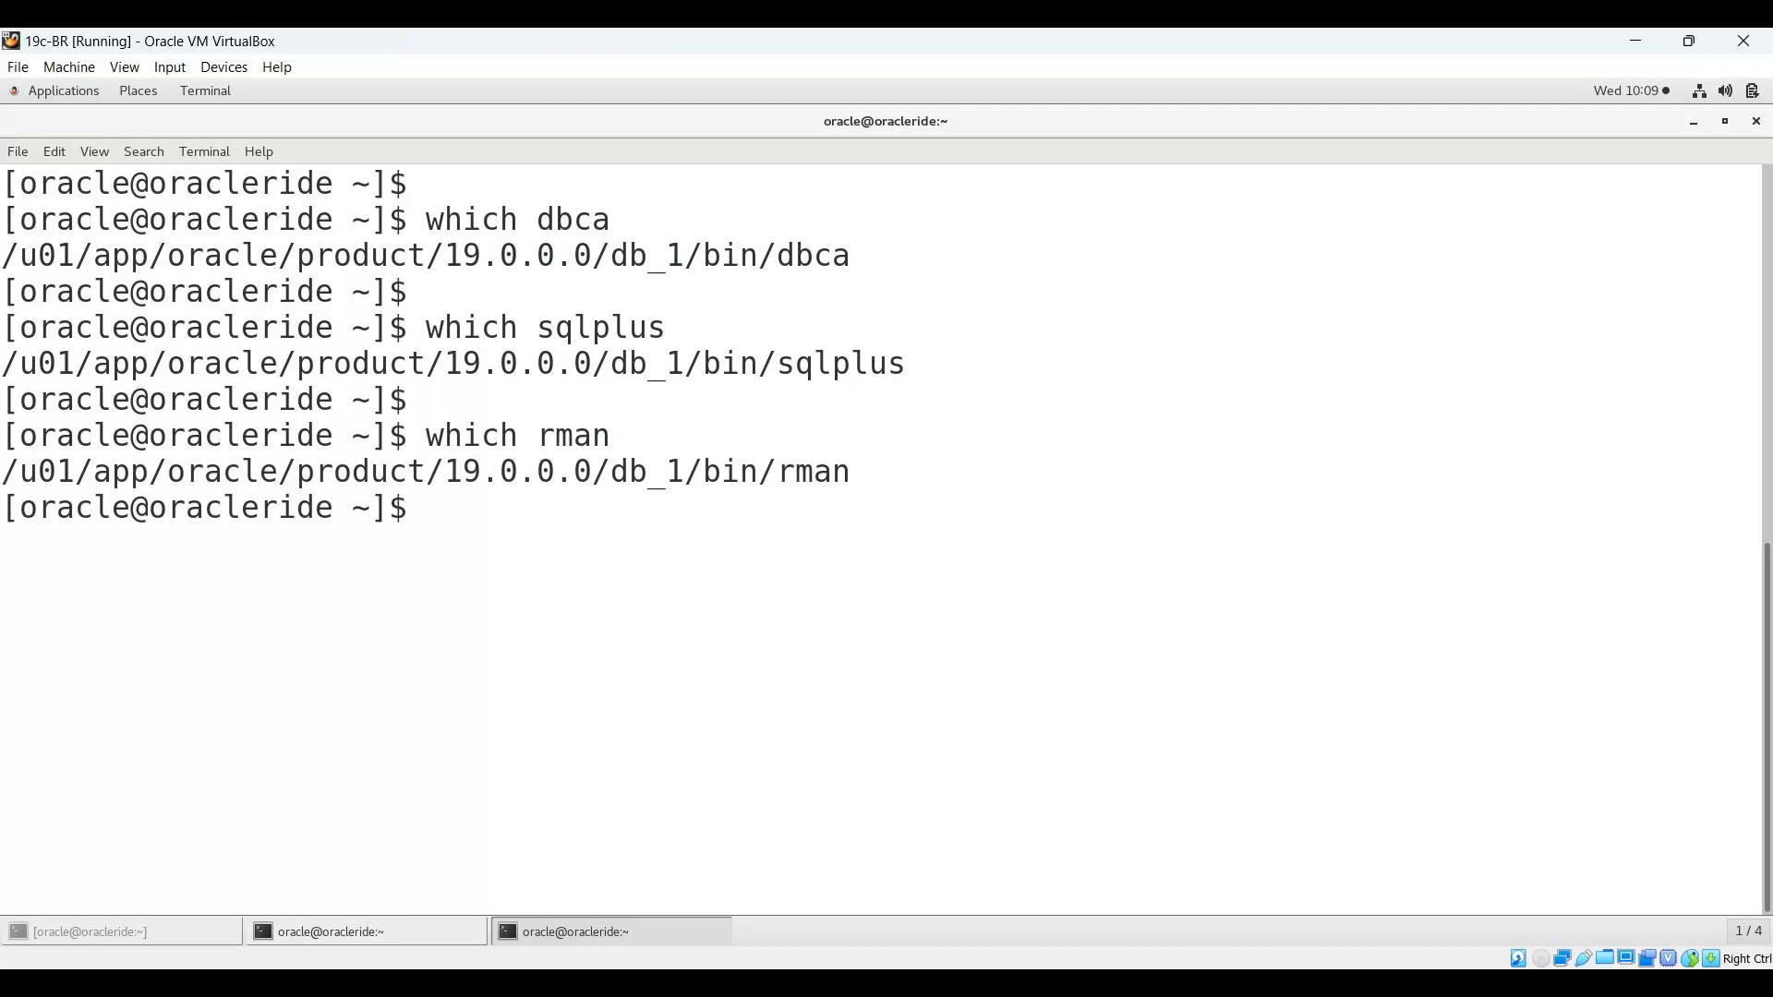
Step: Change to the /u01/app/oracle/product/19.0.0.0/db_1/bin/ directory and list its contents with ls
{"action": "type", "text": "cd"}
{"action": "left_click_drag", "start_coordinate": [3, 255], "coordinate": [757, 265]}
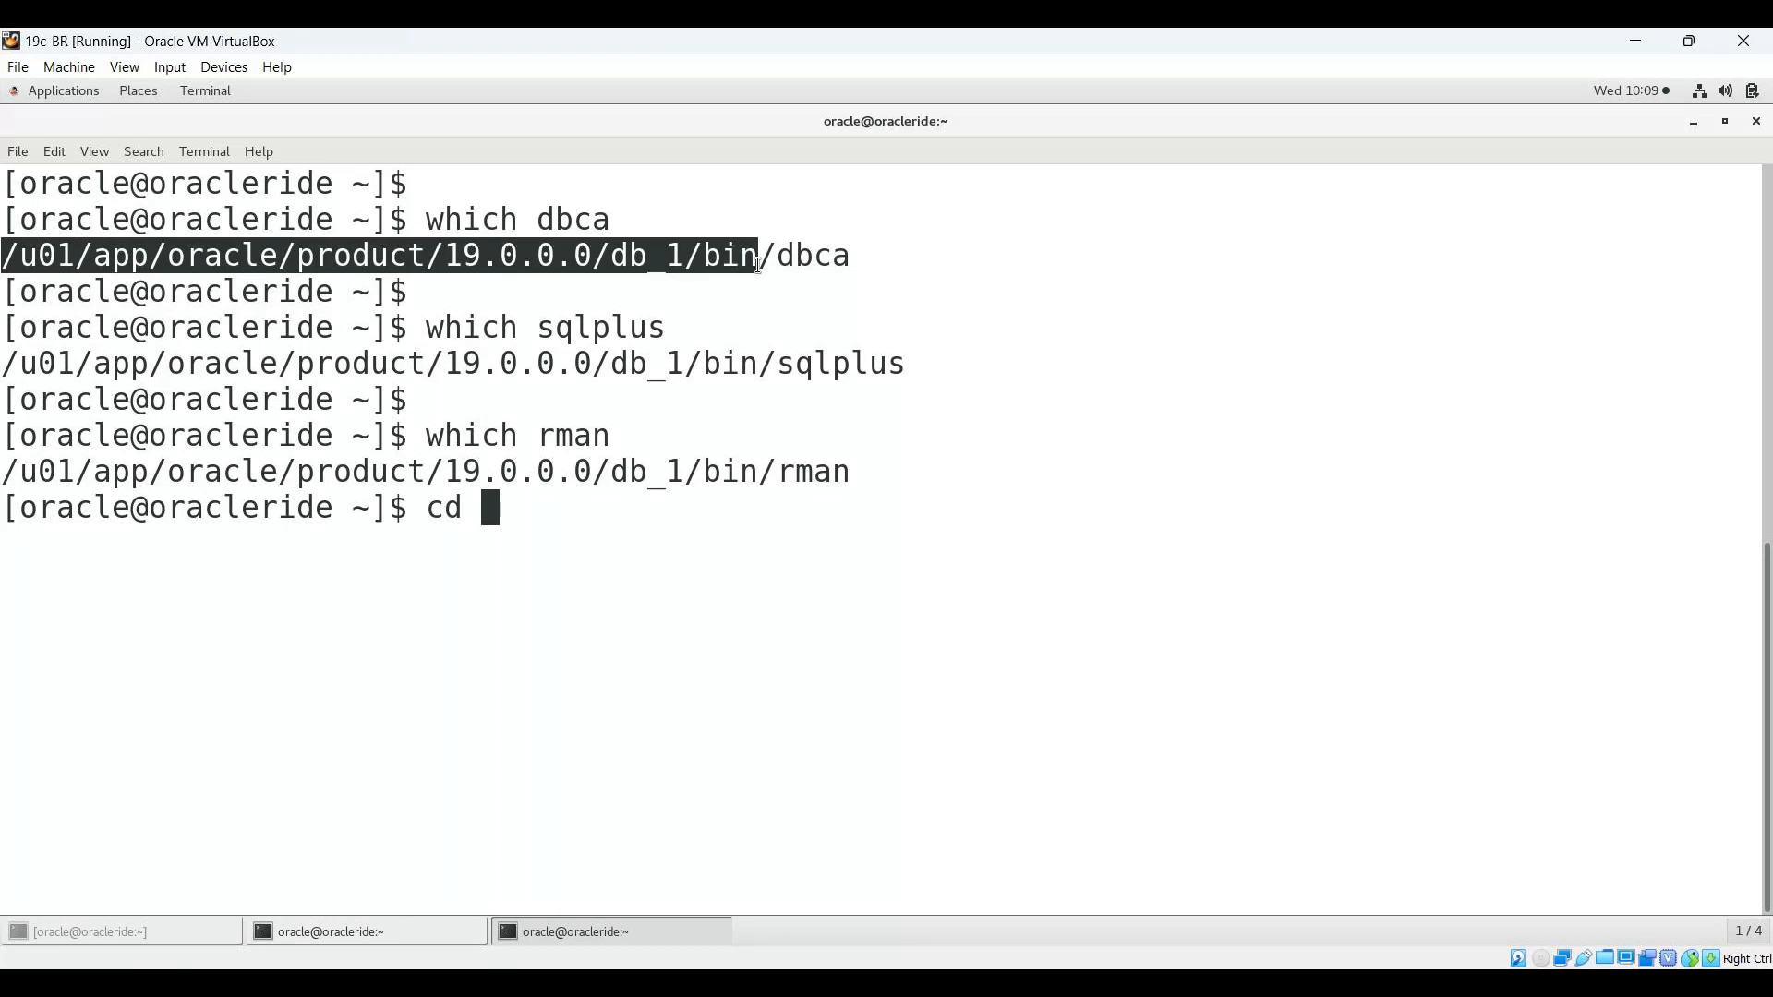
{"action": "left_click_drag", "start_coordinate": [757, 265], "coordinate": [777, 264]}
{"action": "middle_click", "coordinate": [594, 493]}
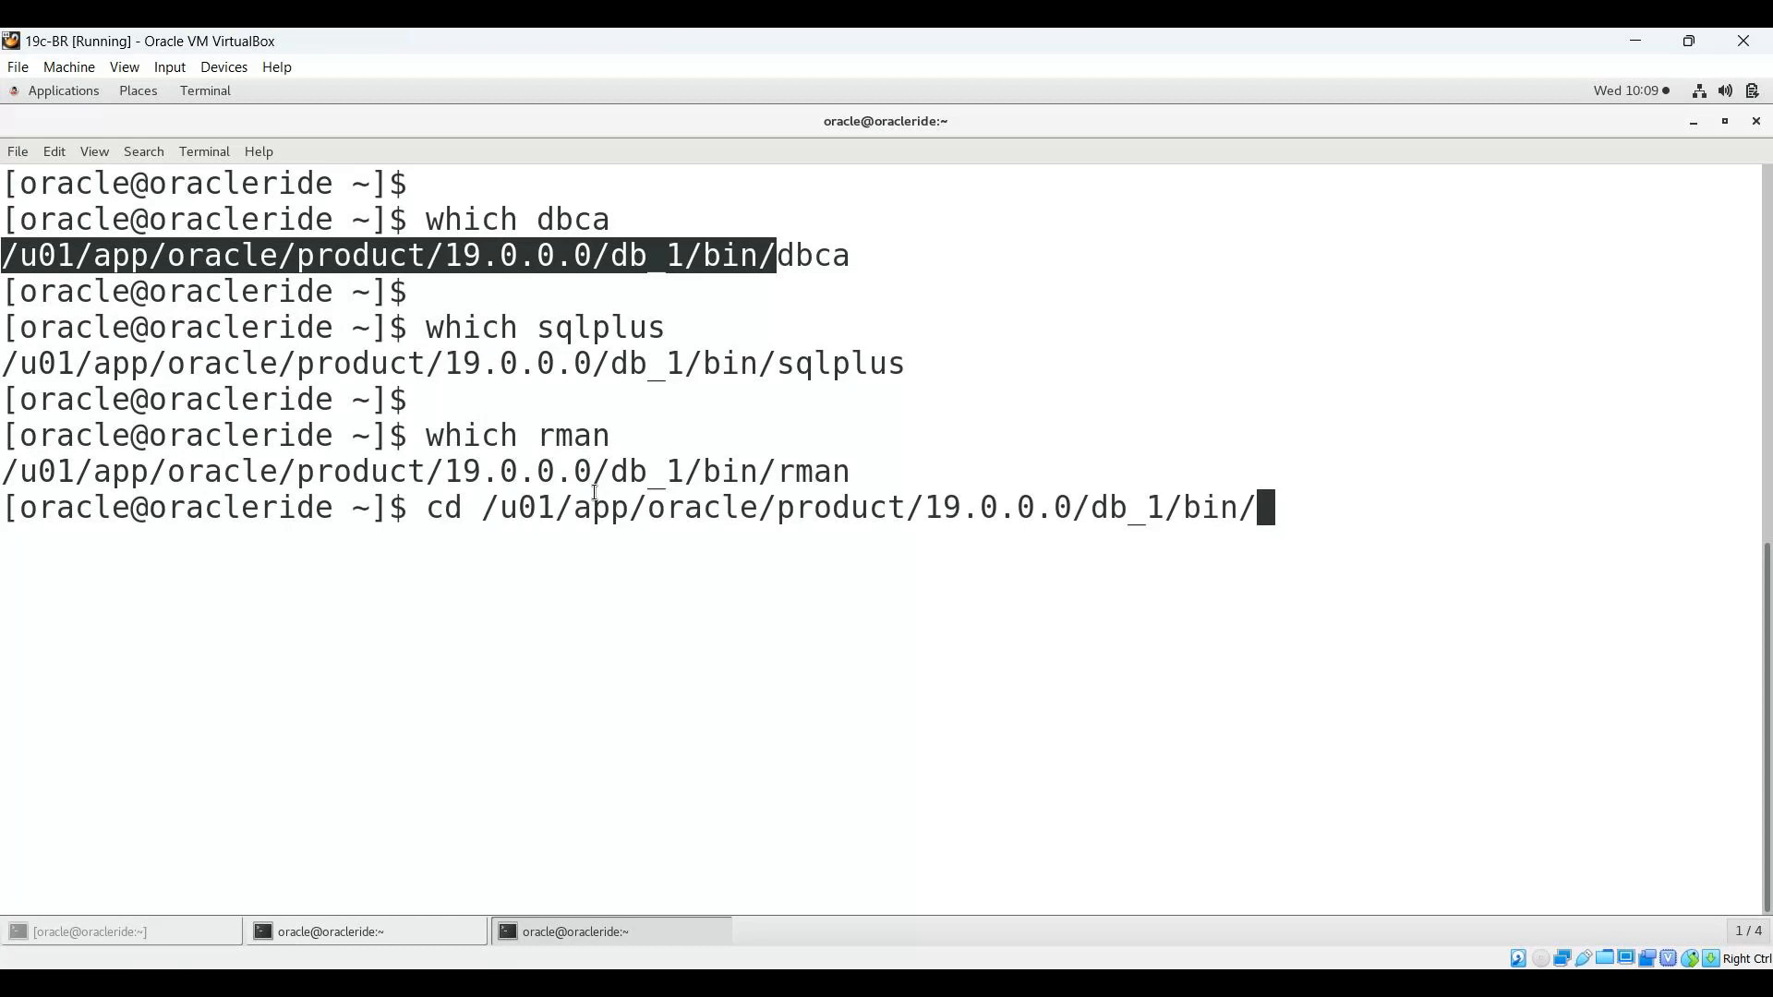
{"action": "key", "text": "Return"}
{"action": "type", "text": "ls"}
{"action": "key", "text": "Return"}
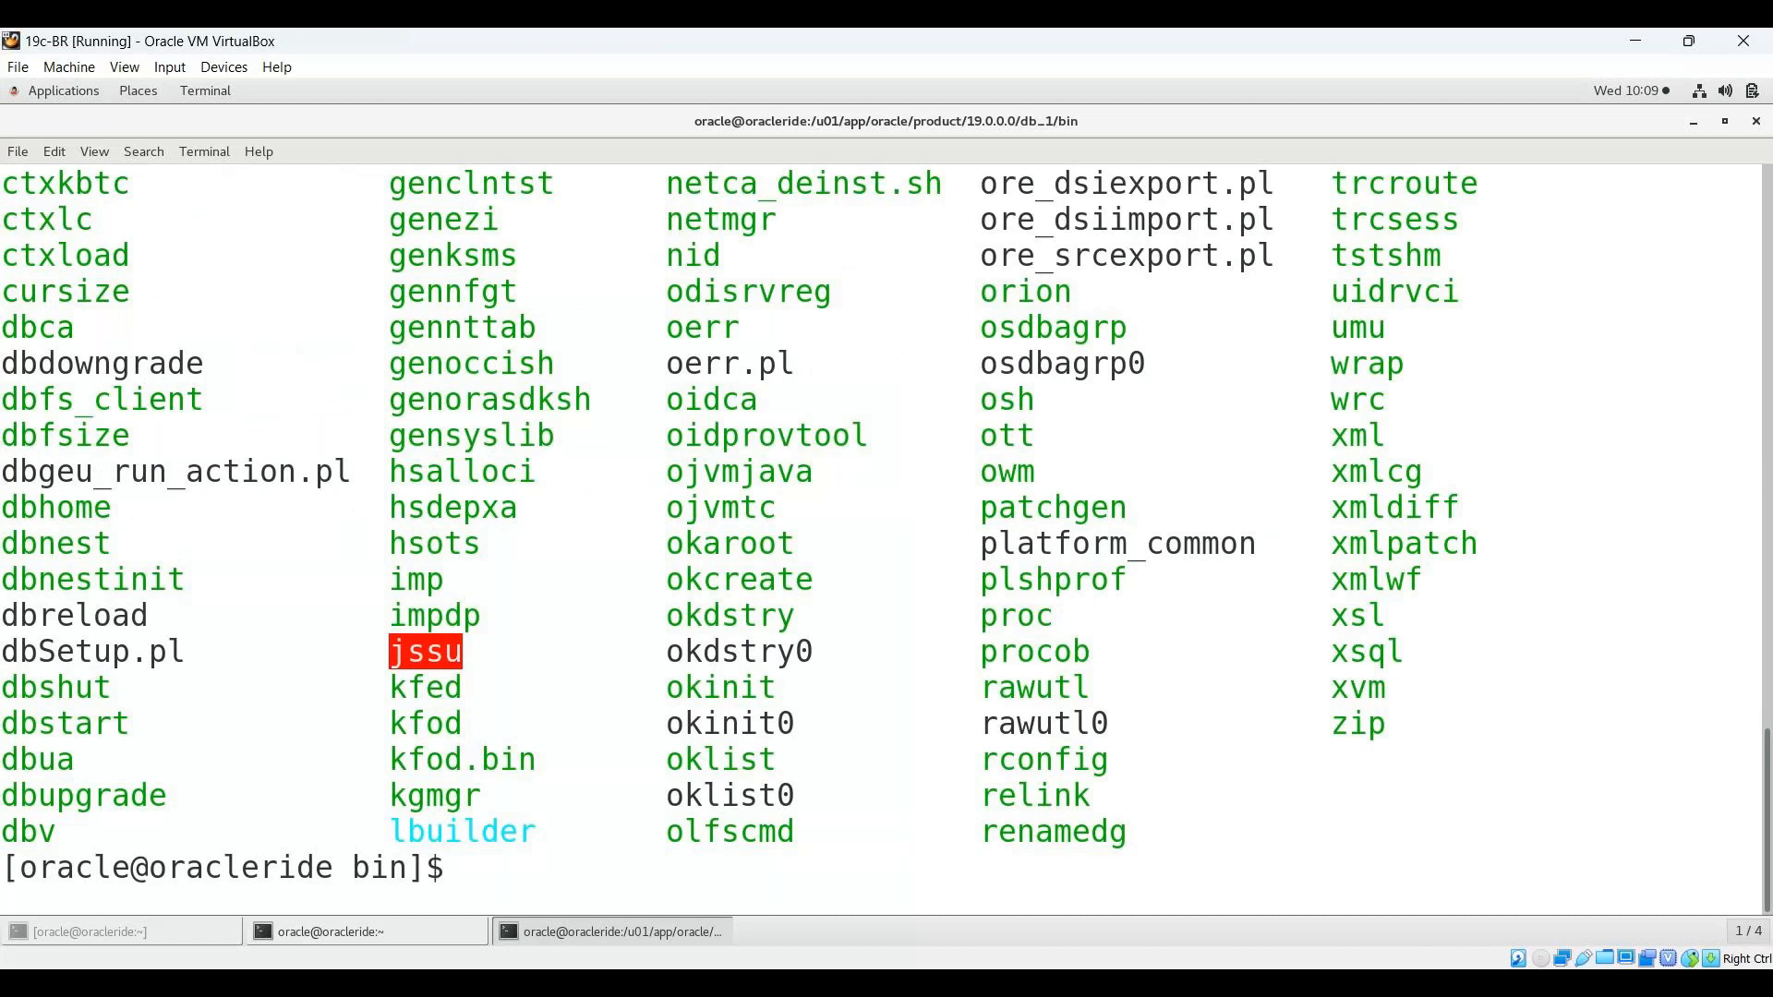
{"action": "scroll", "coordinate": [576, 474], "scroll_direction": "up", "scroll_amount": 5}
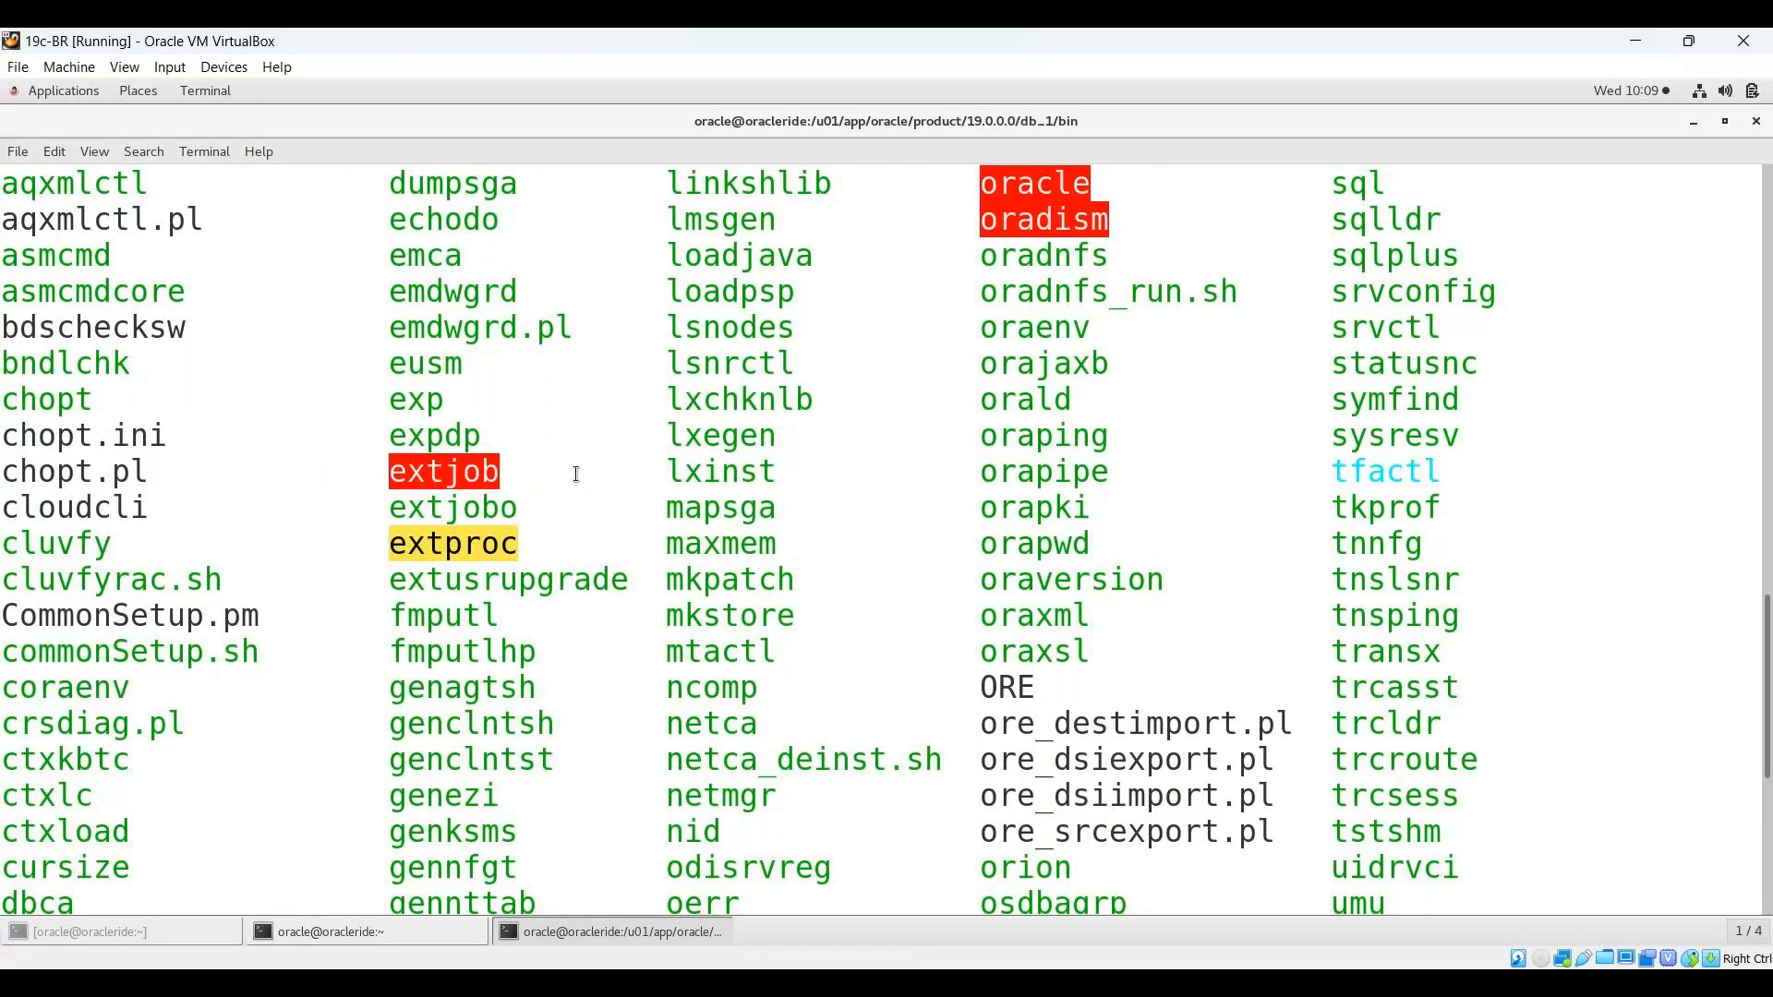
{"action": "scroll", "coordinate": [576, 474], "scroll_direction": "down", "scroll_amount": 5}
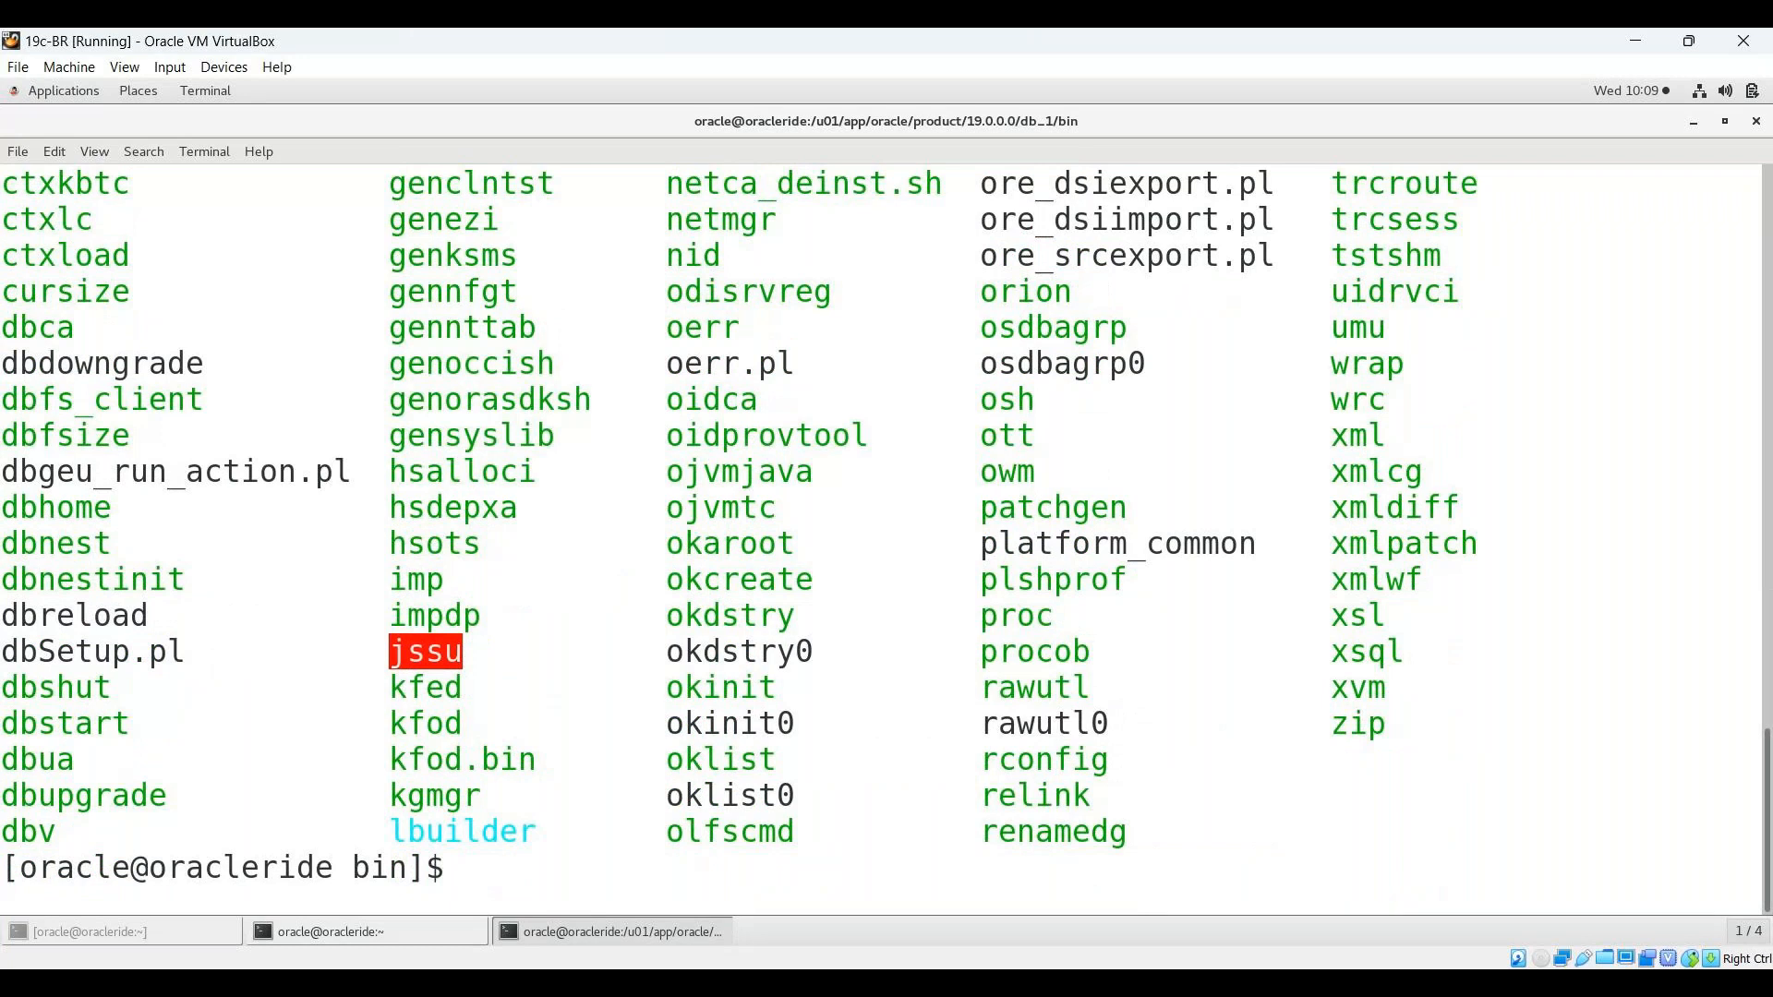
Step: Launch the Database Configuration Assistant from the bin directory with . dbca and maximize its window
{"action": "type", "text": ". dbca"}
{"action": "key", "text": "Return"}
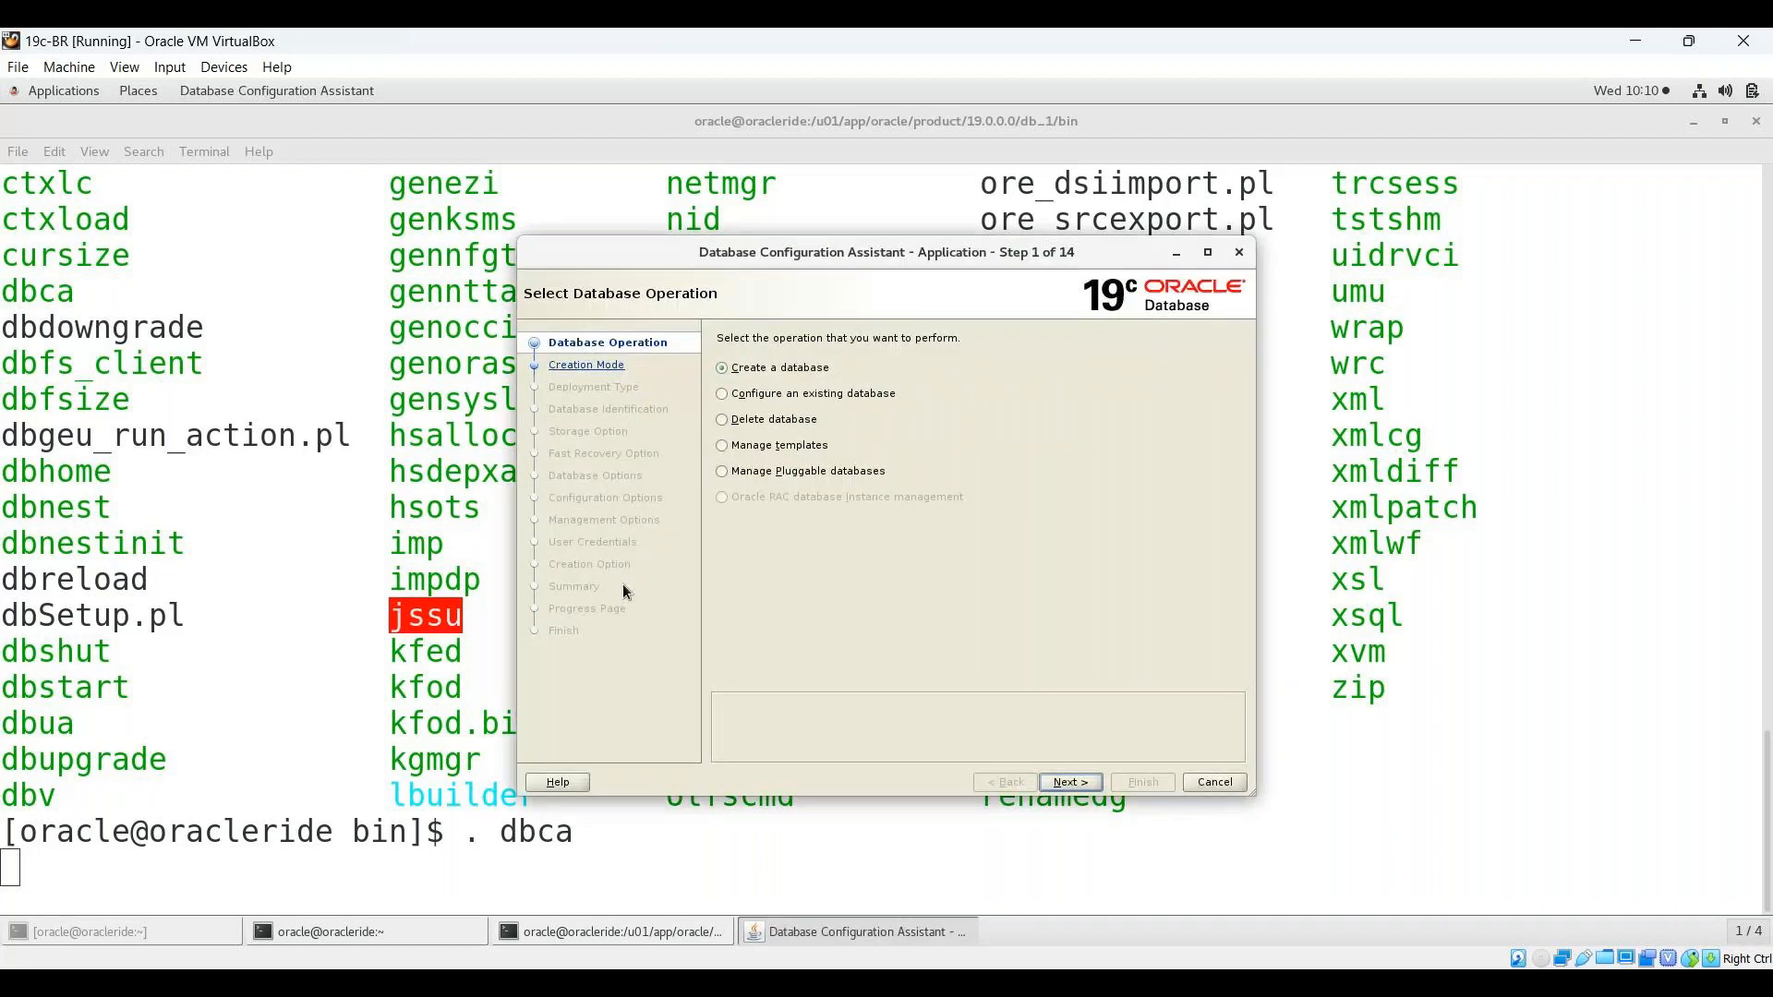
{"action": "key", "text": "super+Up"}
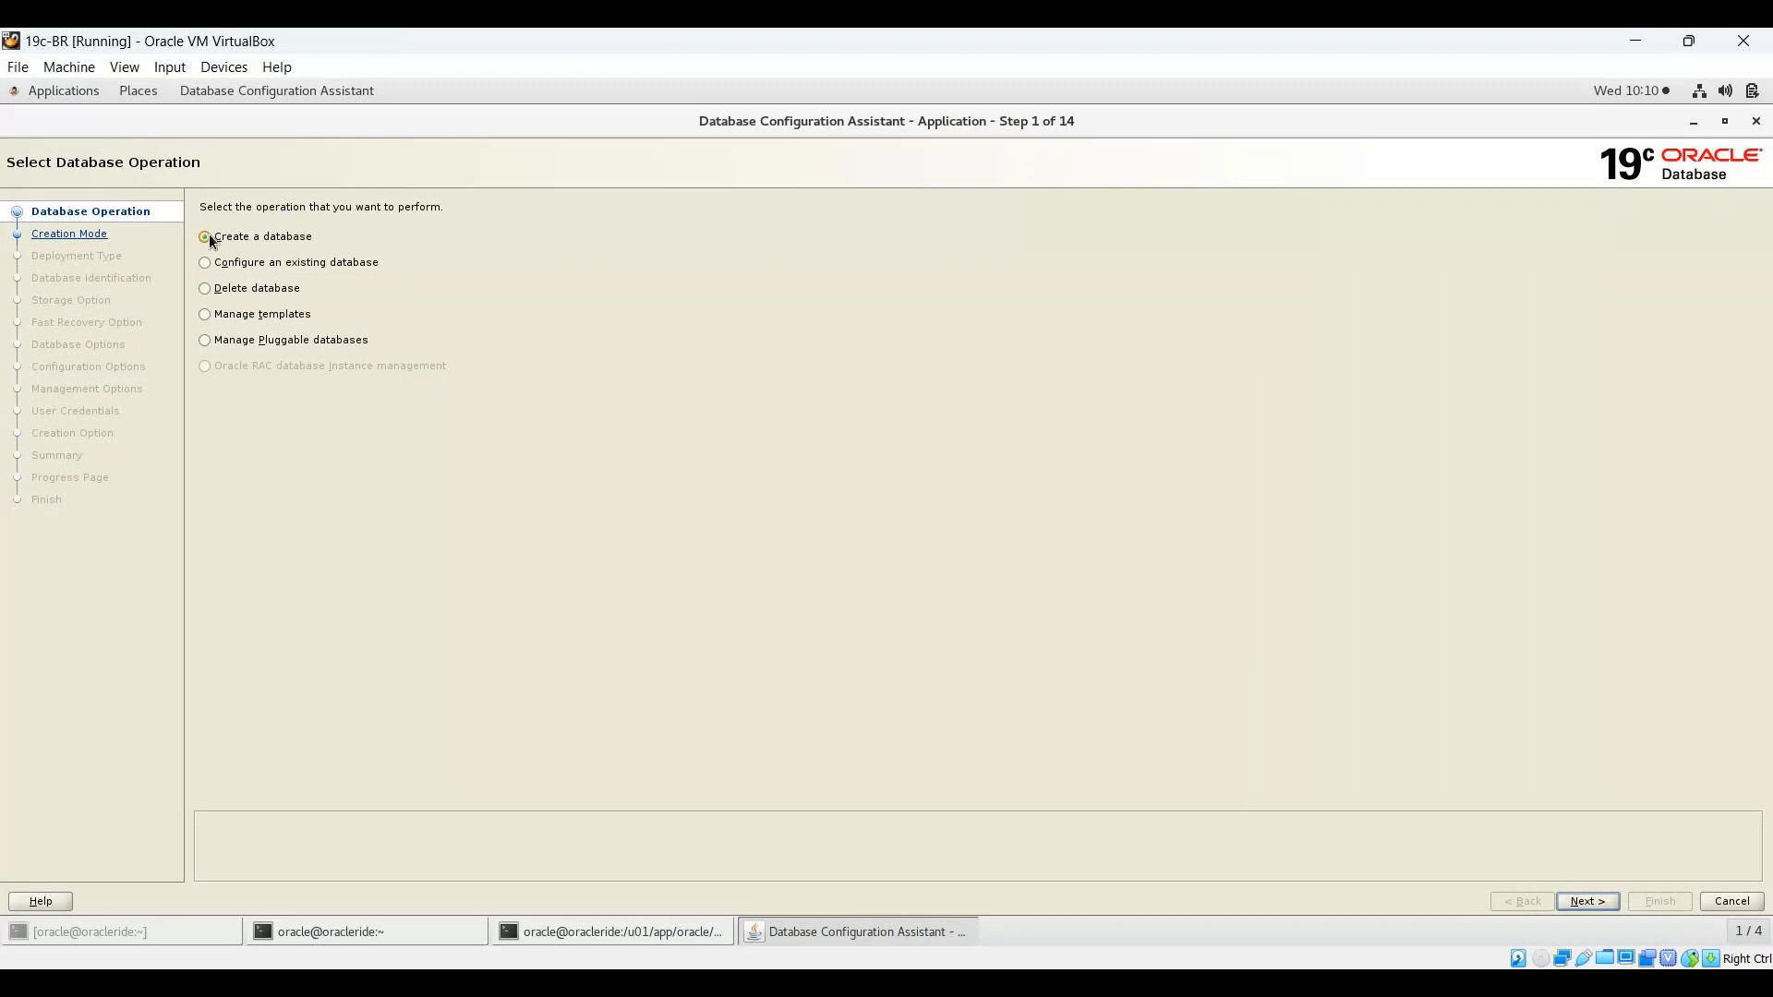
Step: Step through the available database operations, choose Create a database, and continue with Advanced configuration as the creation mode
{"action": "left_click", "coordinate": [206, 263]}
{"action": "left_click", "coordinate": [207, 288]}
{"action": "left_click", "coordinate": [205, 314]}
{"action": "left_click", "coordinate": [204, 343]}
{"action": "left_click", "coordinate": [206, 236]}
{"action": "left_click", "coordinate": [1584, 900]}
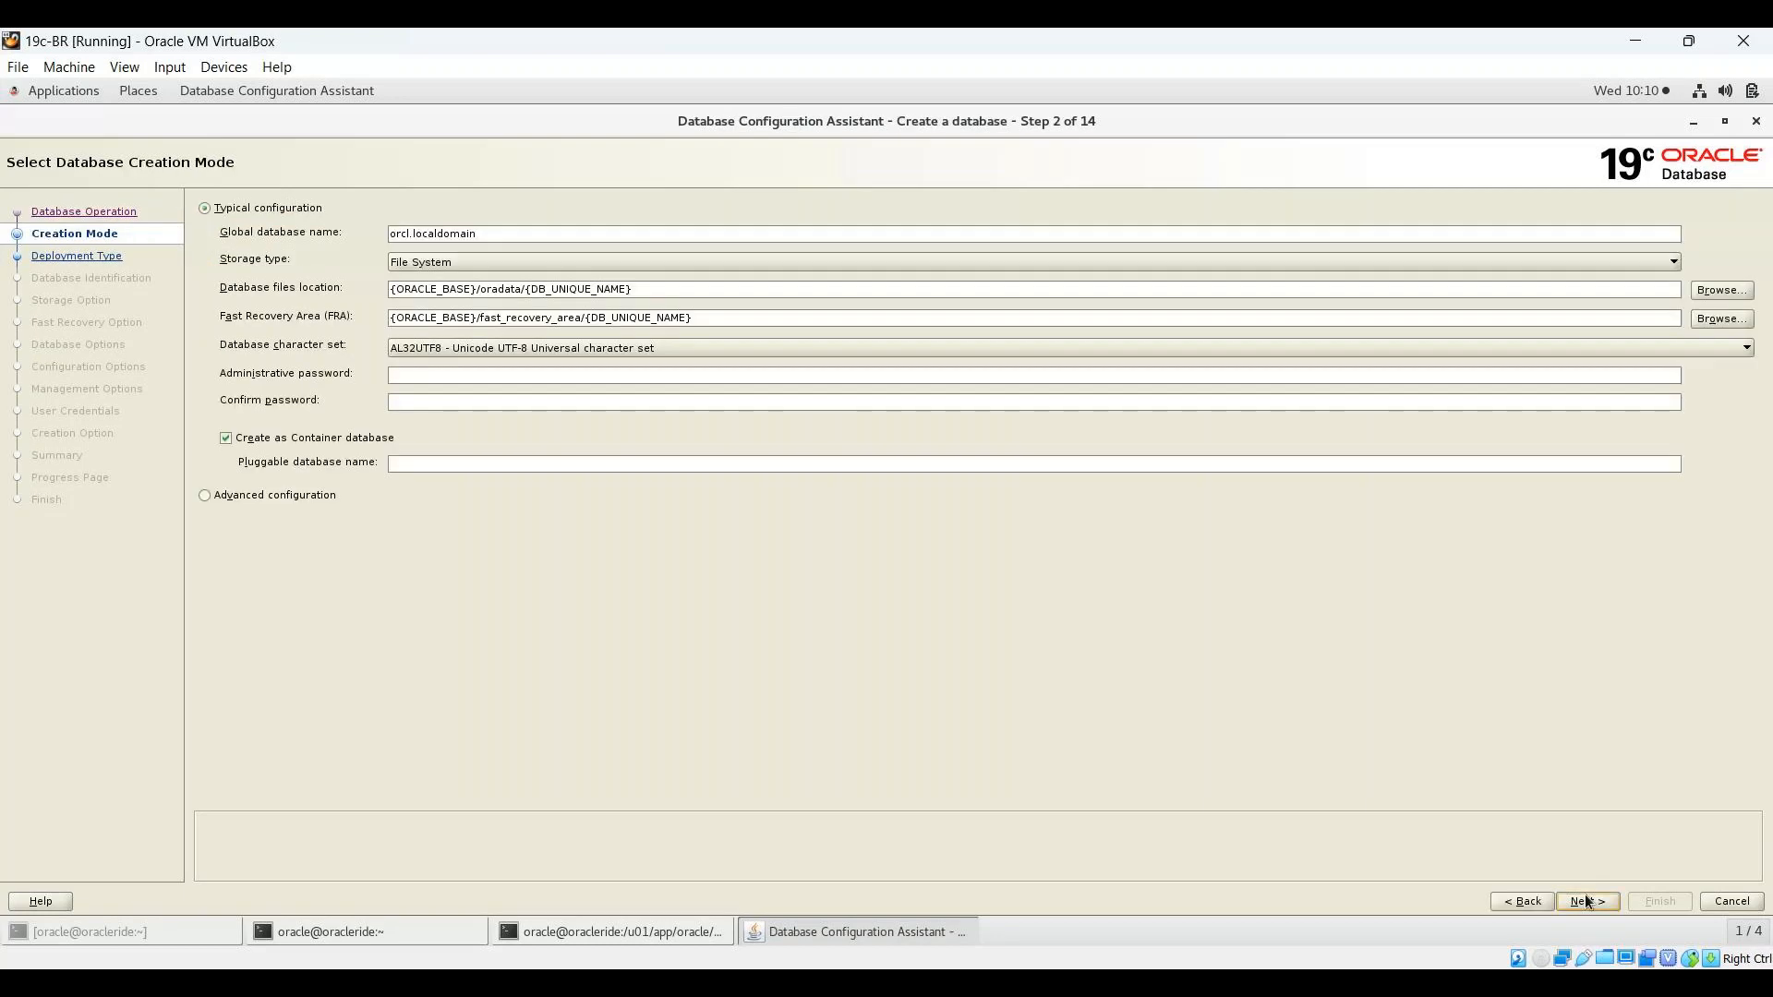
{"action": "left_click", "coordinate": [213, 494]}
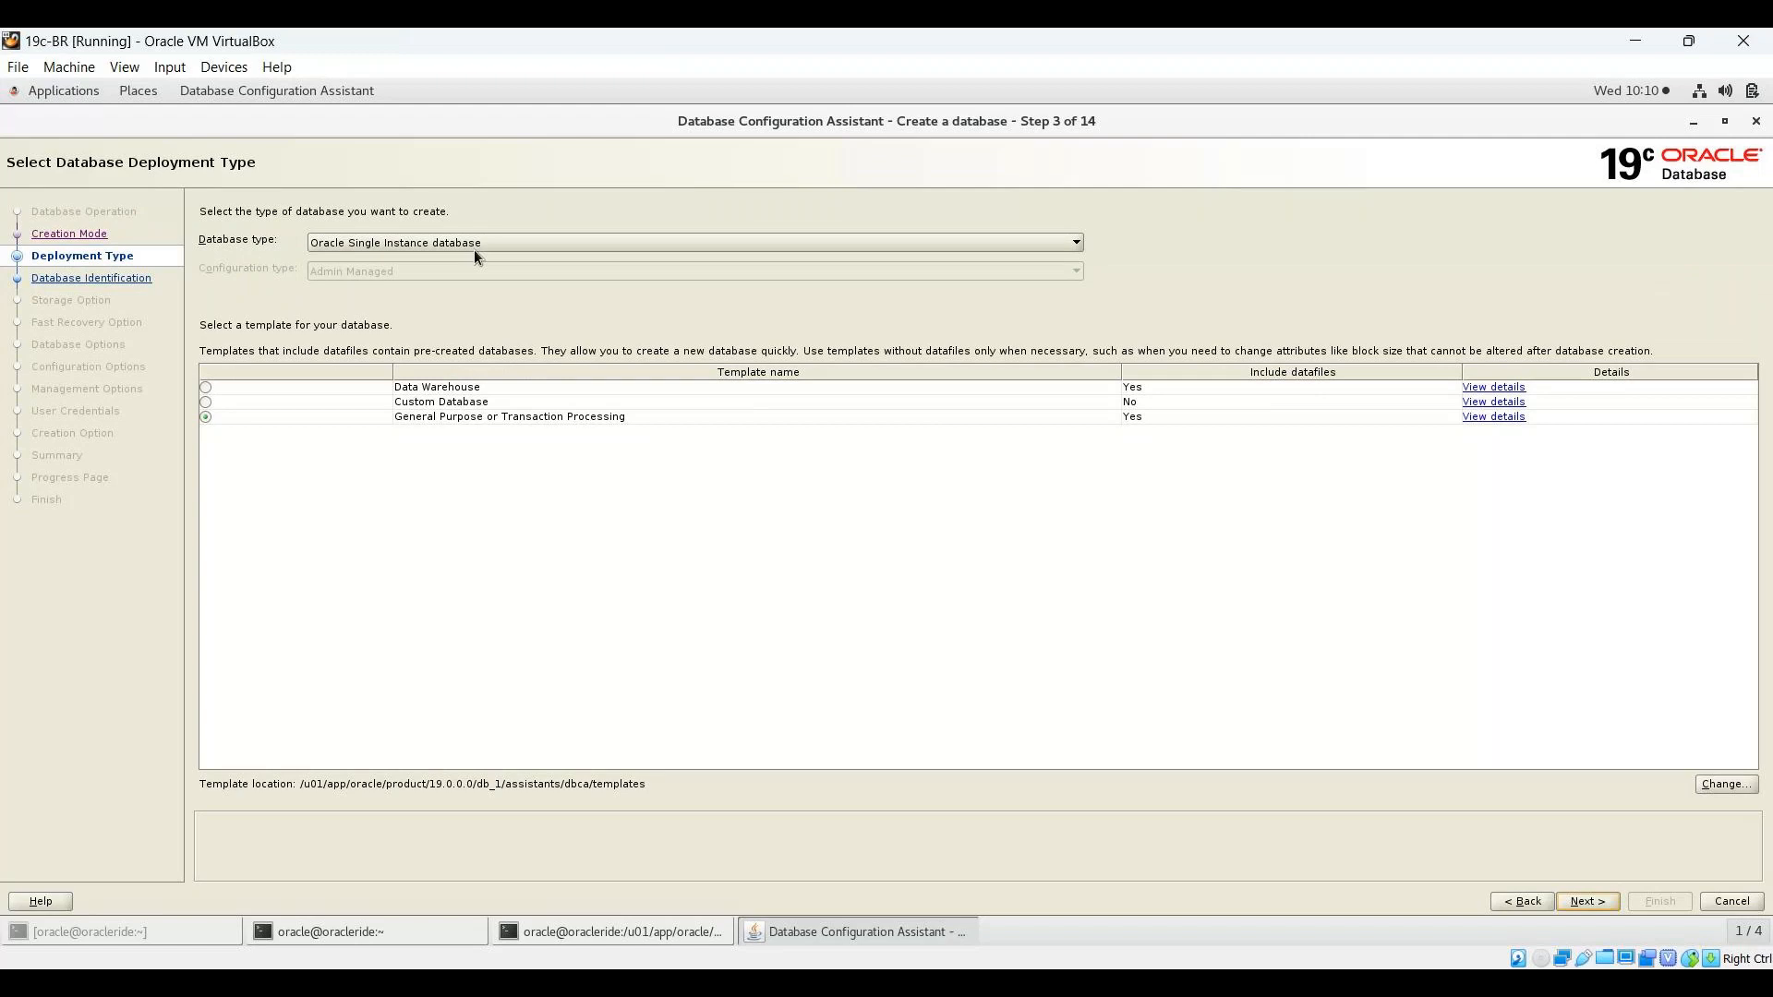
Step: Choose Oracle Single Instance database as the type, keep the General Purpose or Transaction Processing template, and continue to the identification details
{"action": "left_click", "coordinate": [473, 247]}
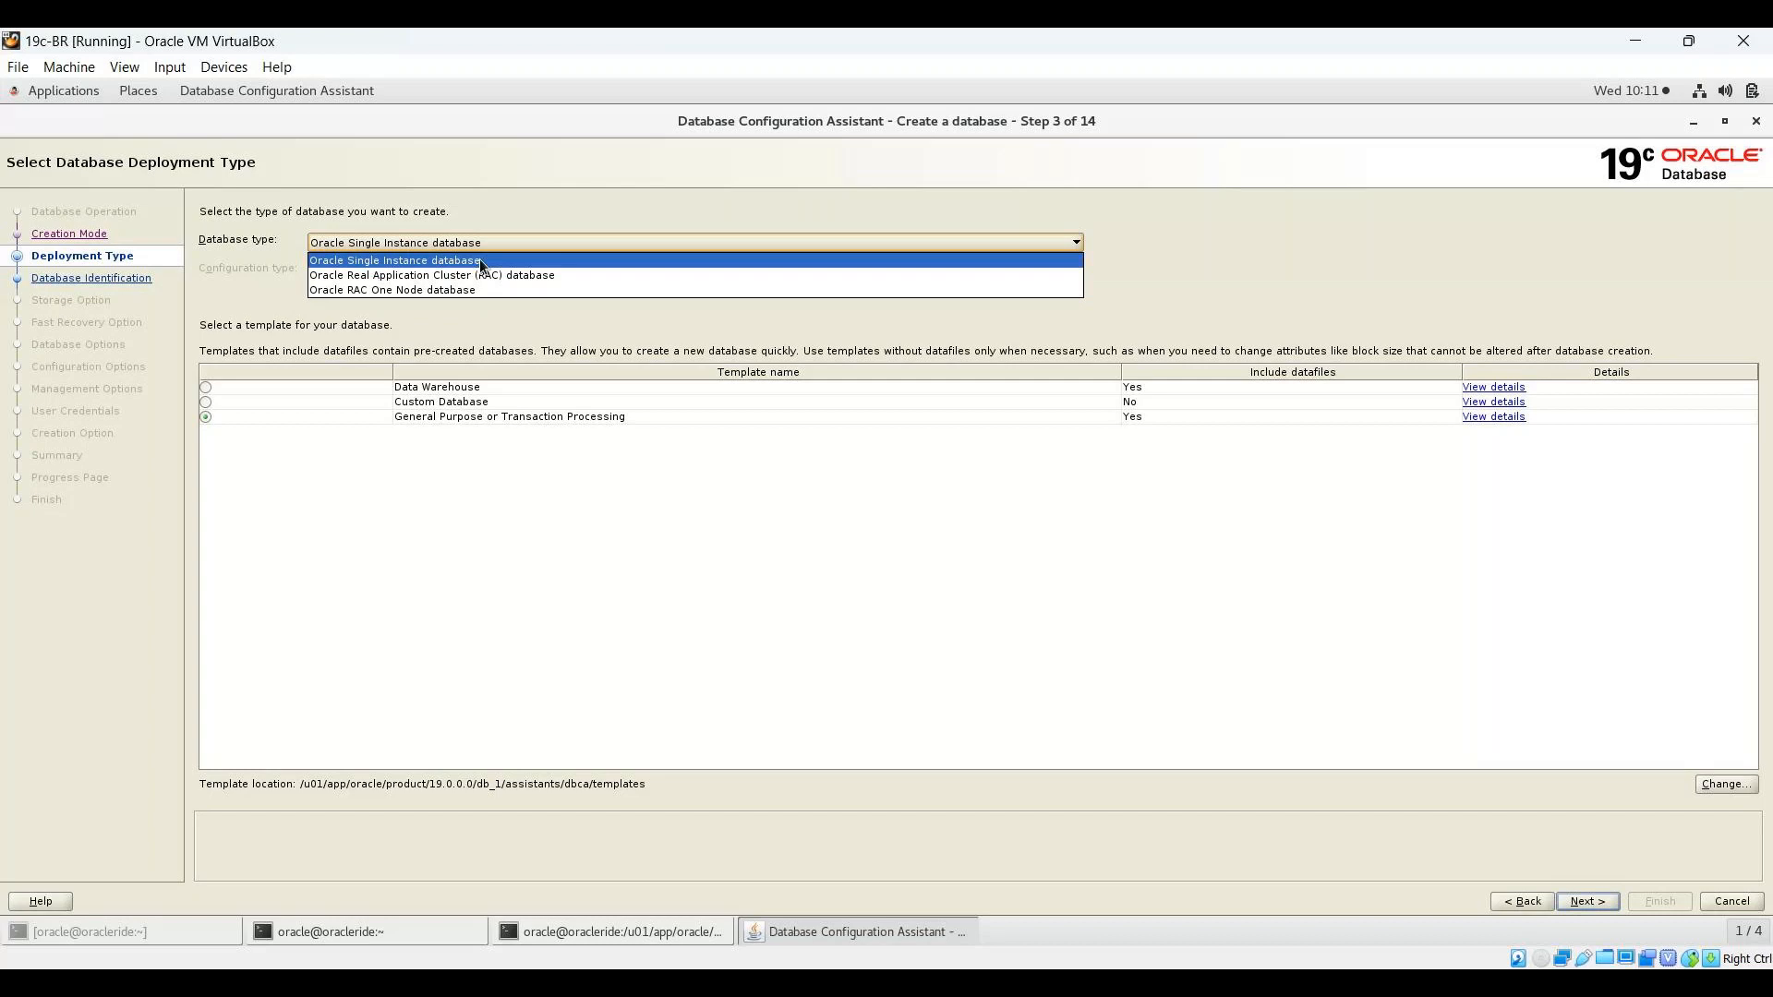
{"action": "left_click", "coordinate": [479, 259]}
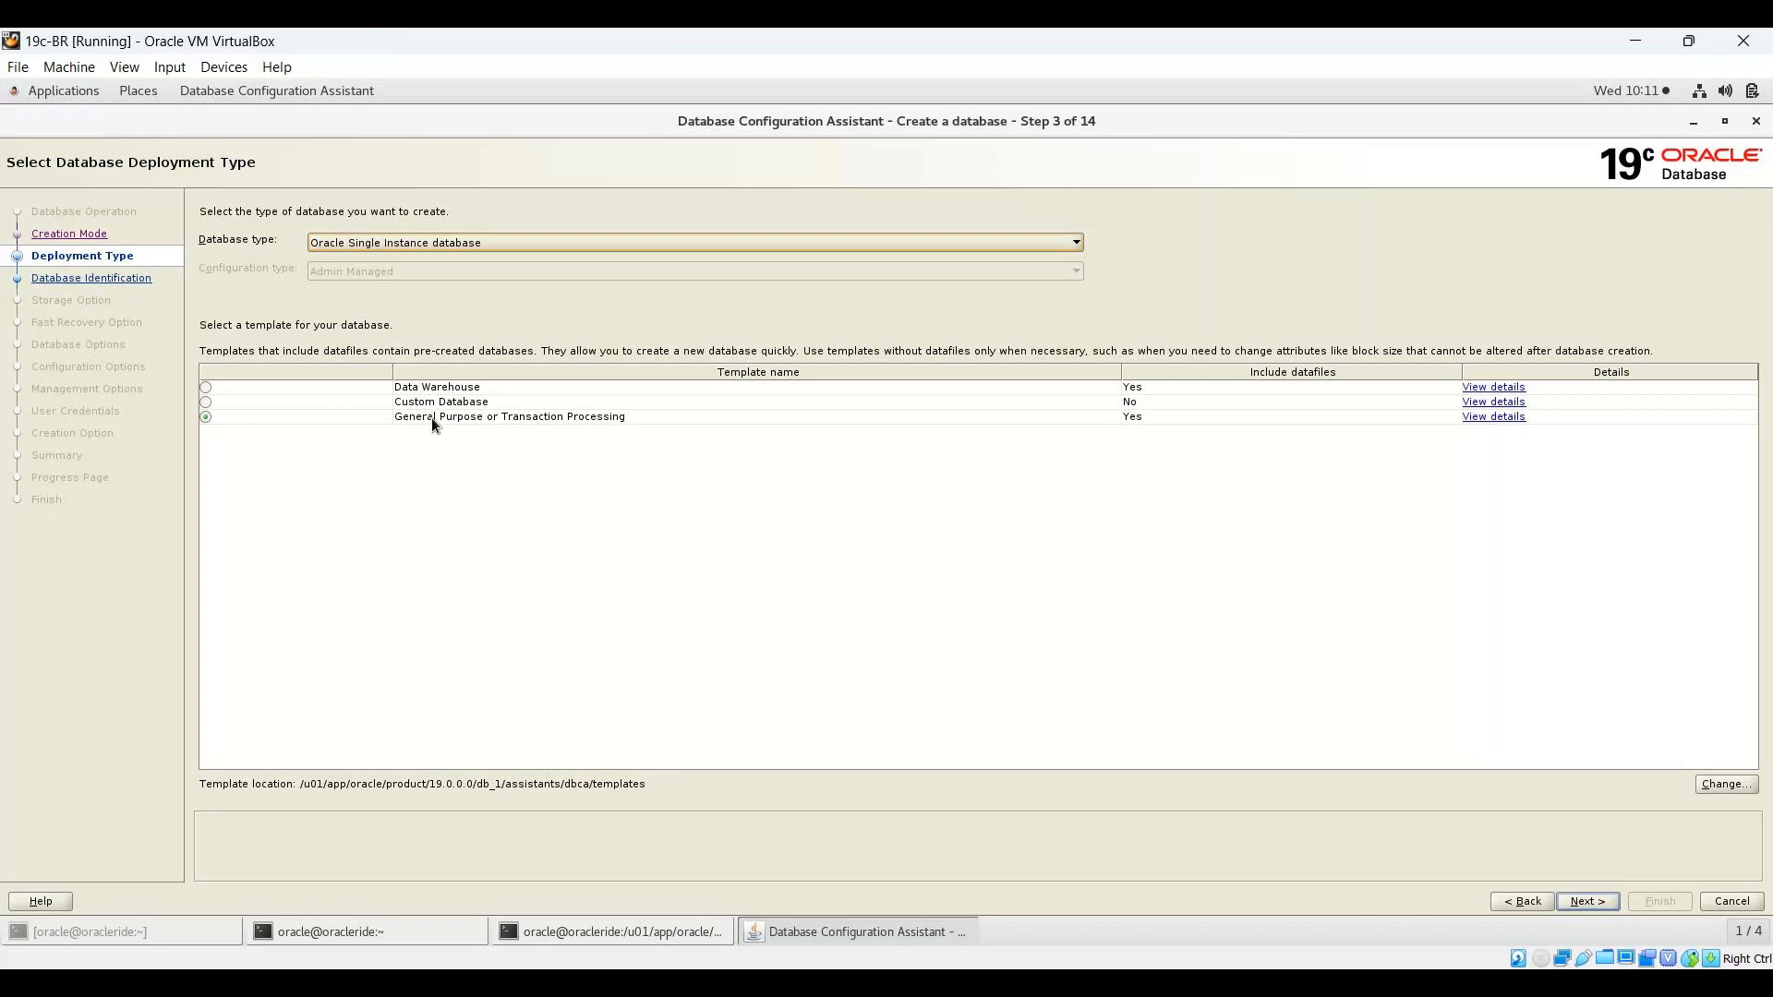
{"action": "left_click", "coordinate": [1588, 902]}
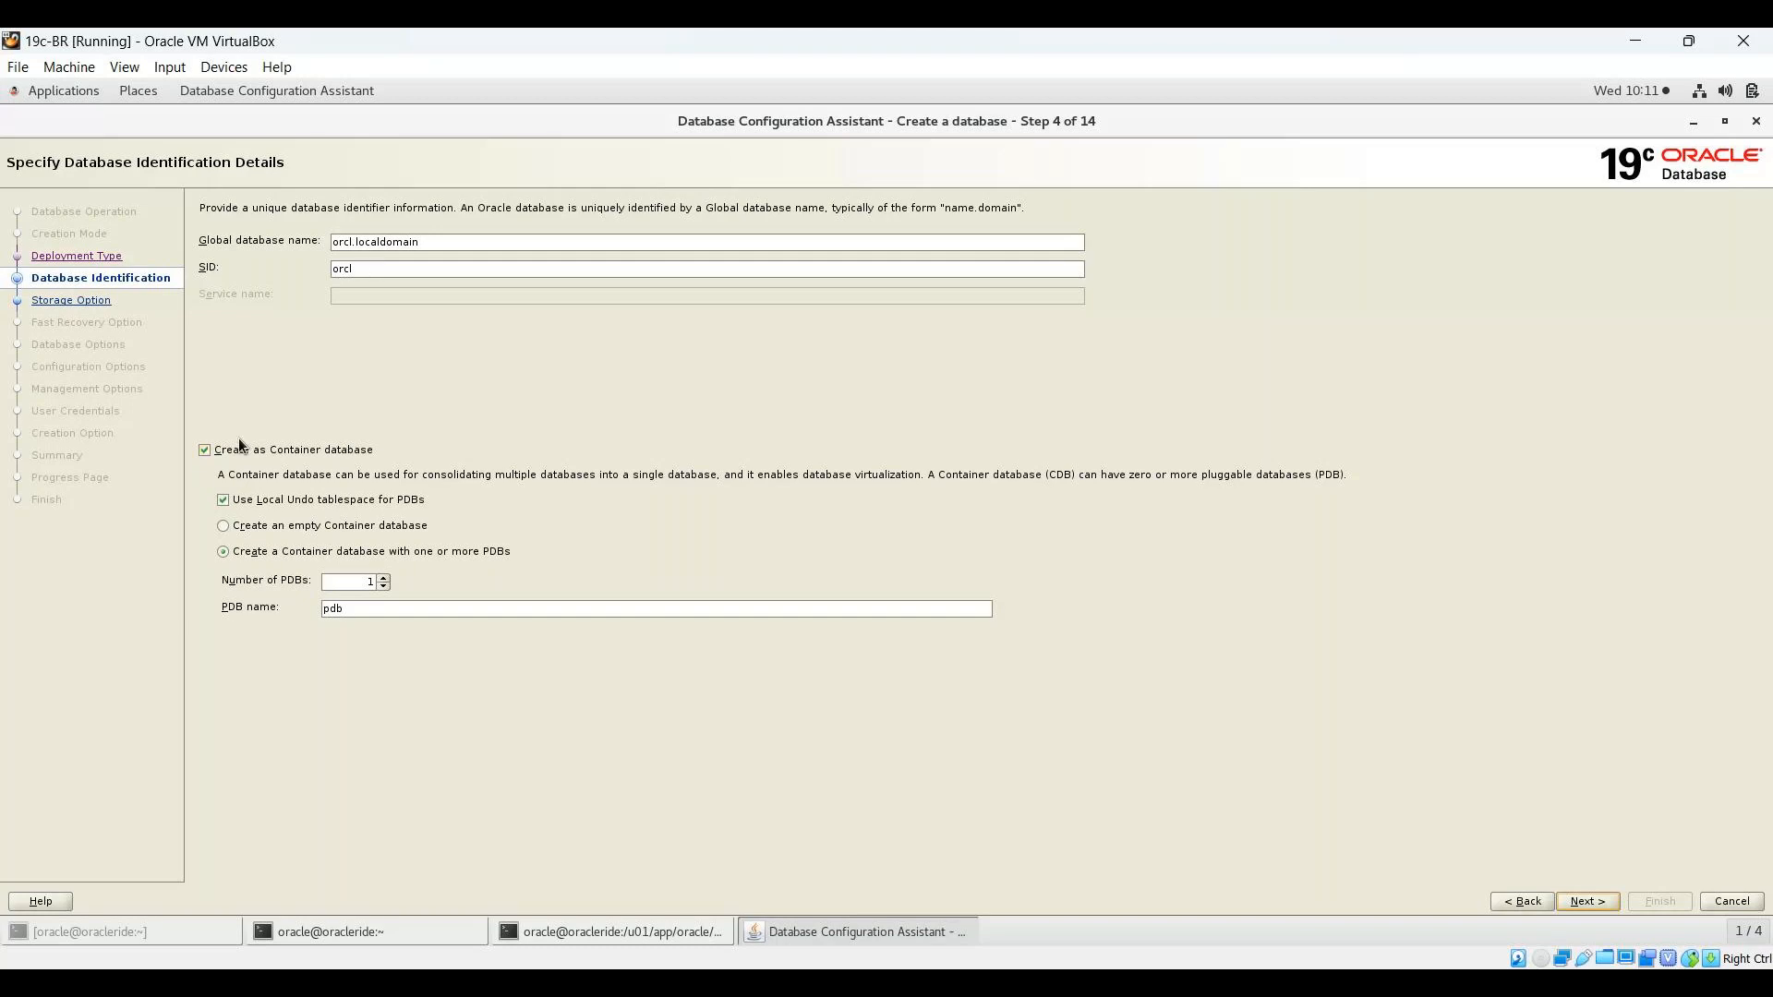
Step: Turn off creation as a container database, set the global database name to test1.localdomain with SID test1, and continue to the storage options
{"action": "left_click", "coordinate": [203, 451]}
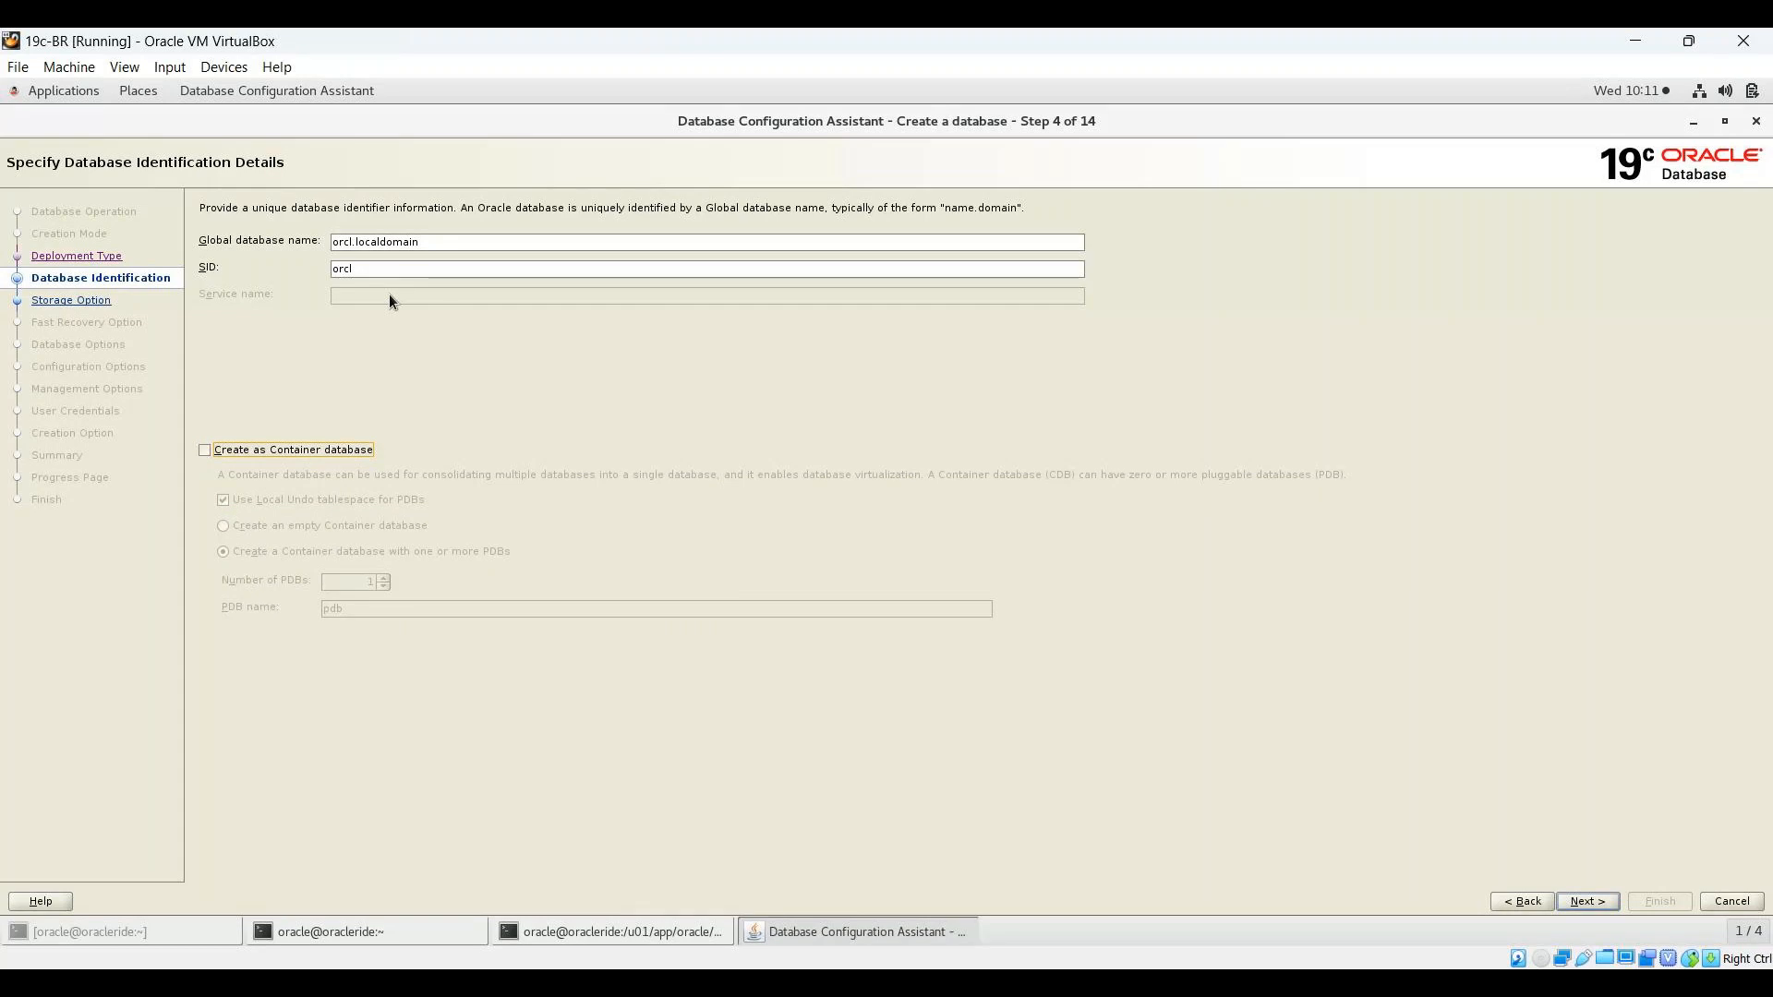
{"action": "left_click", "coordinate": [351, 243]}
{"action": "key", "text": "BackSpace"}
{"action": "key", "text": "BackSpace"}
{"action": "key", "text": "BackSpace"}
{"action": "key", "text": "BackSpace"}
{"action": "type", "text": "test1"}
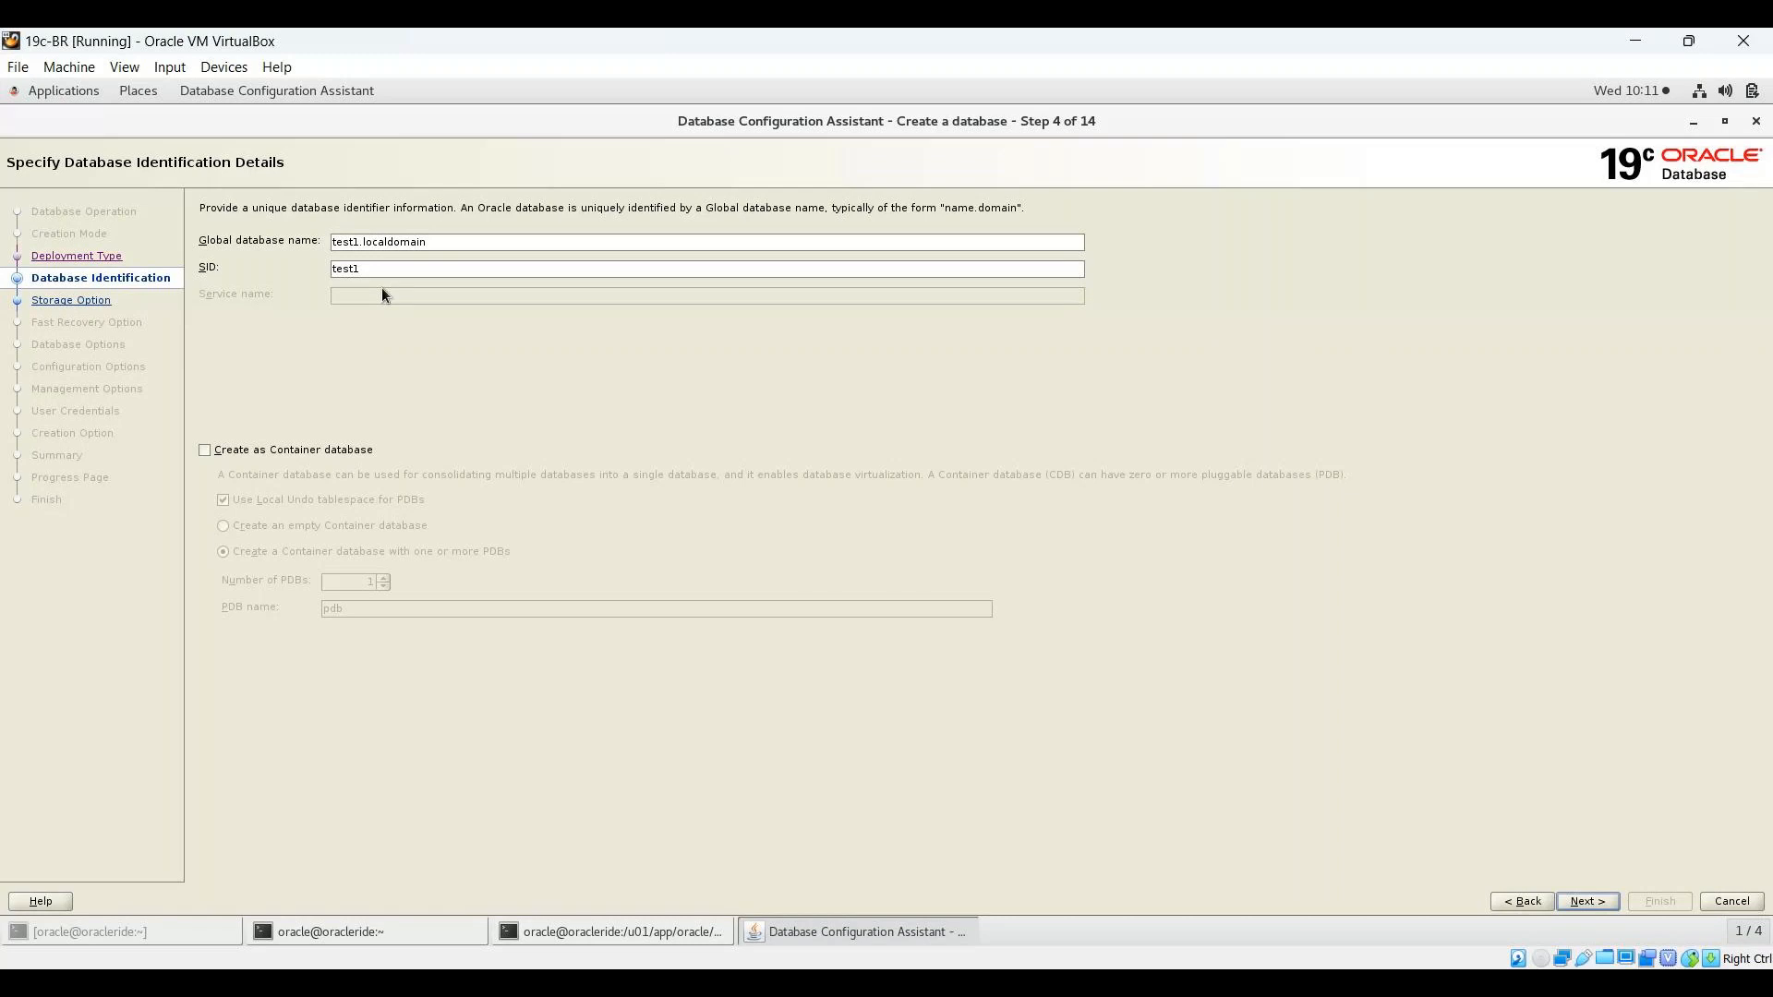
{"action": "key", "text": "alt+n"}
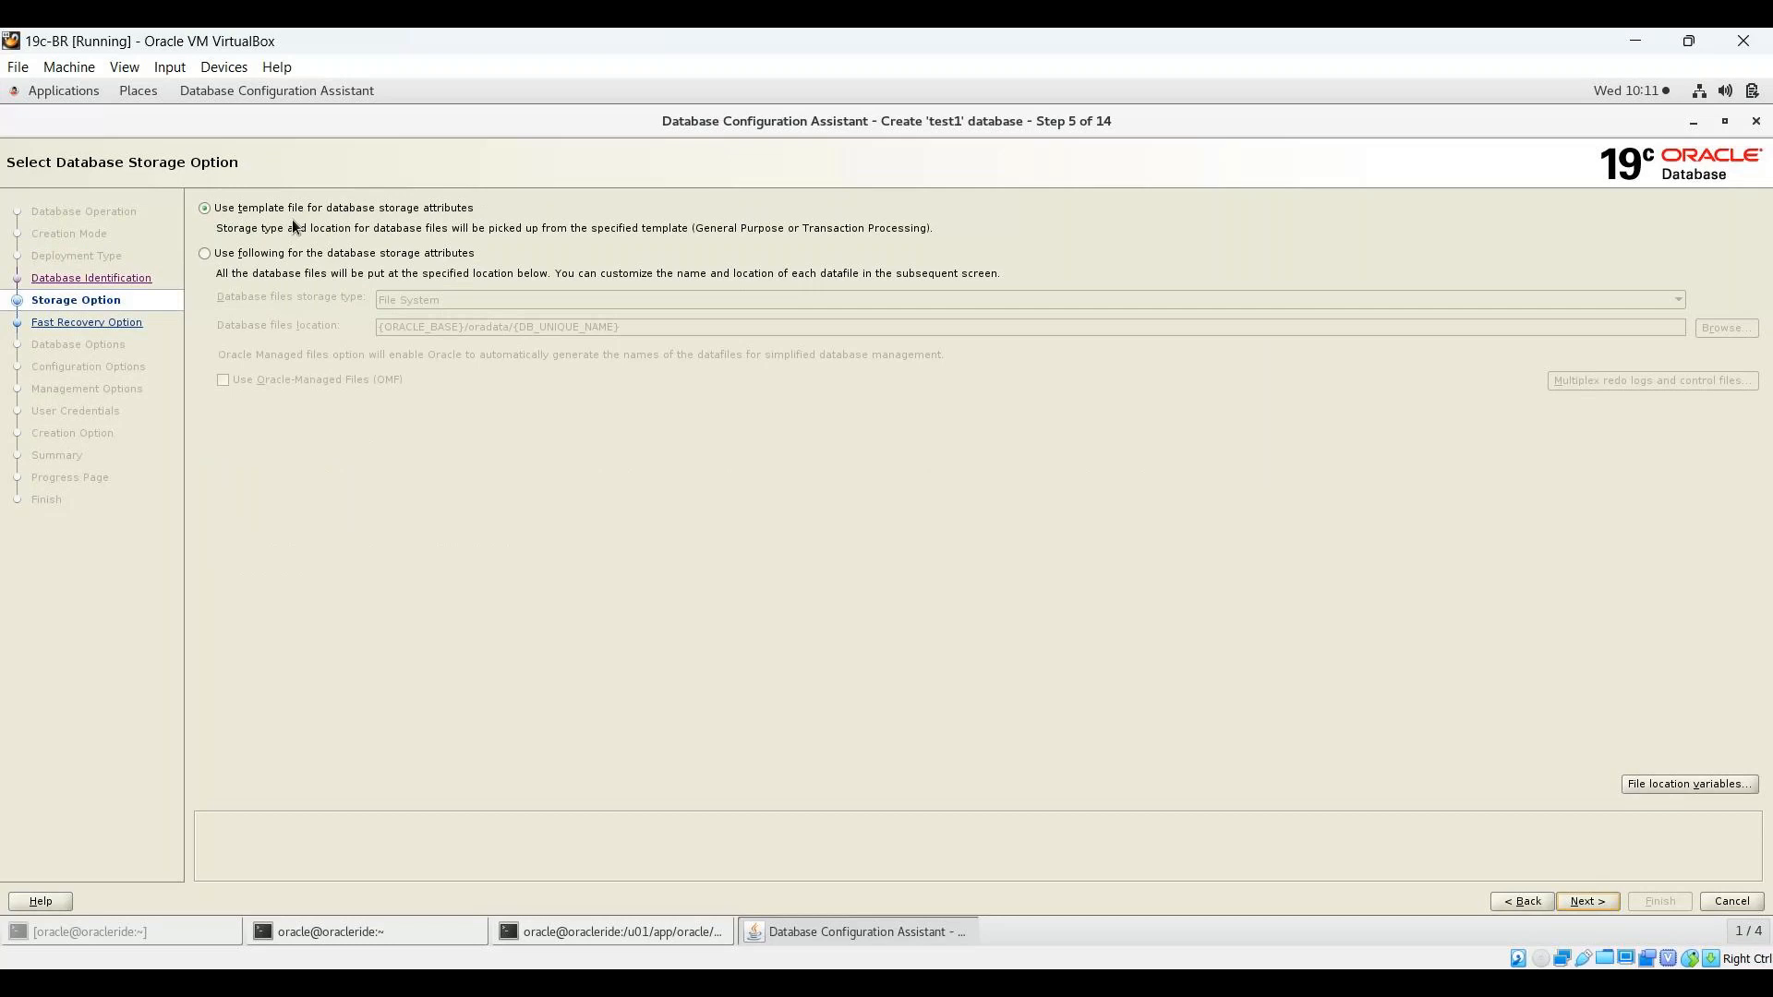
Step: Use explicit File System storage attributes for the database files and continue without a fast recovery area or archiving
{"action": "left_click", "coordinate": [283, 255]}
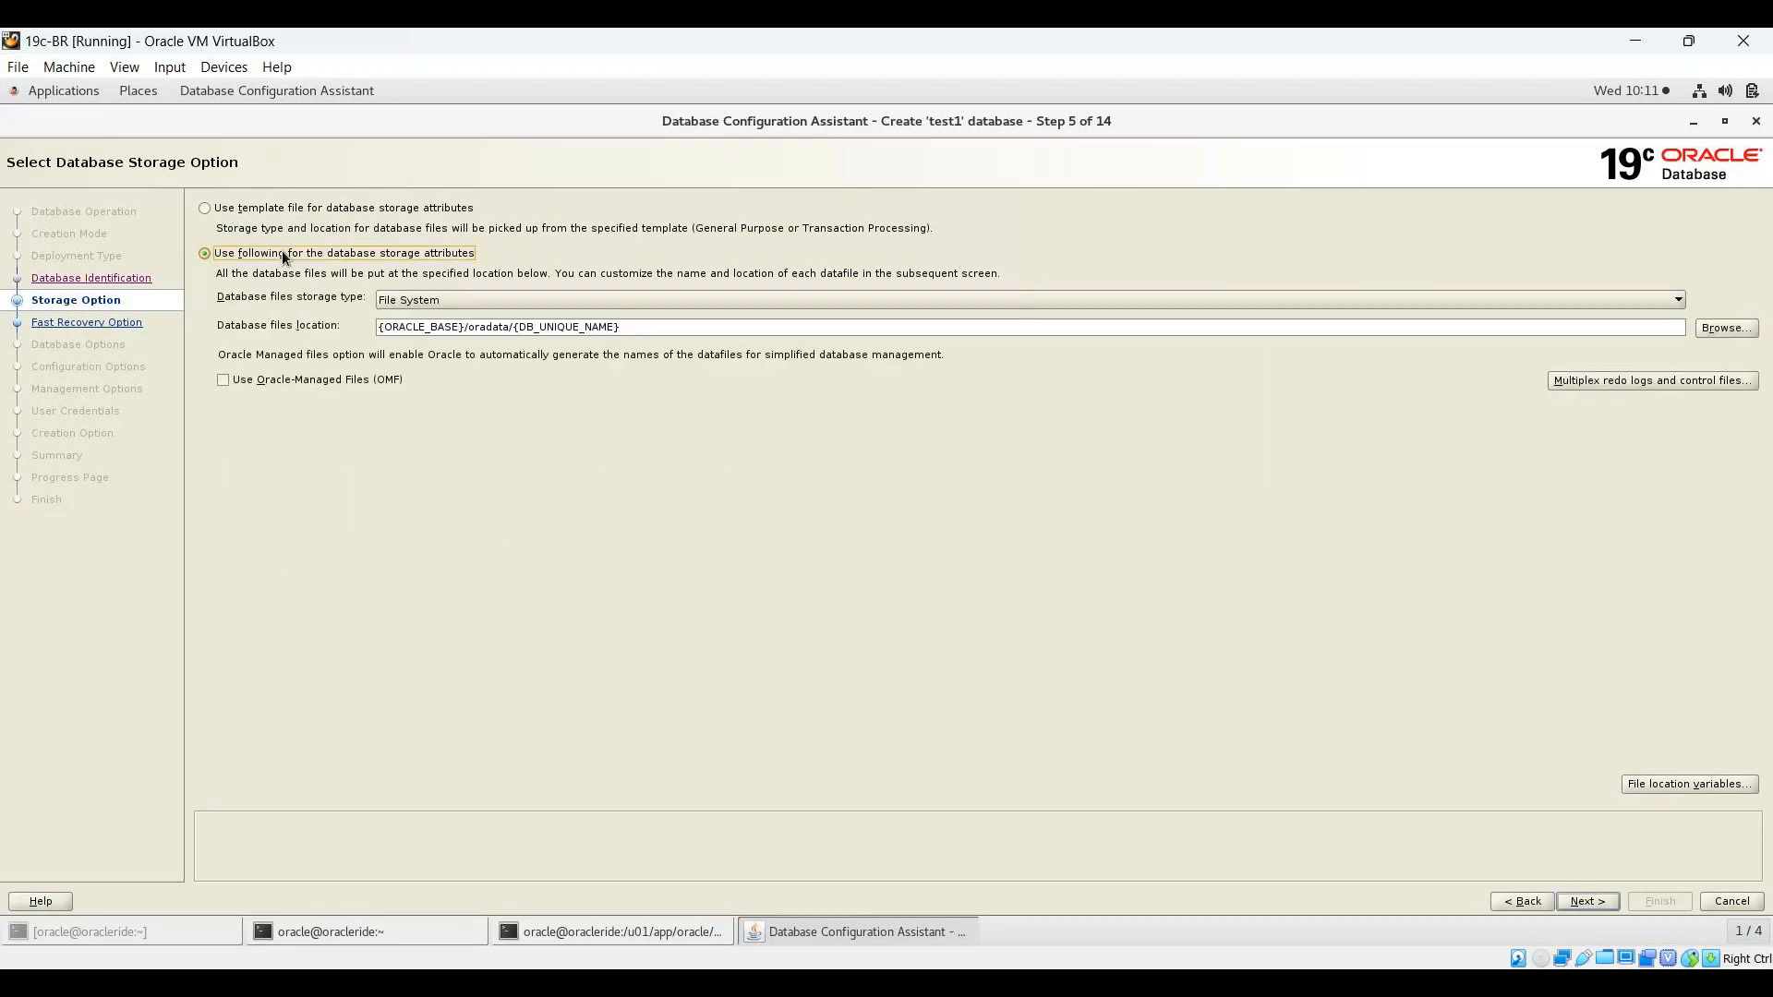
{"action": "left_click", "coordinate": [1581, 903]}
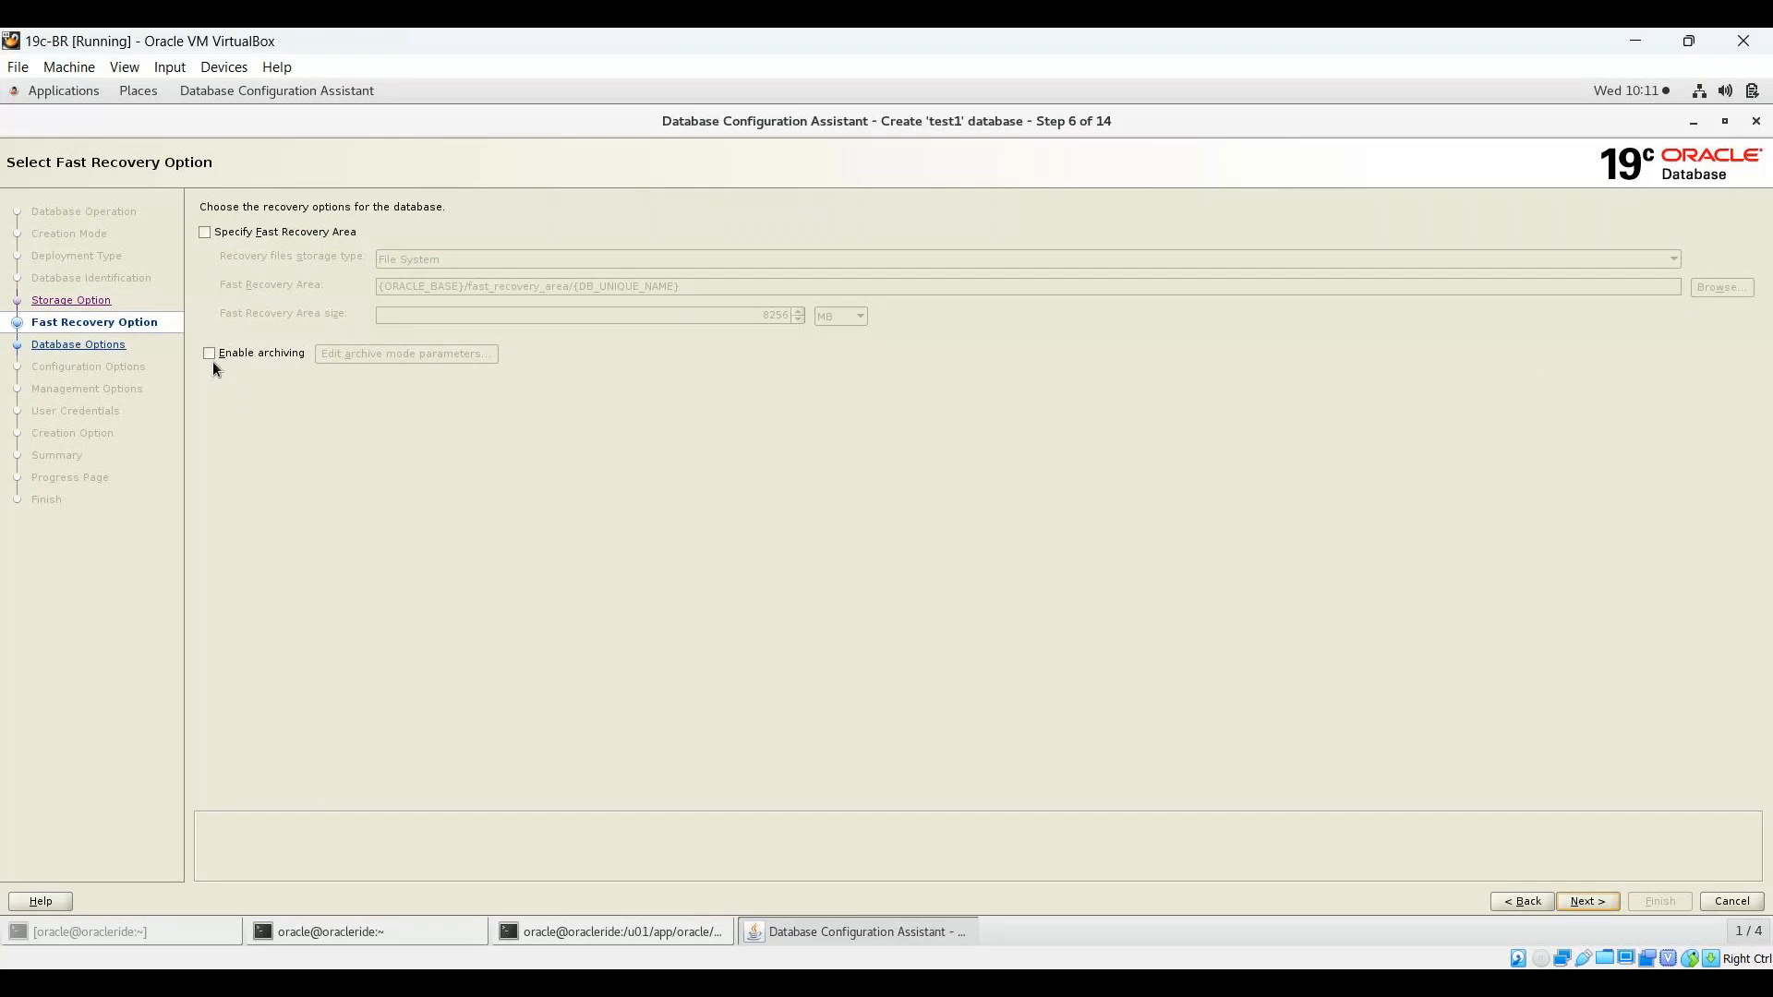
{"action": "left_click", "coordinate": [1582, 900]}
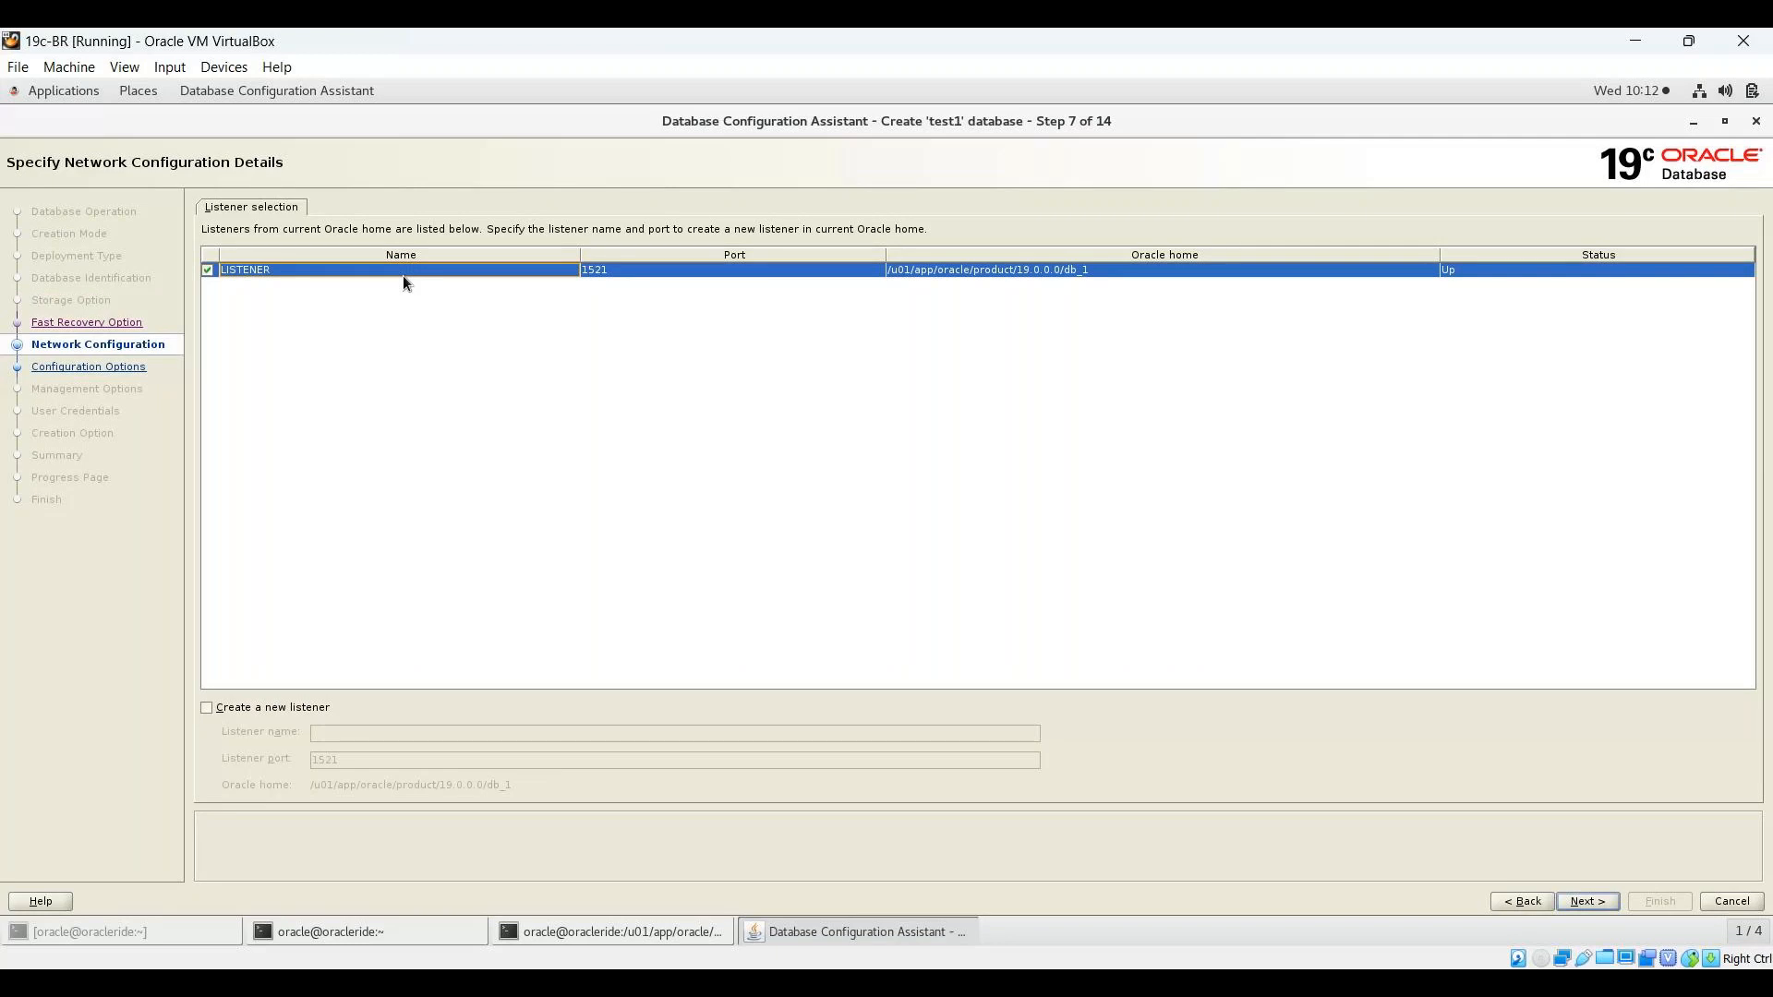
Step: Keep the existing LISTENER without creating a new listener, and continue past Oracle Database Vault and Label Security without configuring them
{"action": "left_click", "coordinate": [207, 708]}
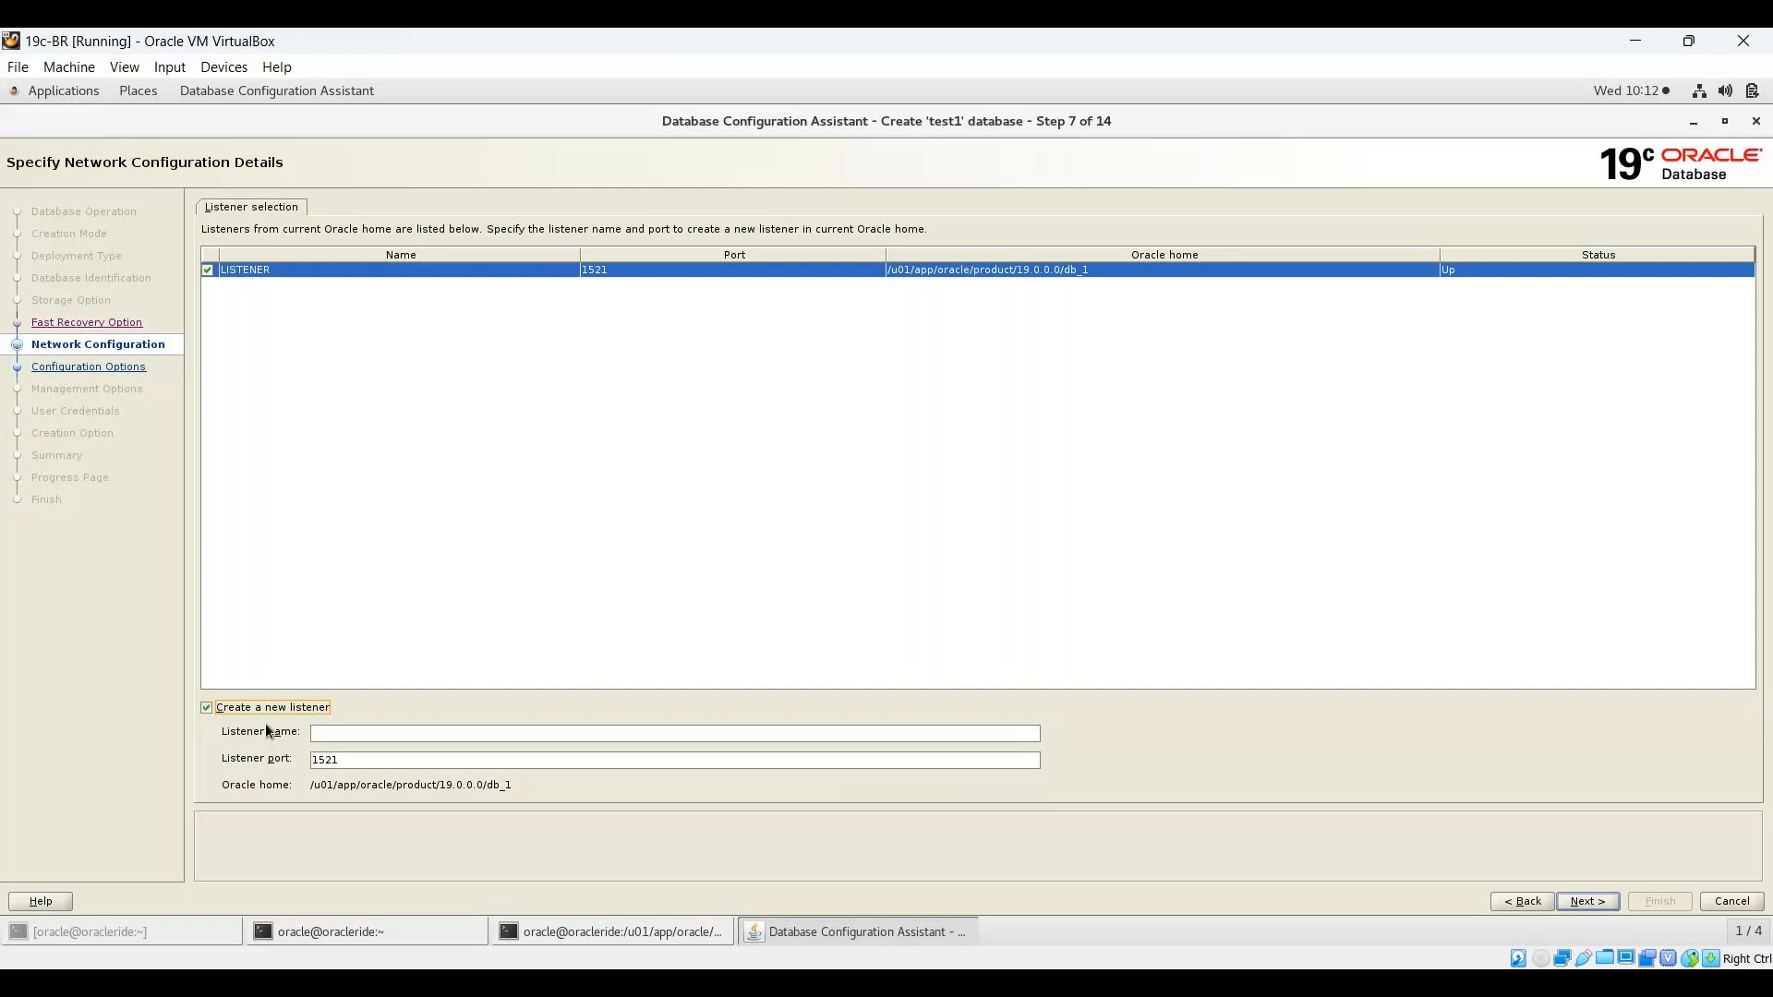
{"action": "left_click", "coordinate": [206, 709]}
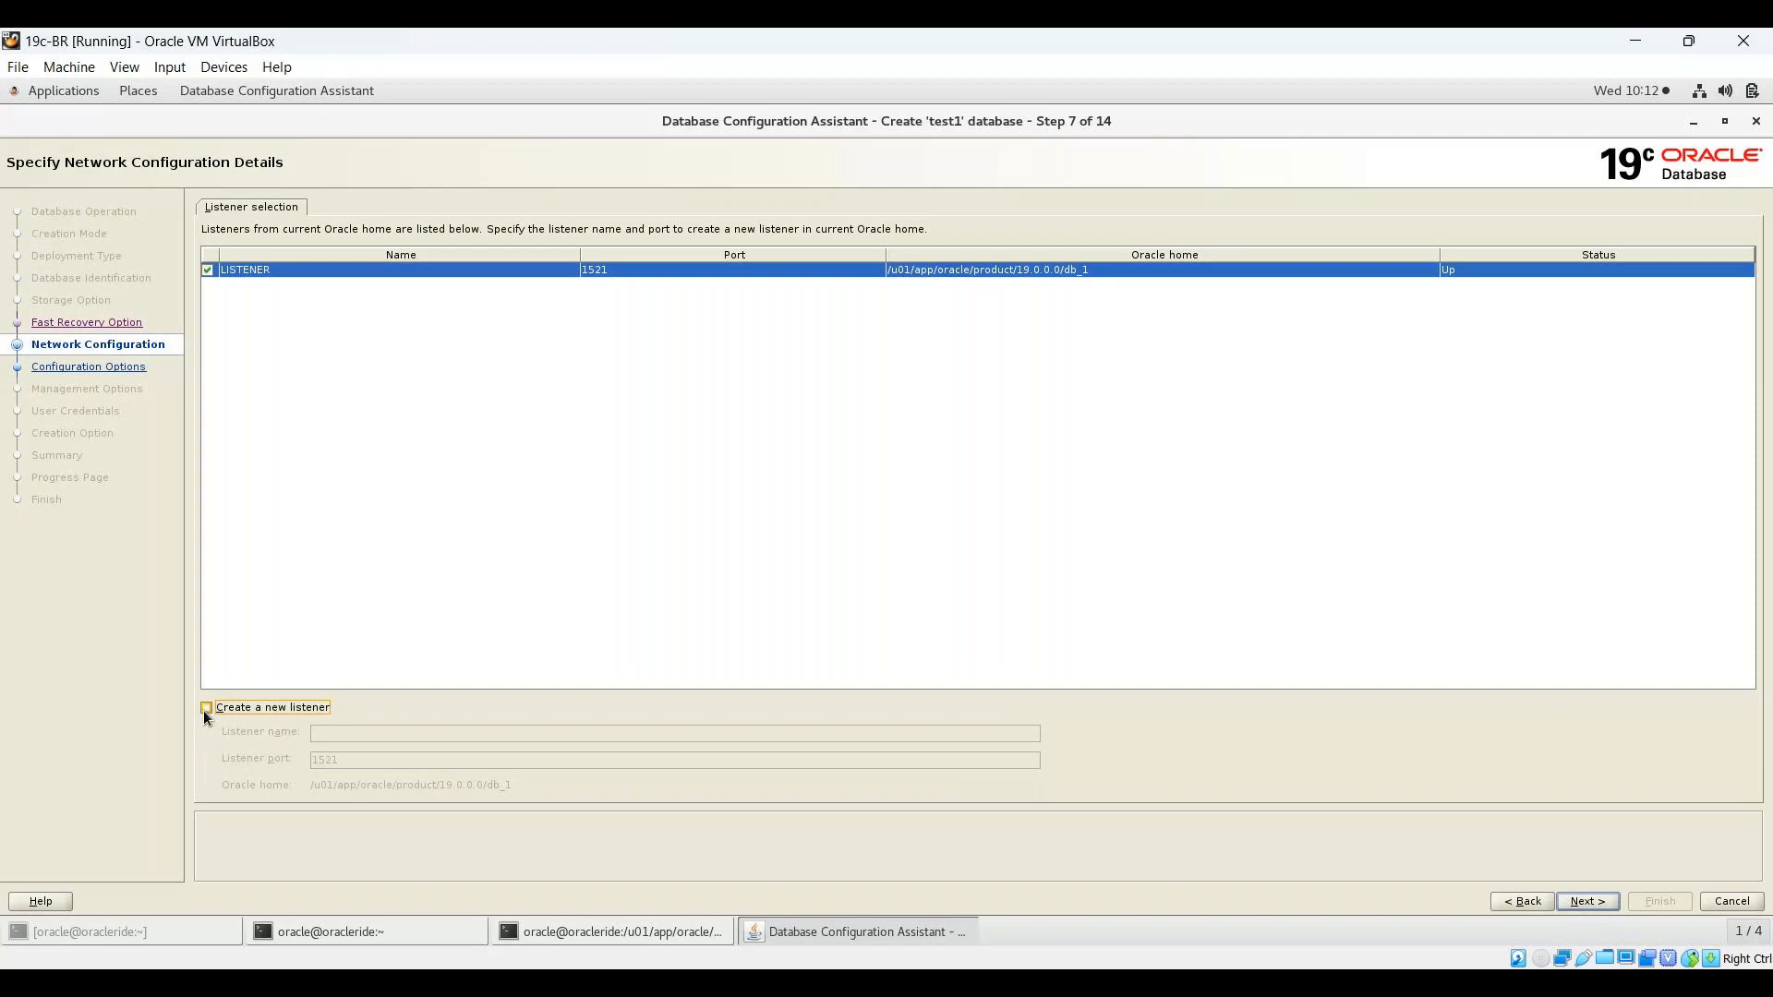
{"action": "key", "text": "alt+n"}
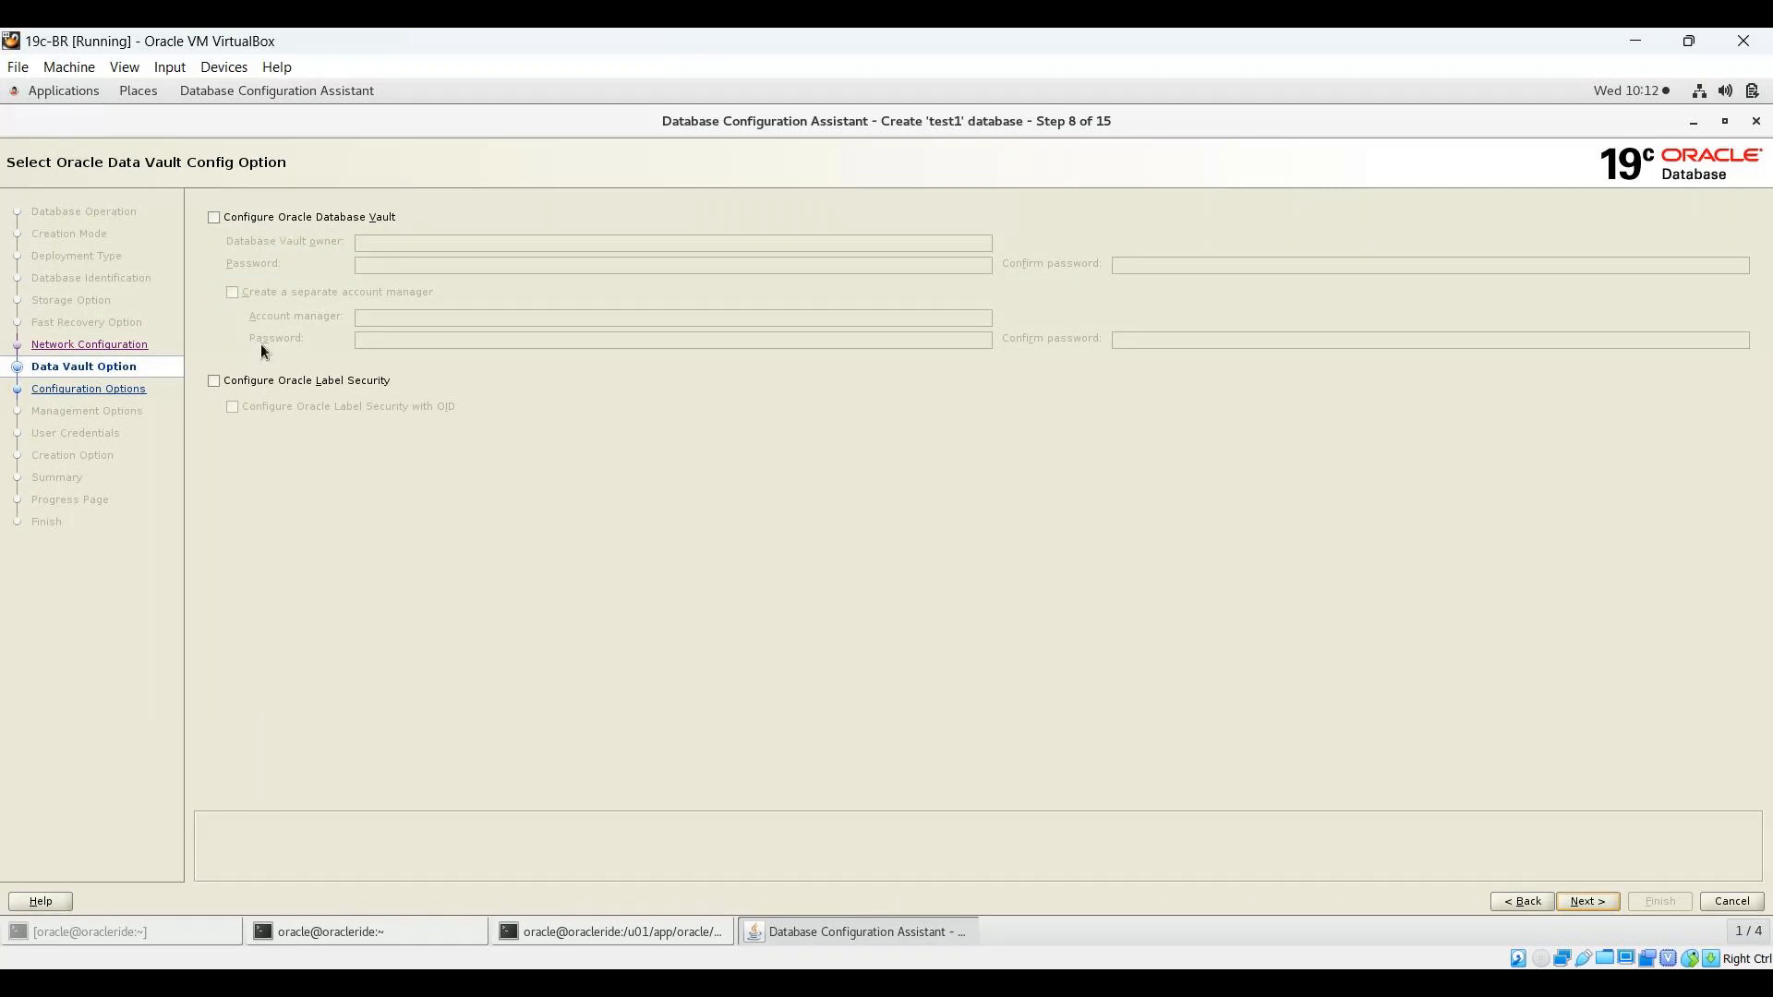
{"action": "key", "text": "alt+n"}
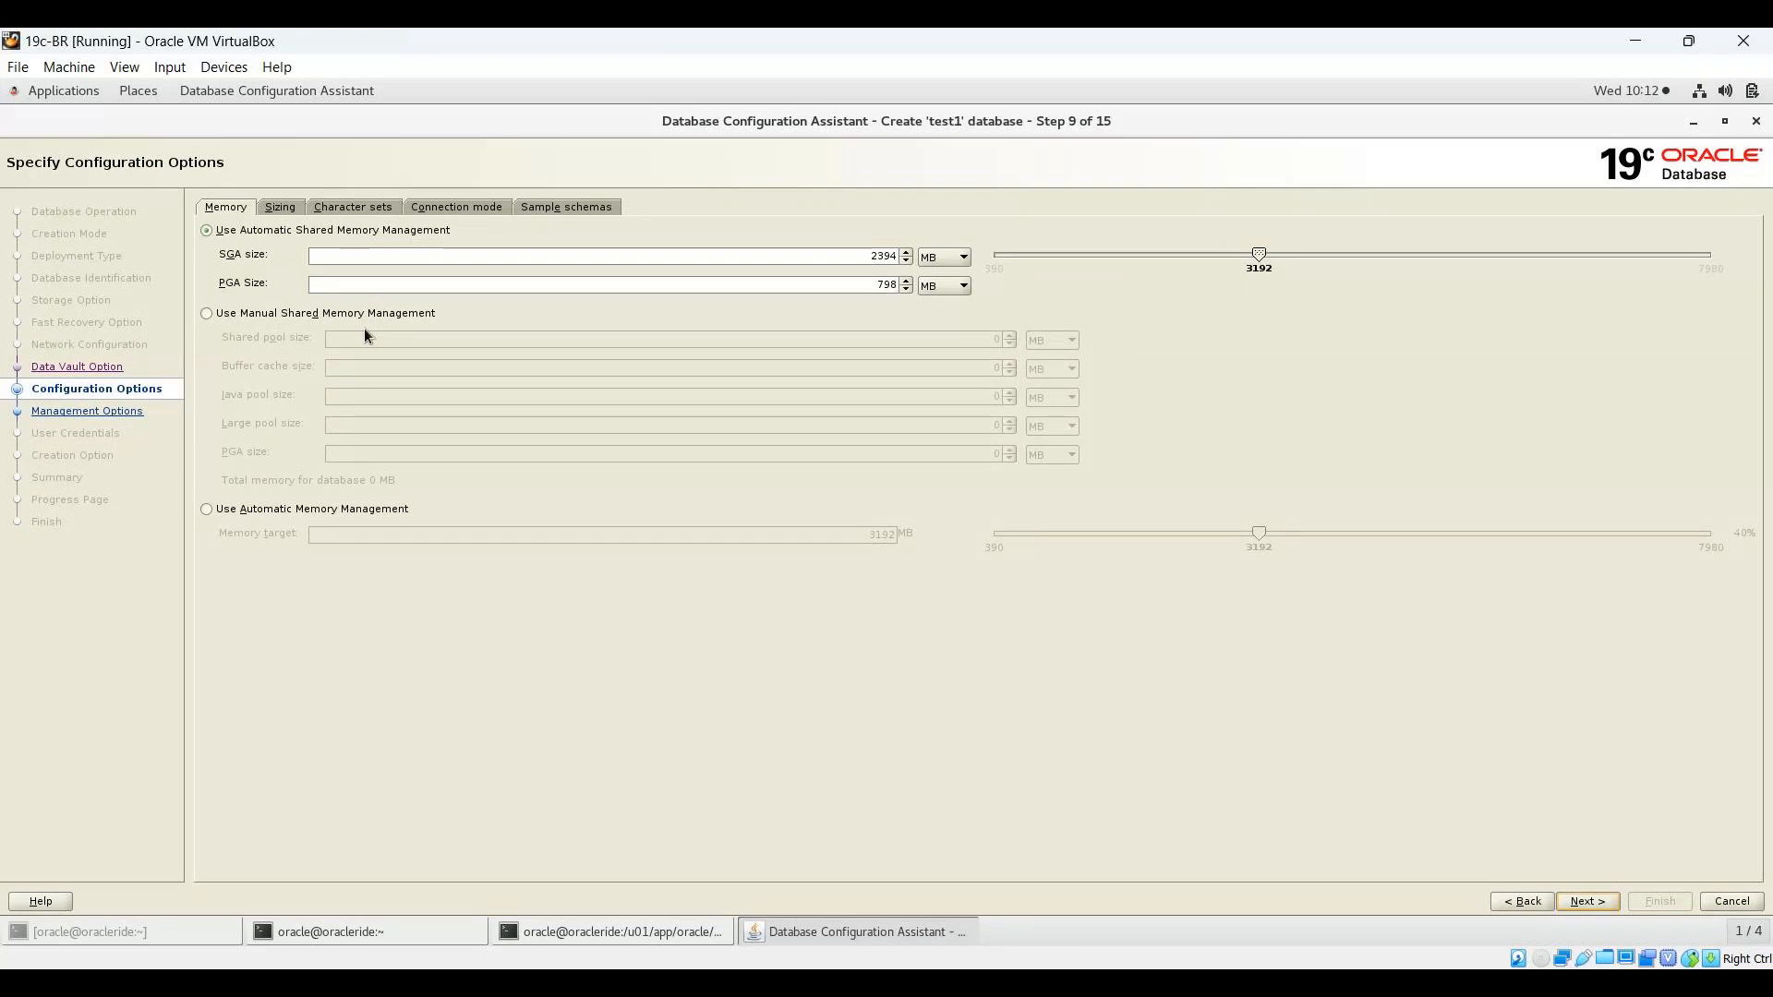
Step: Compare the manual shared and automatic memory management options, and return to Automatic Shared Memory Management
{"action": "left_click", "coordinate": [282, 209]}
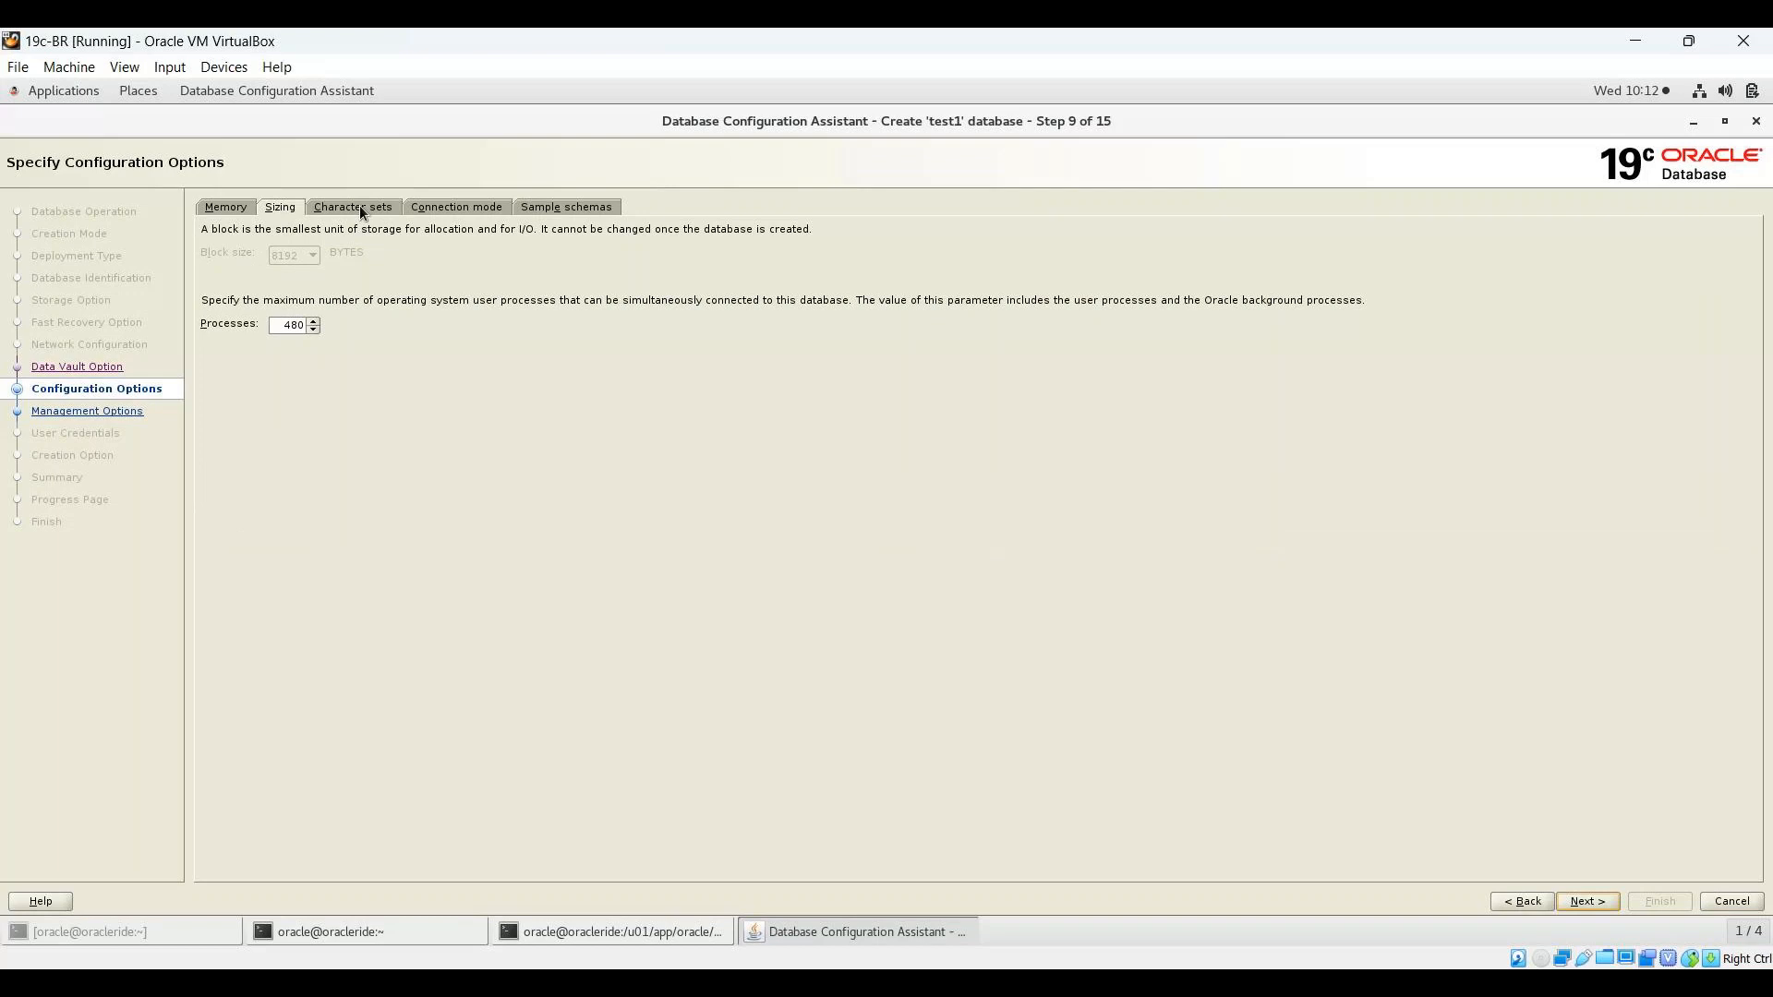
{"action": "key", "text": "alt+e"}
{"action": "left_click", "coordinate": [222, 208]}
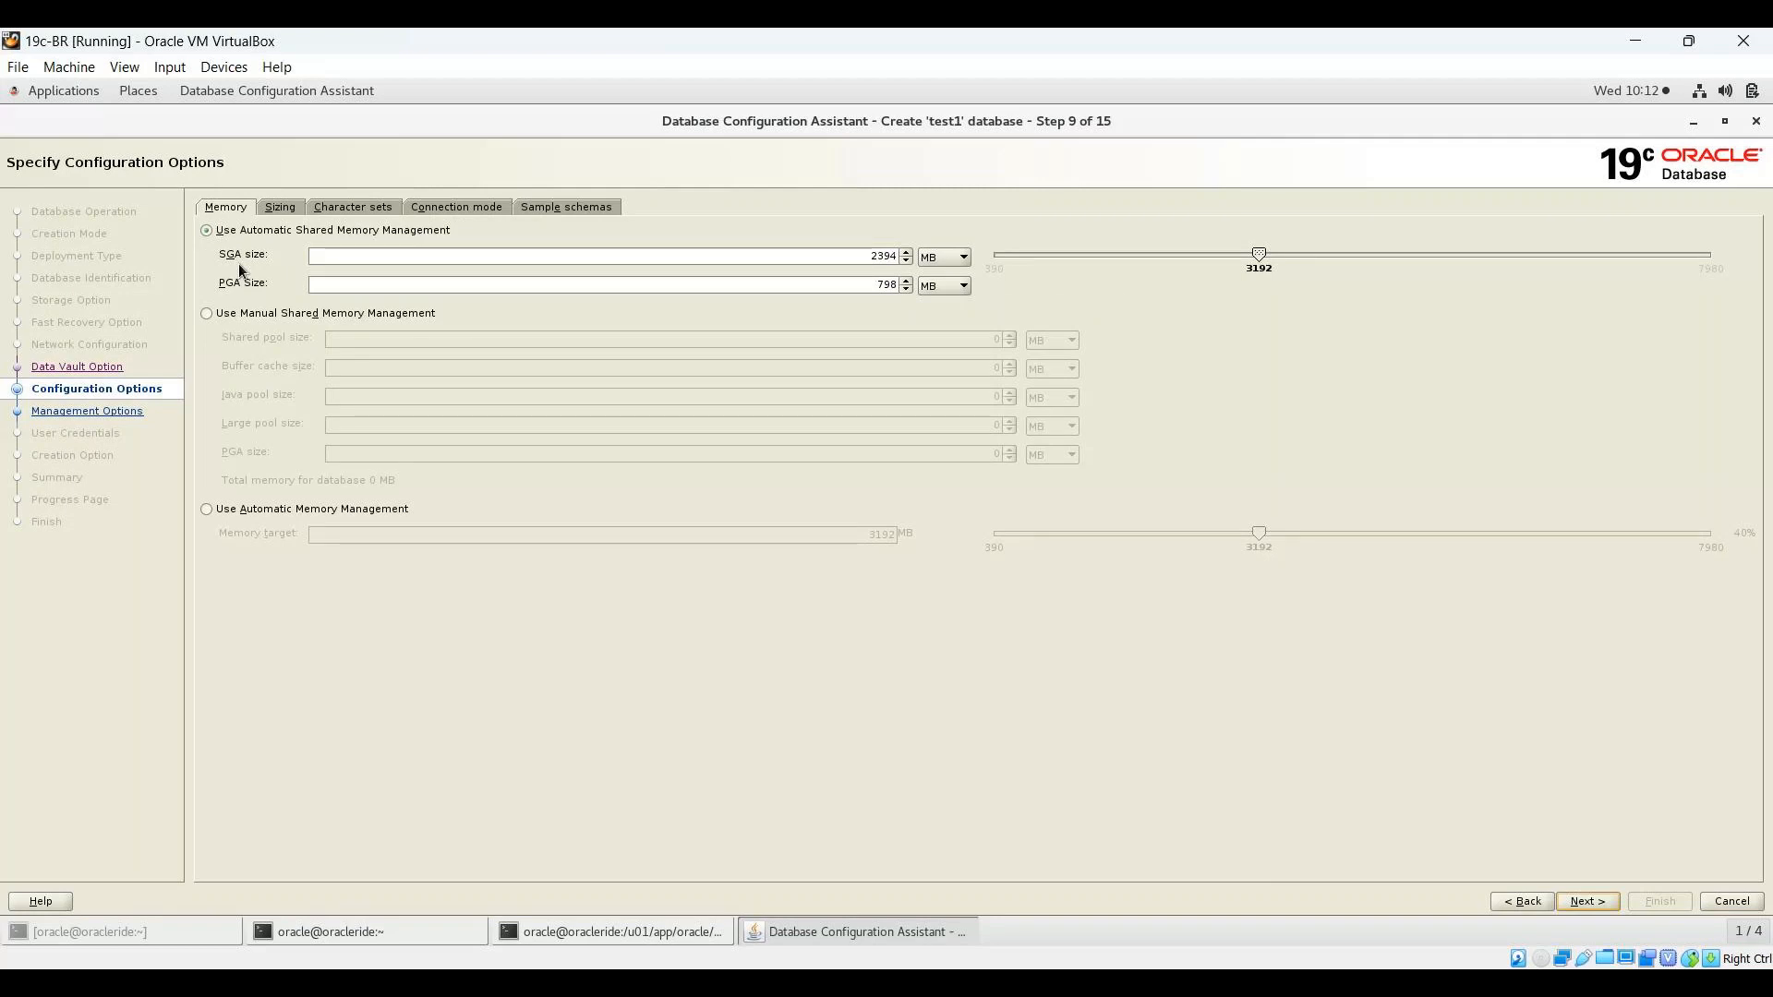
{"action": "left_click", "coordinate": [203, 314]}
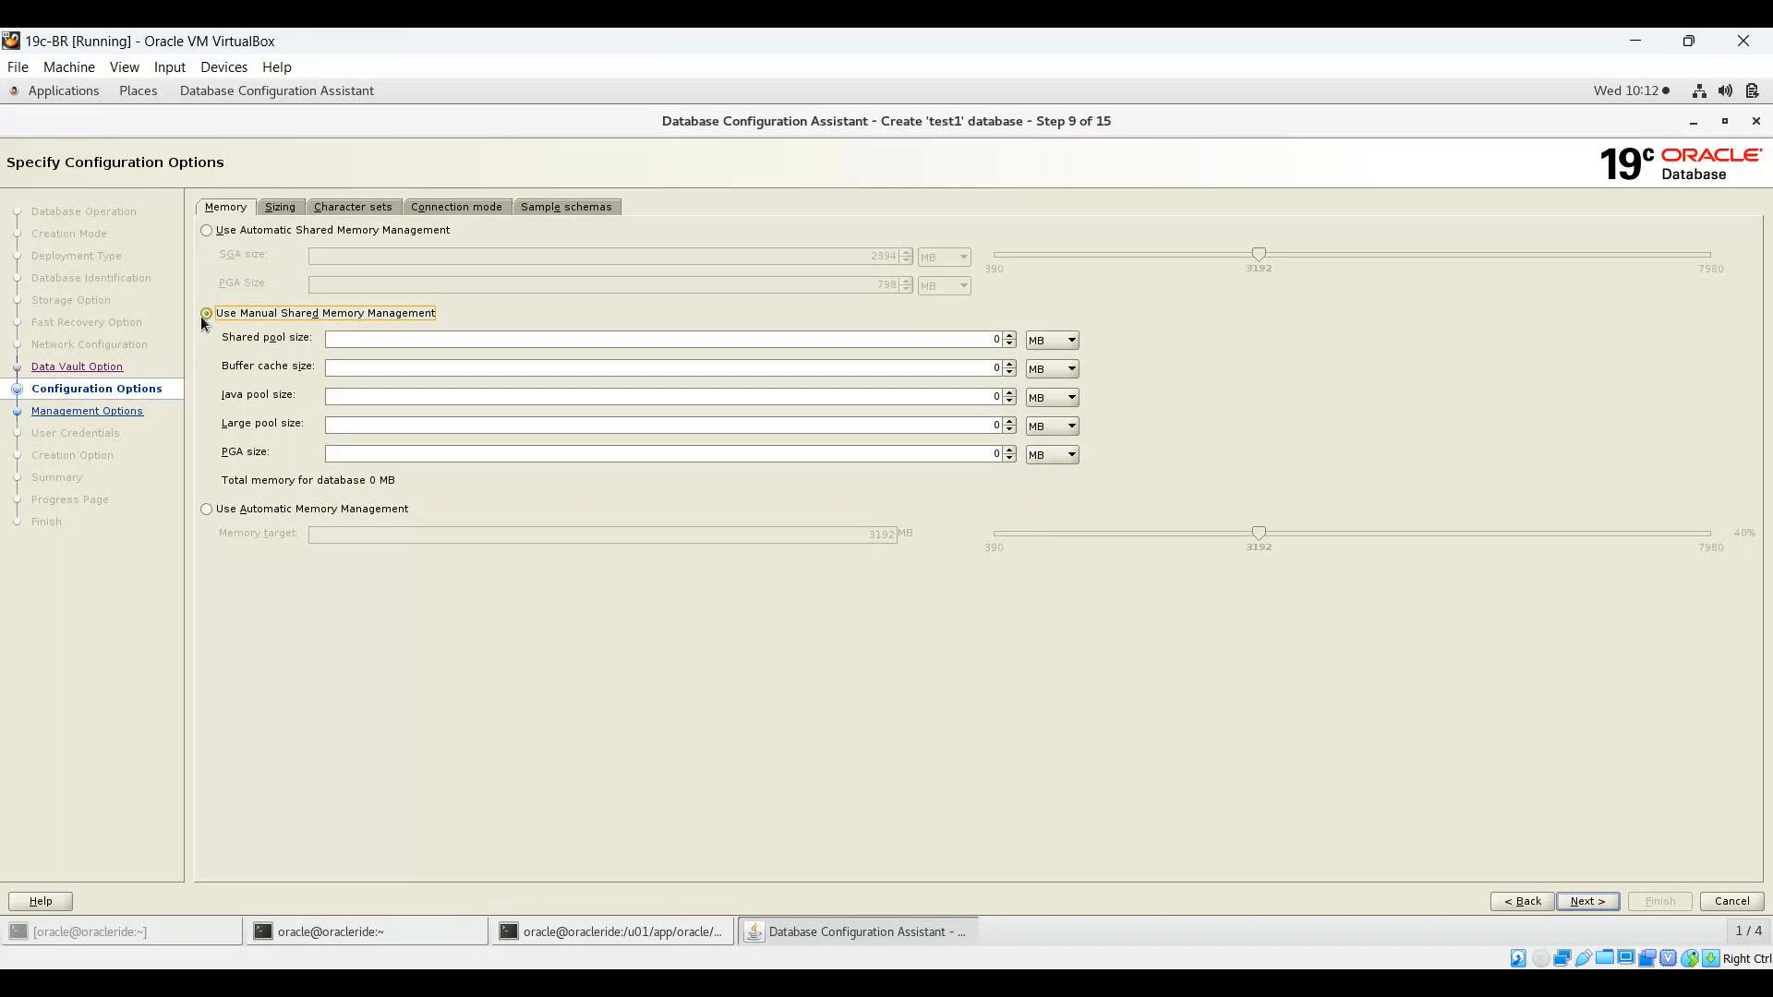
{"action": "left_click", "coordinate": [206, 509]}
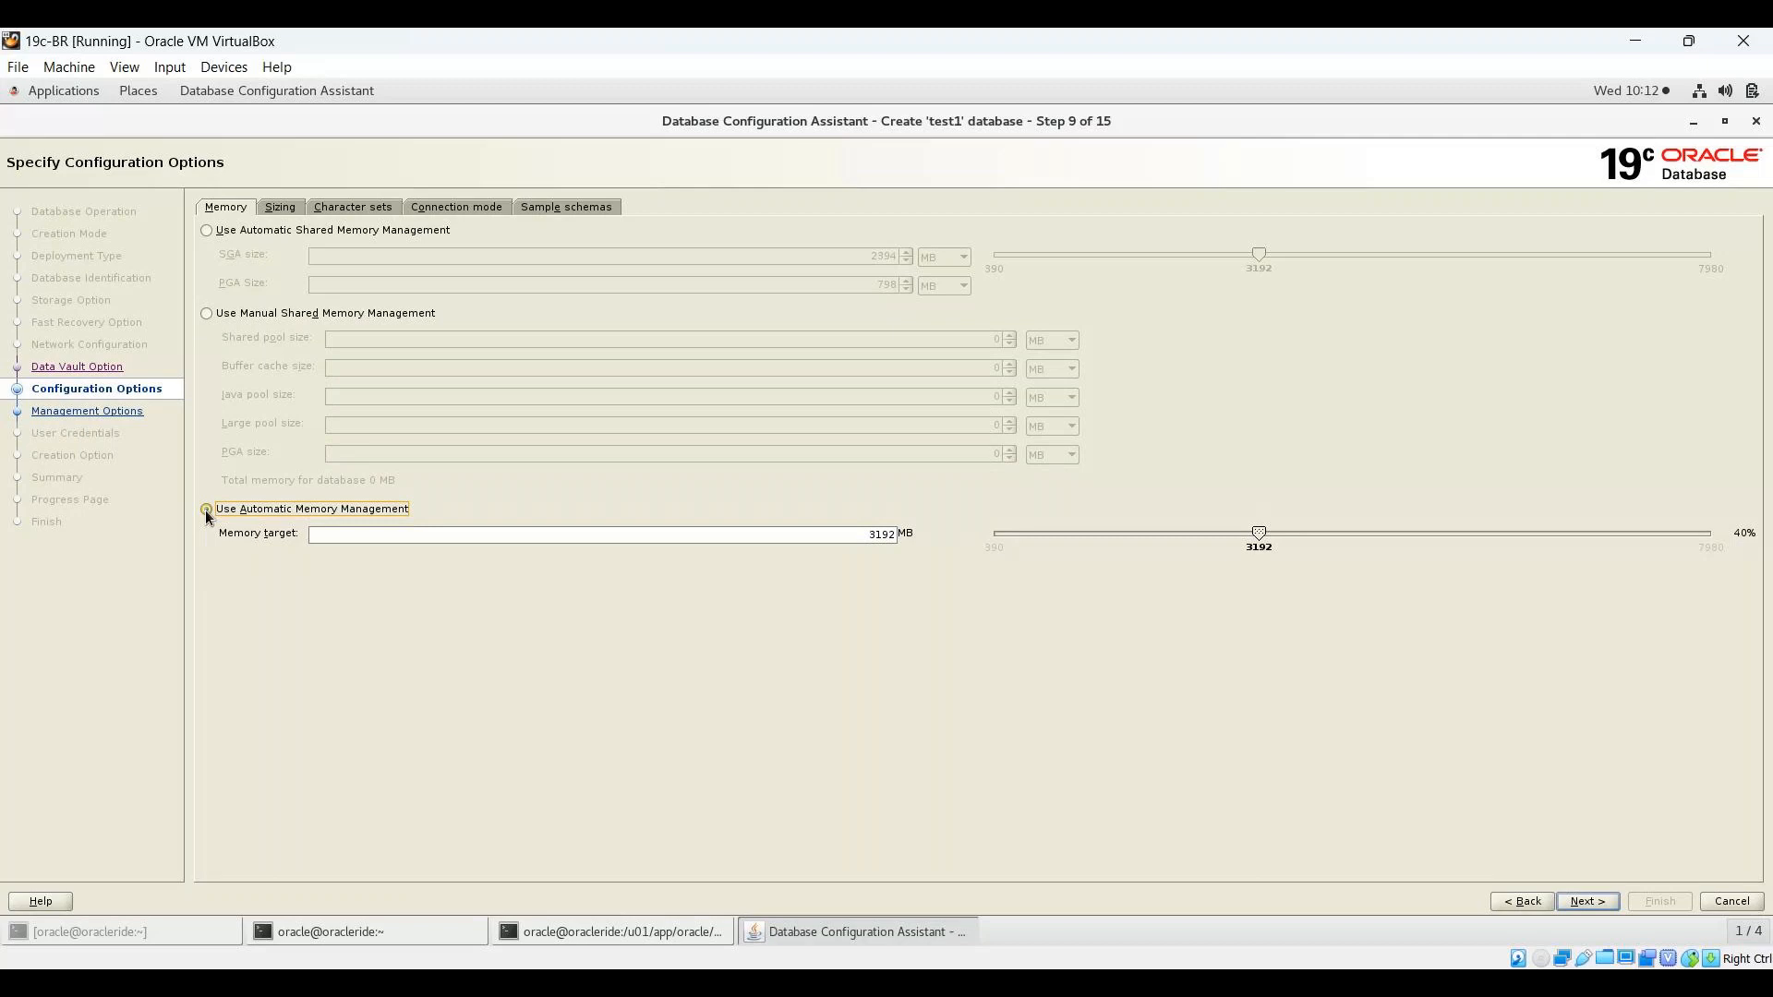
{"action": "left_click", "coordinate": [277, 230]}
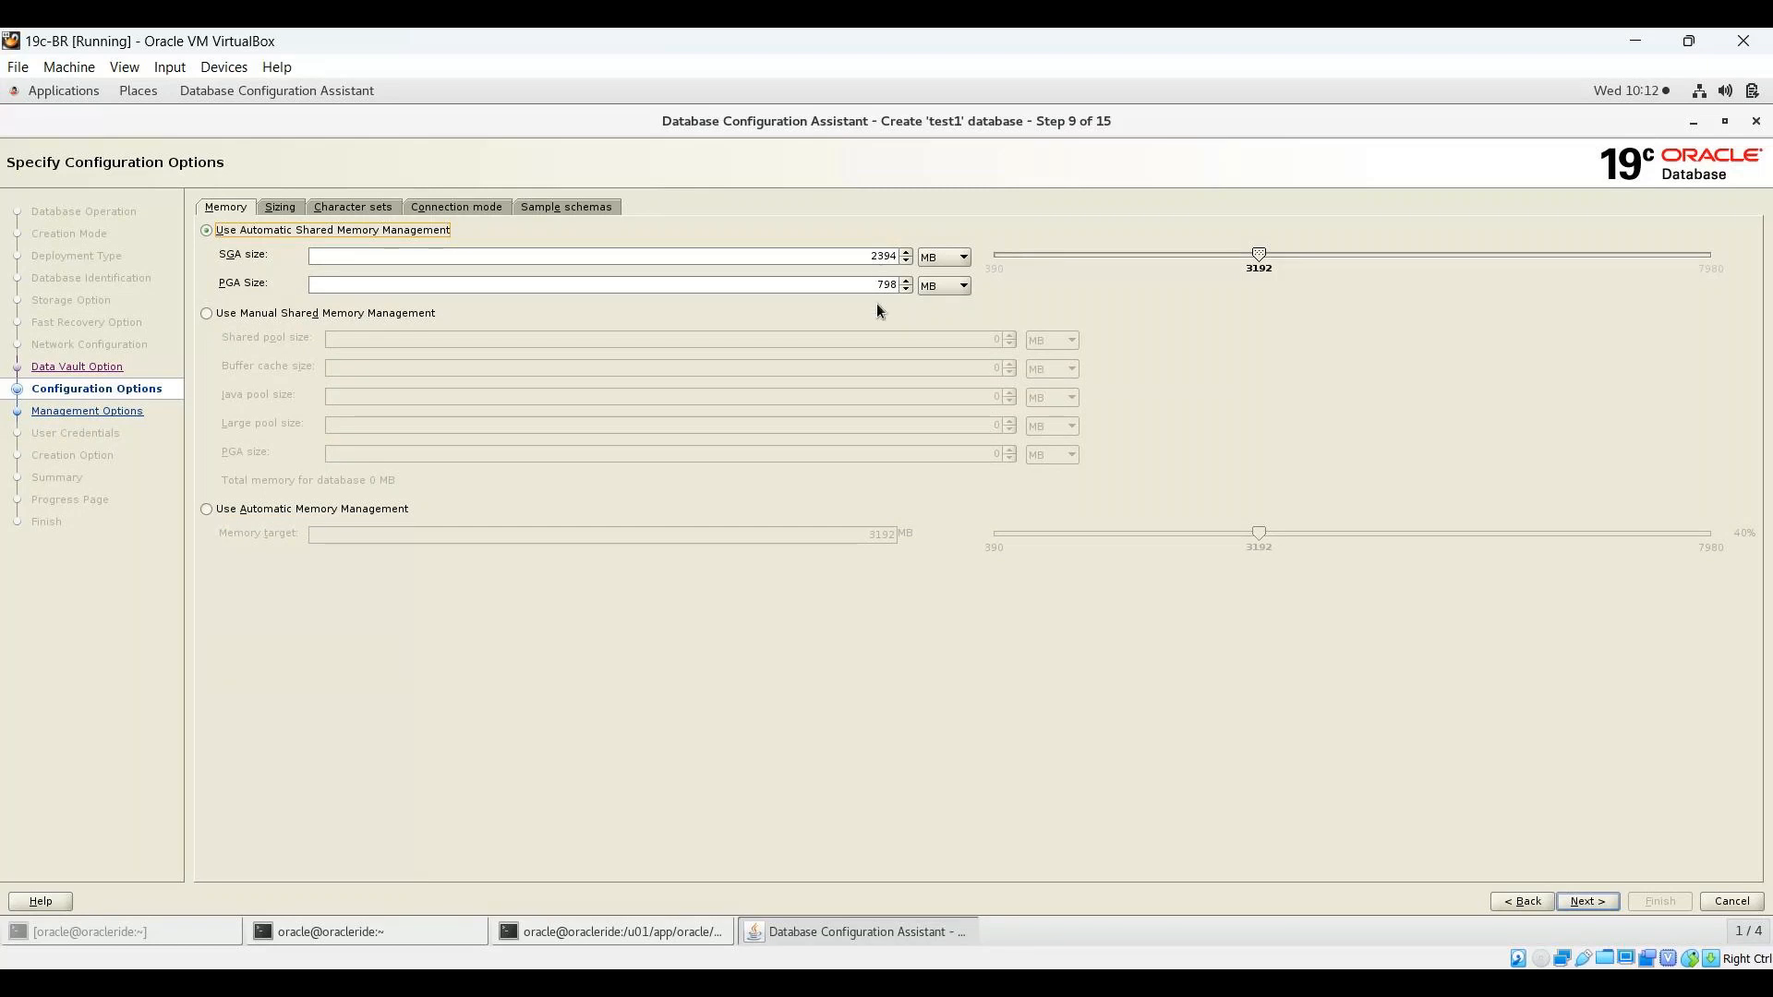
Step: Review the sizing, character set and connection mode settings, add sample schemas to the database, and continue to the management options
{"action": "left_click", "coordinate": [281, 207]}
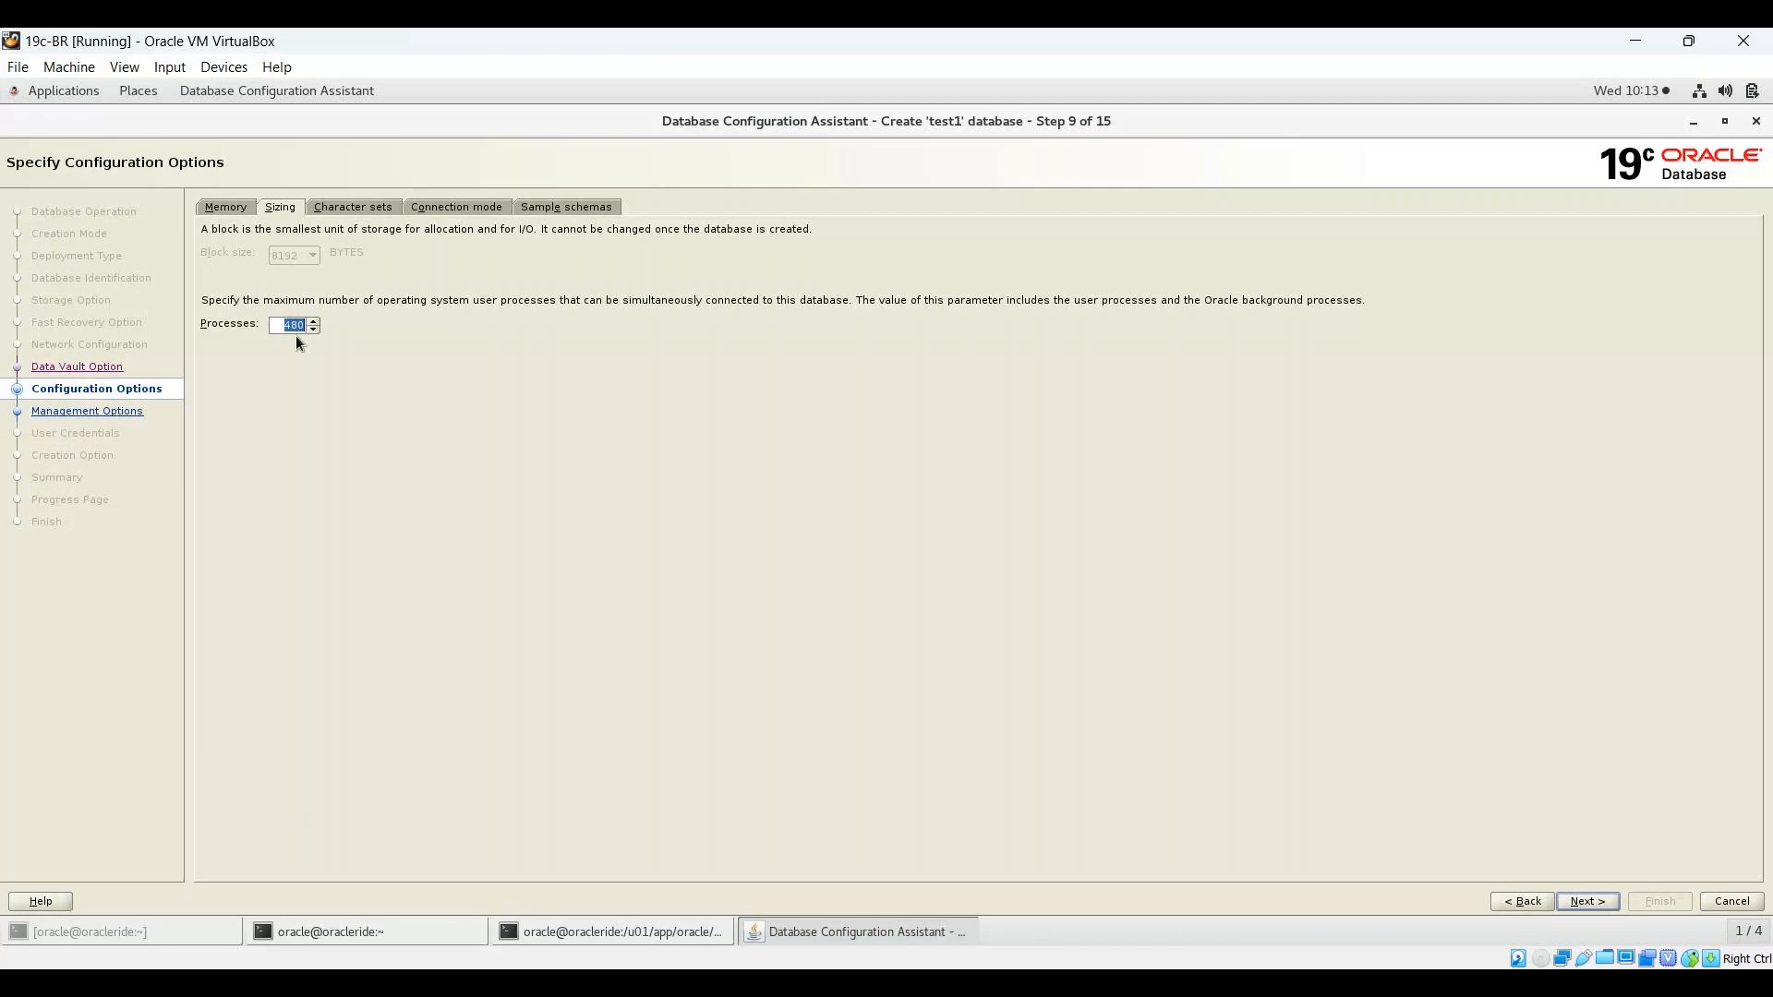
{"action": "key", "text": "ctrl+Page_Down"}
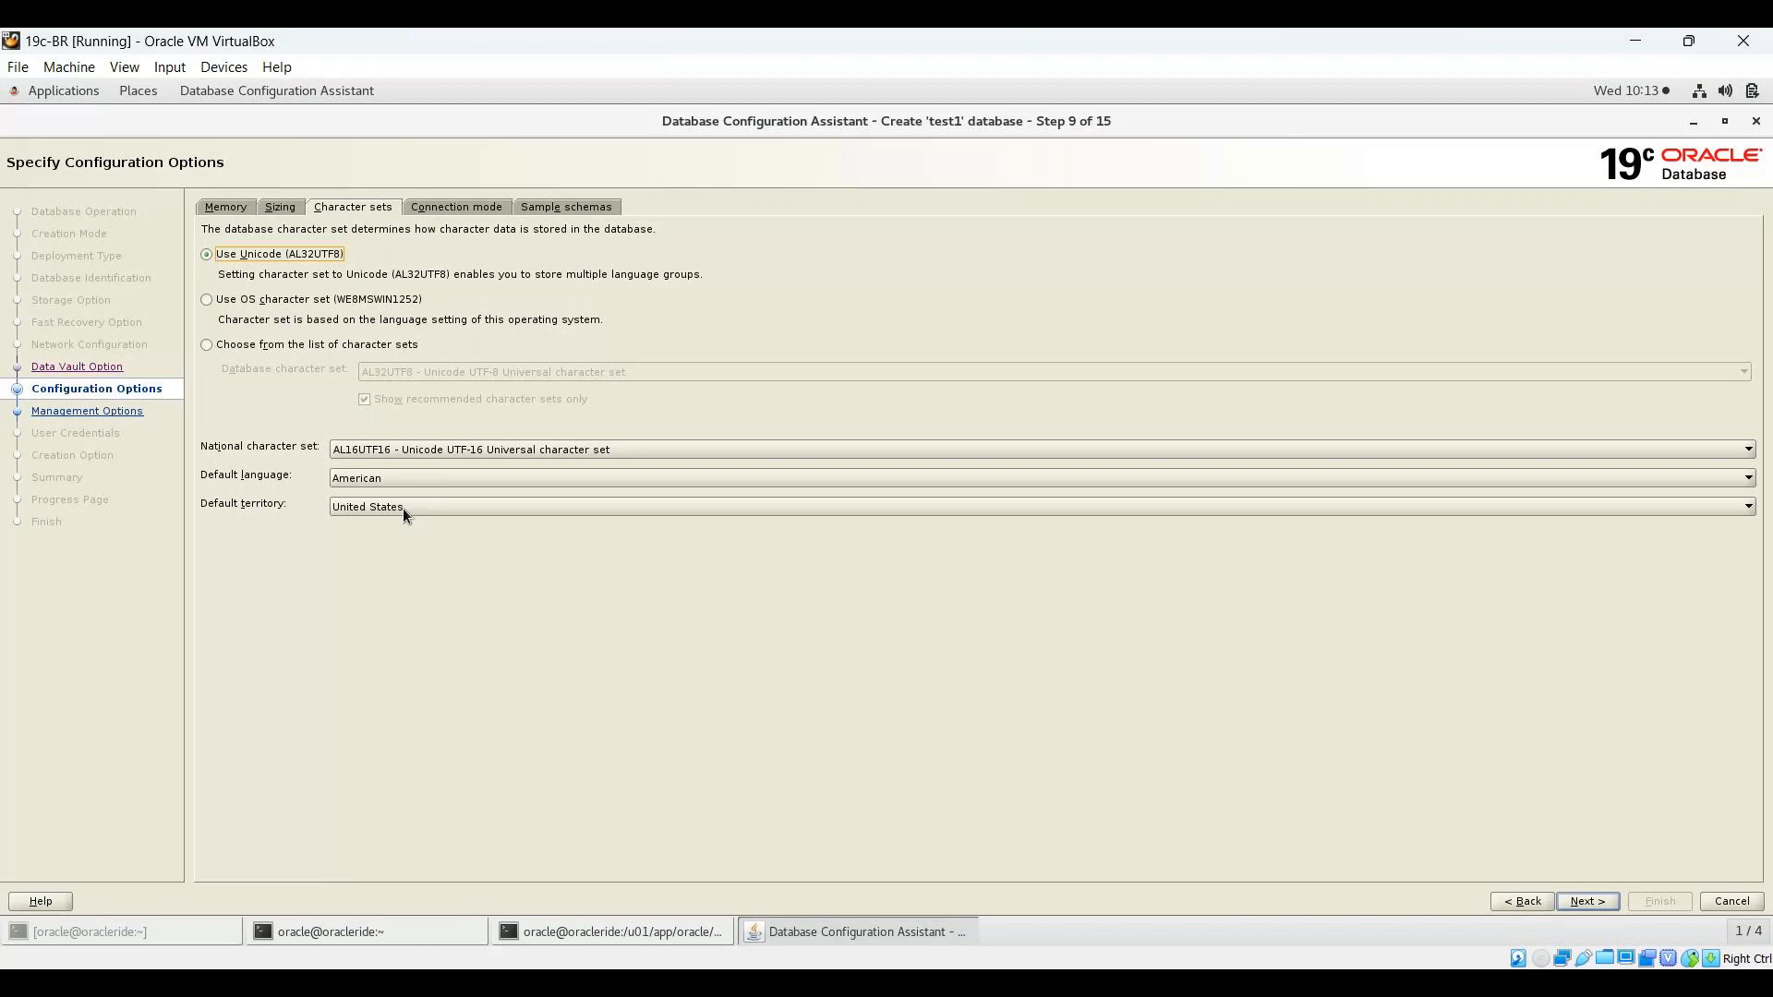
{"action": "left_click", "coordinate": [456, 207]}
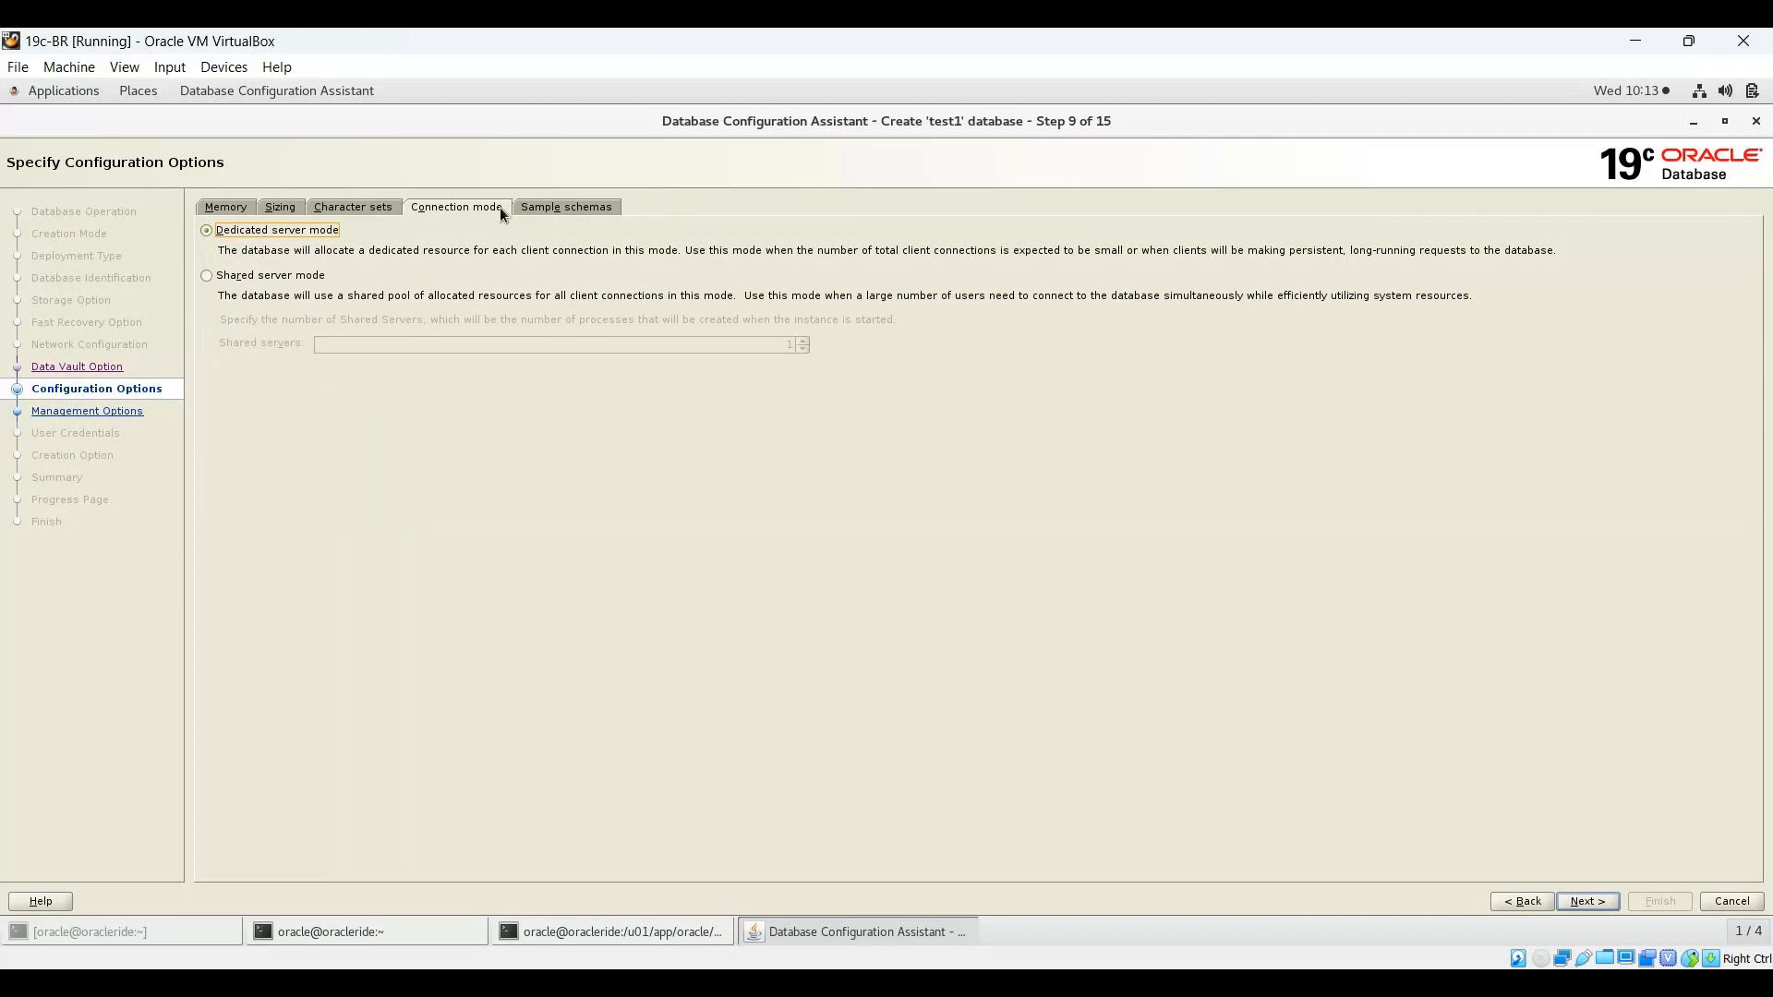
{"action": "left_click", "coordinate": [565, 207]}
{"action": "left_click", "coordinate": [207, 254]}
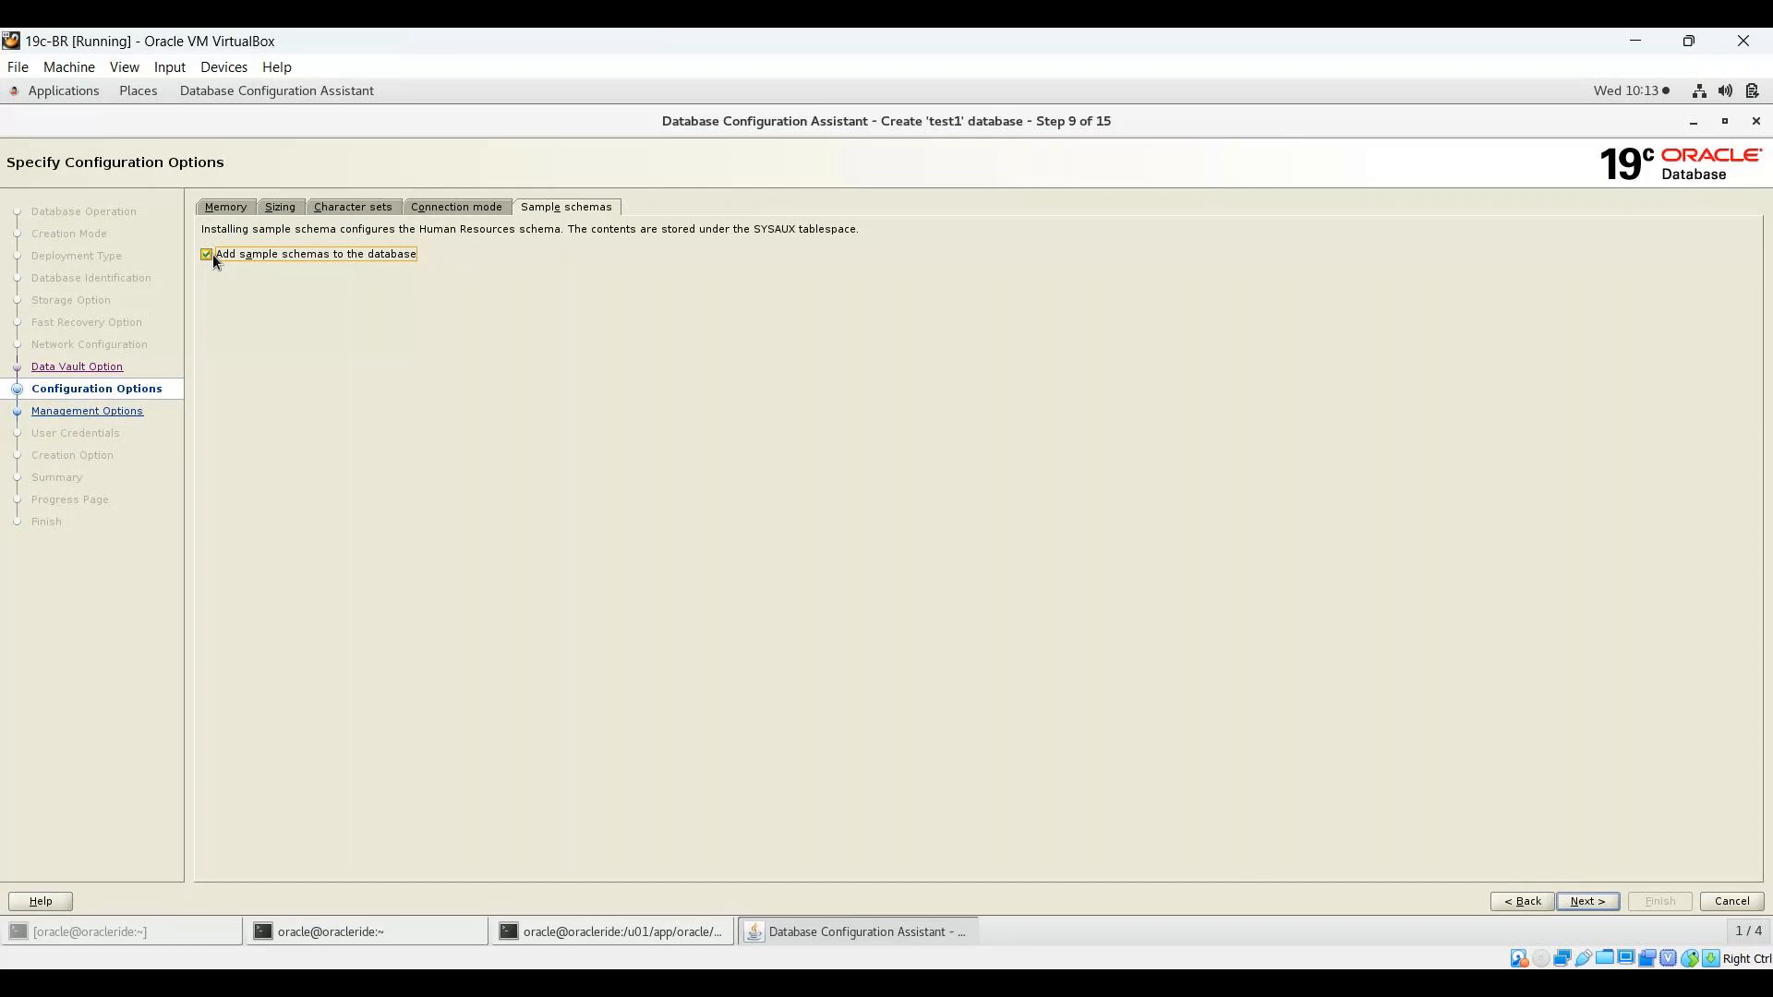
{"action": "left_click", "coordinate": [1581, 900]}
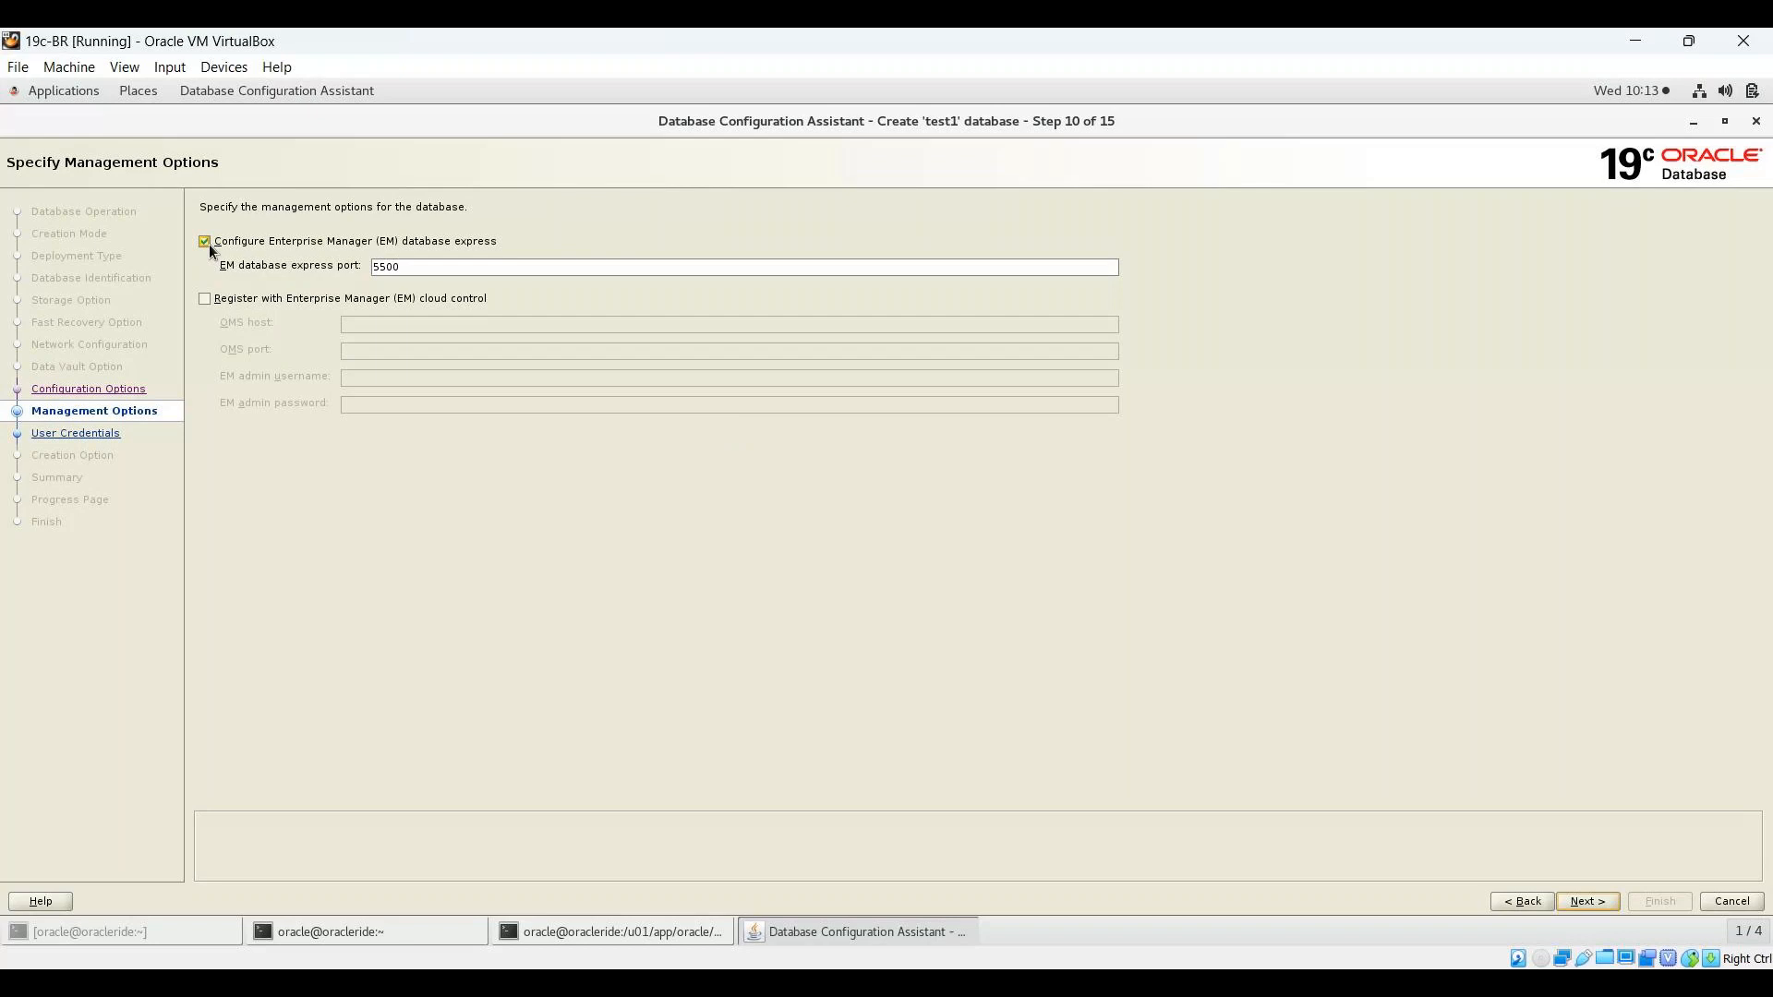
Step: Turn off Enterprise Manager database express and leave registration with Enterprise Manager cloud control off
{"action": "left_click", "coordinate": [207, 241]}
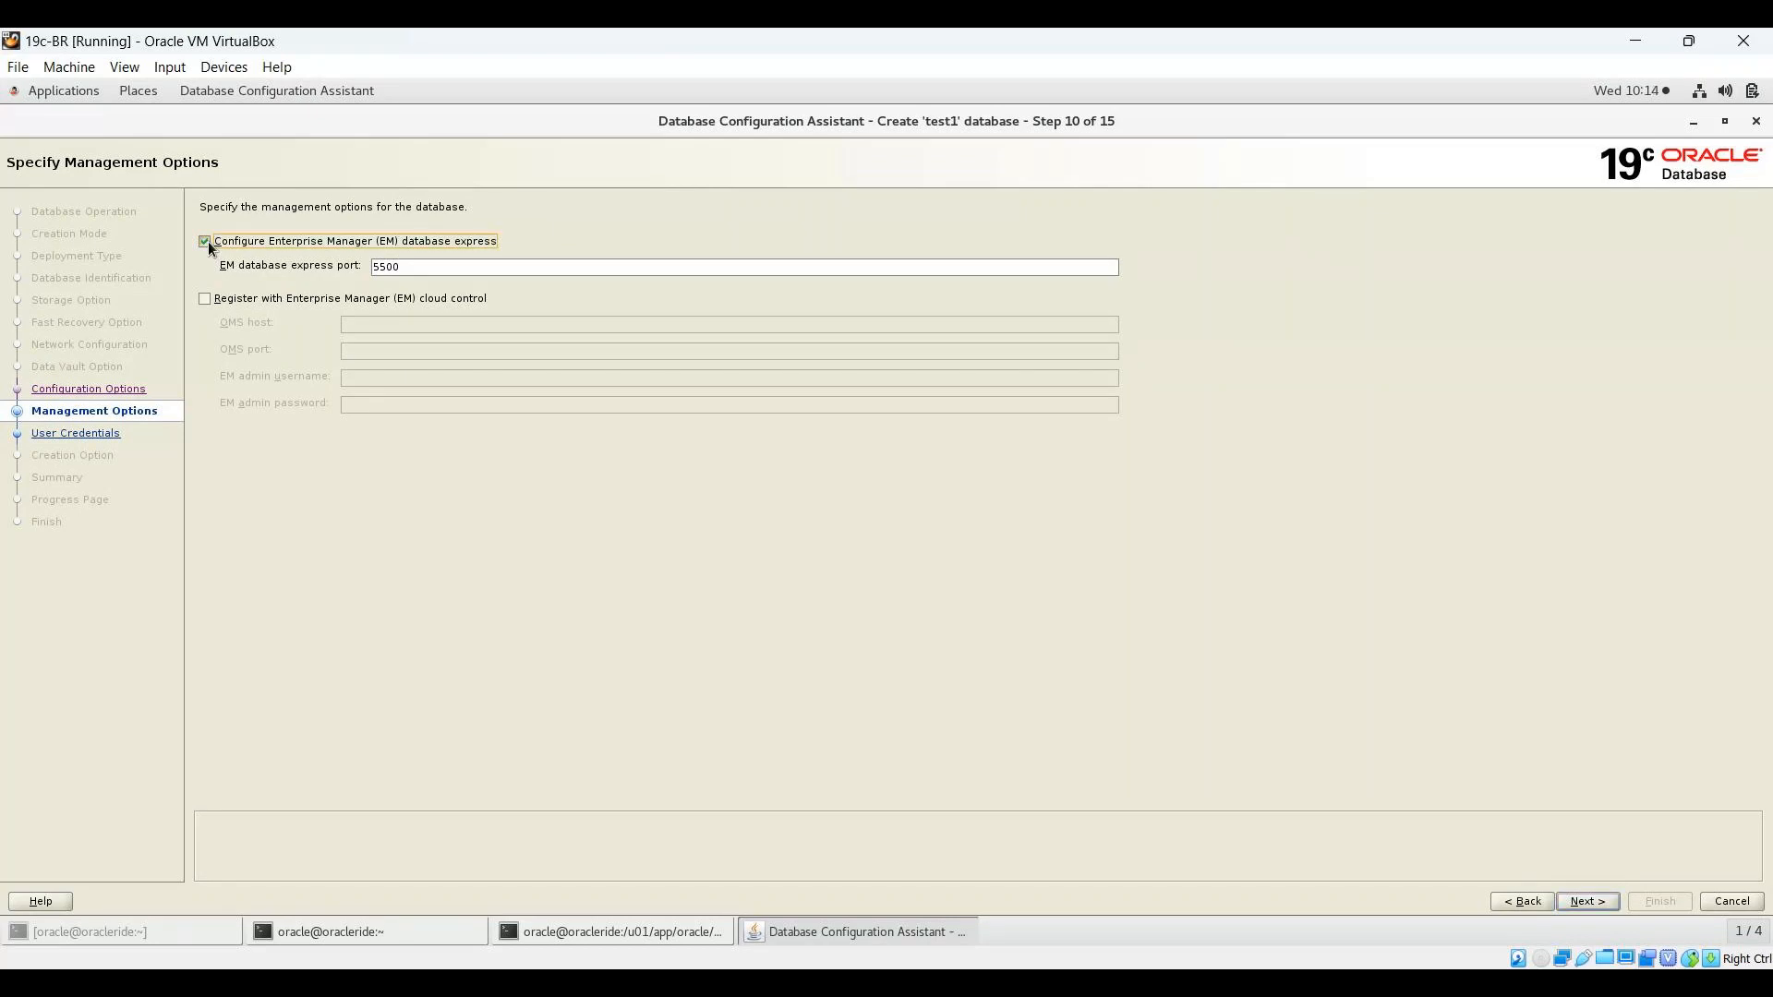
{"action": "left_click", "coordinate": [205, 299]}
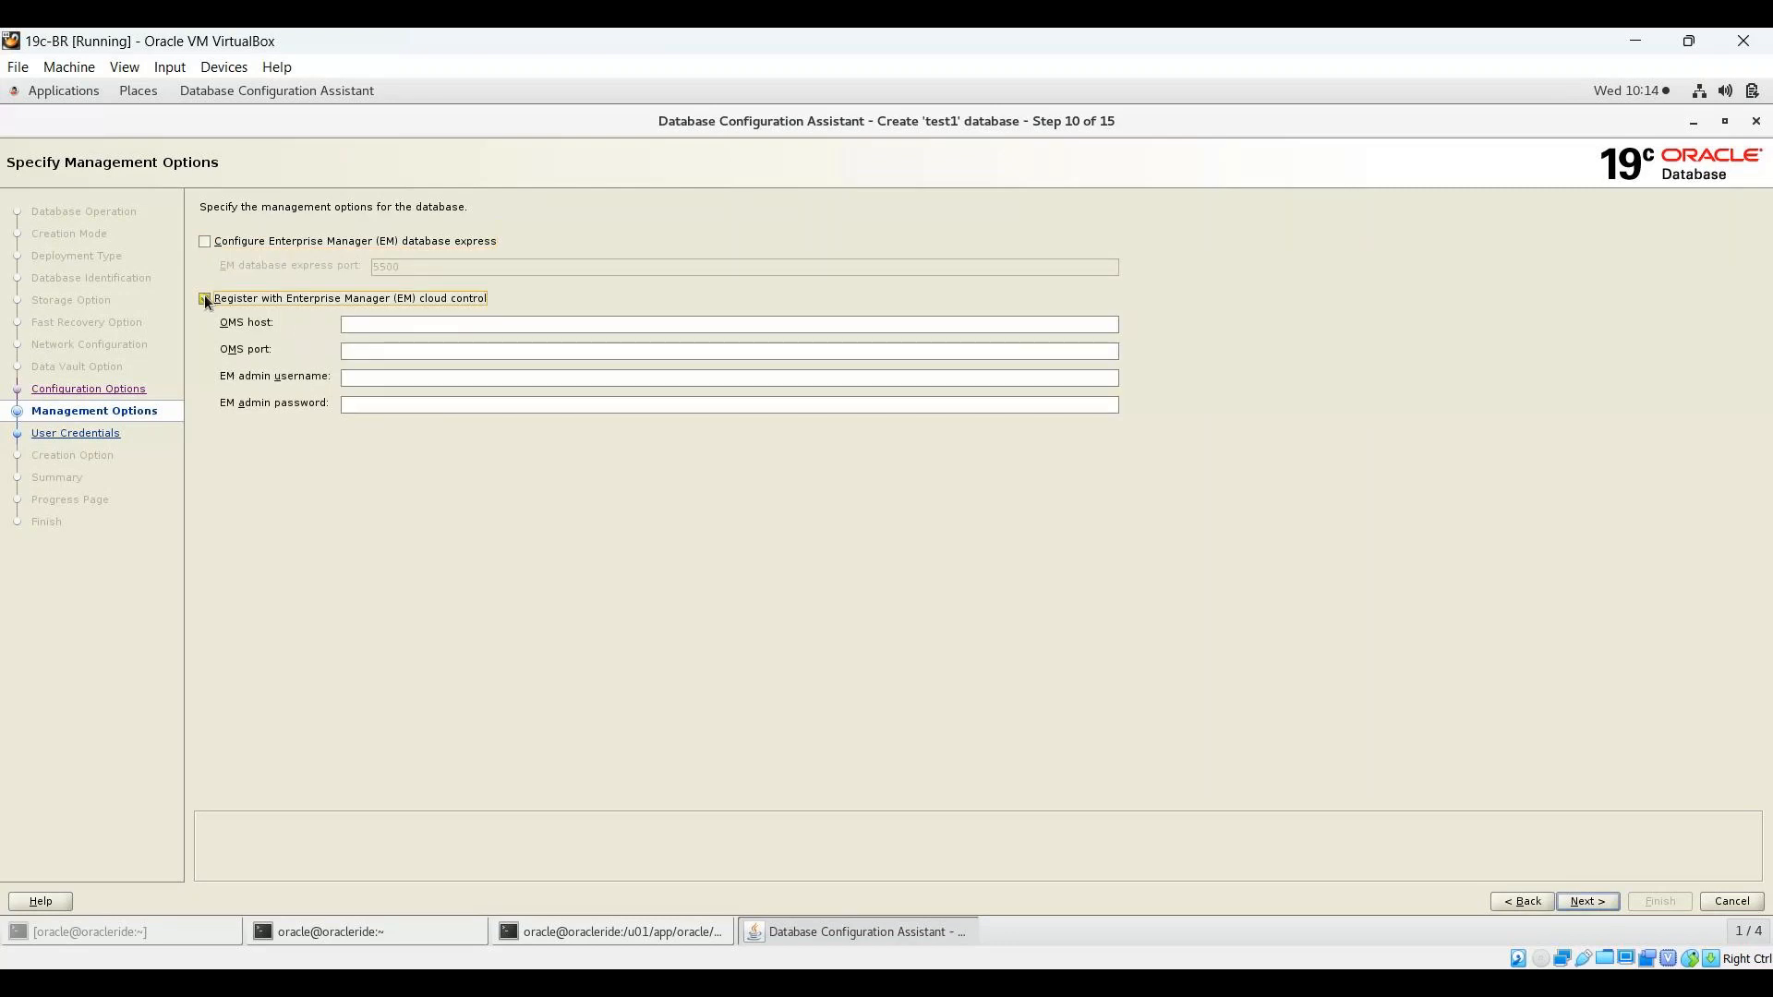
{"action": "left_click", "coordinate": [205, 299]}
Step: Use the same administrative password for all accounts, enter and confirm the password, and accept it despite not meeting Oracle's recommended standards
{"action": "left_click", "coordinate": [1587, 901]}
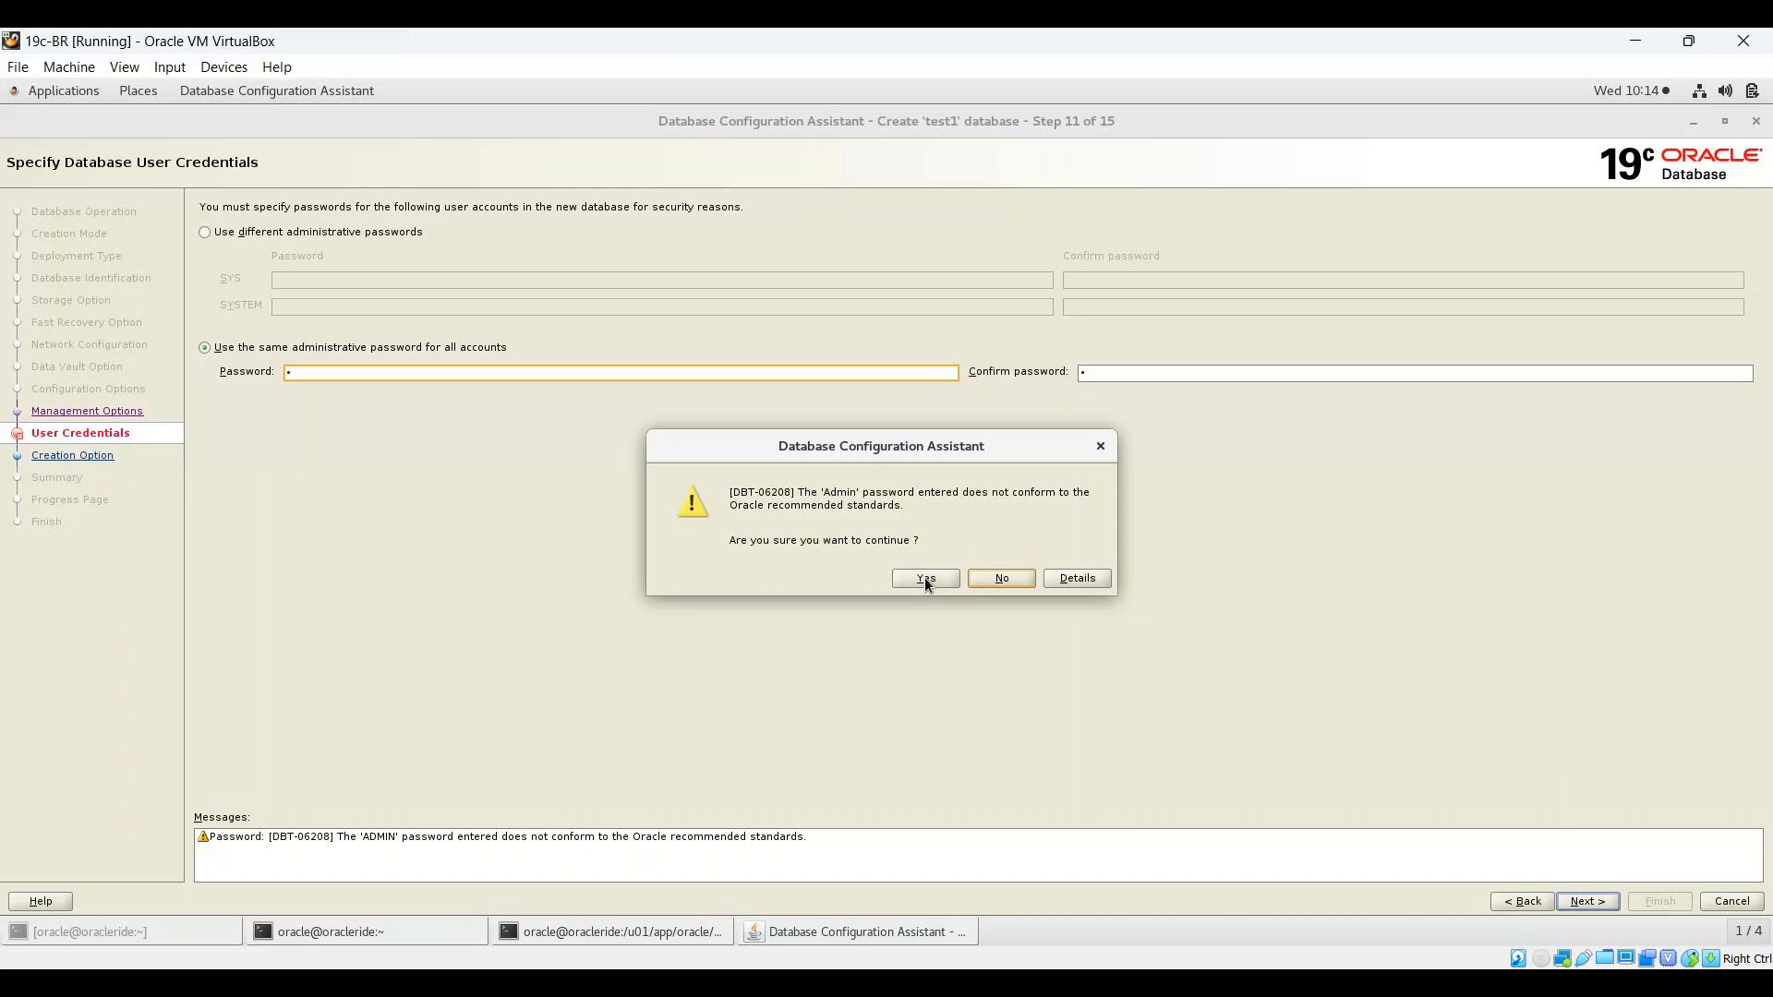
{"action": "left_click", "coordinate": [924, 578]}
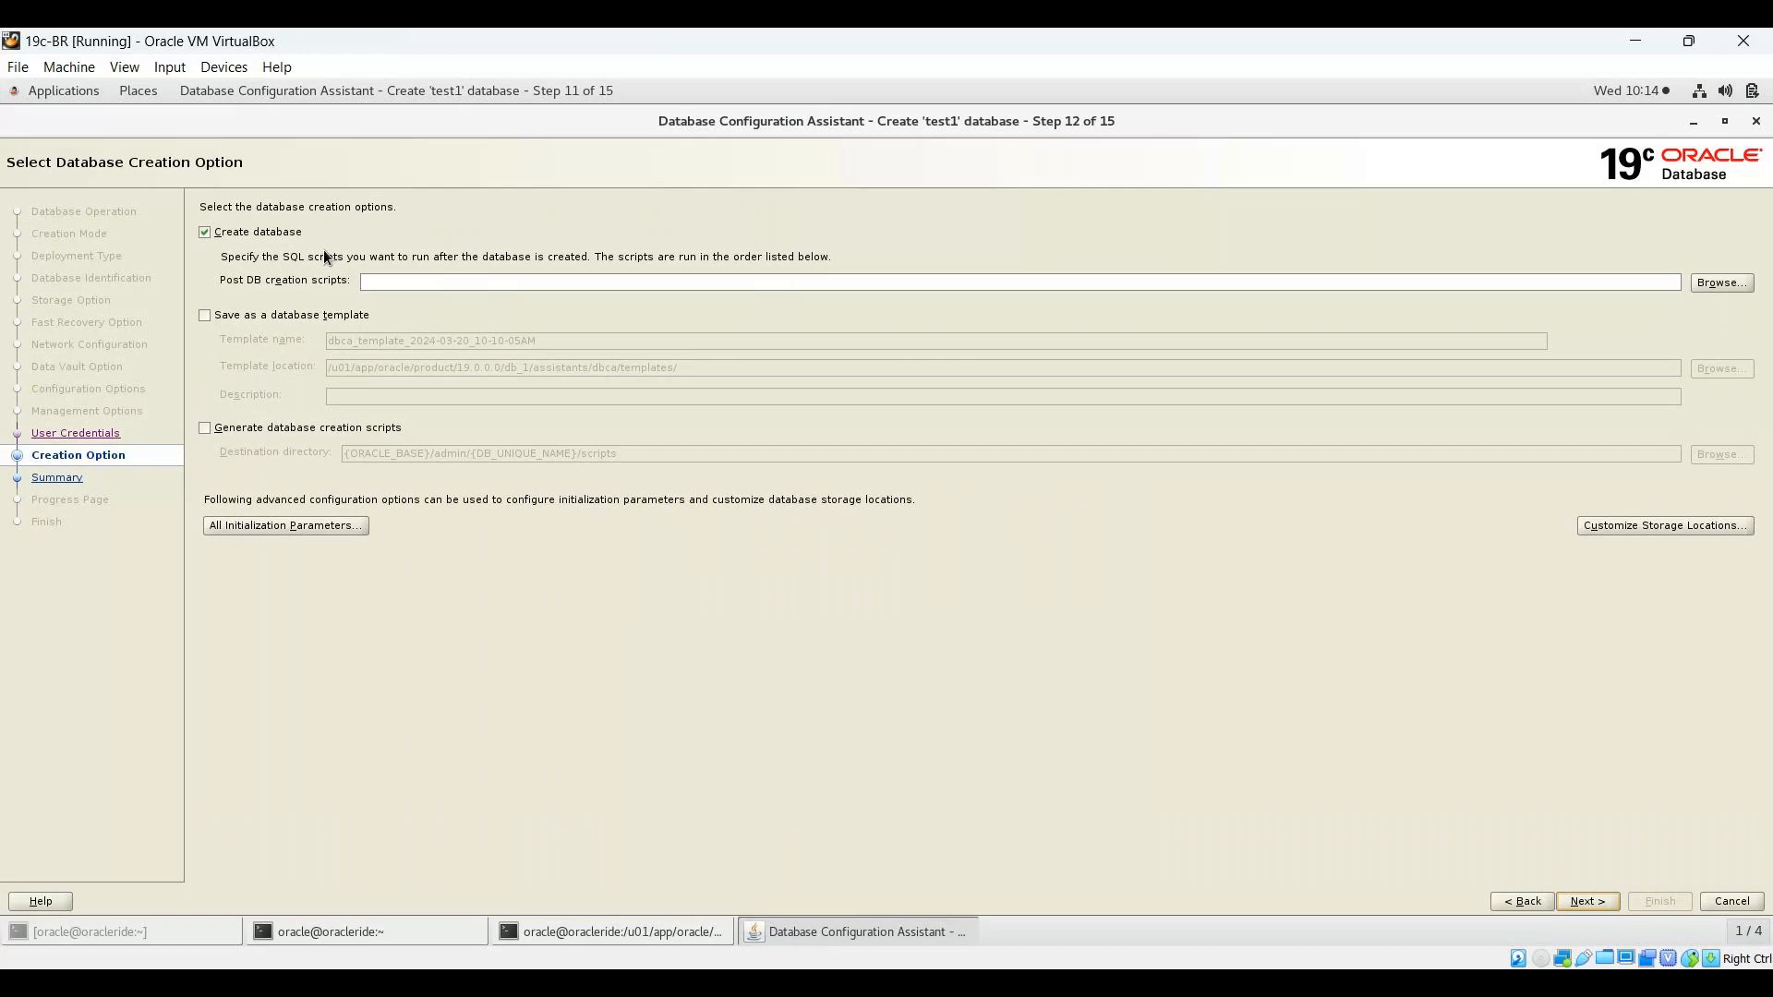
Step: Inspect the options for saving a database template and generating database creation scripts, leaving both turned off
{"action": "left_click", "coordinate": [204, 316]}
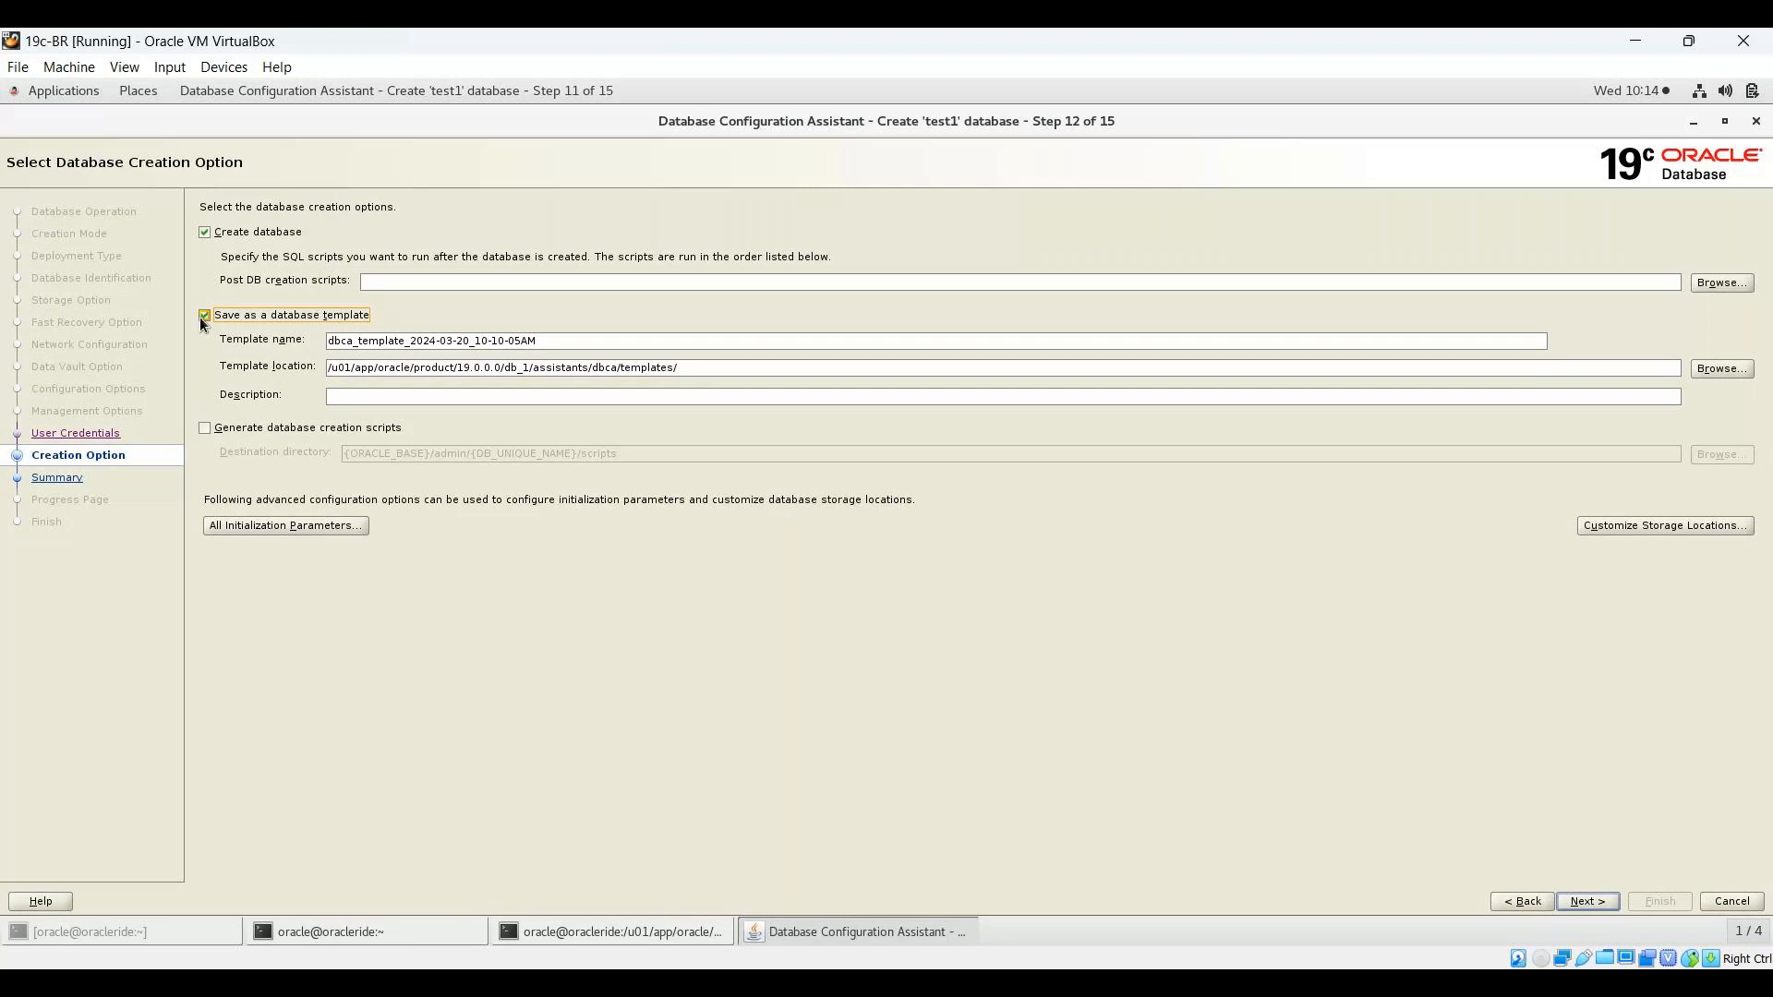
{"action": "left_click", "coordinate": [200, 316]}
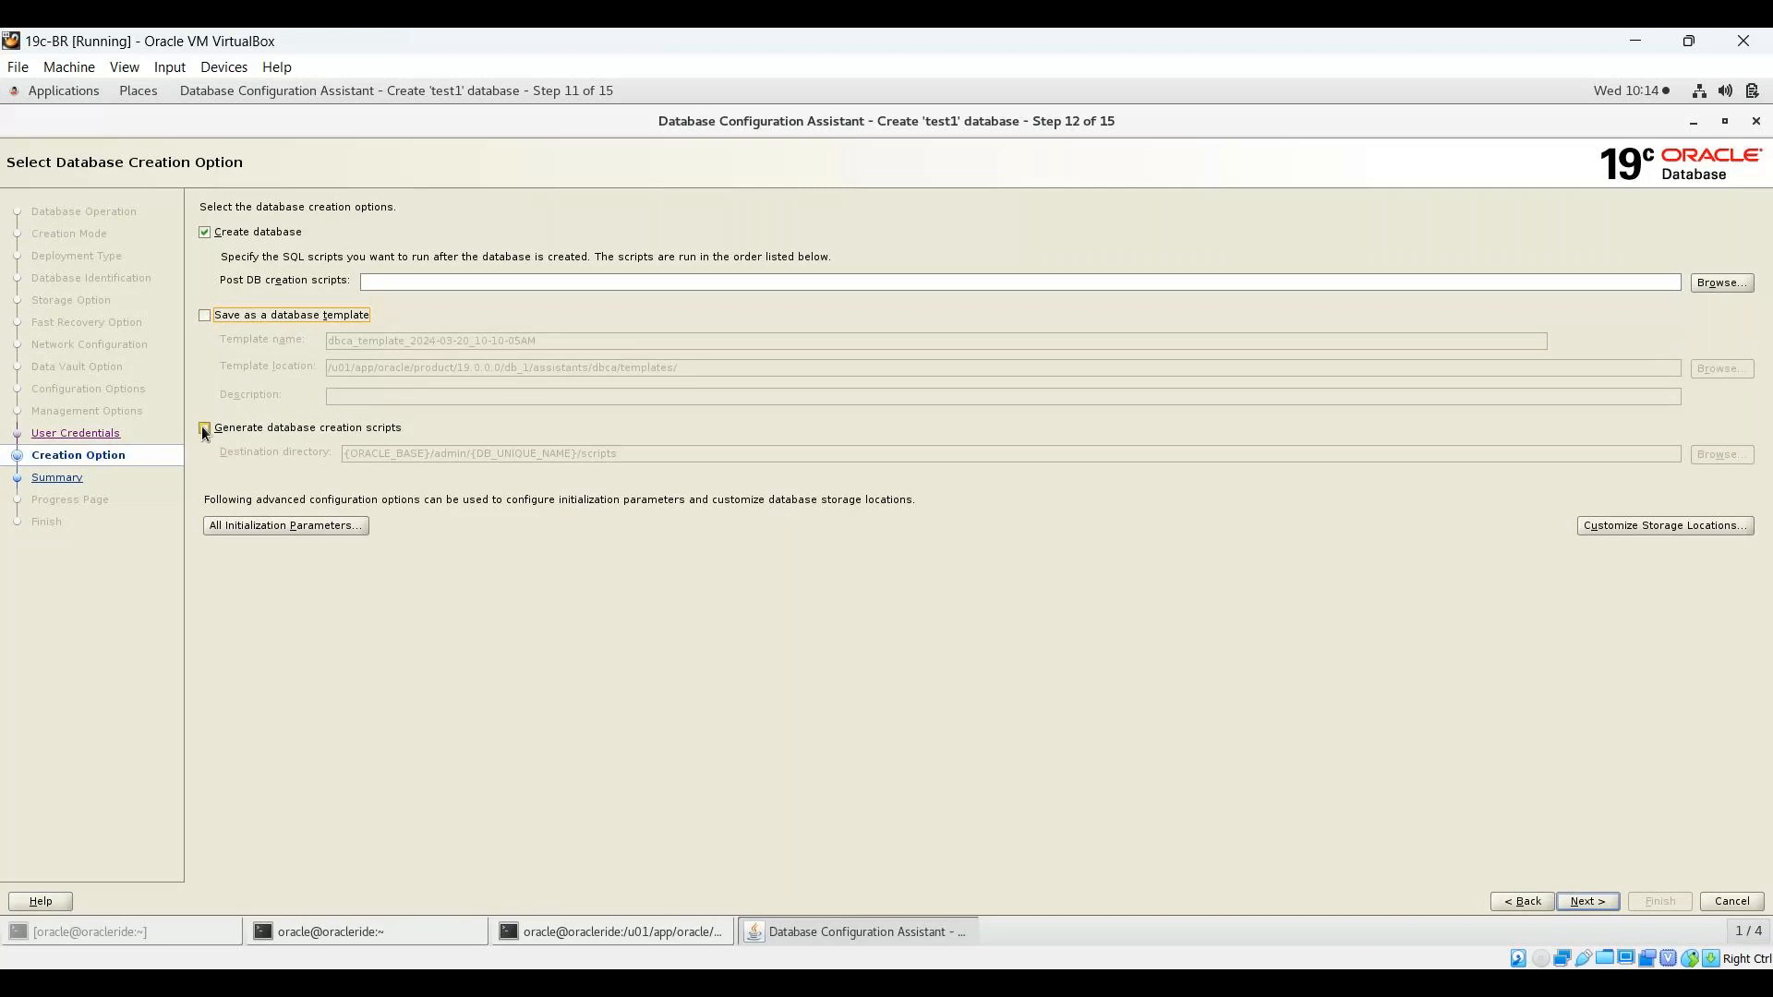
{"action": "left_click", "coordinate": [204, 429]}
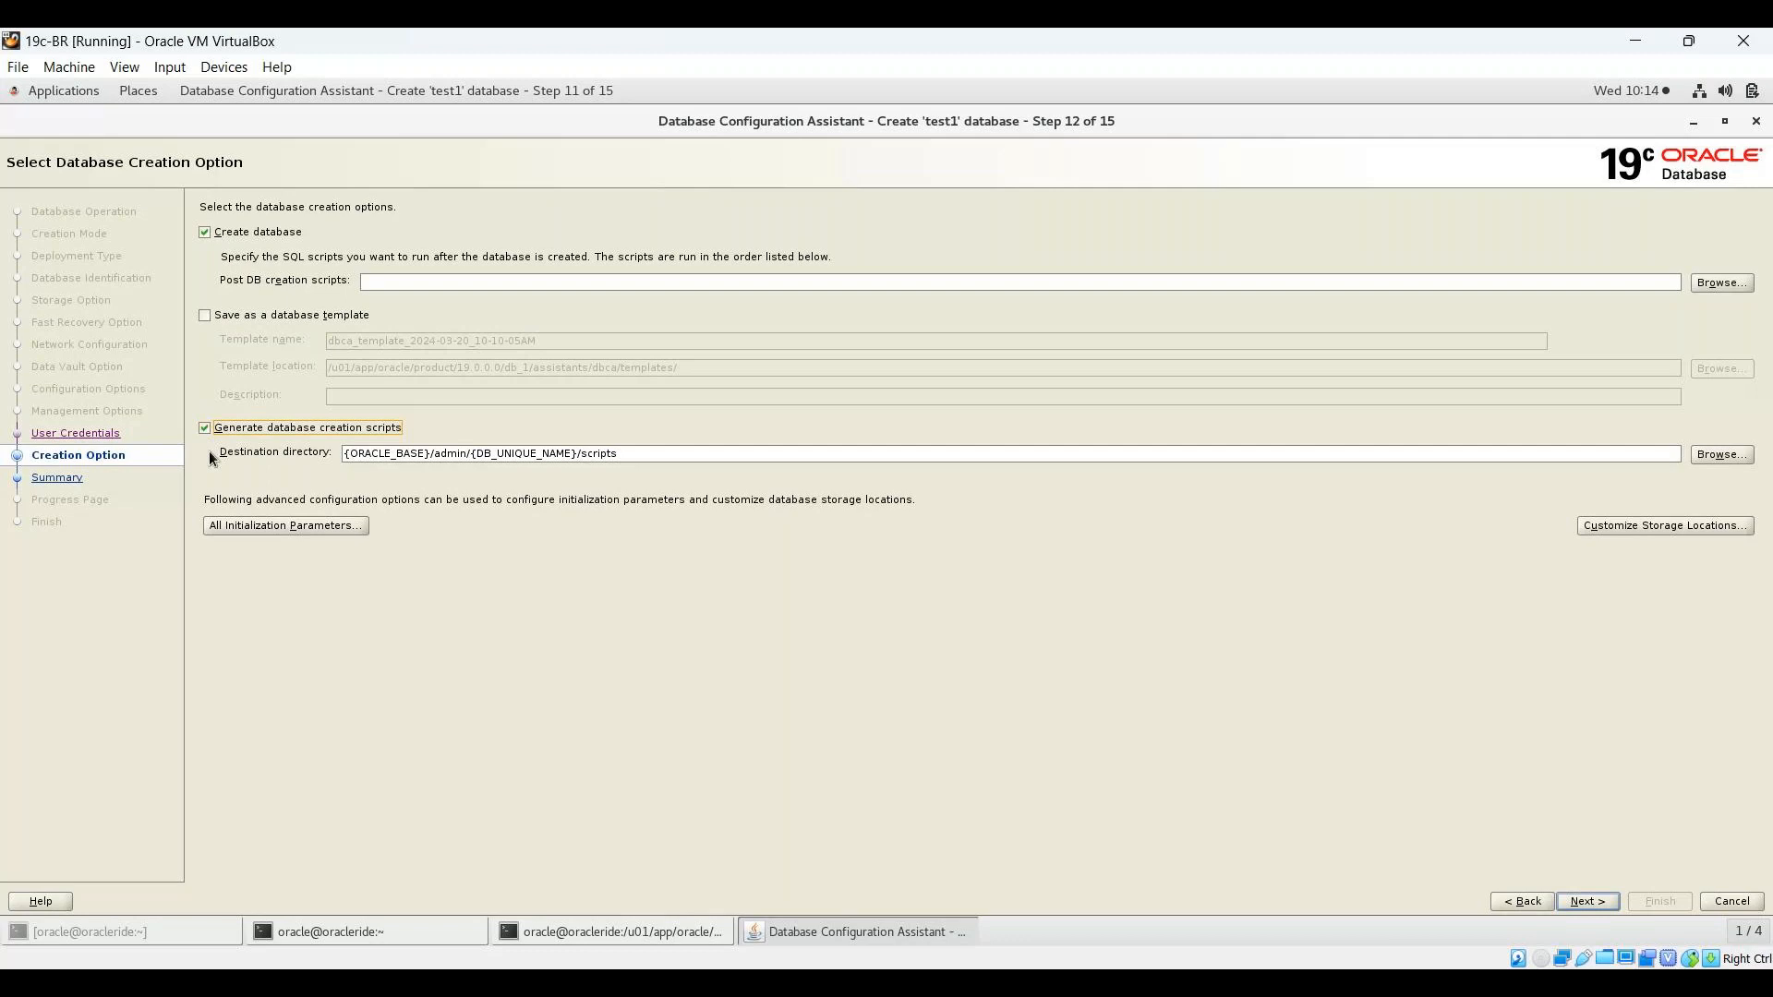
{"action": "key", "text": "space"}
Step: Examine all initialization parameters, including db_name and the advanced parameters, and close the list without changes
{"action": "left_click", "coordinate": [279, 525]}
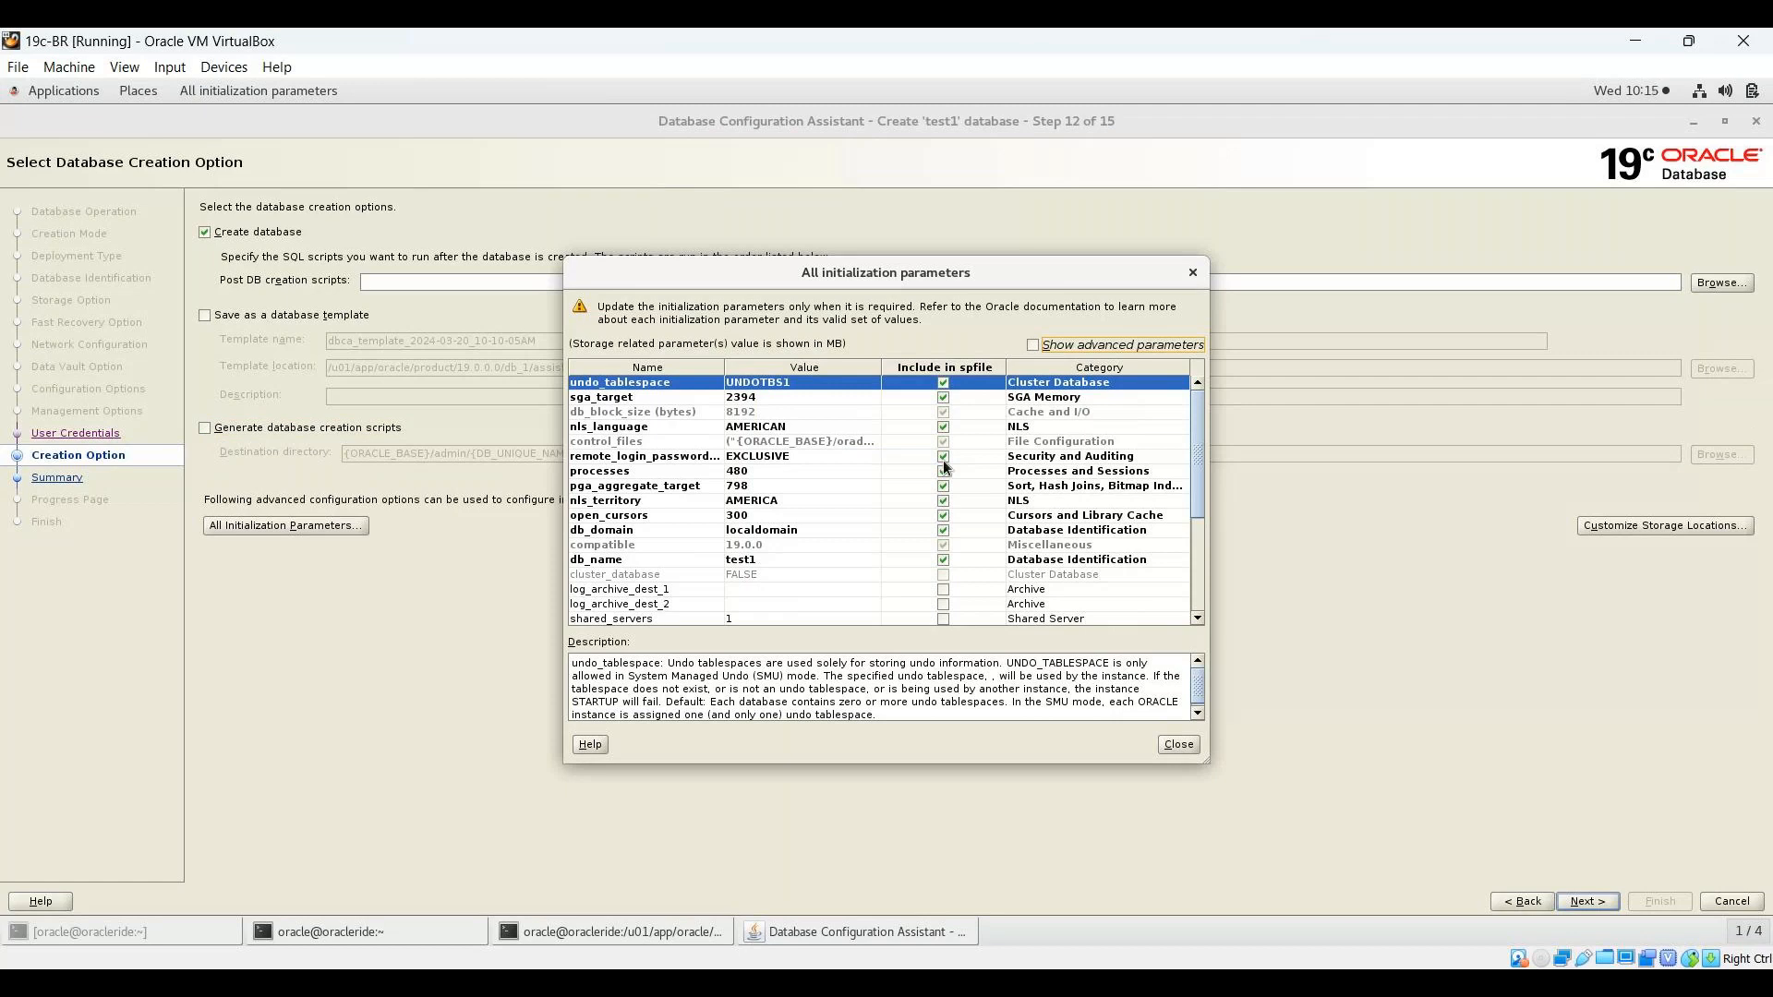
{"action": "scroll", "coordinate": [941, 499], "scroll_direction": "down", "scroll_amount": 3}
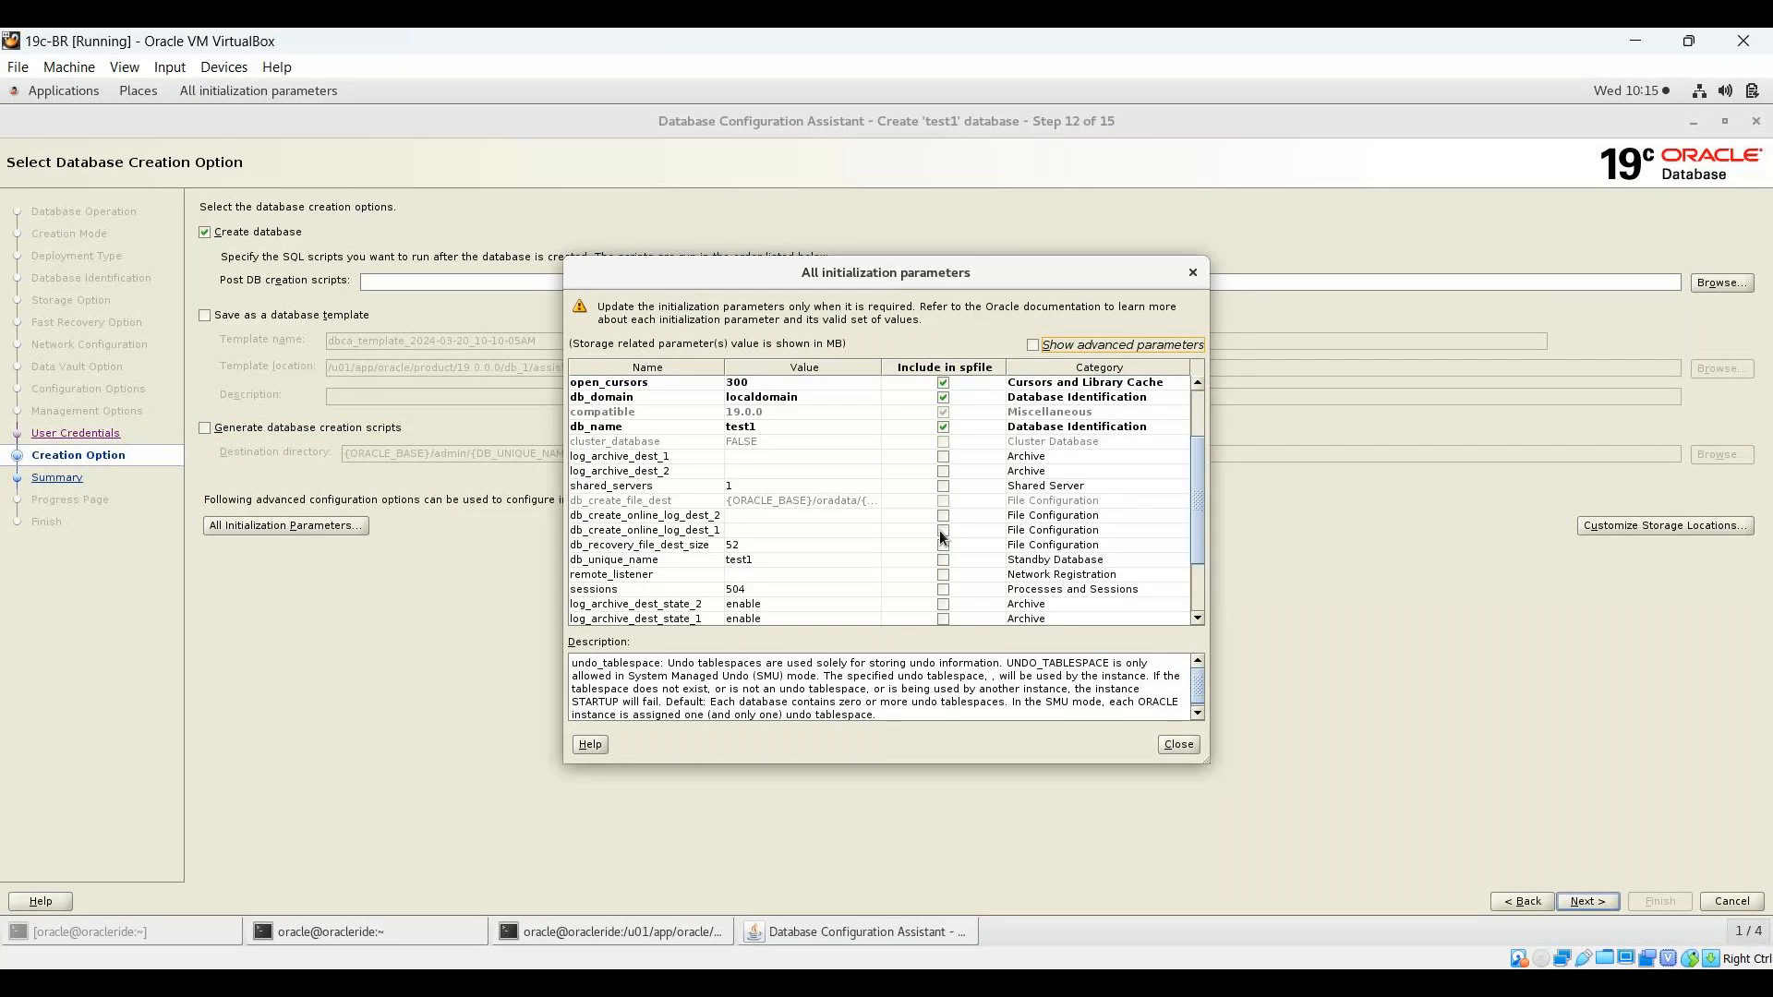
{"action": "scroll", "coordinate": [939, 530], "scroll_direction": "up", "scroll_amount": 3}
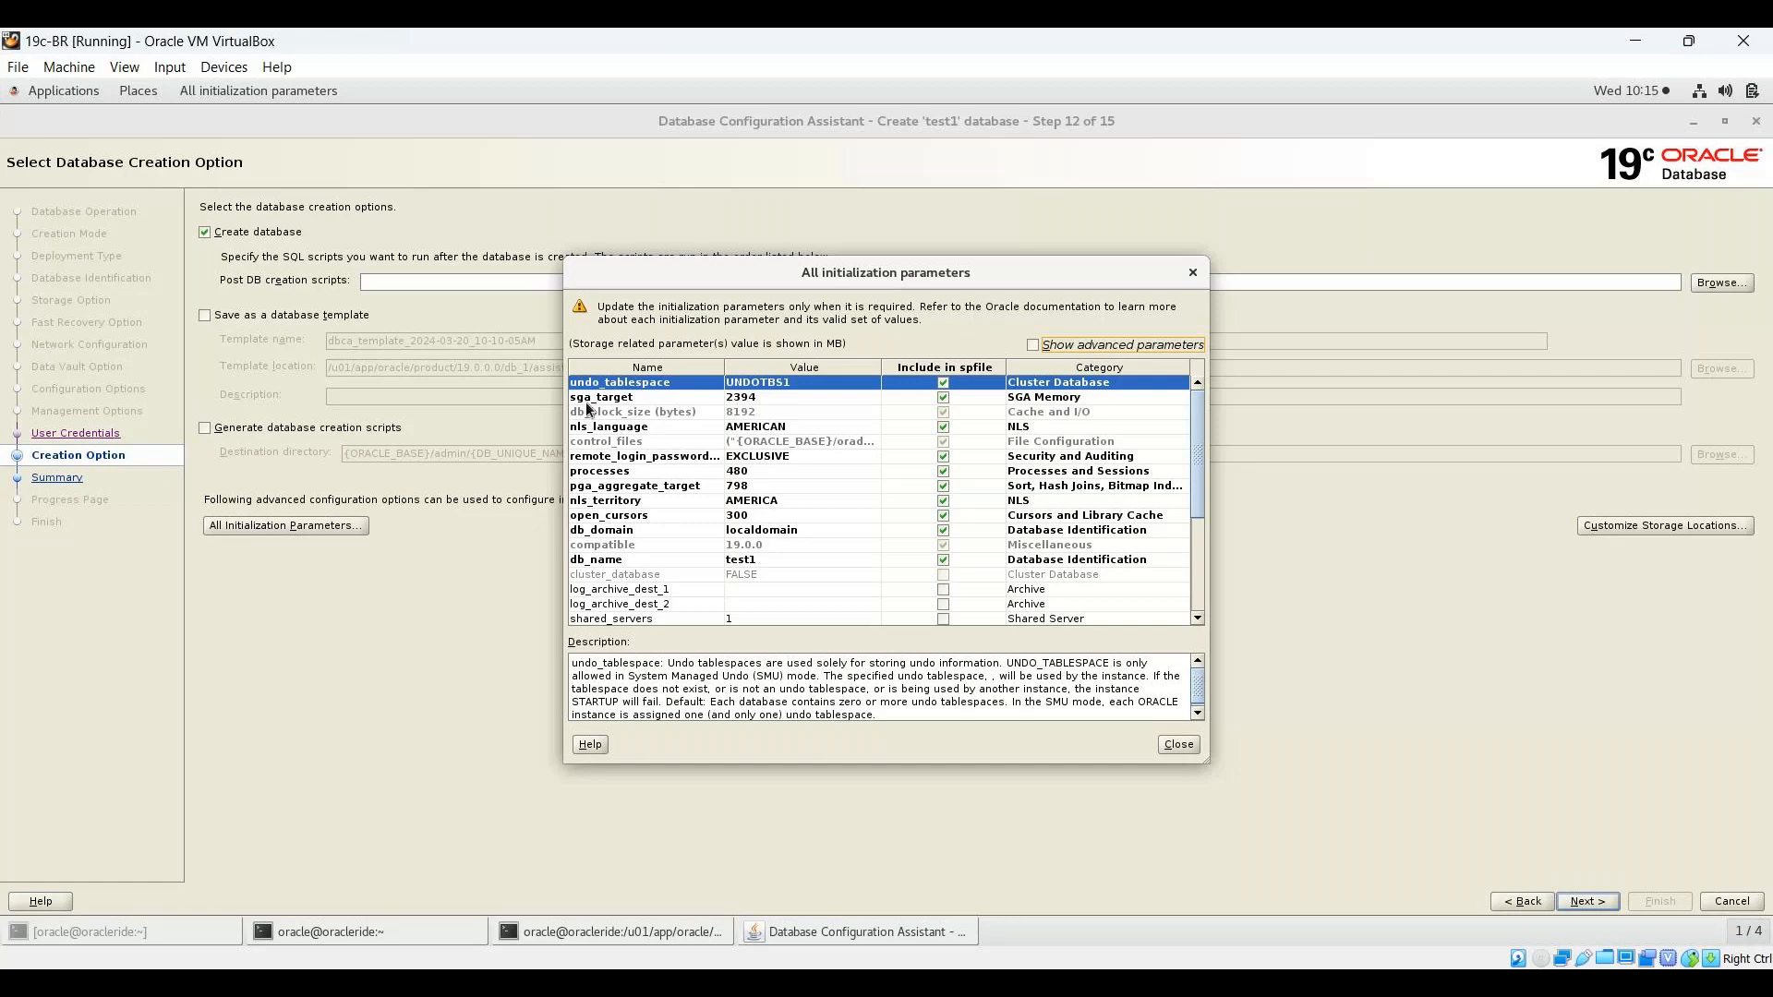
{"action": "left_click", "coordinate": [605, 560]}
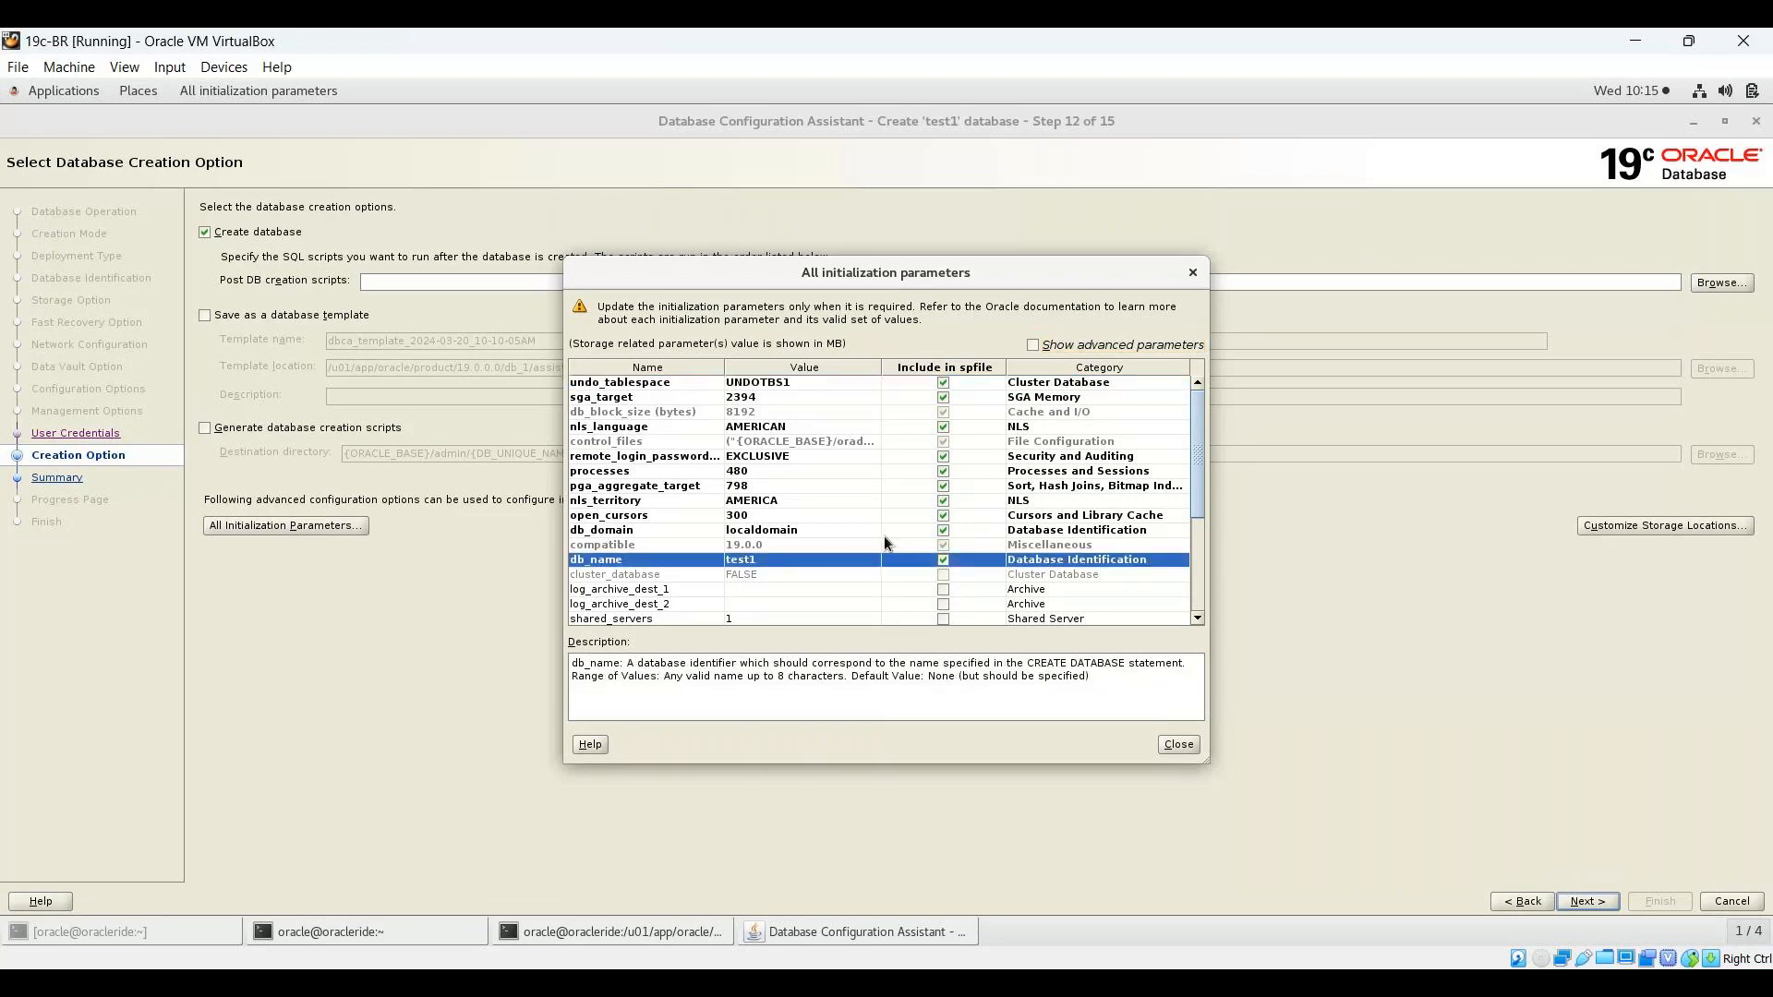
{"action": "left_click", "coordinate": [1034, 346]}
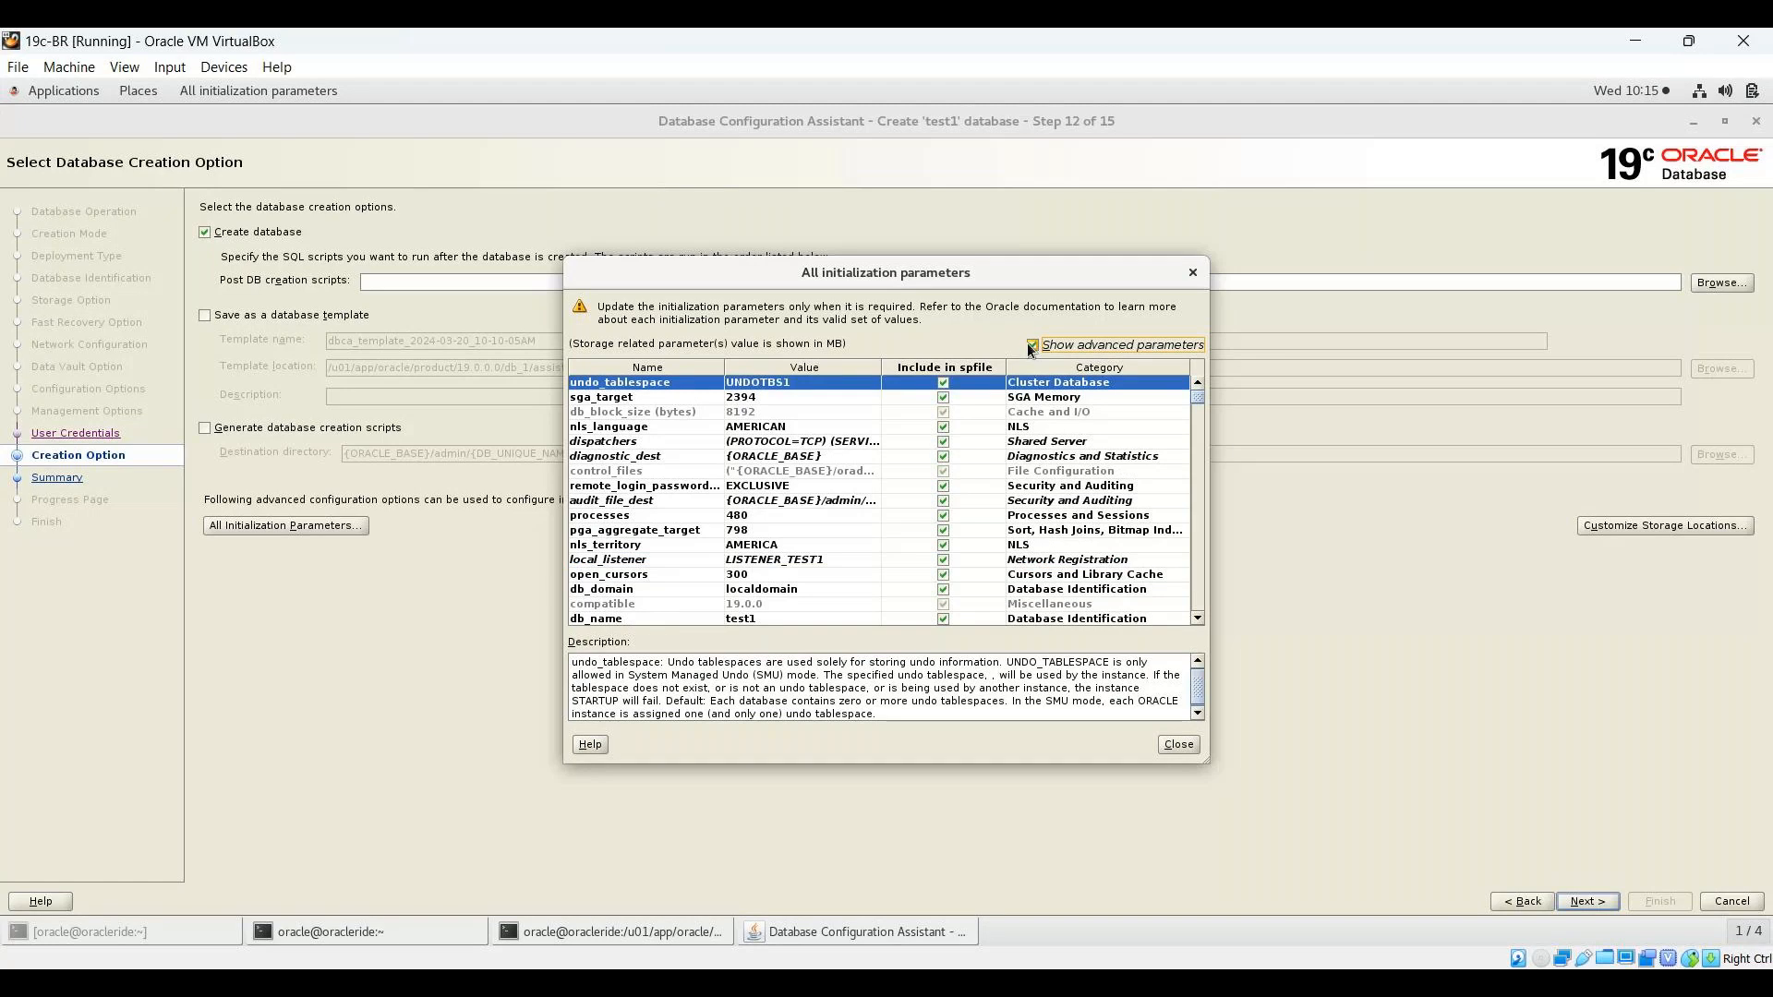
{"action": "left_click_drag", "start_coordinate": [1200, 402], "coordinate": [1182, 566]}
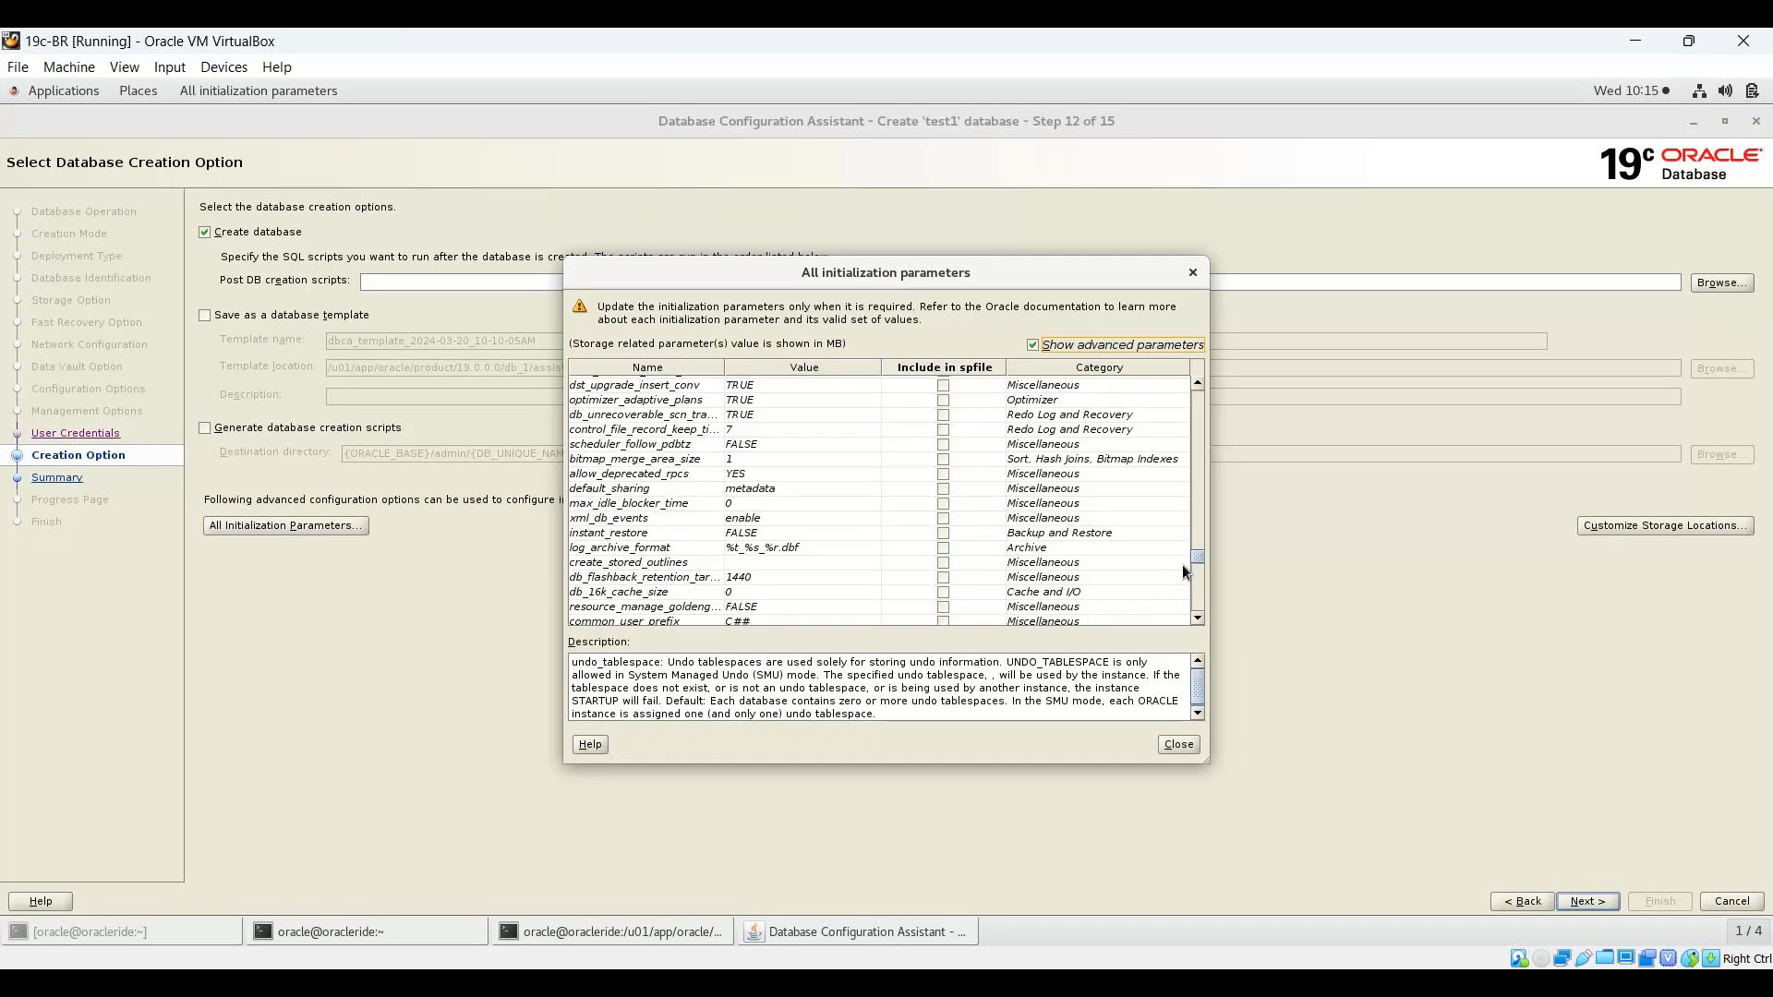
{"action": "left_click", "coordinate": [1033, 343]}
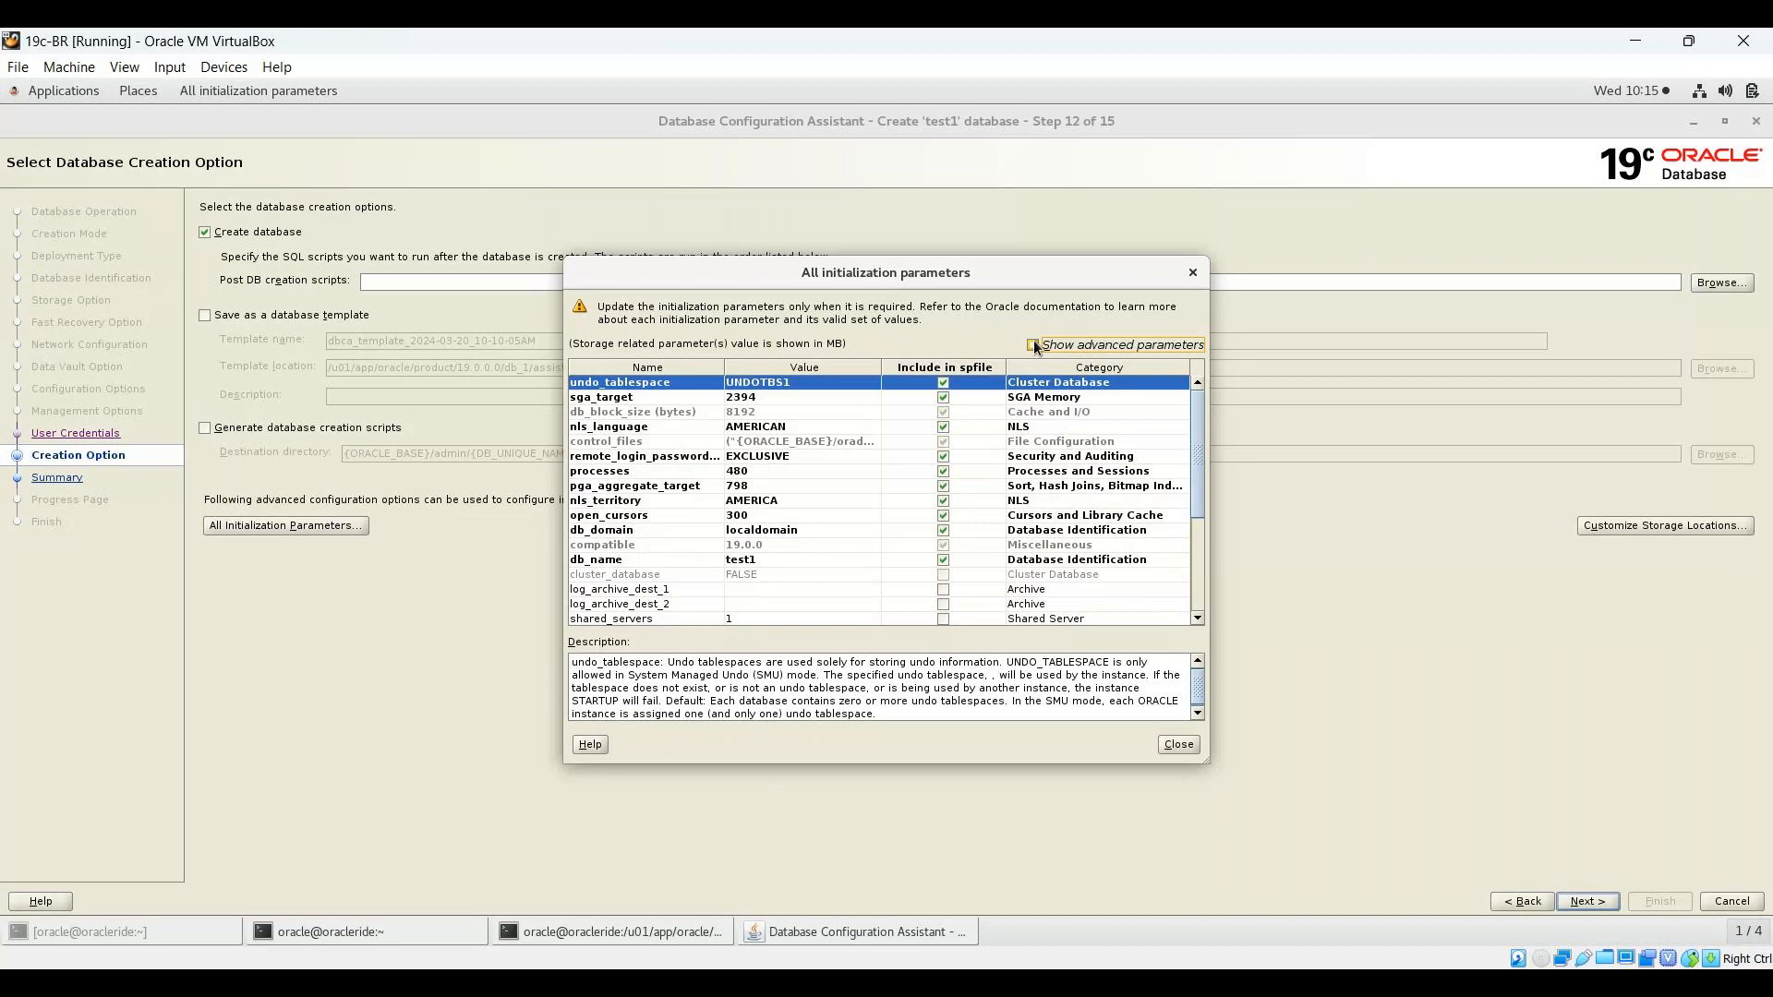
{"action": "left_click", "coordinate": [1170, 744]}
Step: Examine the customizable storage locations, covering control files with their options, datafiles and redo log groups 2 and 3, and close without changes
{"action": "left_click", "coordinate": [1627, 525]}
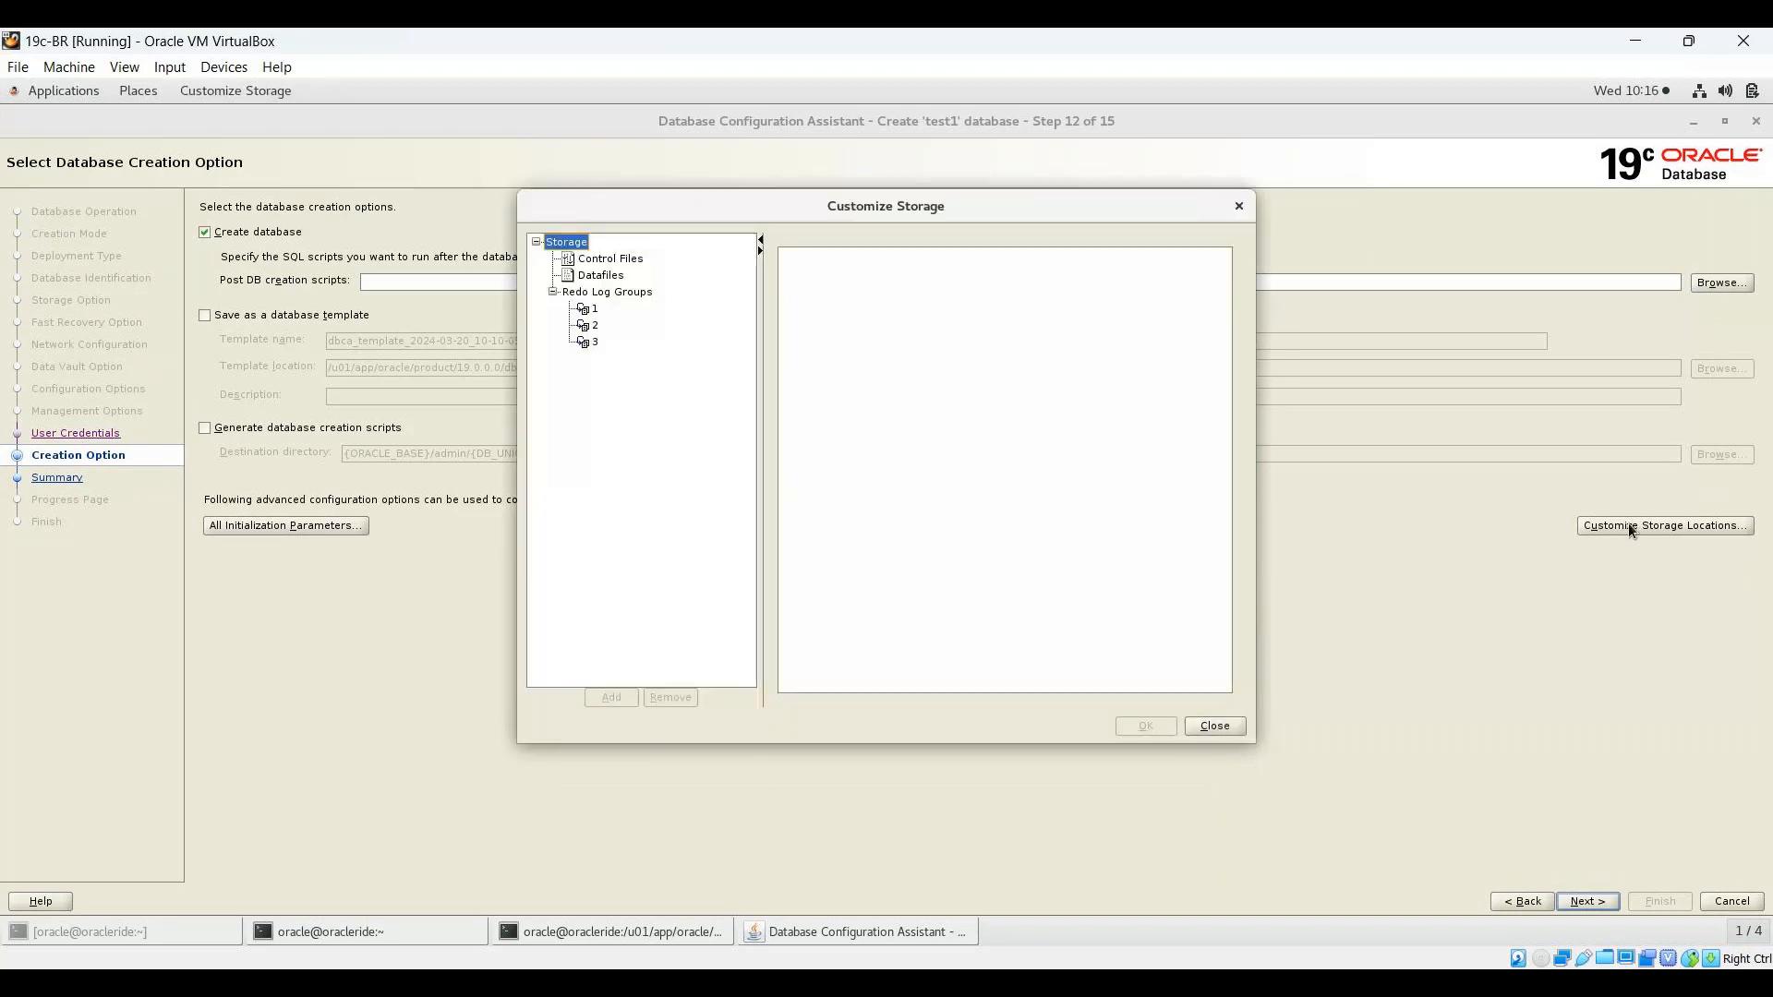
{"action": "left_click", "coordinate": [609, 258]}
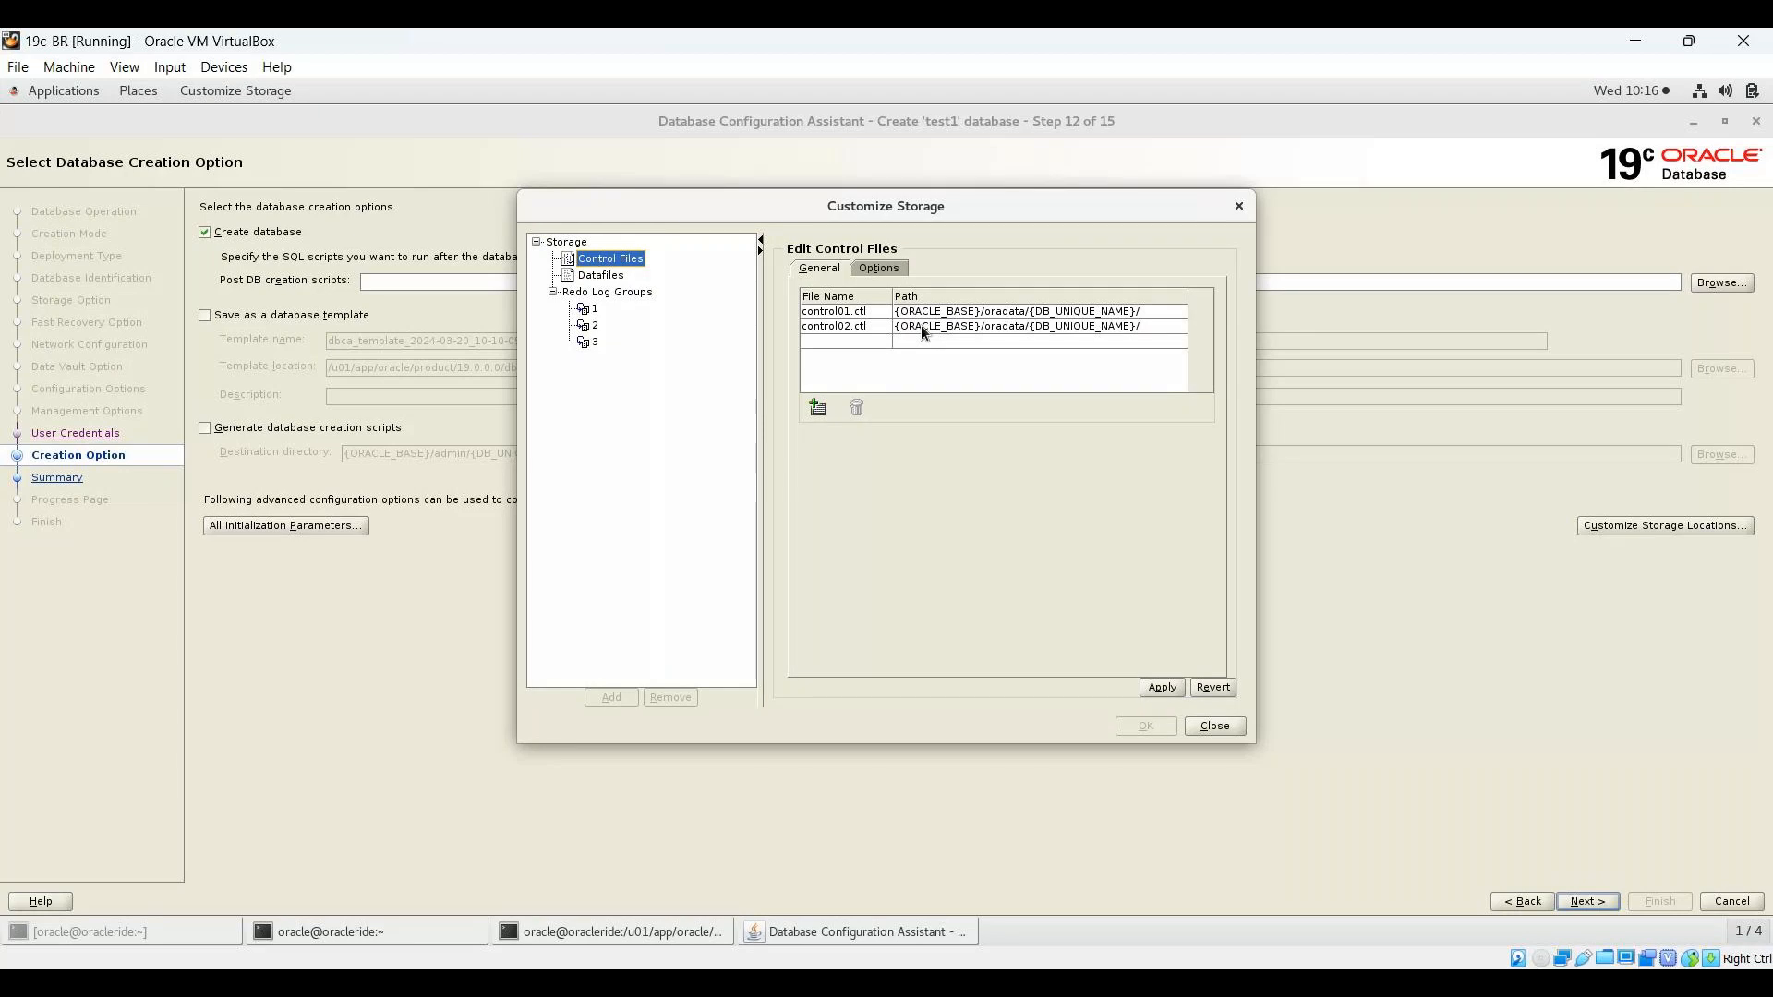
{"action": "left_click", "coordinate": [878, 268]}
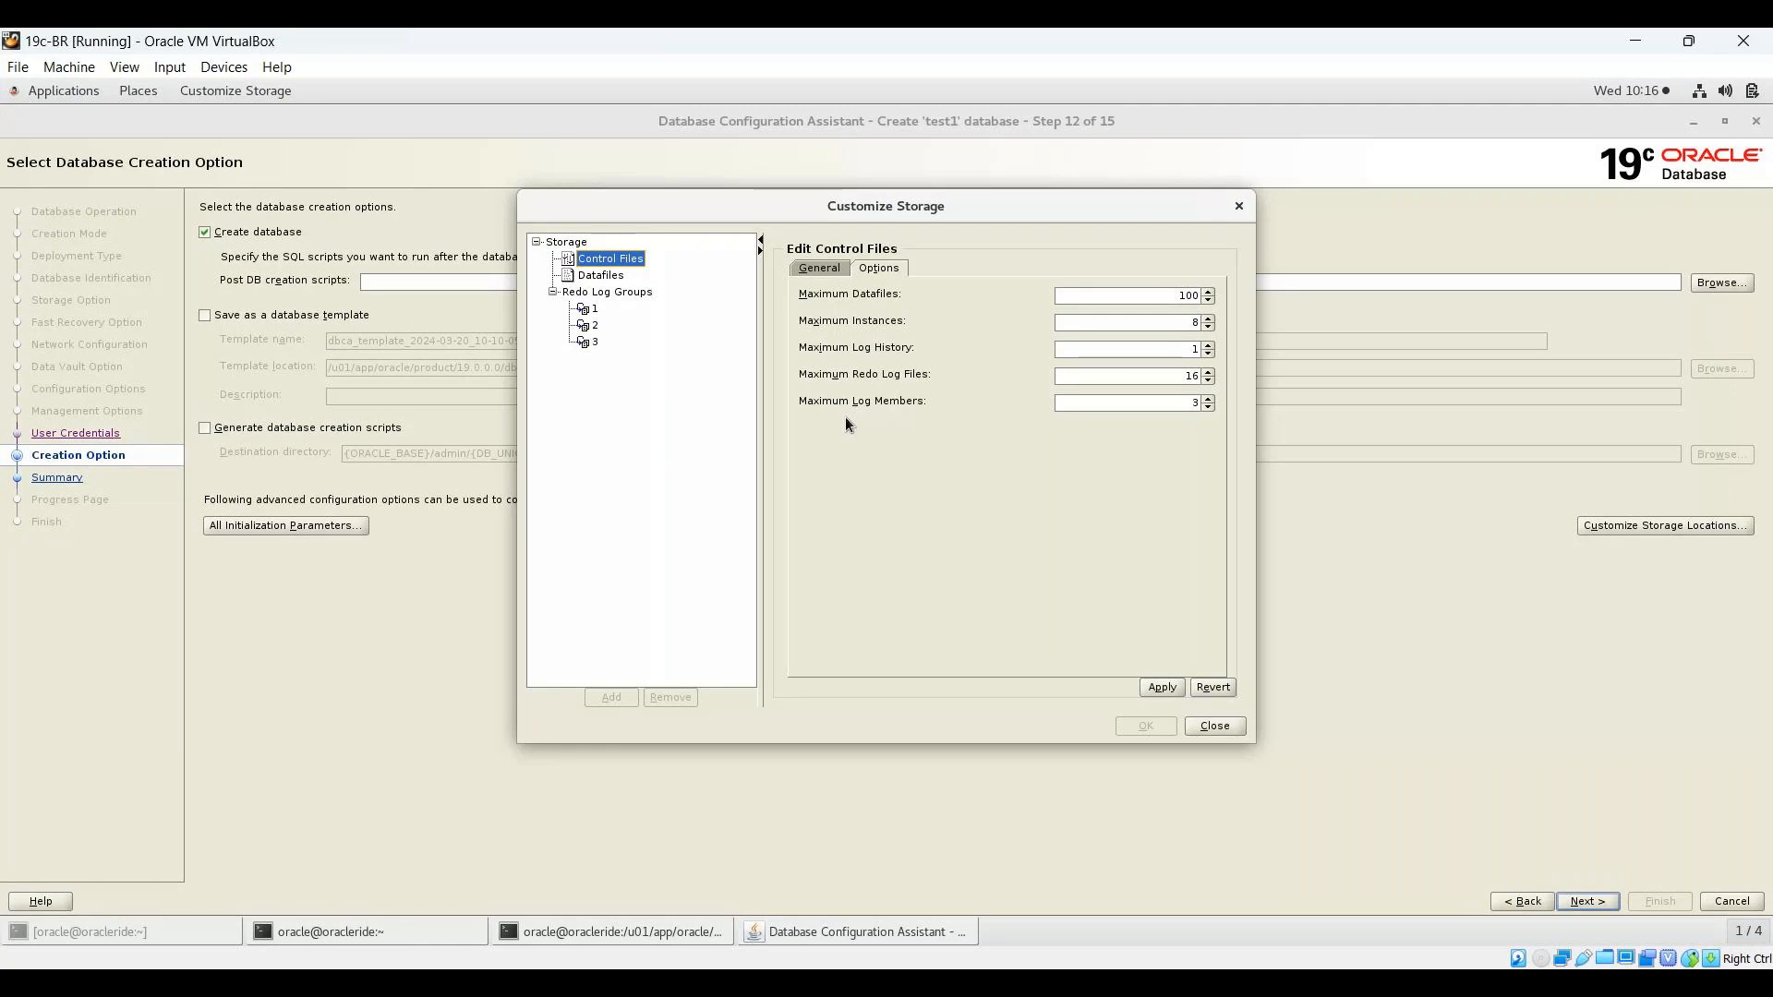
{"action": "left_click", "coordinate": [812, 269]}
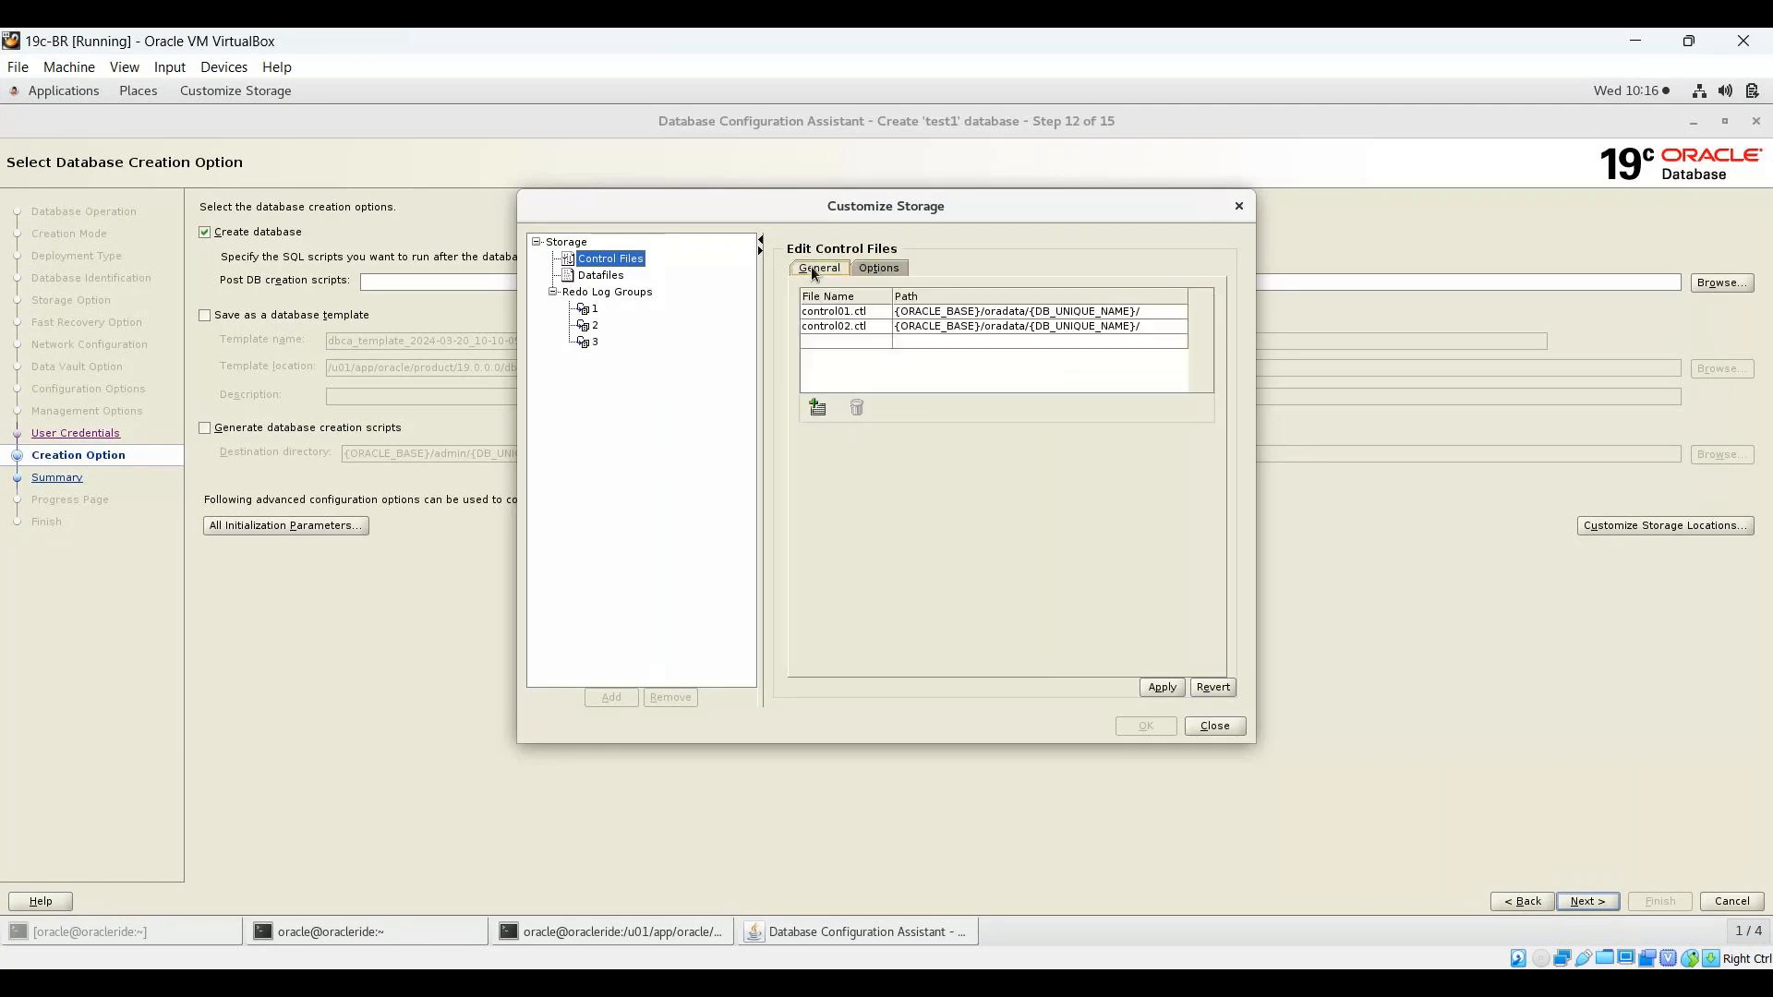
{"action": "key", "text": "Down"}
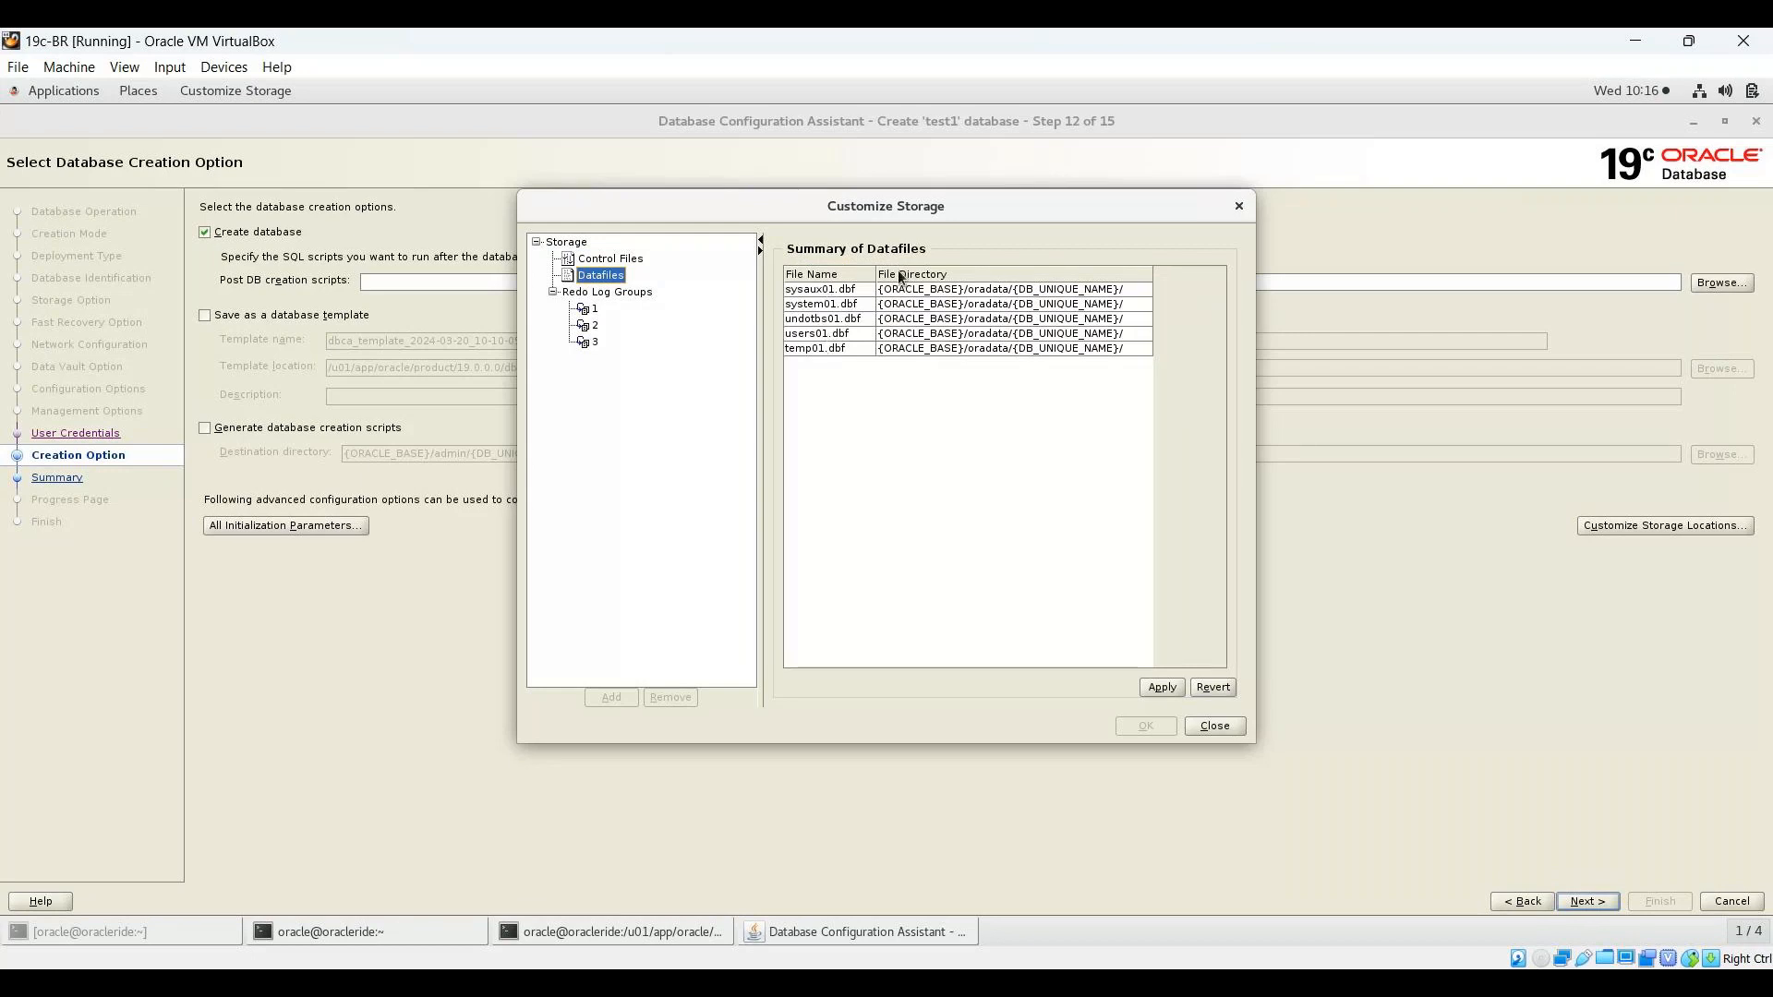
{"action": "left_click", "coordinate": [595, 310]}
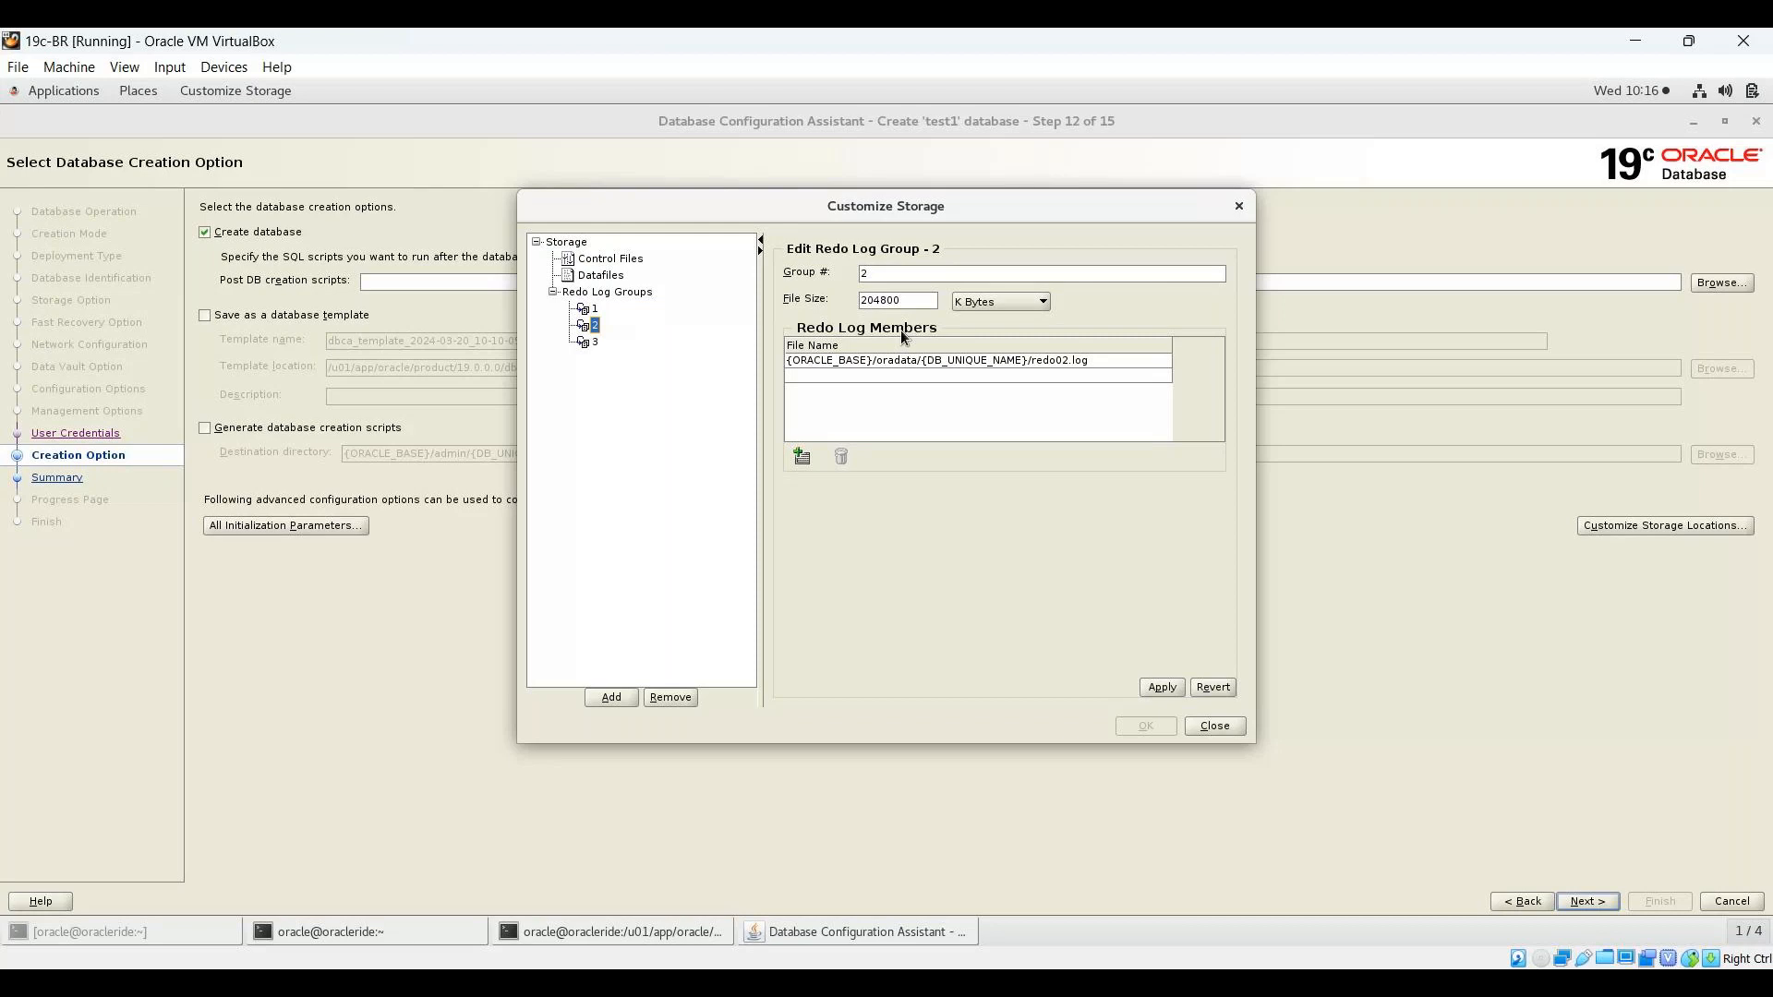
{"action": "key", "text": "Down"}
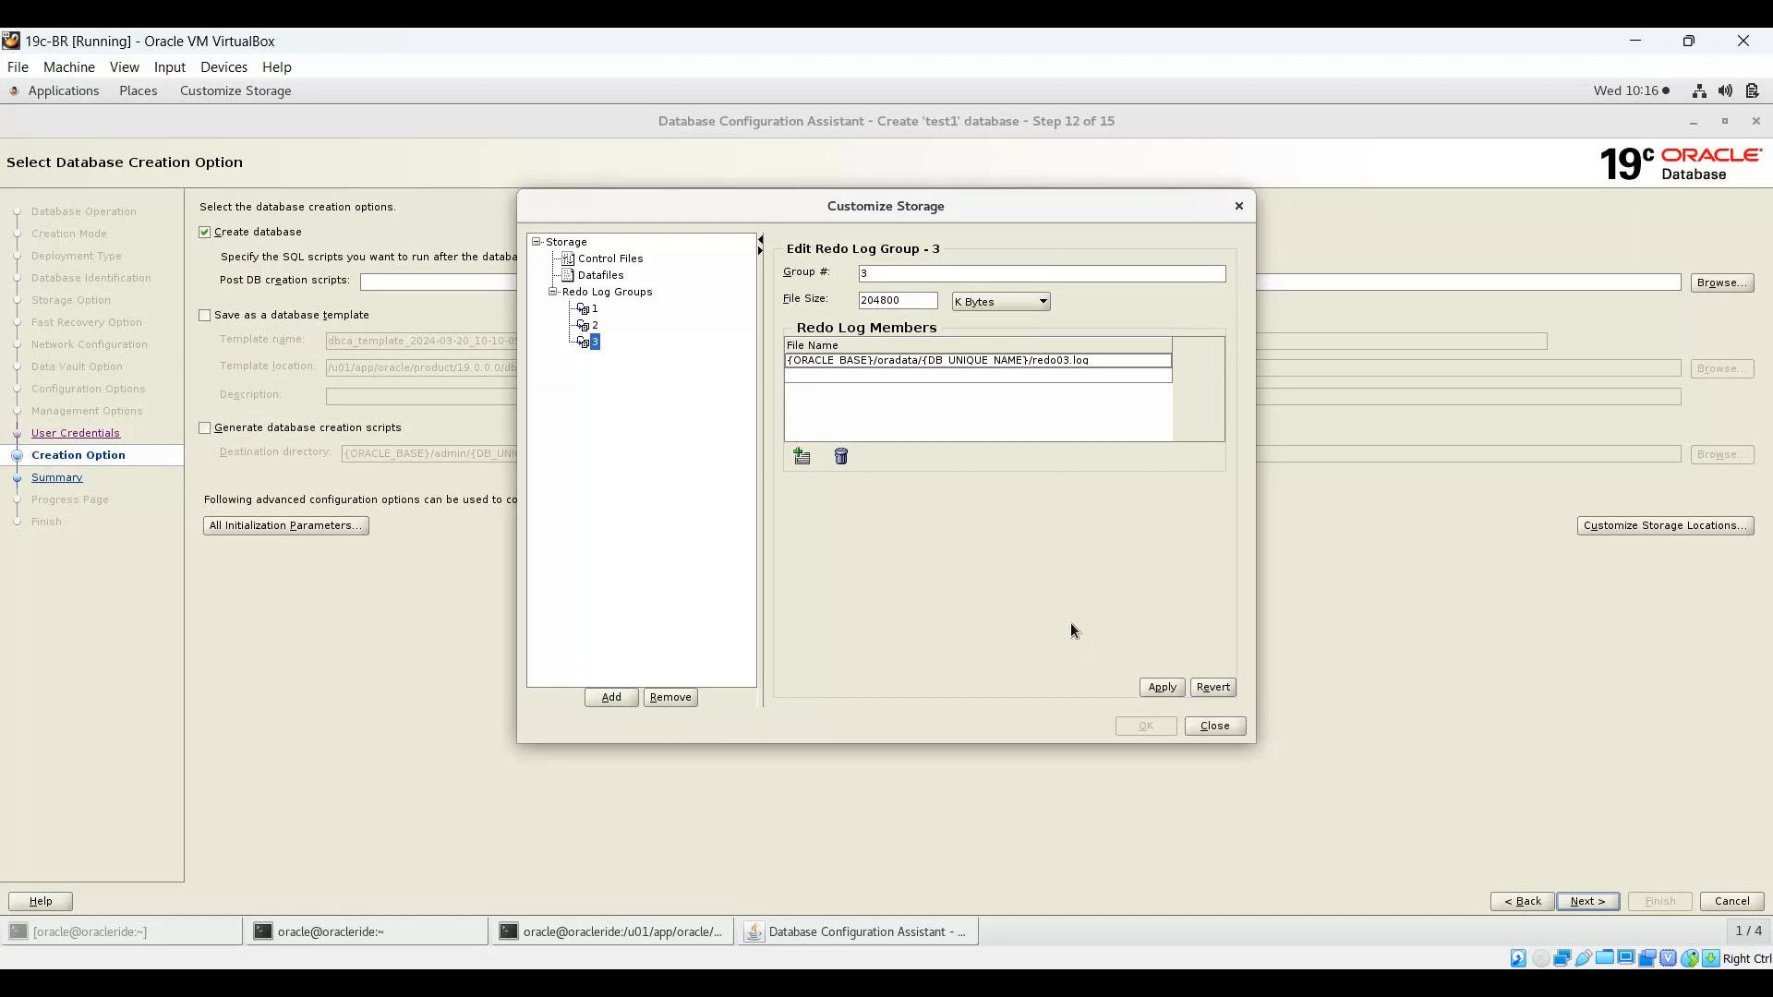
{"action": "key", "text": "Escape"}
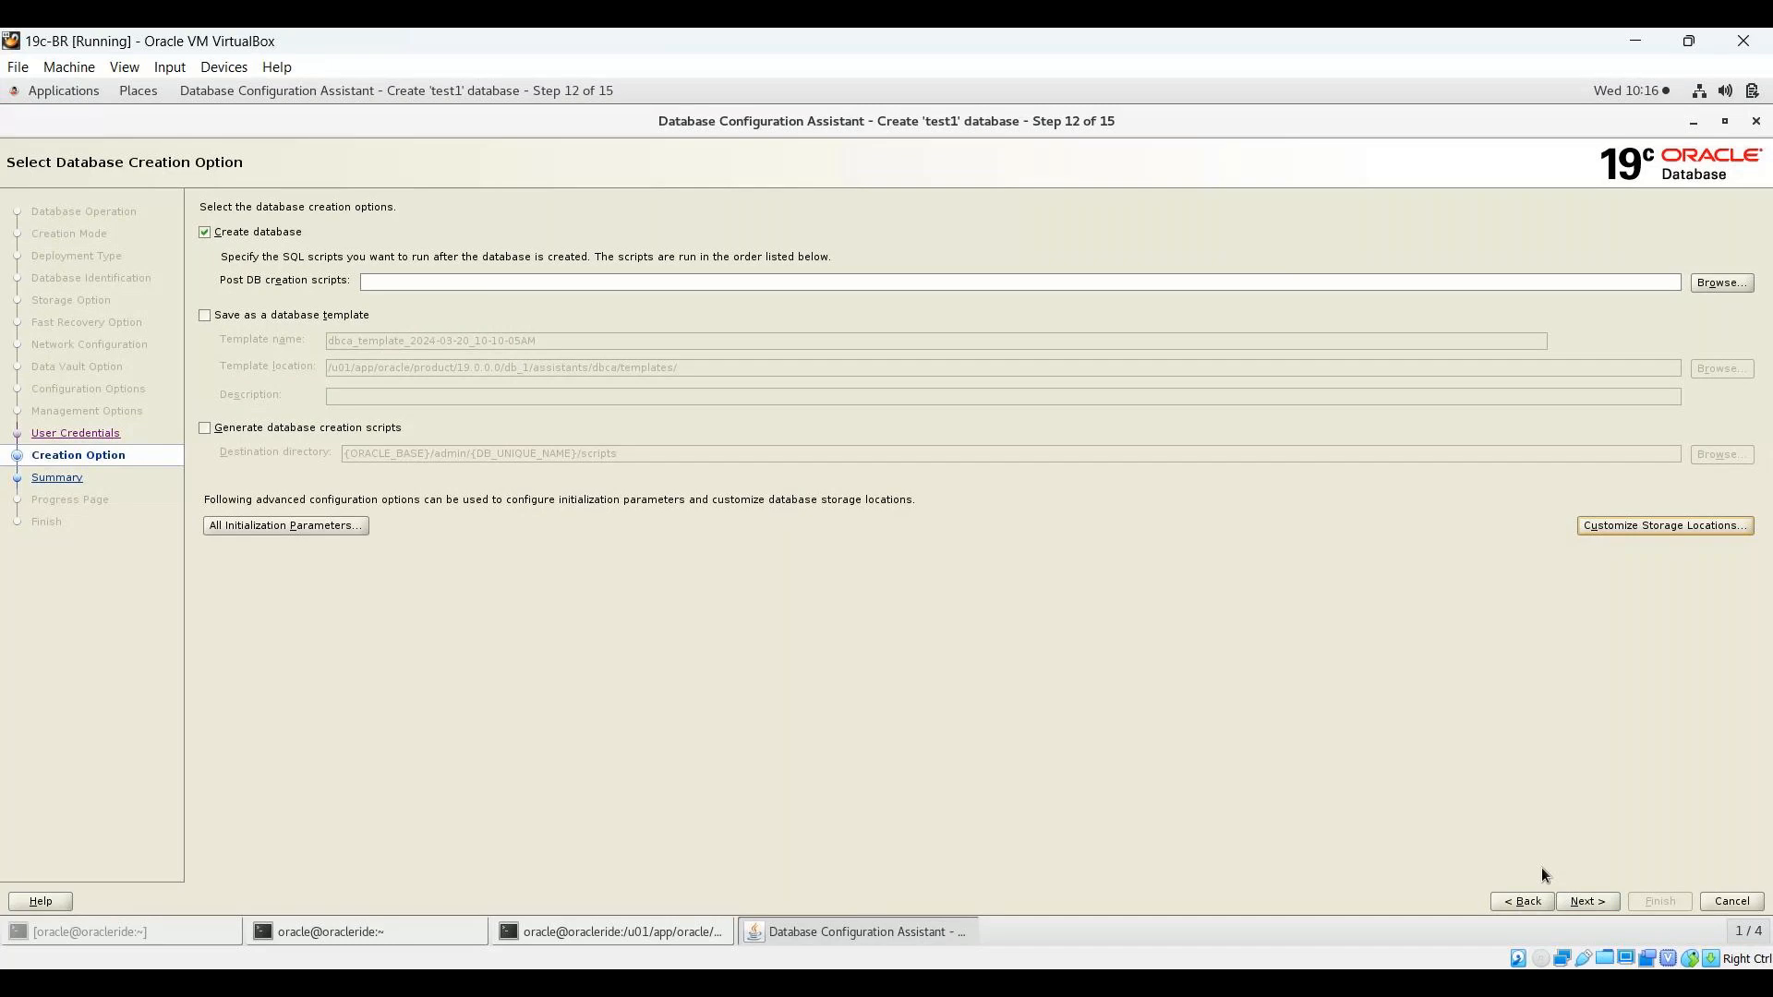
Step: Try to continue past the database creation options and read the details of the Data Files Location error
{"action": "left_click", "coordinate": [1587, 900]}
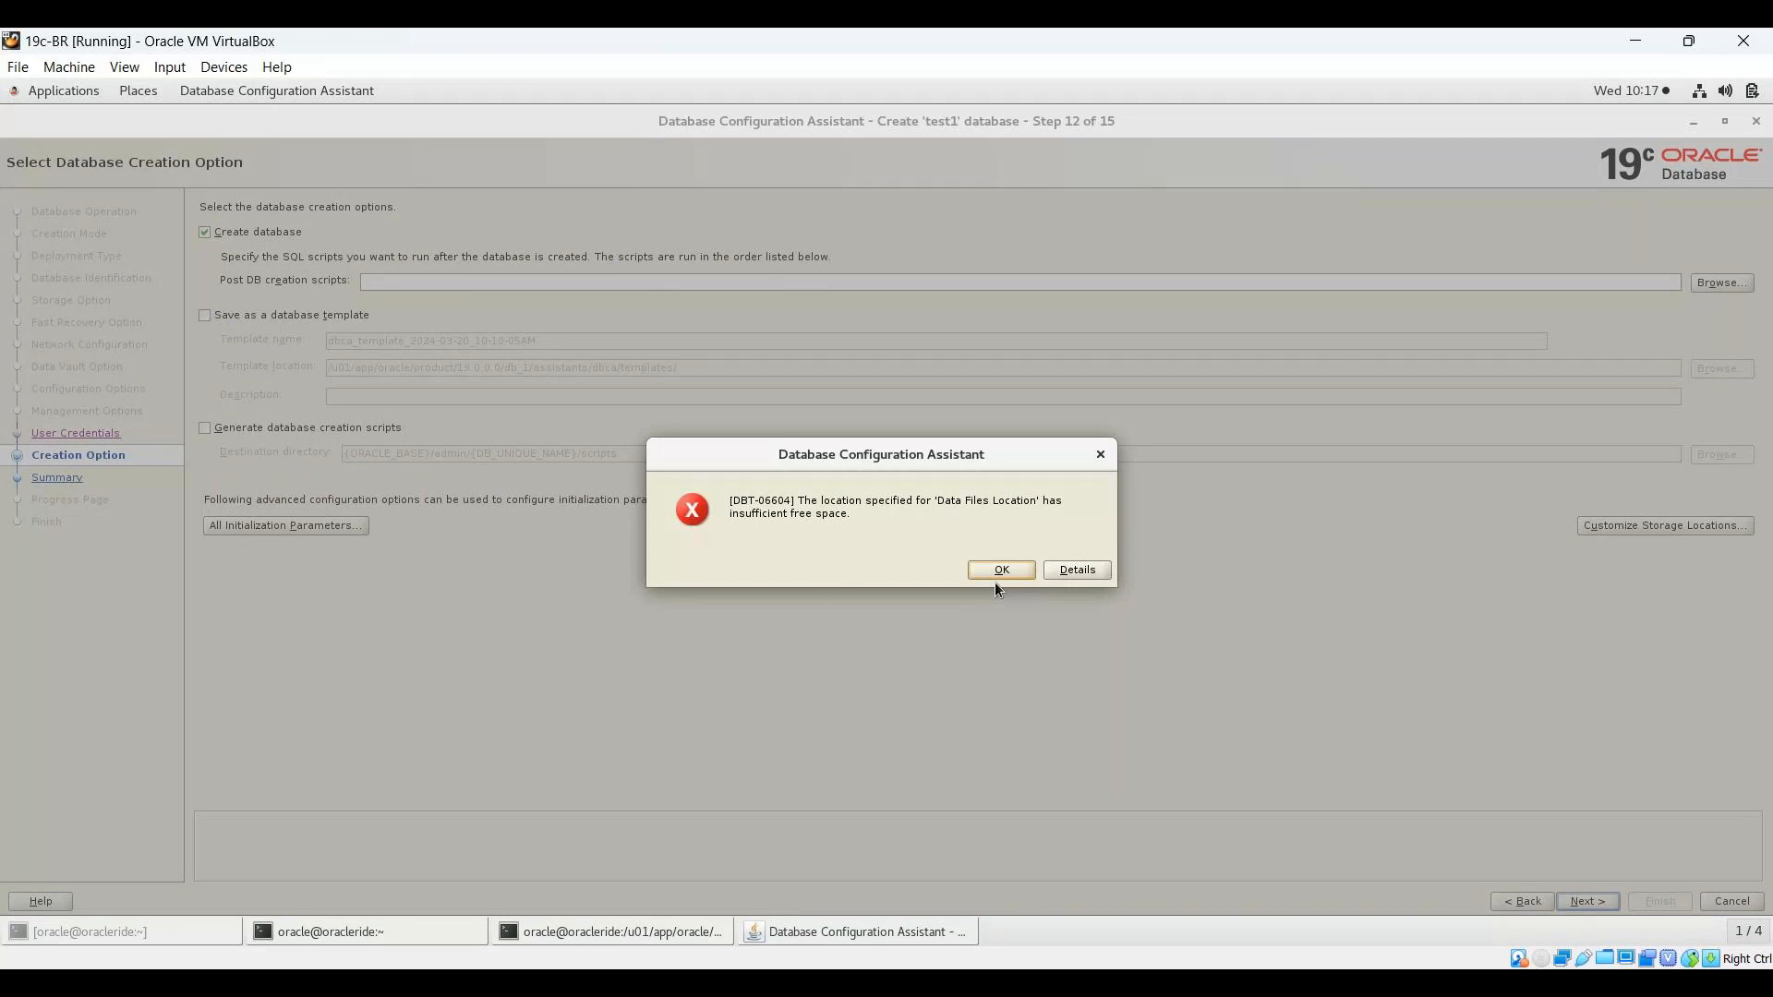
{"action": "left_click", "coordinate": [1075, 570]}
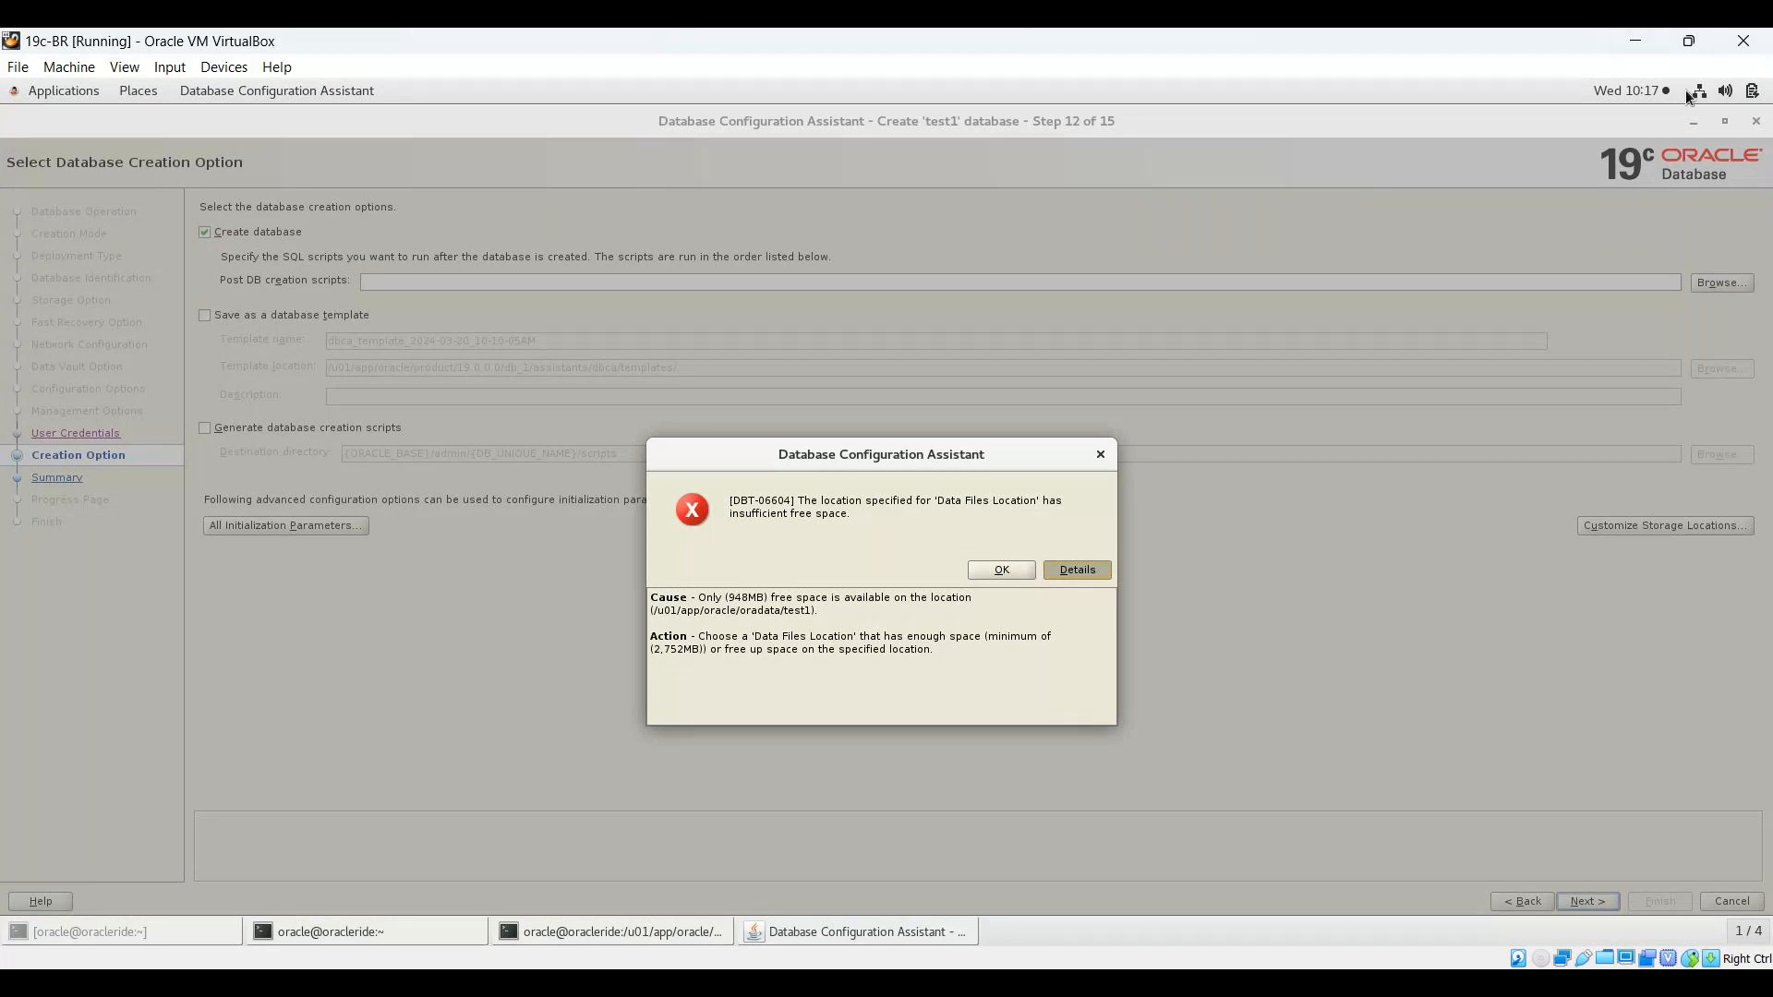
{"action": "left_click", "coordinate": [1693, 123]}
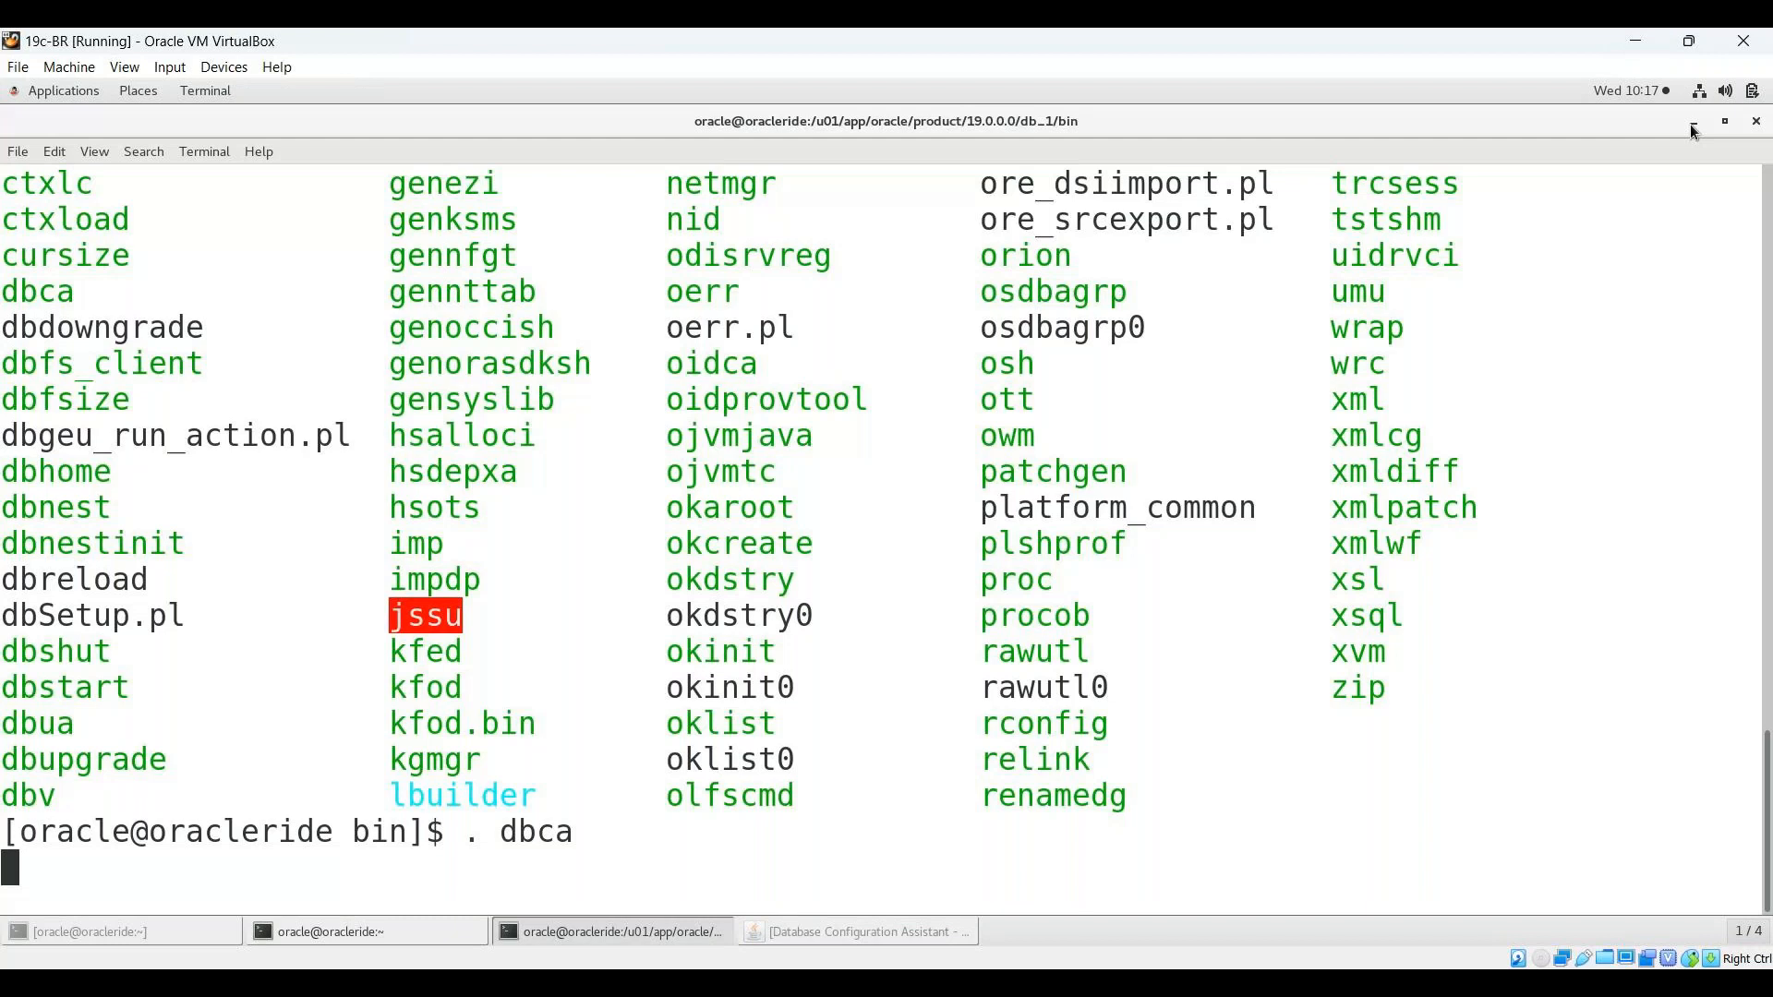
Step: Open a new terminal and check filesystem disk space with df -h, highlighting the root filesystem's usage
{"action": "left_click", "coordinate": [1693, 123]}
{"action": "right_click", "coordinate": [635, 391]}
{"action": "left_click", "coordinate": [724, 558]}
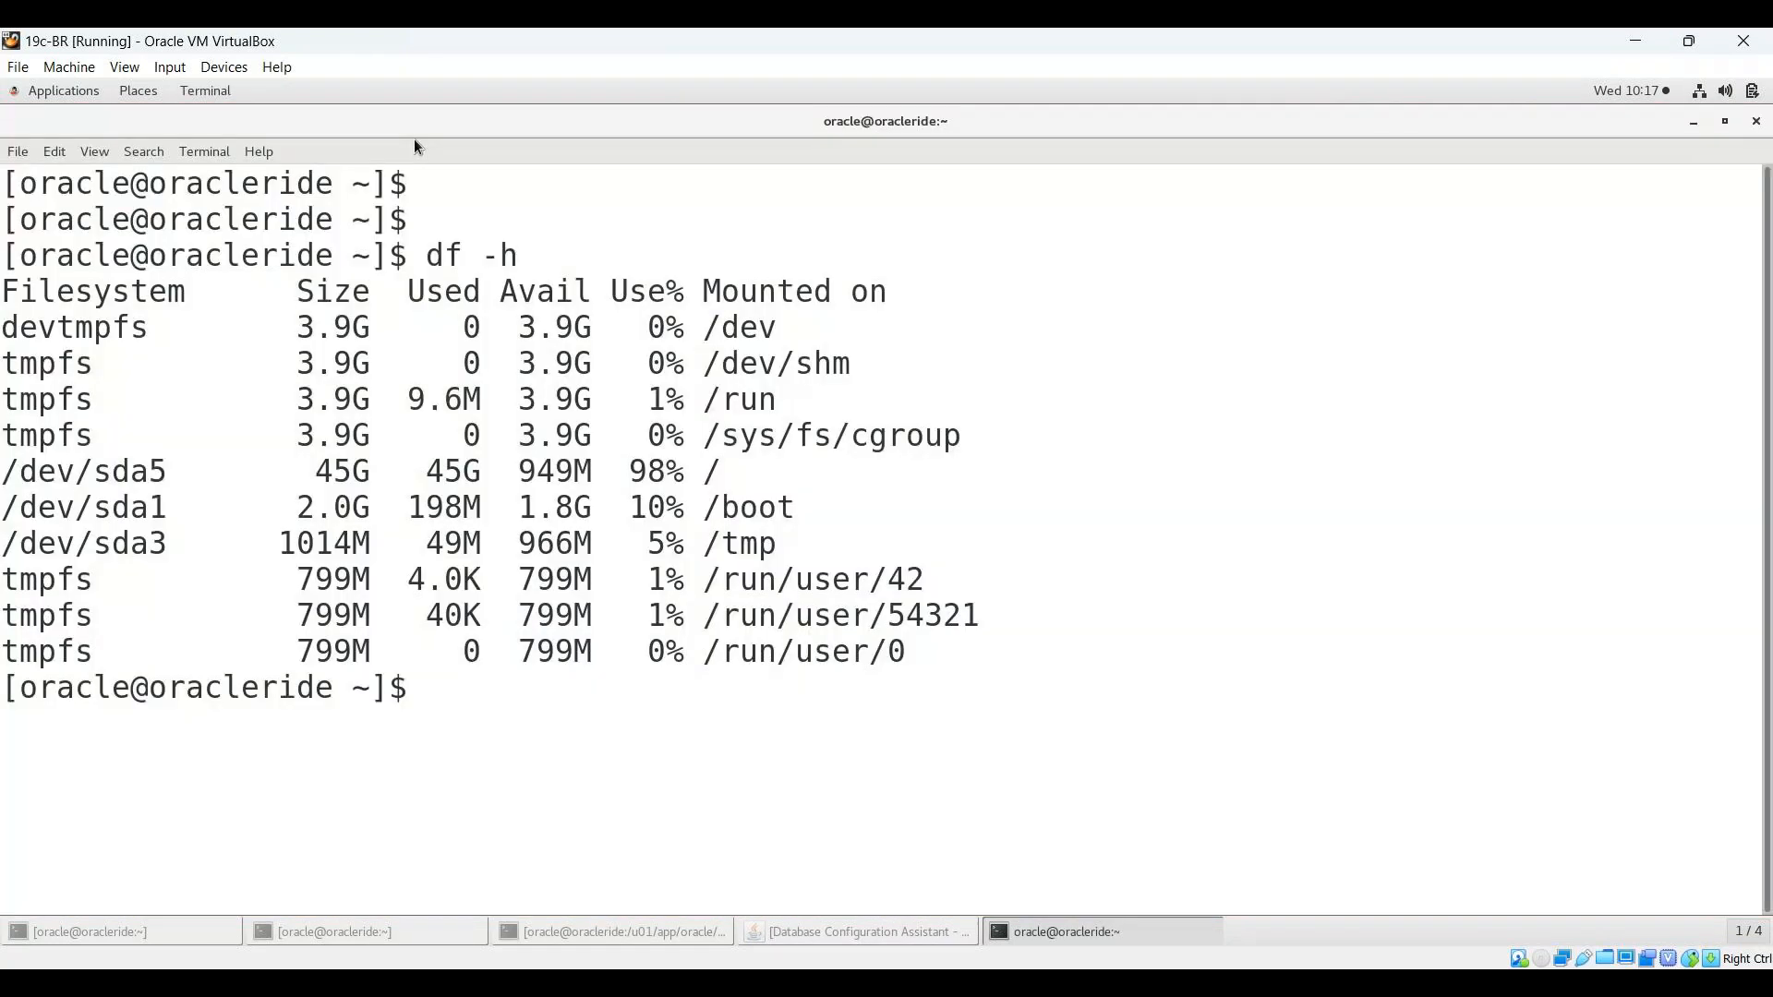
{"action": "left_click_drag", "start_coordinate": [296, 471], "coordinate": [875, 473]}
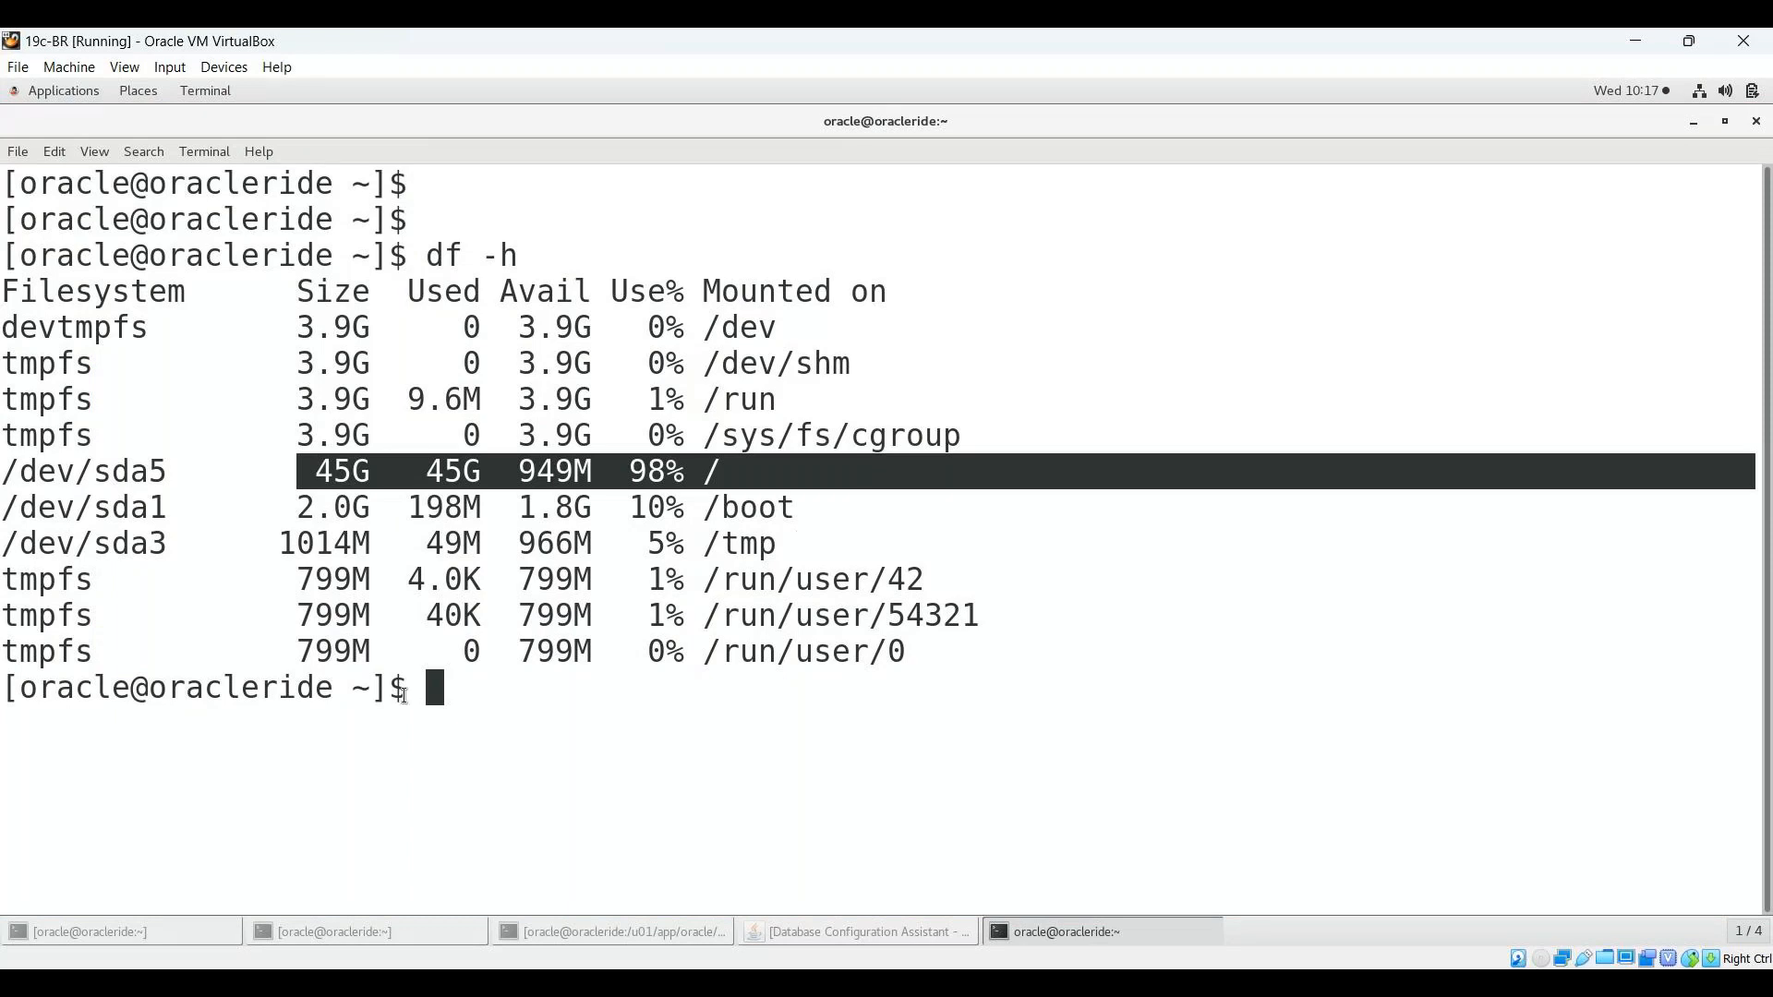
Step: Change to the directory /u01/app/oracle/backup/ and list its files
{"action": "type", "text": "cd /"}
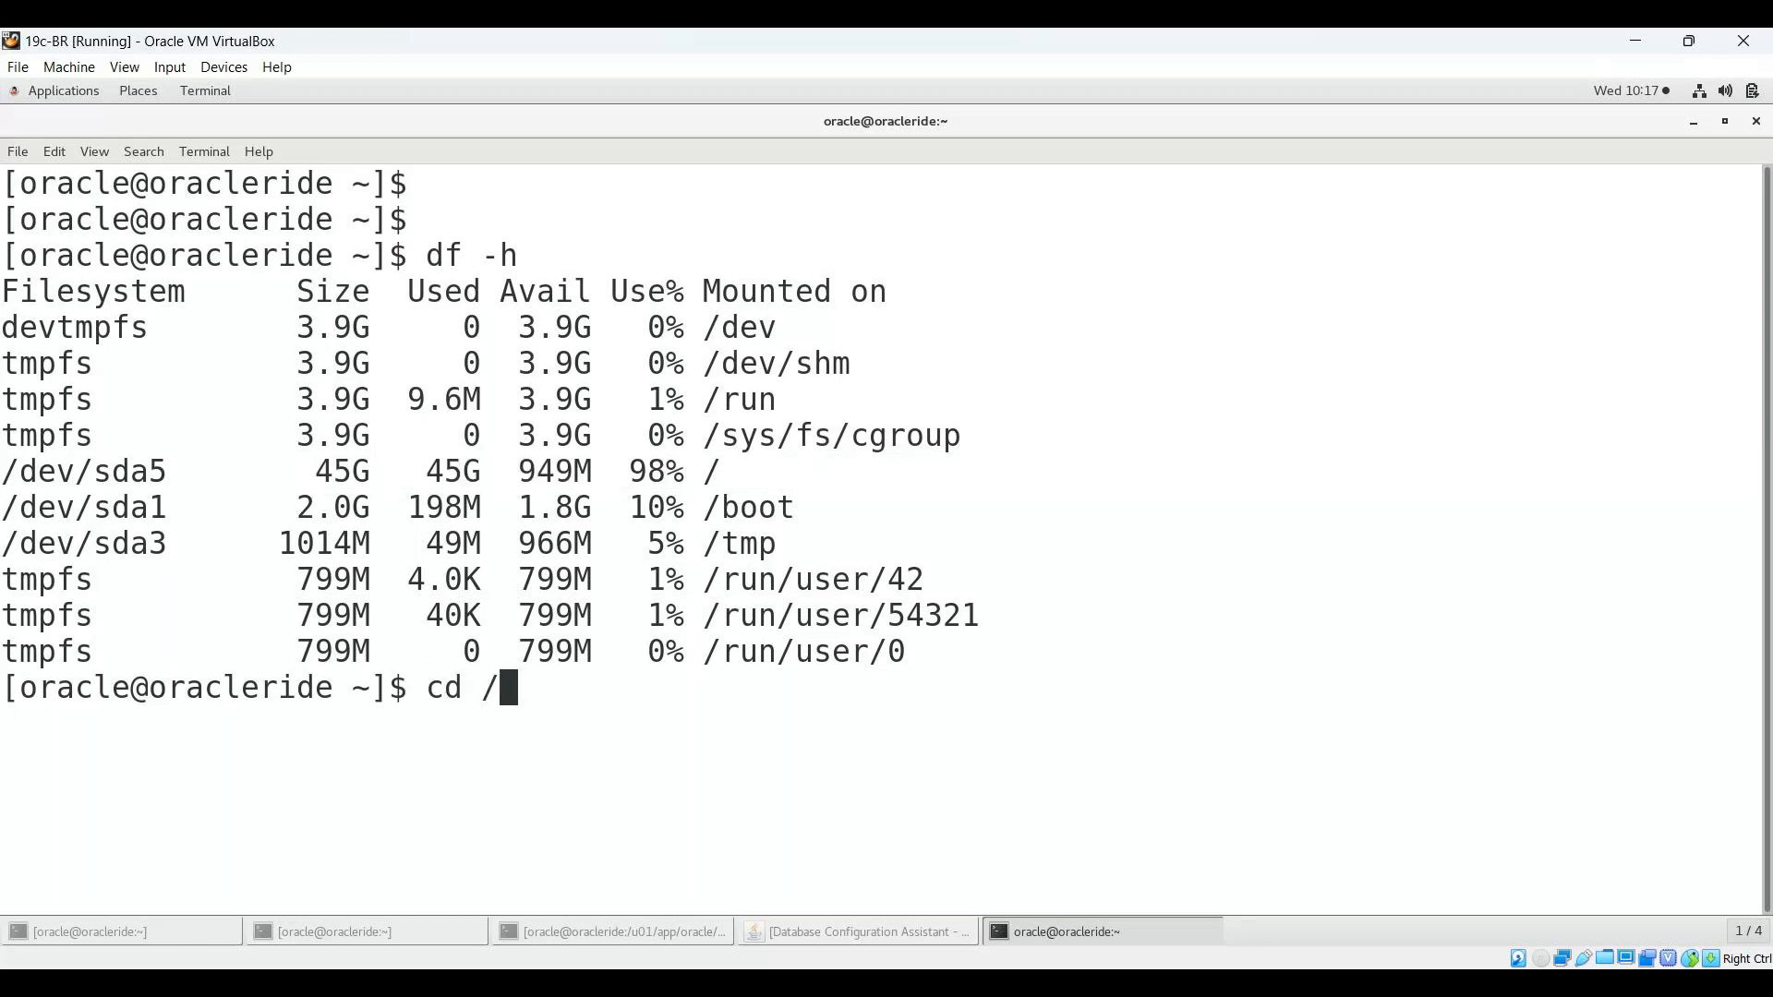
{"action": "type", "text": "u01/app/ora"}
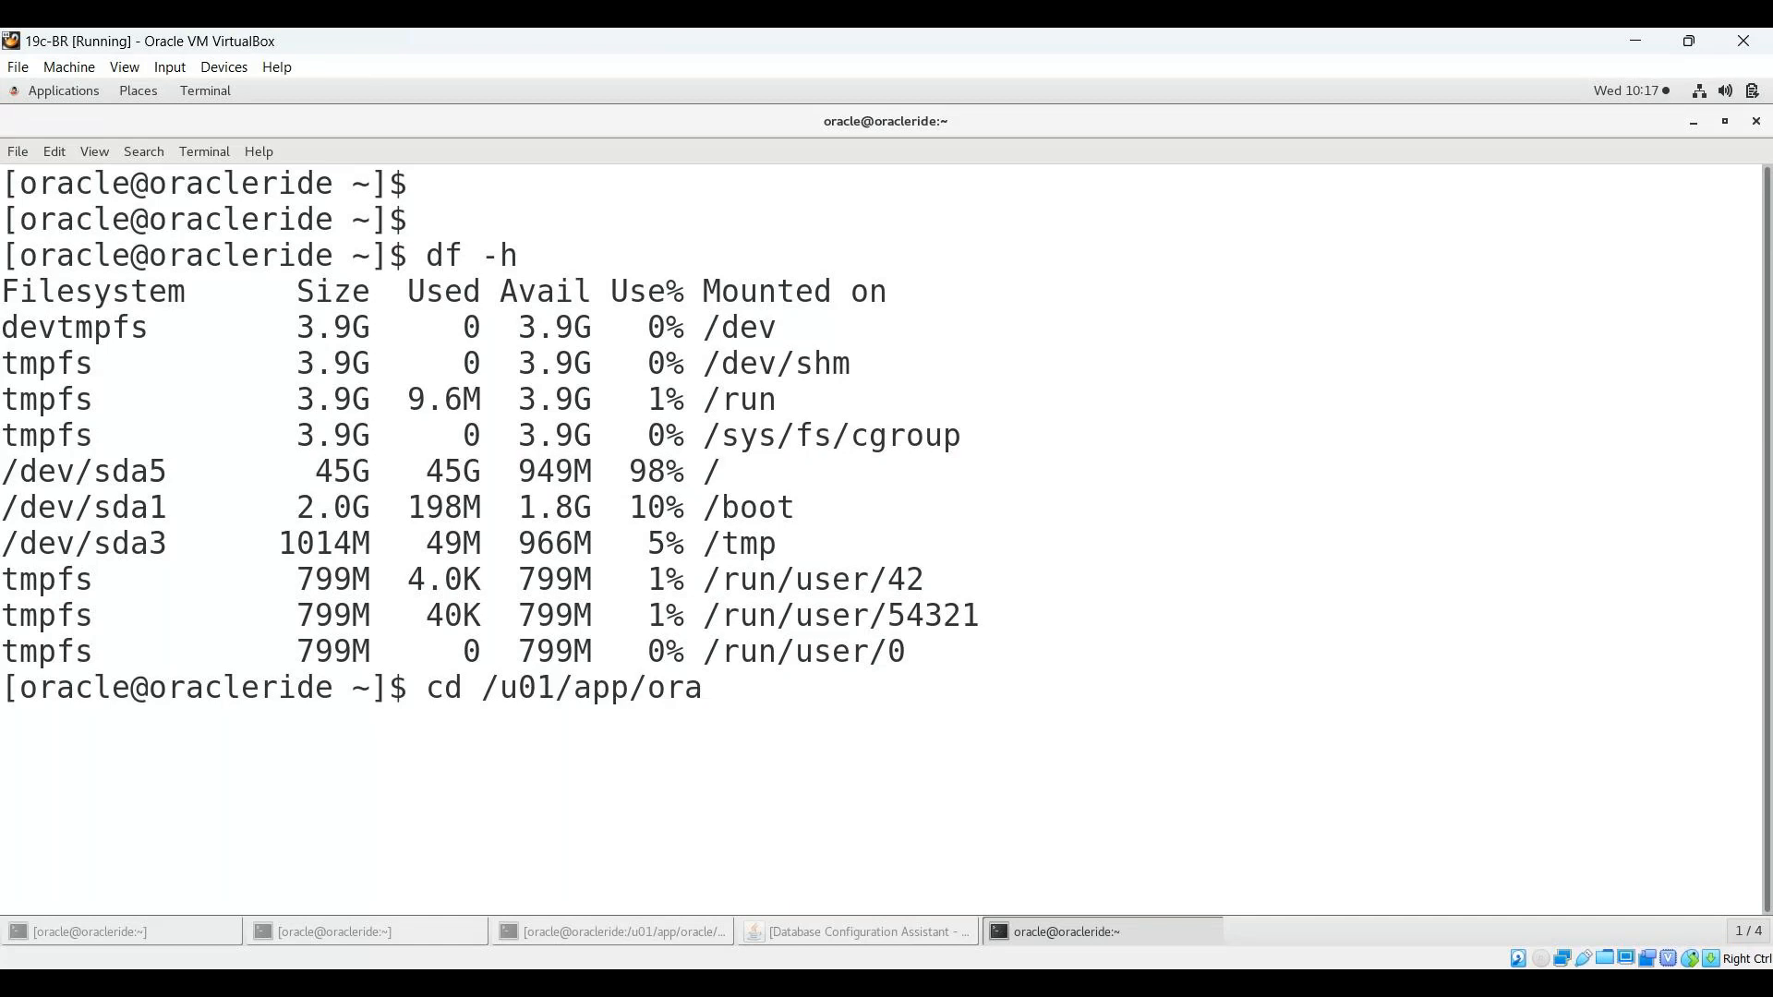
{"action": "type", "text": "cle/backup/"}
{"action": "key", "text": "Return"}
{"action": "type", "text": "ls"}
{"action": "key", "text": "Return"}
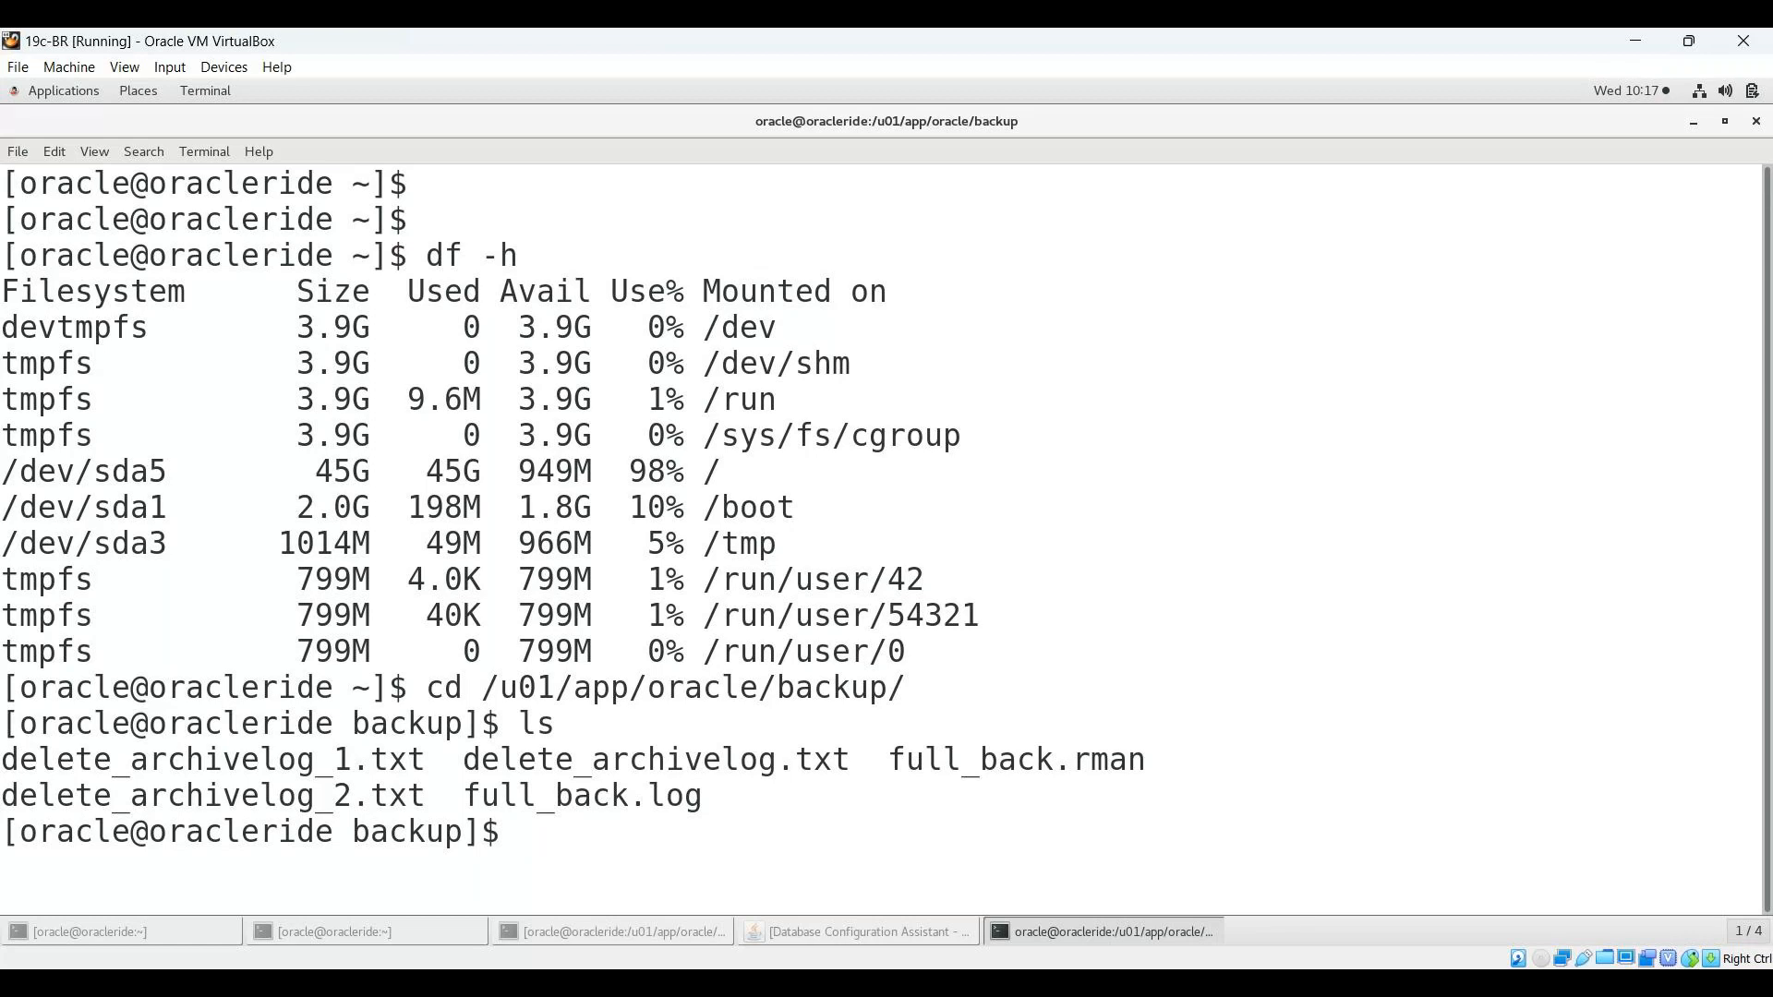
Step: Delete all files in the backup directory with rm * and recheck disk space with df -h
{"action": "type", "text": "rm *"}
{"action": "key", "text": "Return"}
{"action": "key", "text": "Return"}
{"action": "type", "text": "df "}
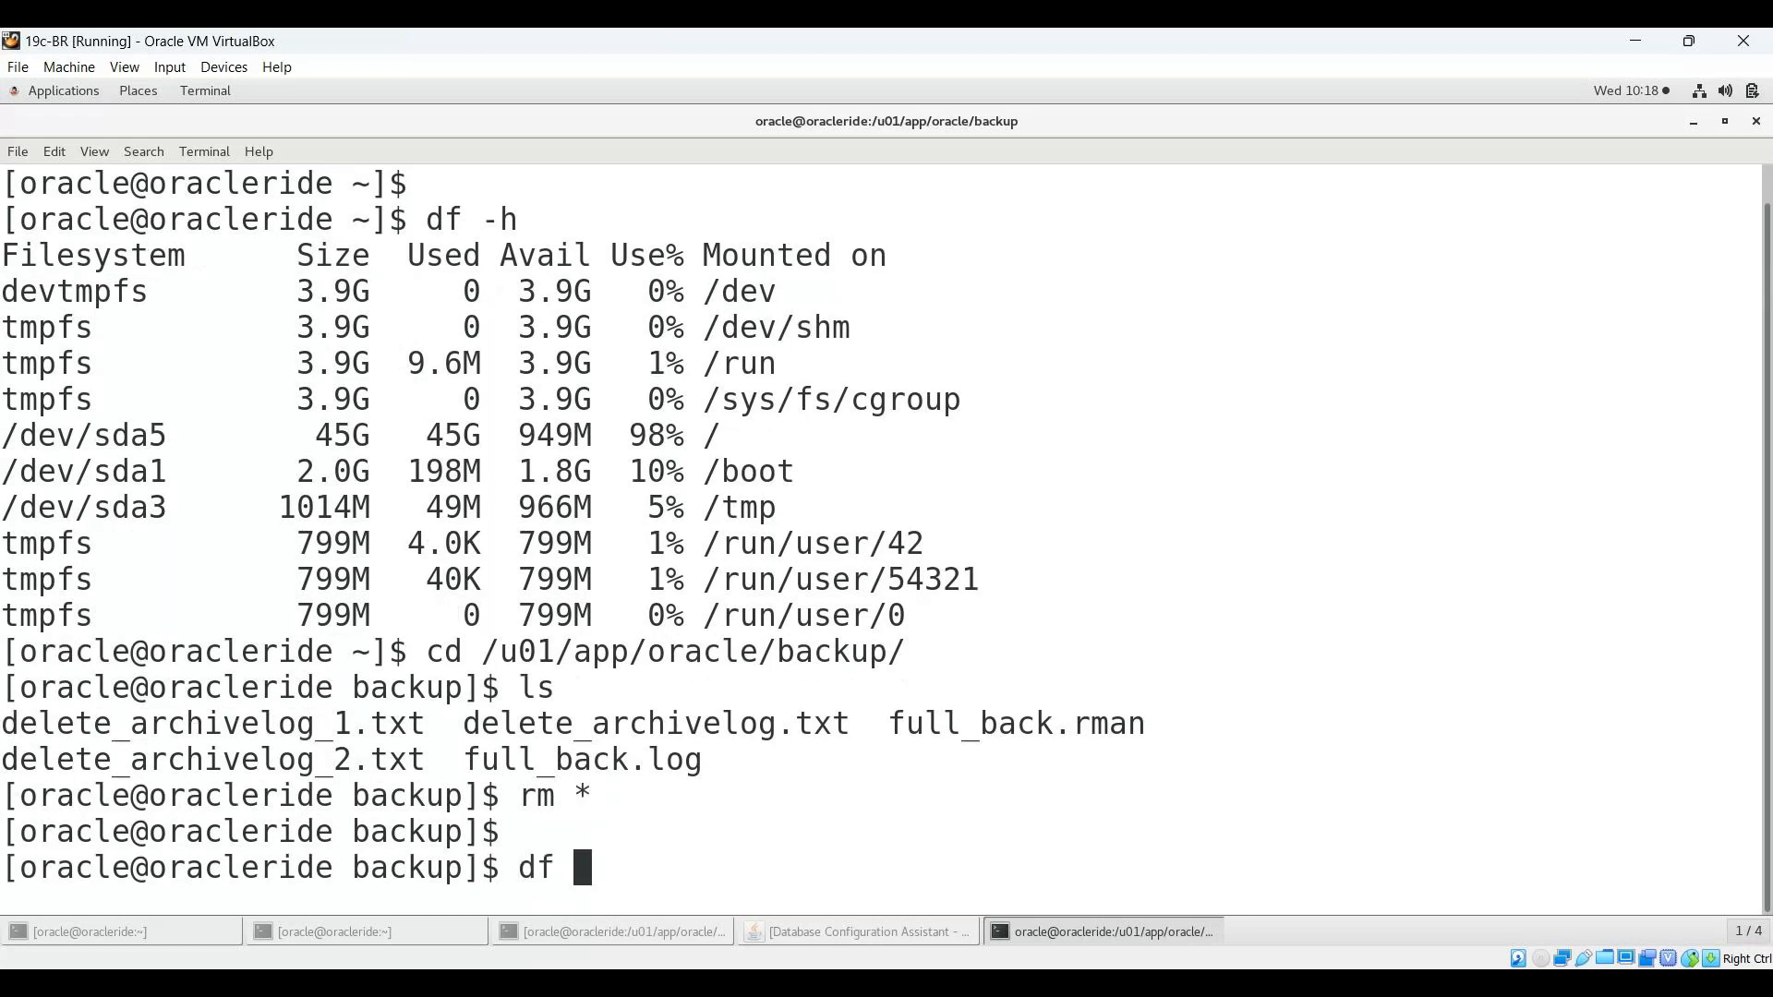
{"action": "type", "text": "-h"}
{"action": "key", "text": "Return"}
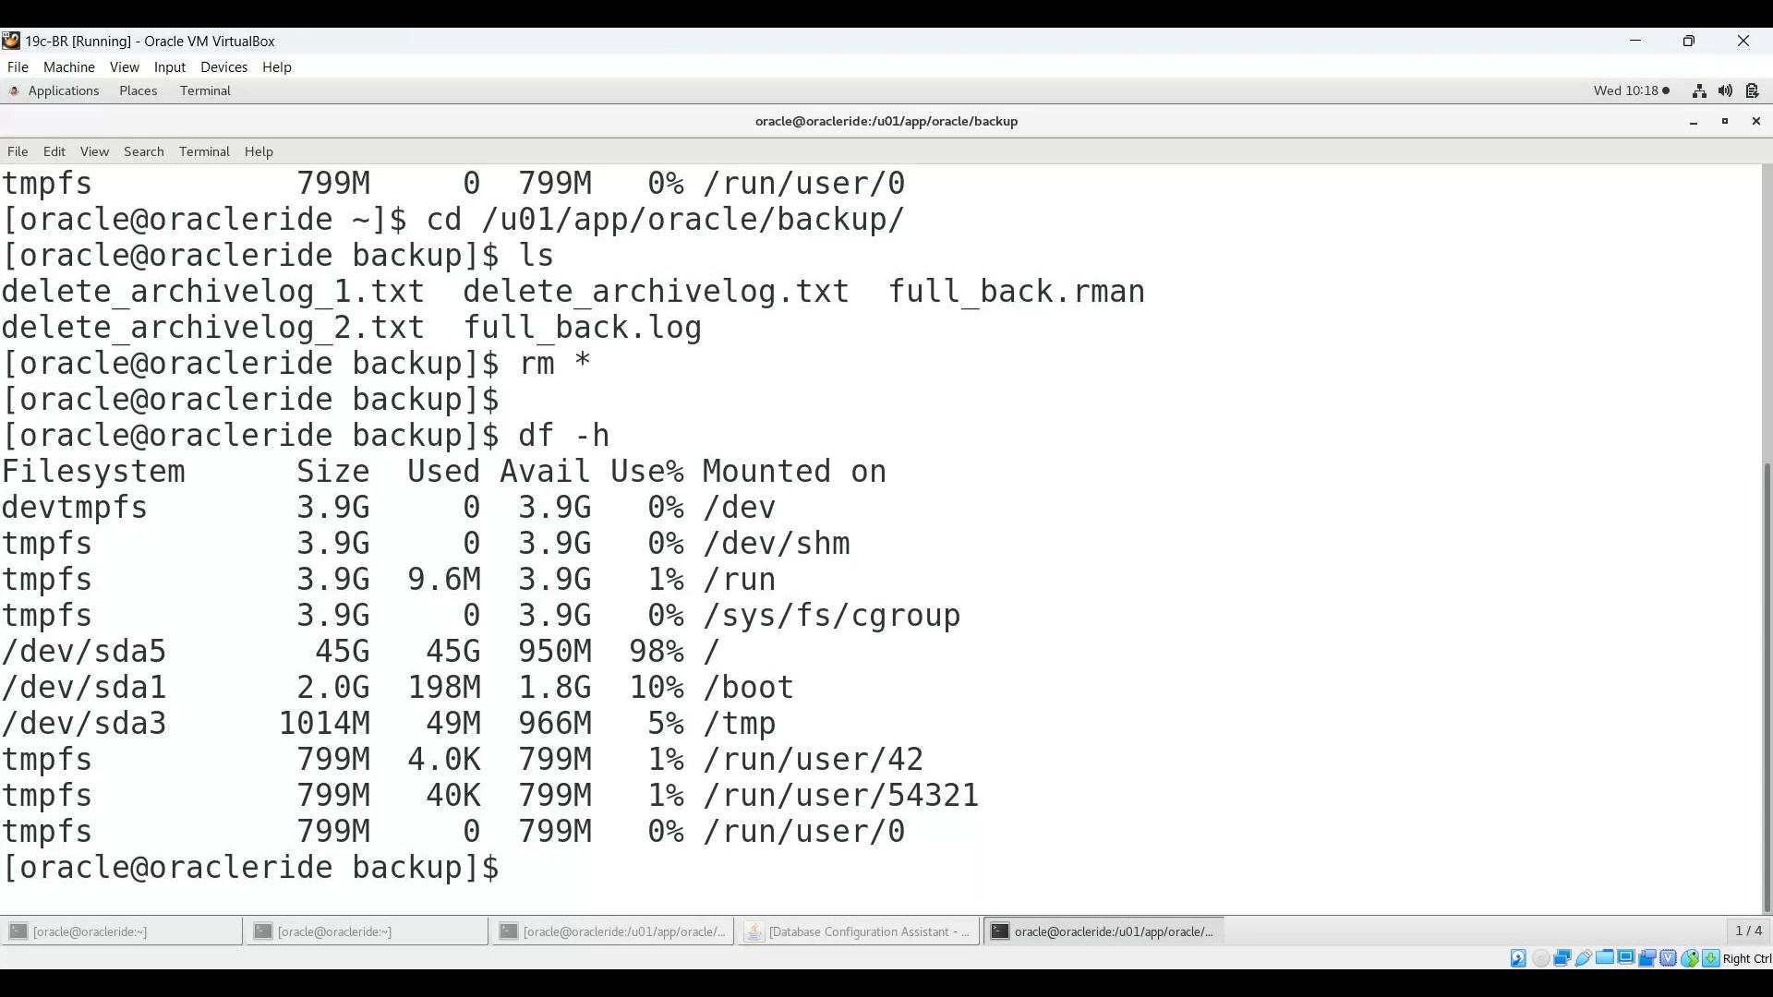
Step: Go up to the oracle directory, enter oradata/ and list its contents
{"action": "type", "text": "cd .."}
{"action": "key", "text": "Return"}
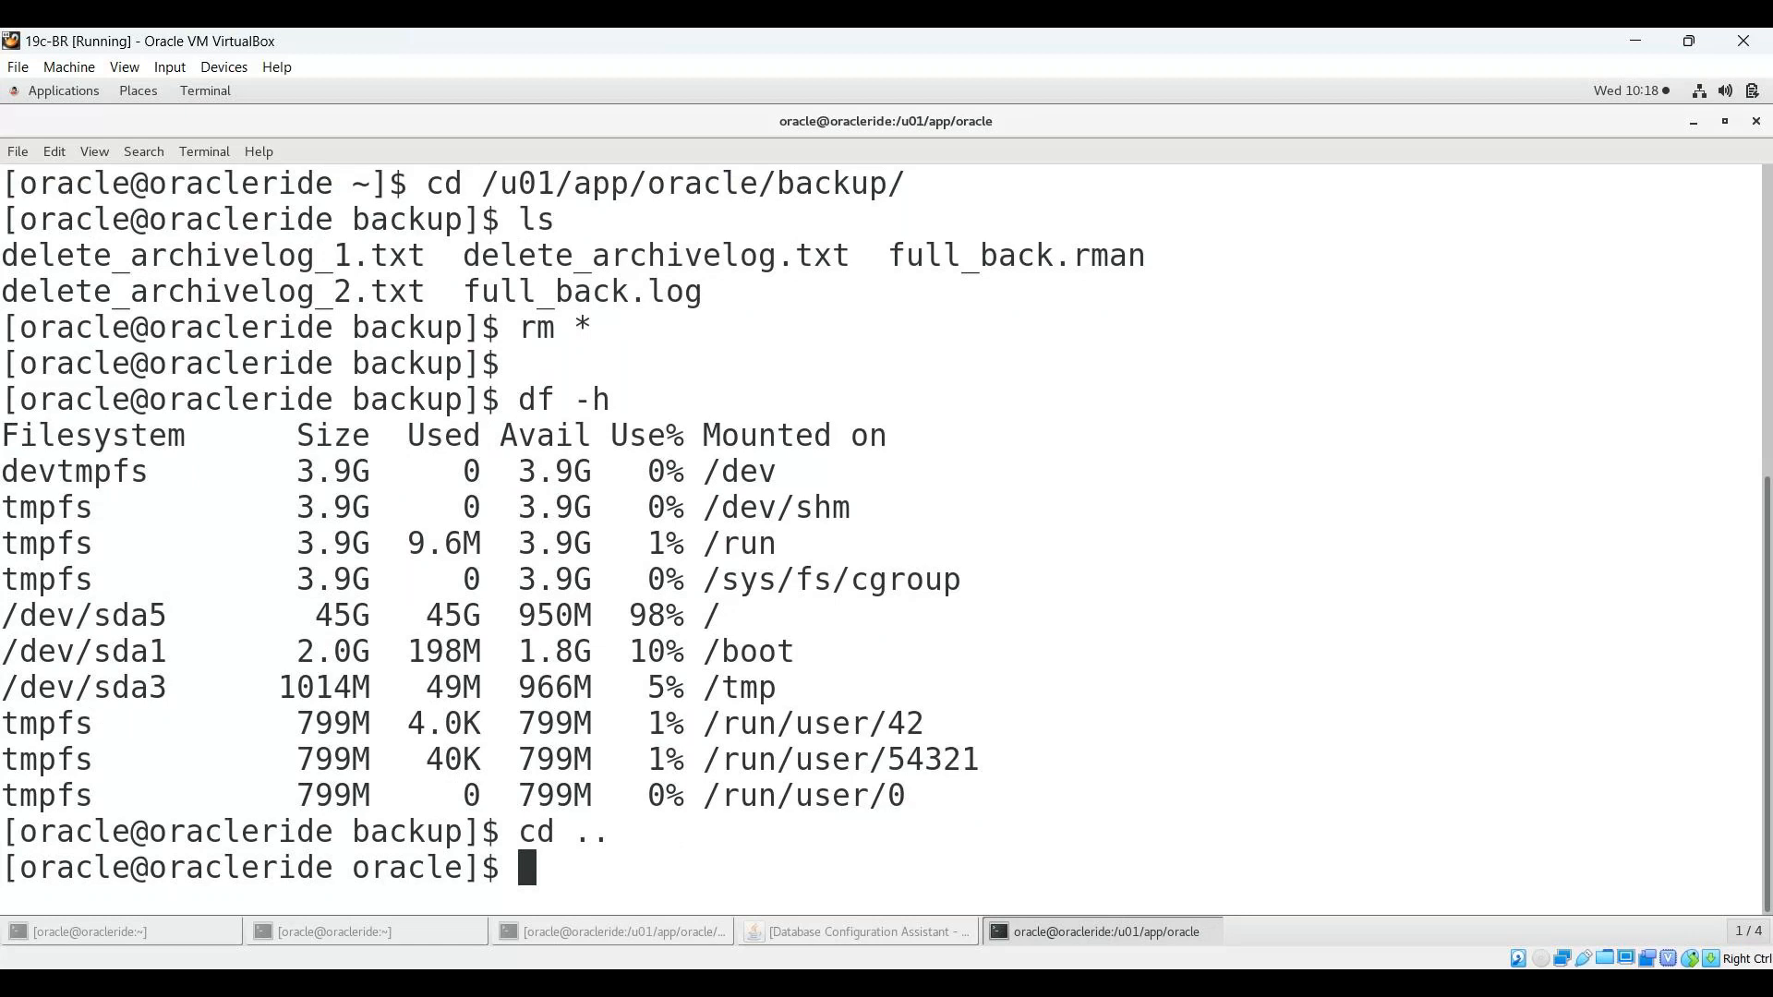
{"action": "type", "text": "cd oradata/"}
{"action": "key", "text": "Return"}
{"action": "type", "text": "ls"}
{"action": "key", "text": "Return"}
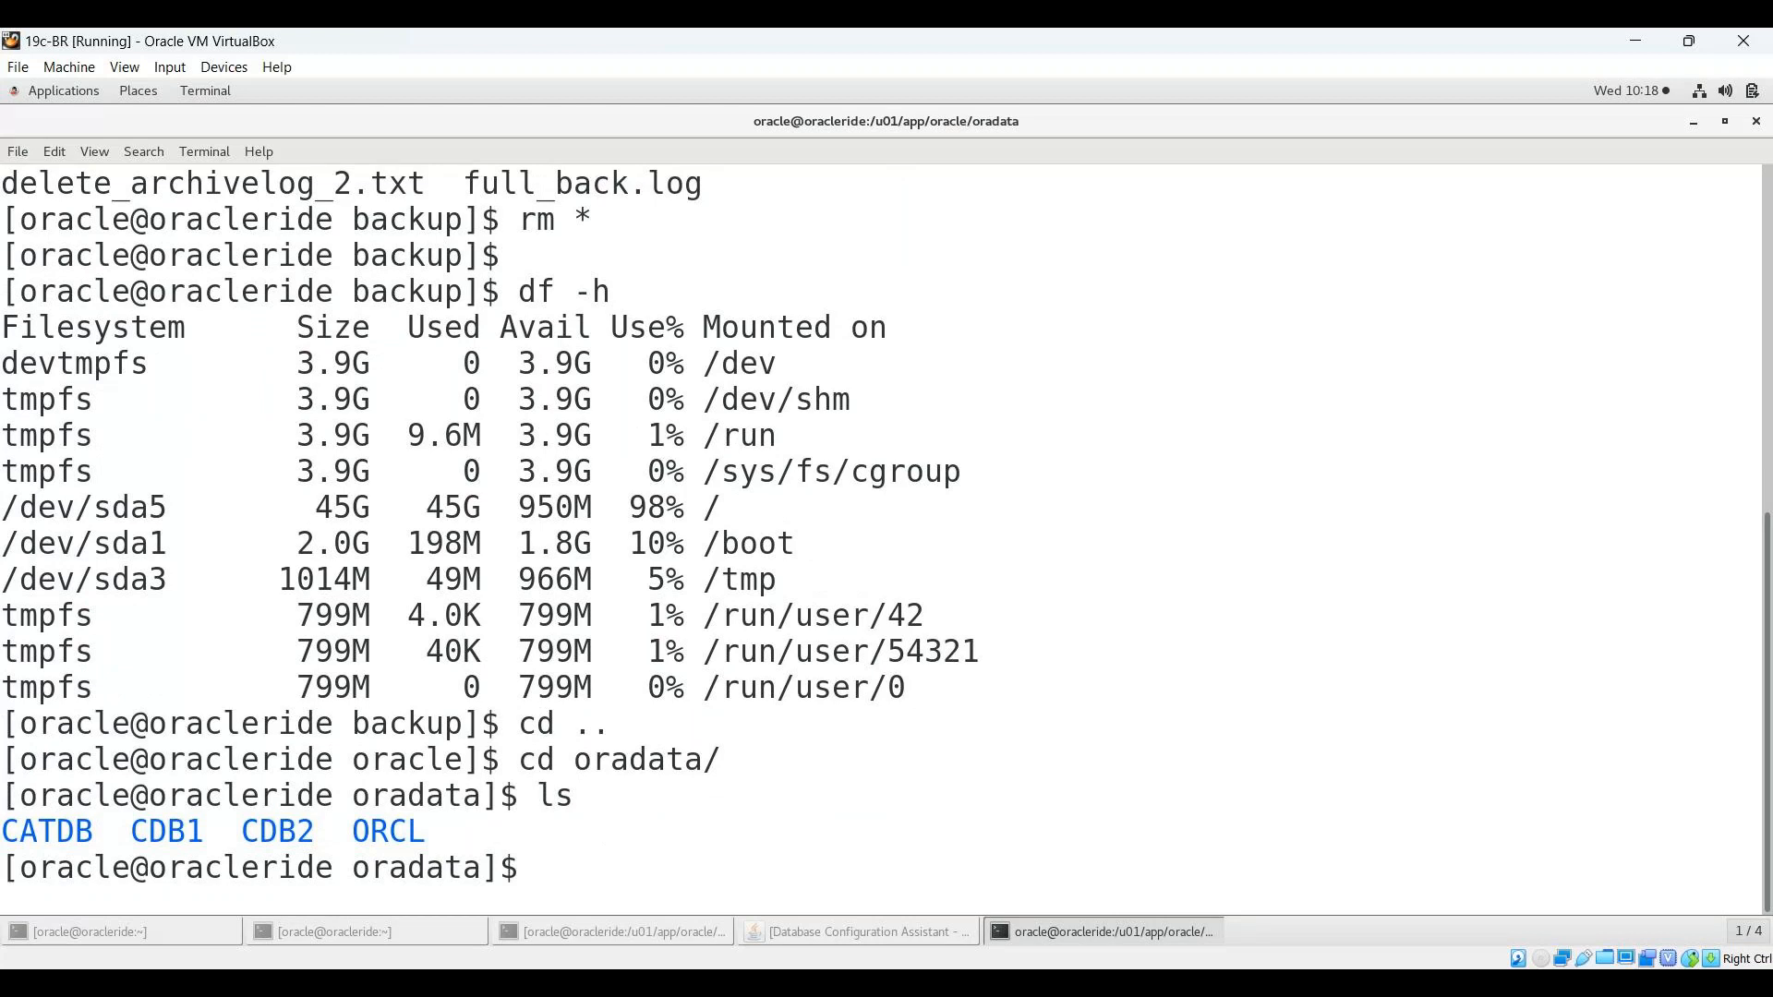
Step: Try to remove the ORCL directory from oradata by running rm rf ORCL/
{"action": "type", "text": "rm -"}
{"action": "key", "text": "BackSpace"}
{"action": "type", "text": "rf ORCL/"}
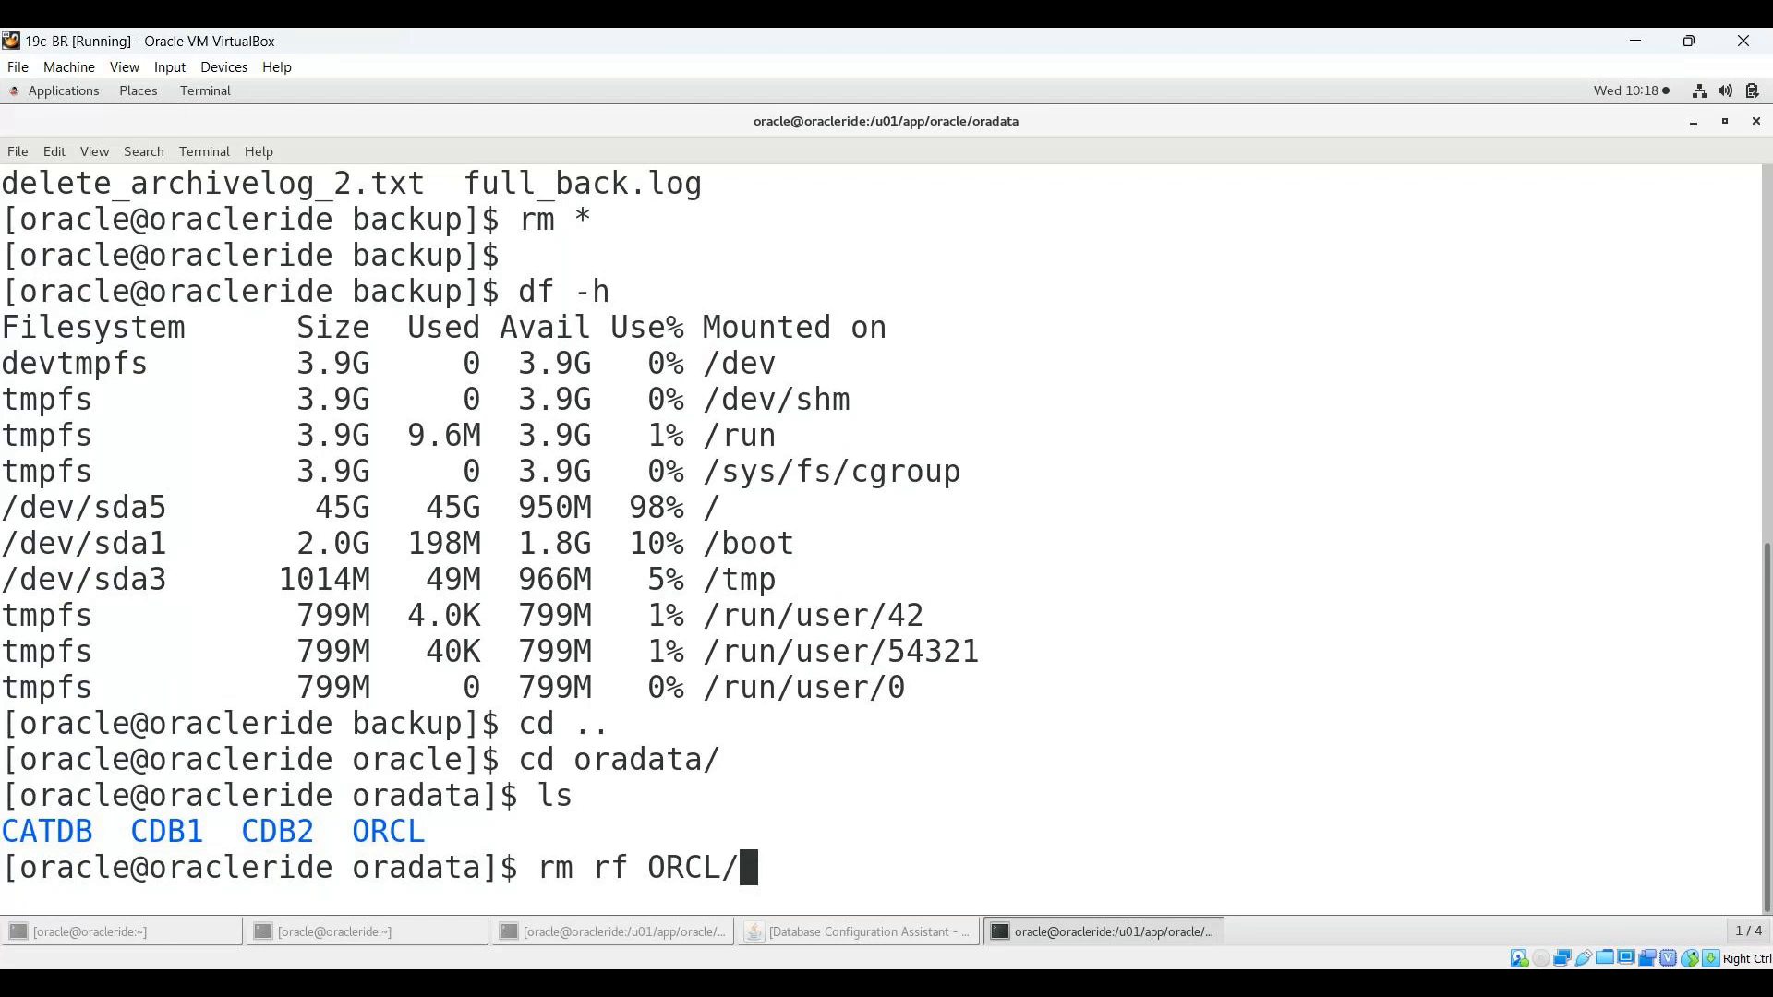
{"action": "key", "text": "Return"}
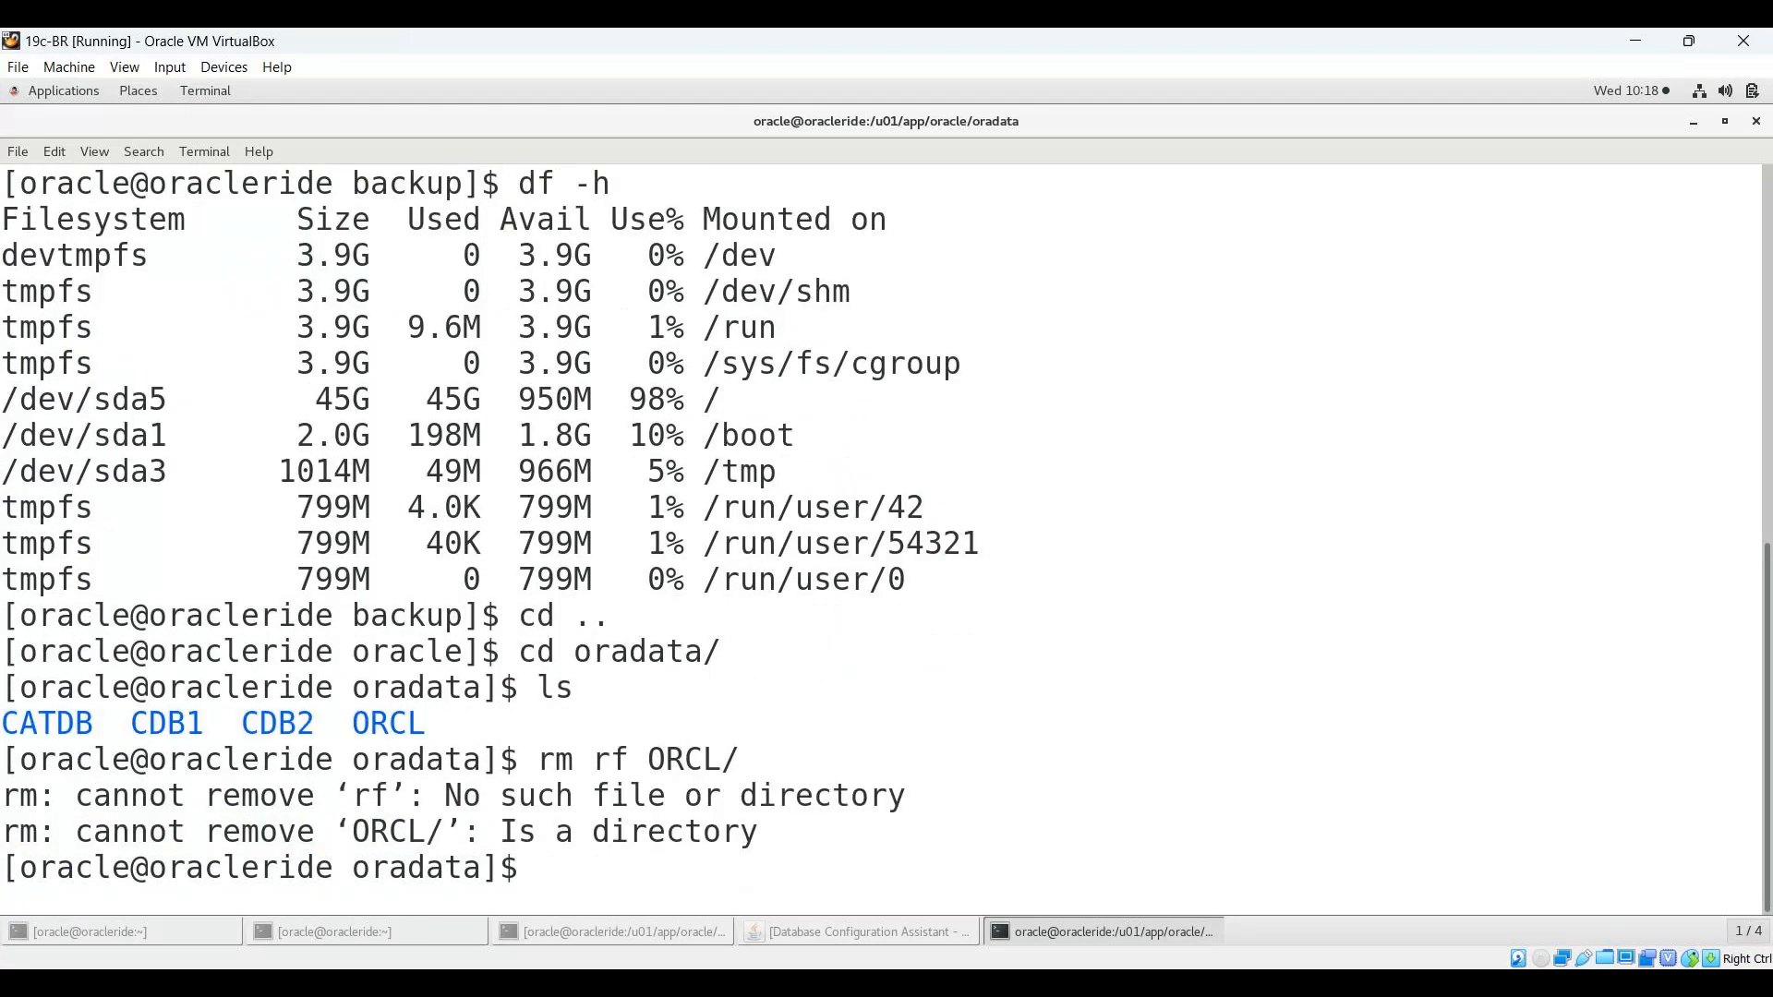
Step: Correct the previous removal command to rm -rf ORCL/ and run it to delete the ORCL directory
{"action": "key", "text": "Up"}
{"action": "key", "text": "Left"}
{"action": "key", "text": "Left"}
{"action": "key", "text": "Left"}
{"action": "key", "text": "Left"}
{"action": "key", "text": "Left"}
{"action": "key", "text": "Left"}
{"action": "key", "text": "Left"}
{"action": "key", "text": "Left"}
{"action": "type", "text": "-"}
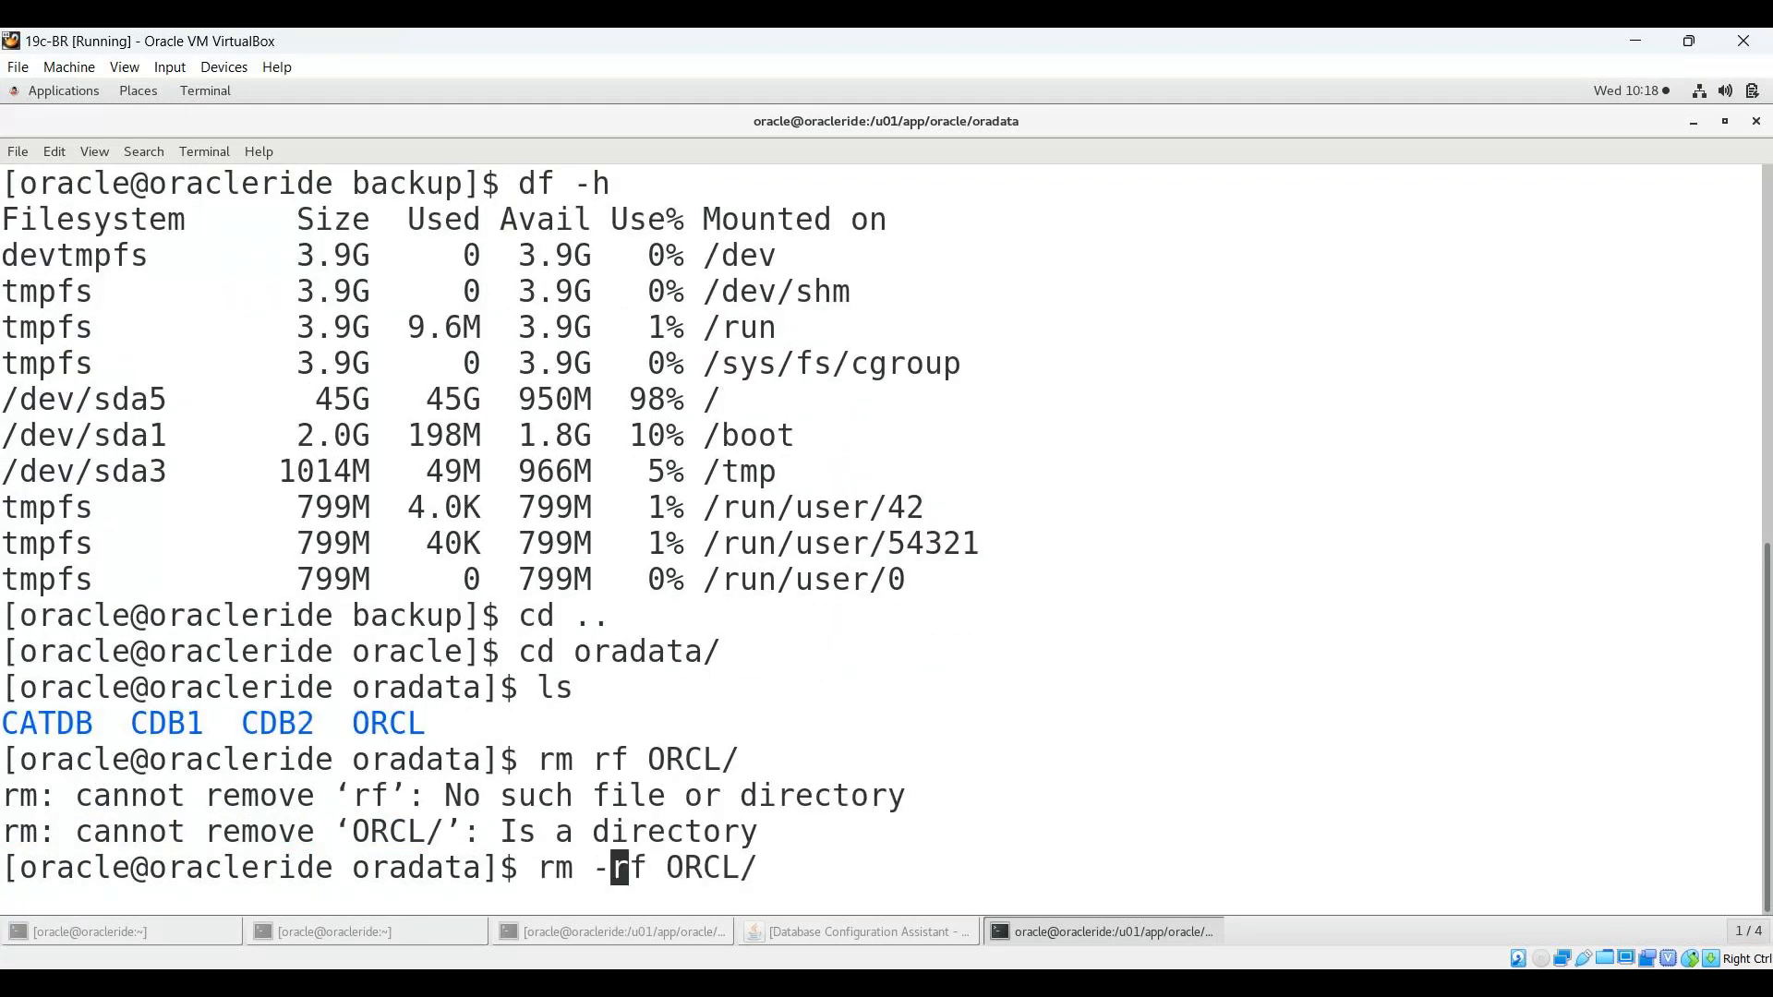
{"action": "key", "text": "Return"}
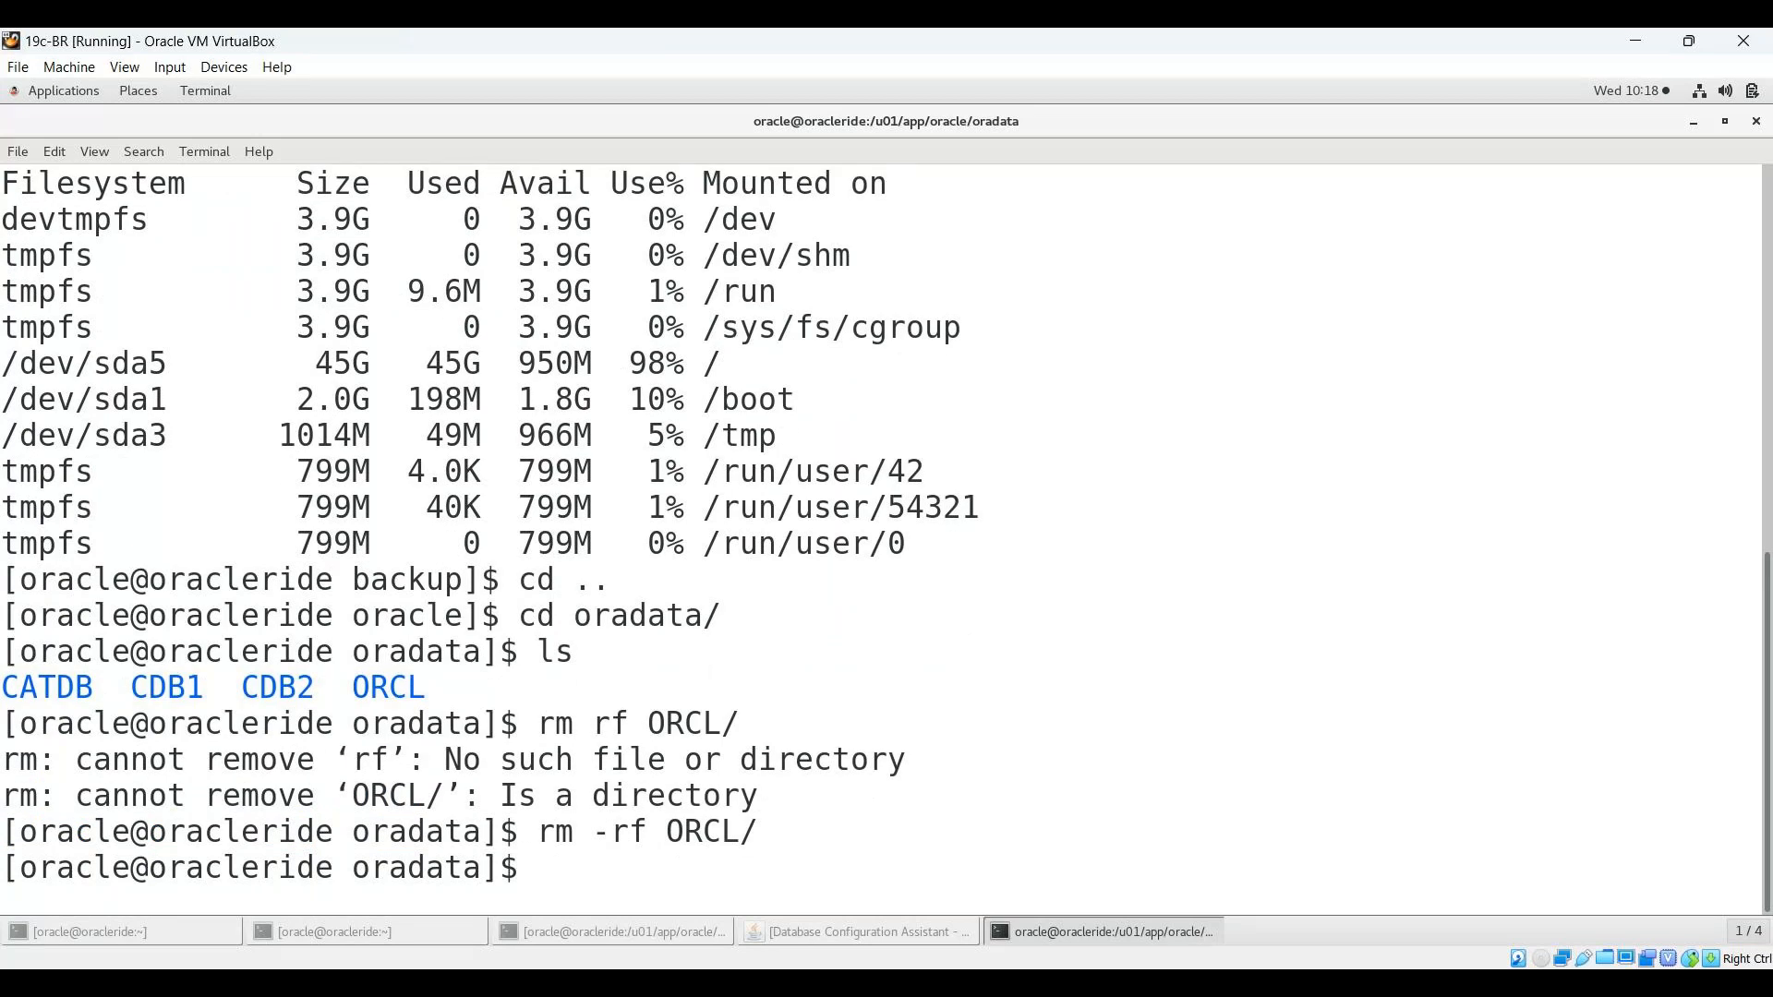
Step: List the remaining oradata directories and check the disk space again with df -h
{"action": "type", "text": "ls"}
{"action": "key", "text": "Return"}
{"action": "type", "text": "df"}
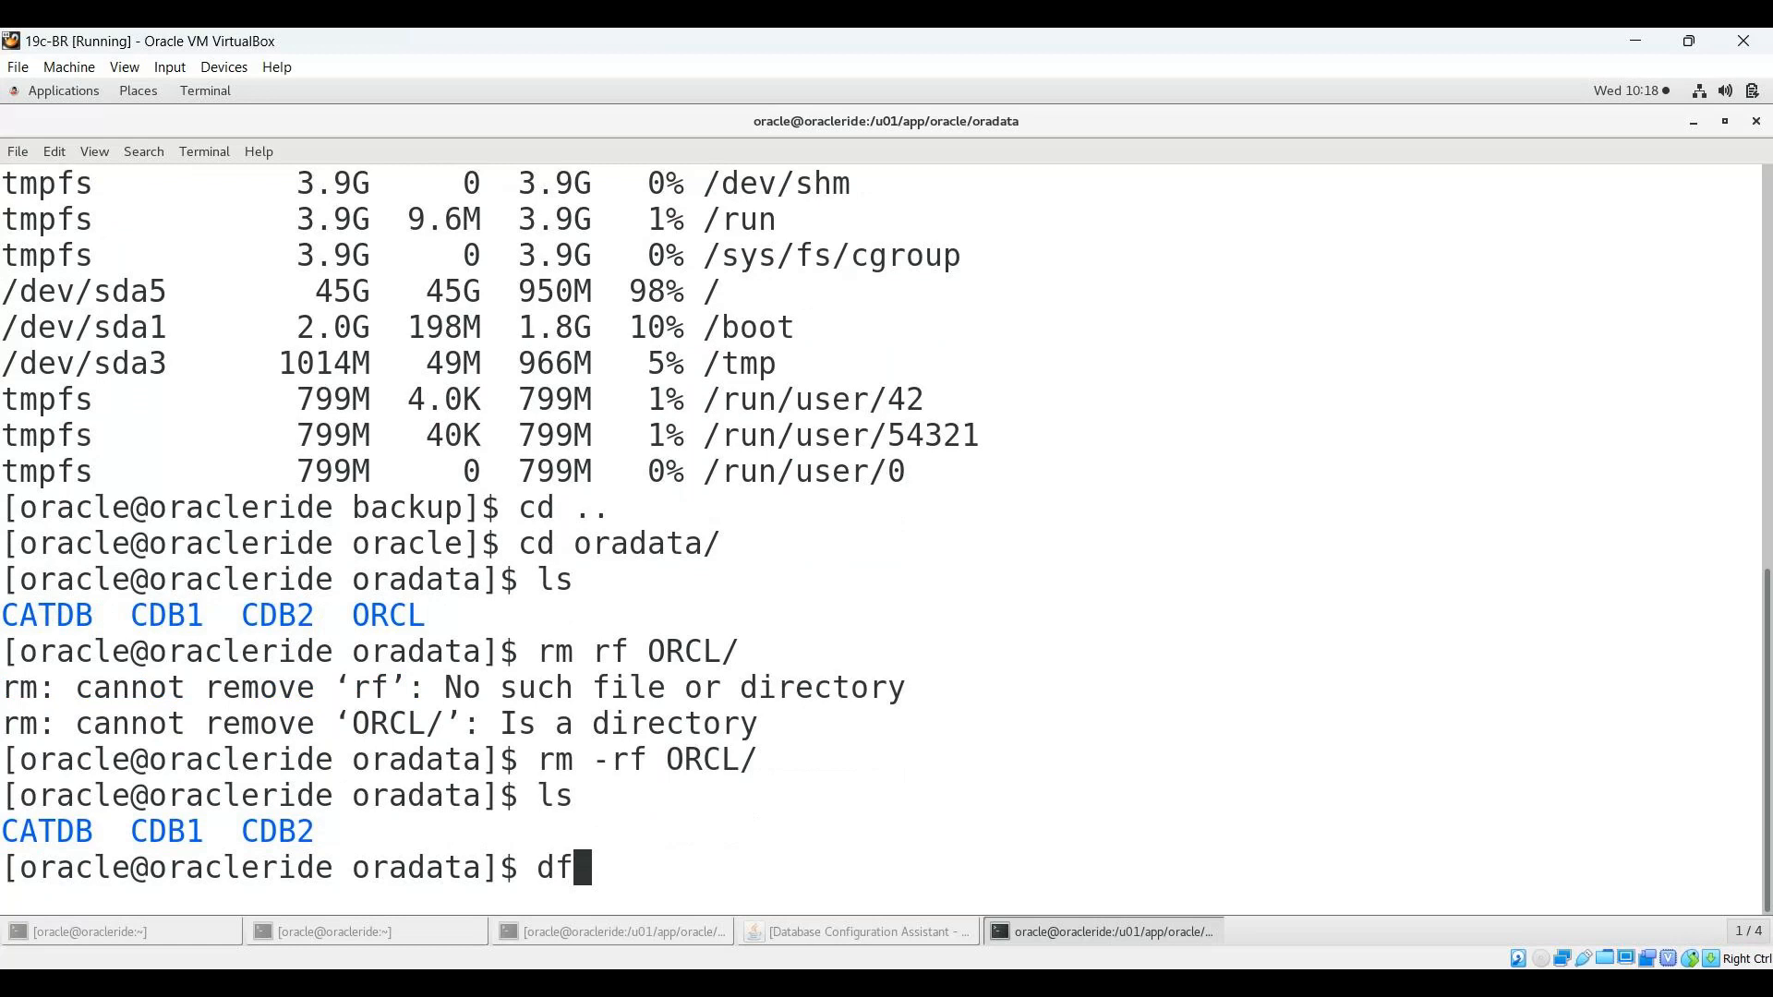
{"action": "type", "text": " -h"}
{"action": "key", "text": "Return"}
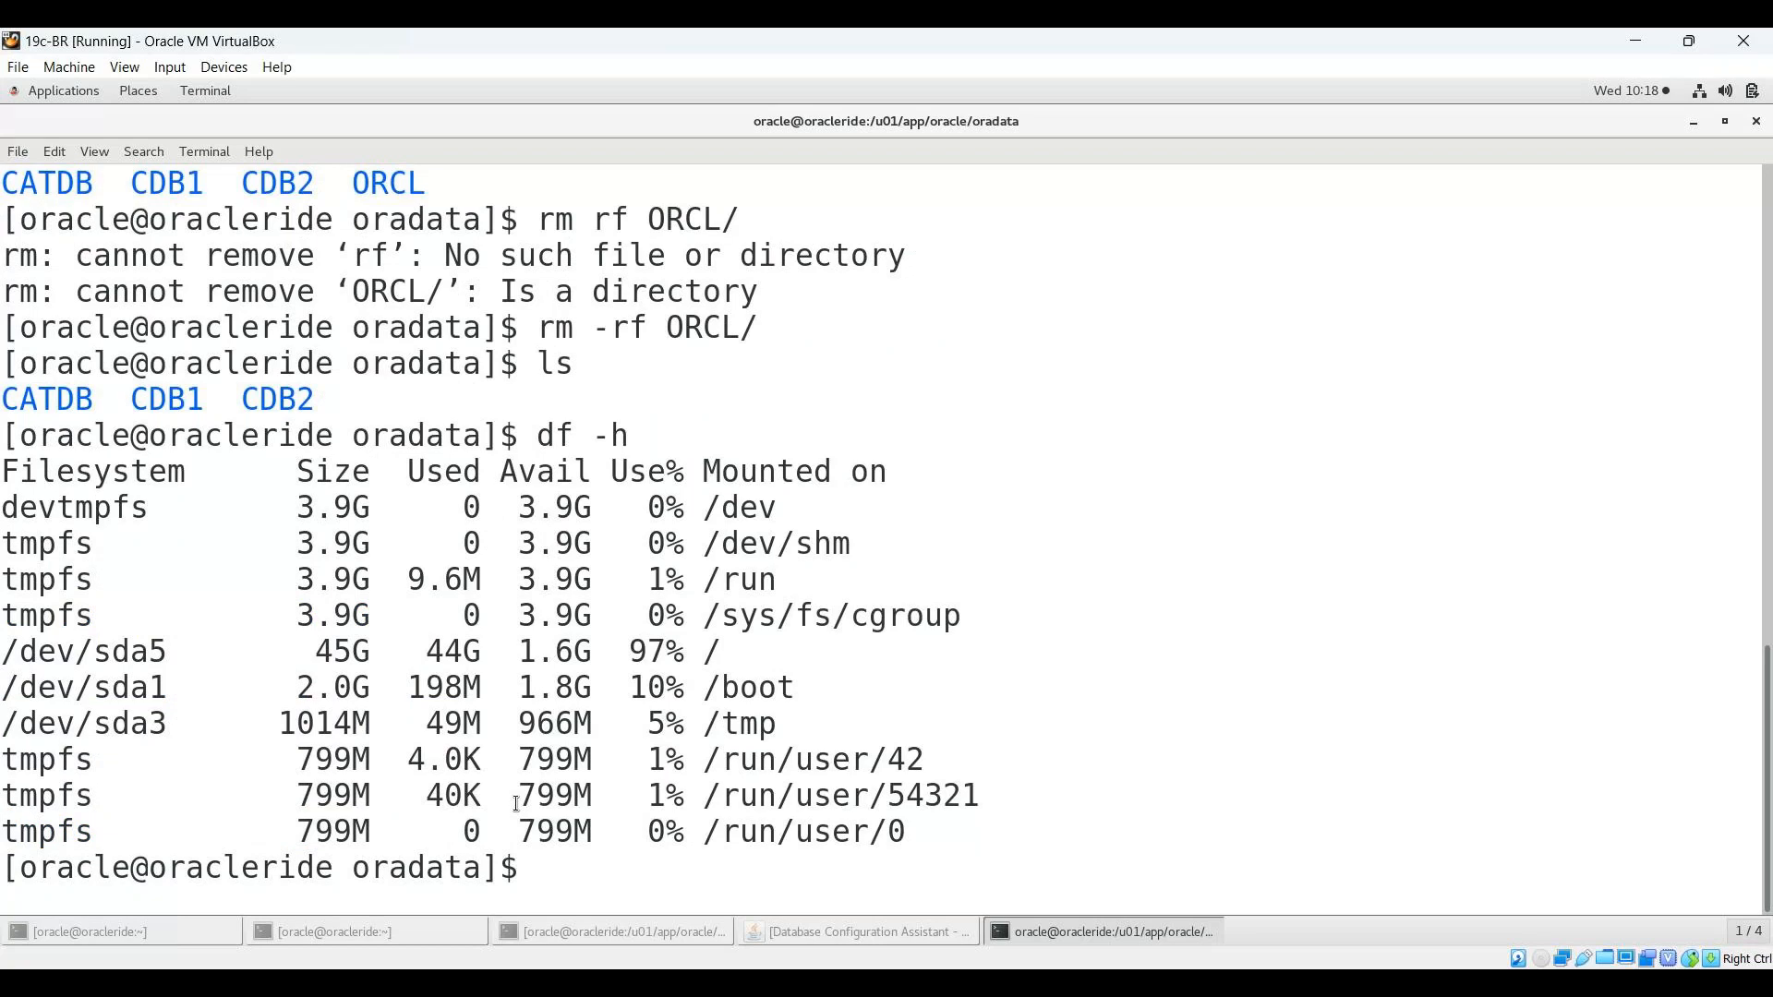
Step: Switch to the Database Configuration Assistant to dismiss the error, and return to the terminal in the oradata directory
{"action": "left_click", "coordinate": [859, 931]}
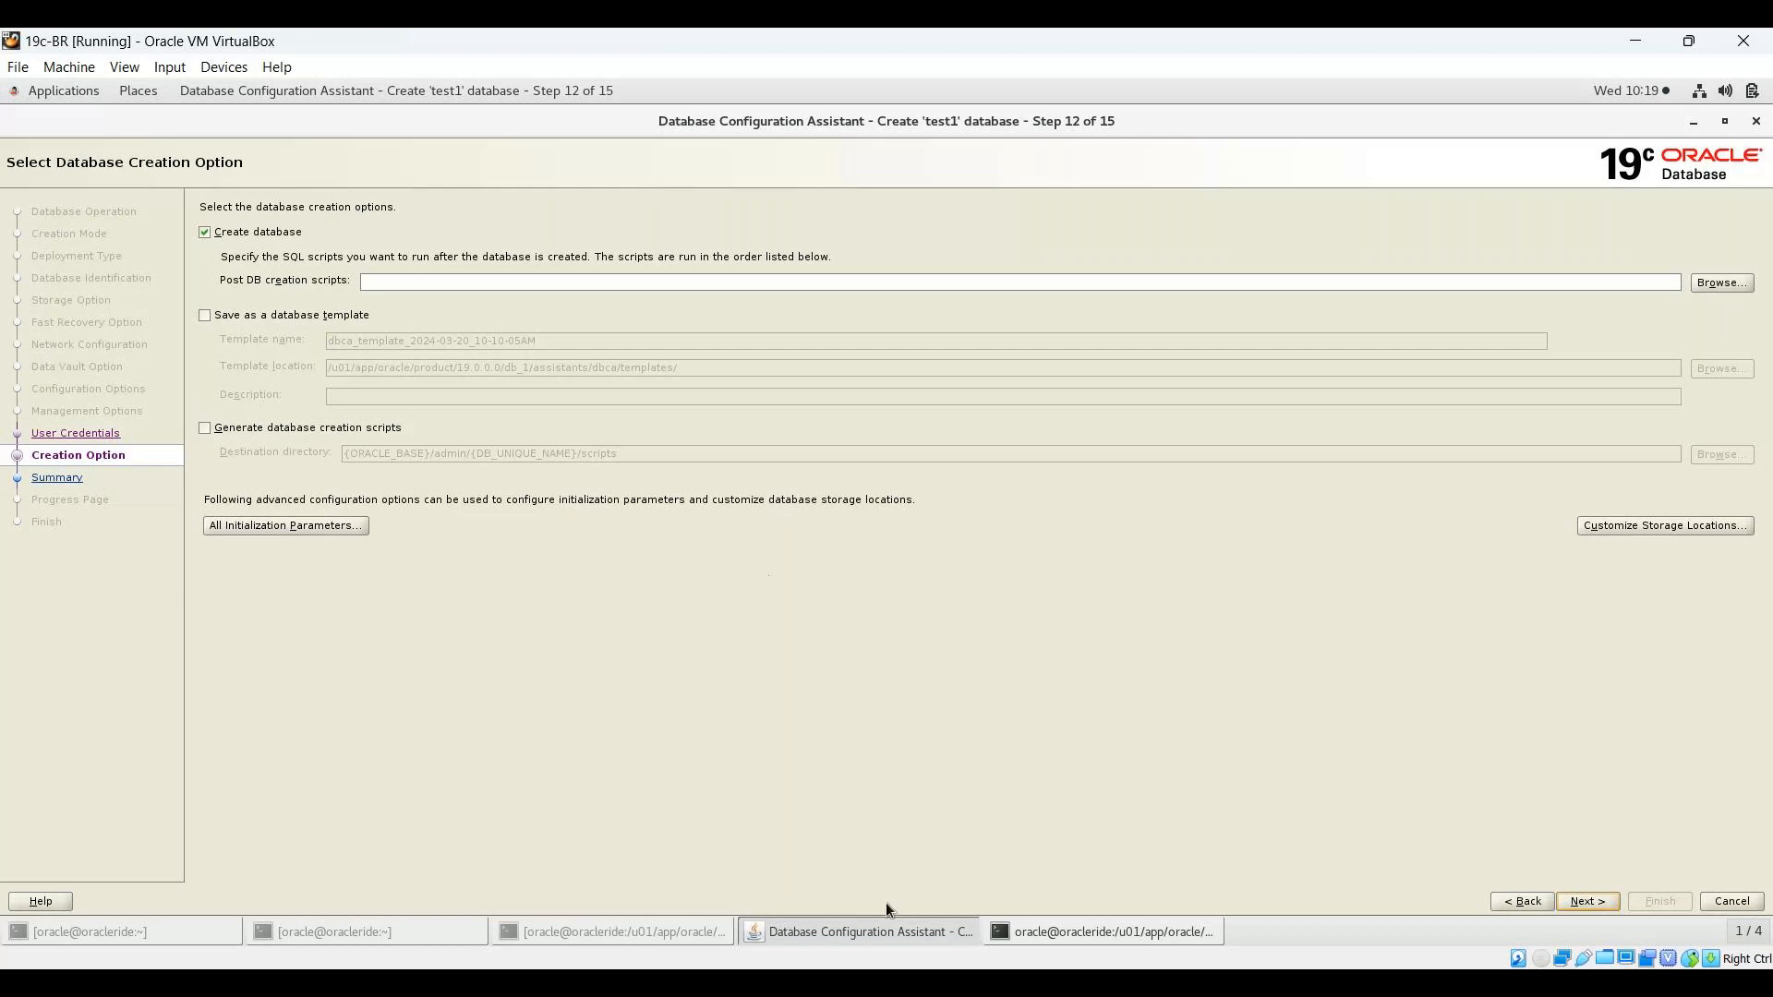
{"action": "left_click", "coordinate": [671, 931]}
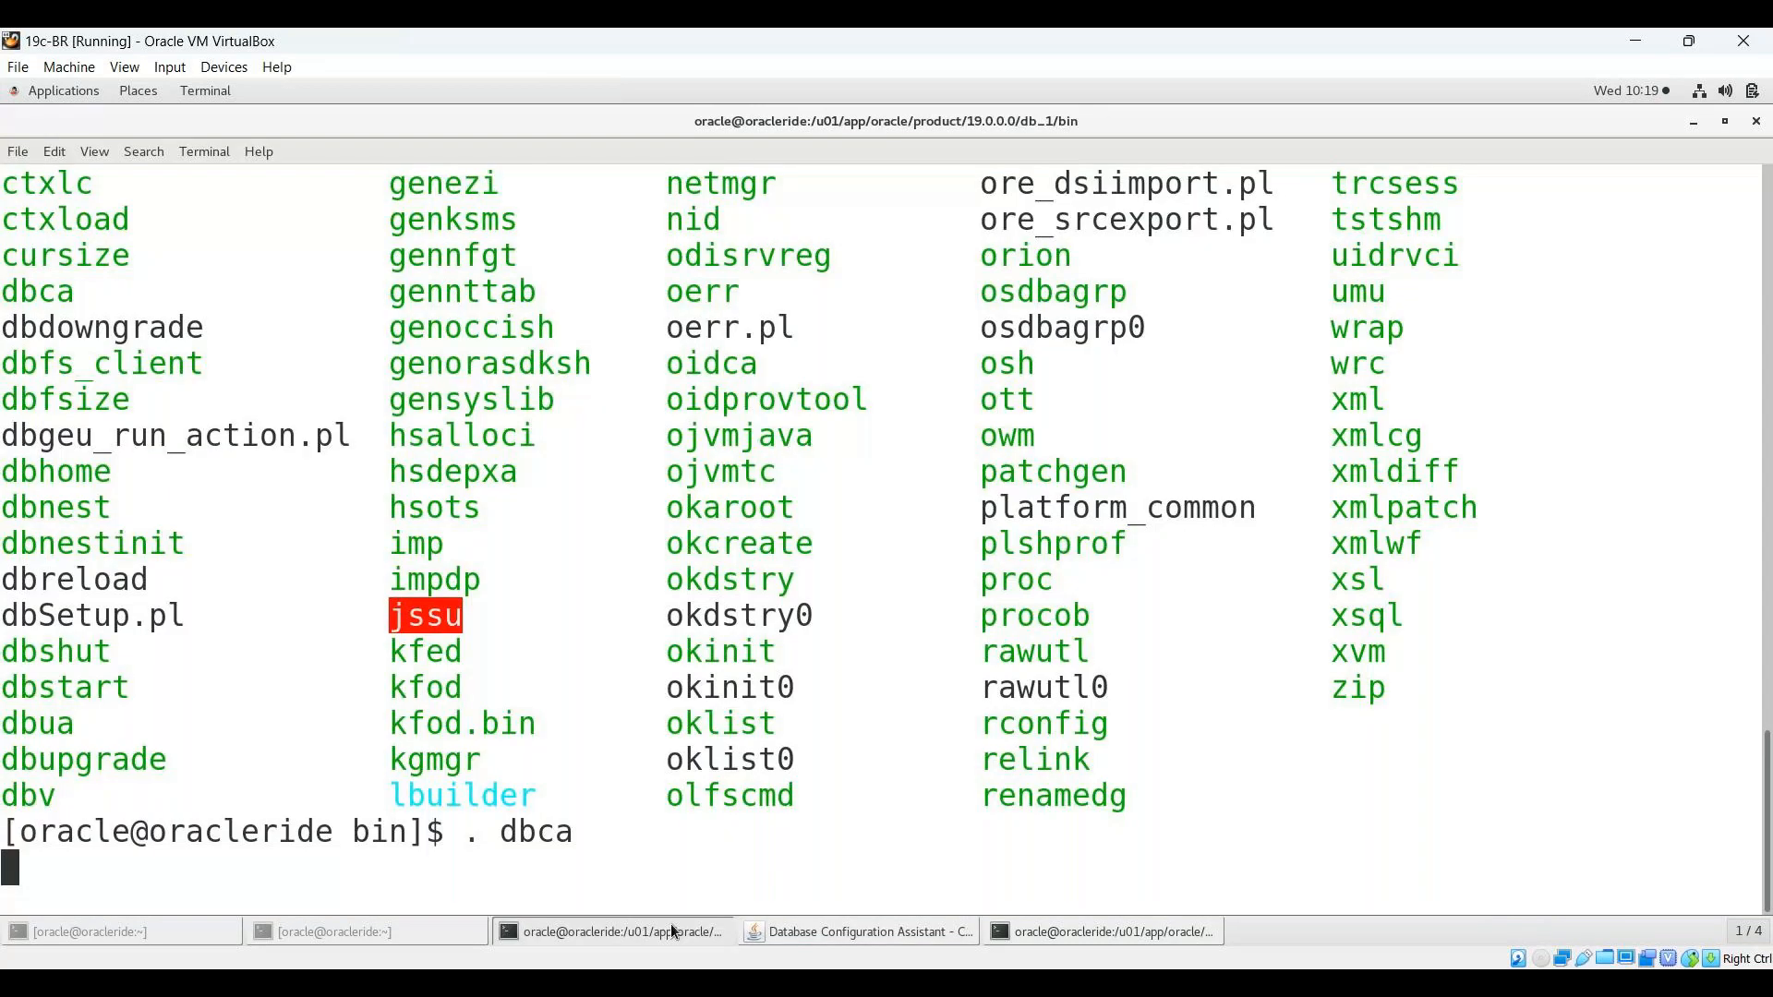
{"action": "left_click", "coordinate": [1104, 931]}
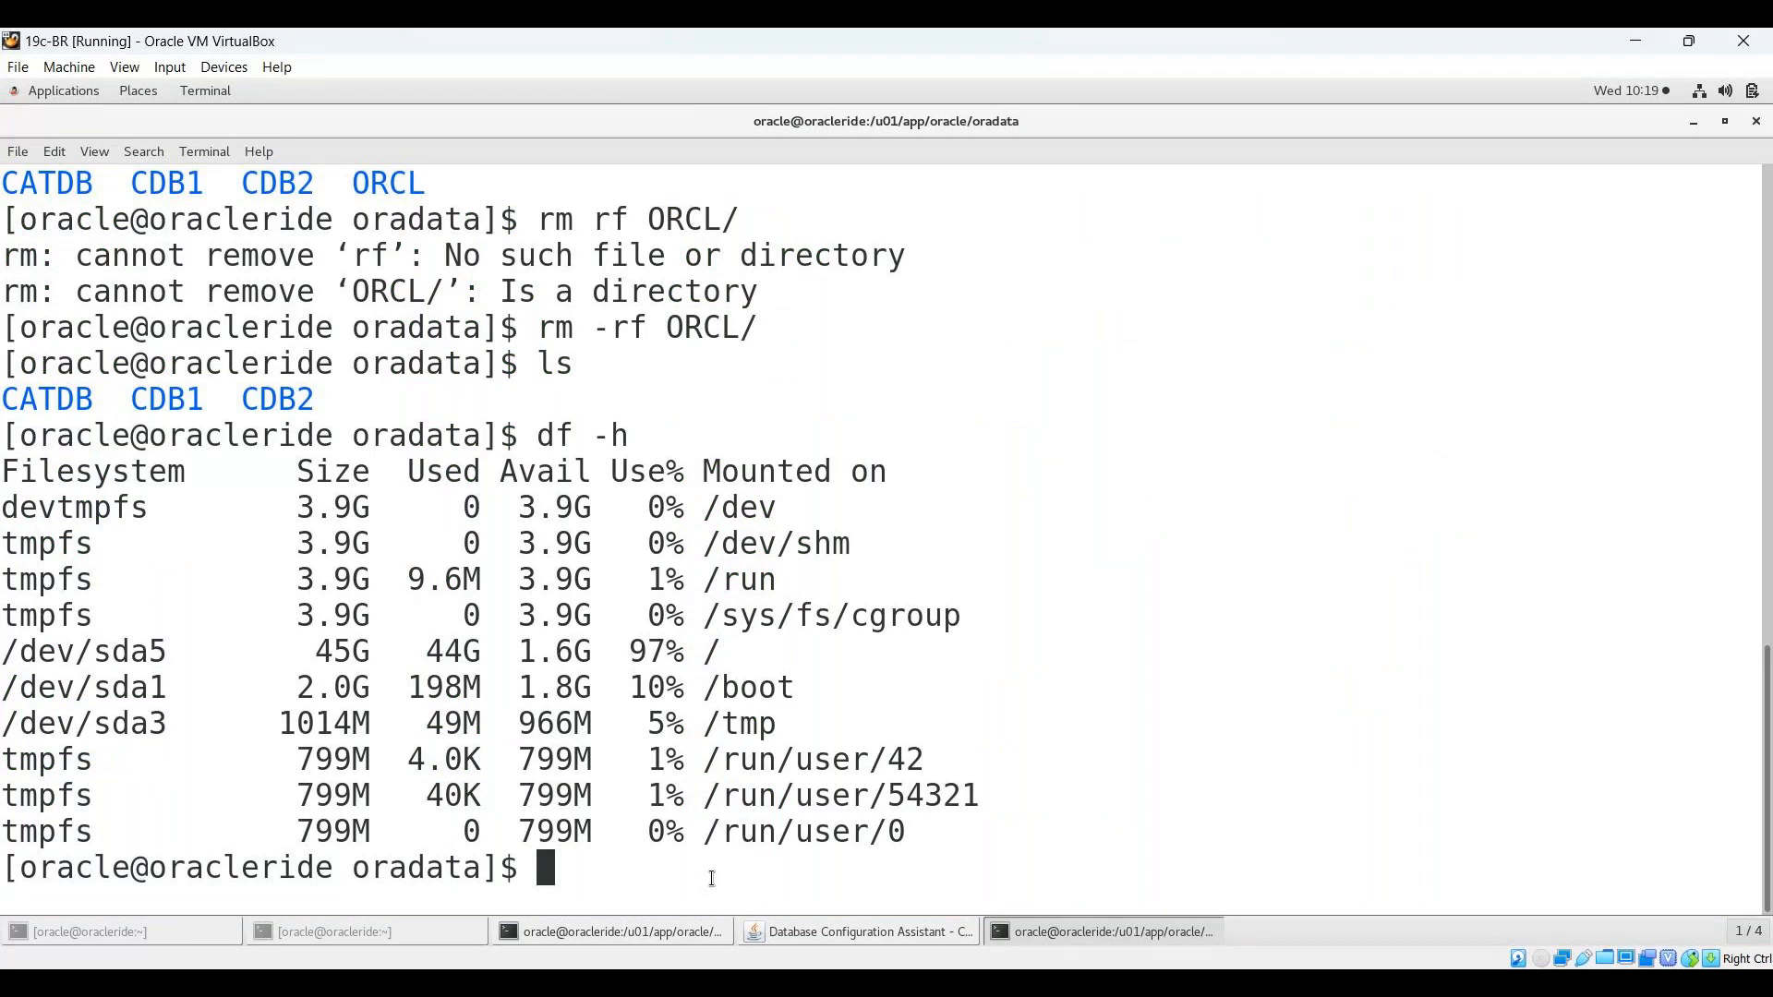
Step: Delete the CDB2 directory with rm -rf CDB2 and recheck disk space with df -h
{"action": "type", "text": "rm -rf CDB2"}
{"action": "key", "text": "Return"}
{"action": "type", "text": "df -h"}
{"action": "key", "text": "Return"}
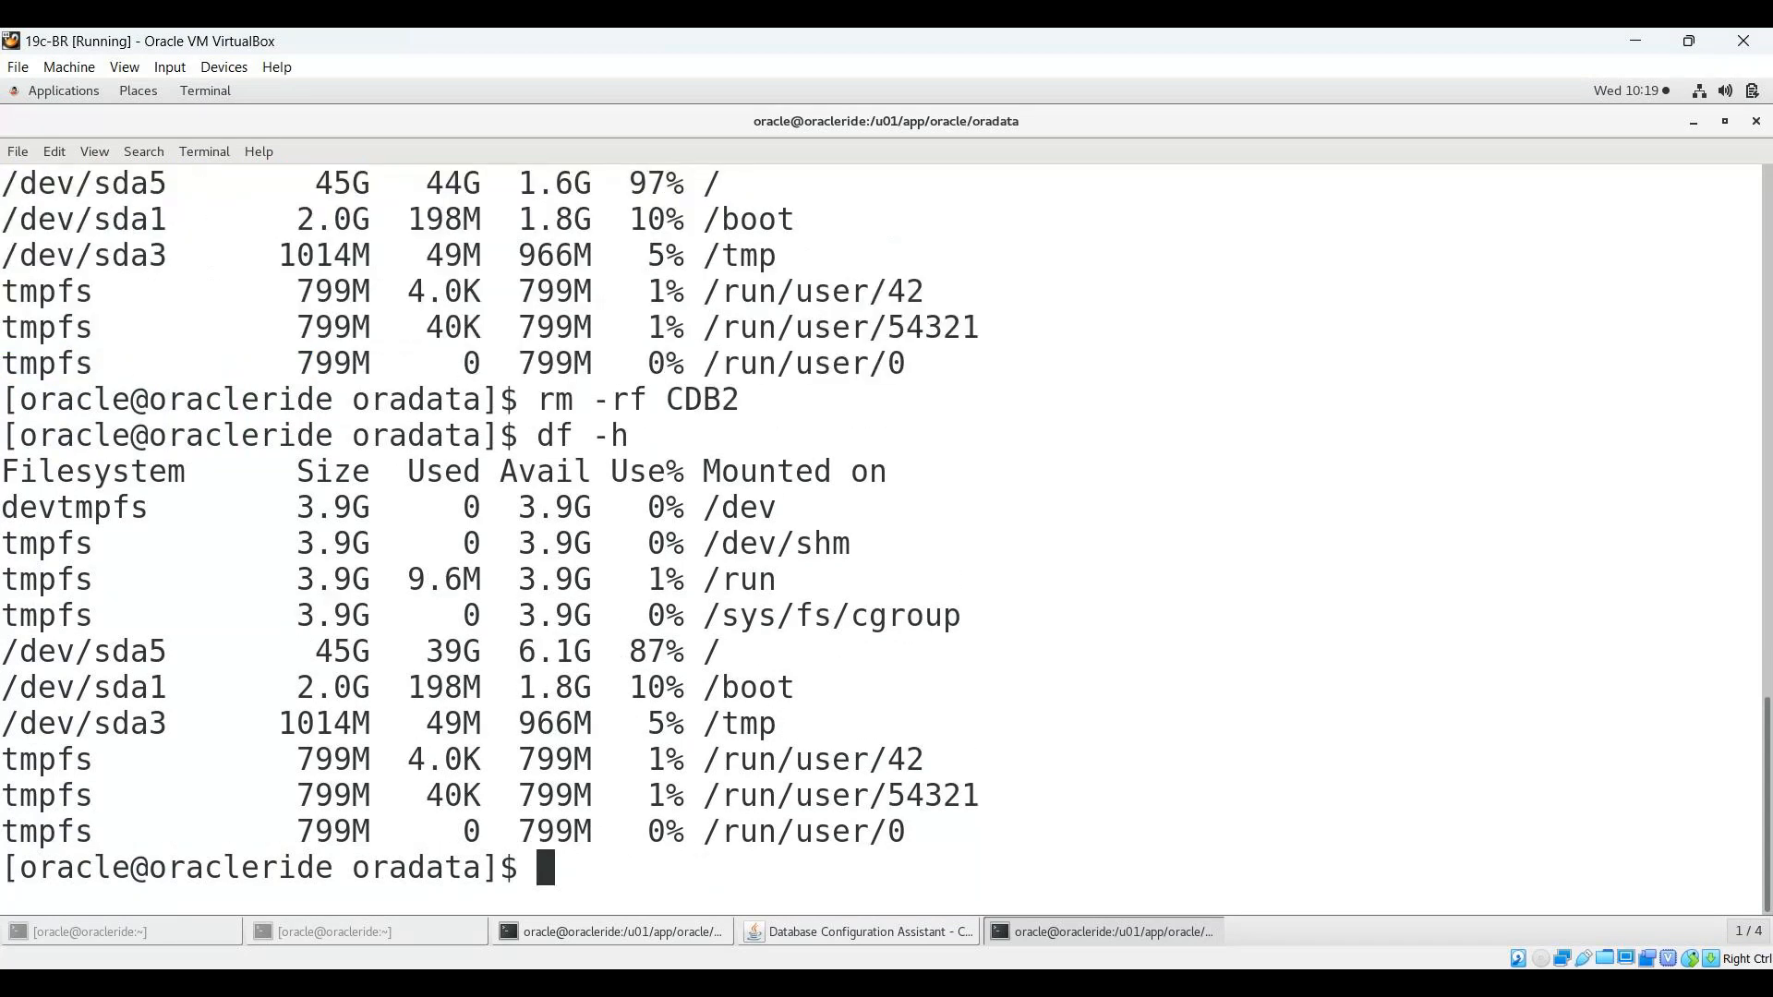
Step: Return to the Database Configuration Assistant, proceed to the summary and review the test1 configuration through the redo log groups
{"action": "key", "text": "alt+Tab"}
{"action": "left_click", "coordinate": [1587, 900]}
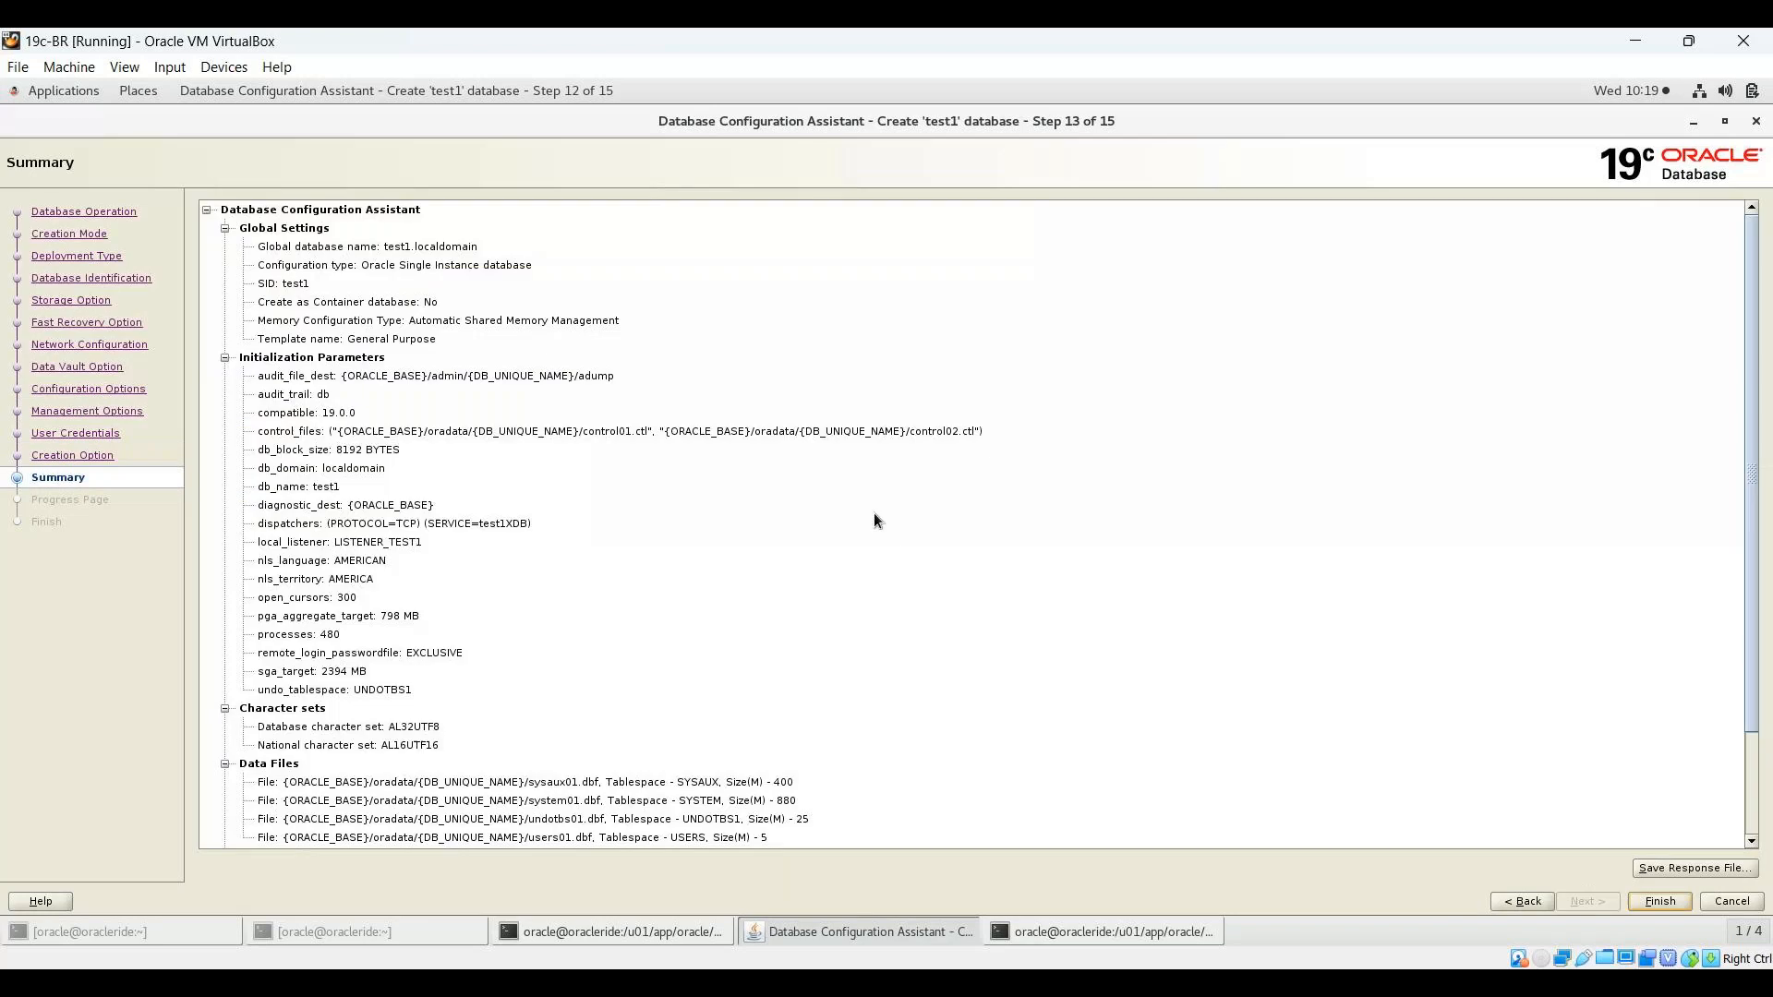
{"action": "scroll", "coordinate": [874, 513], "scroll_direction": "down", "scroll_amount": 3}
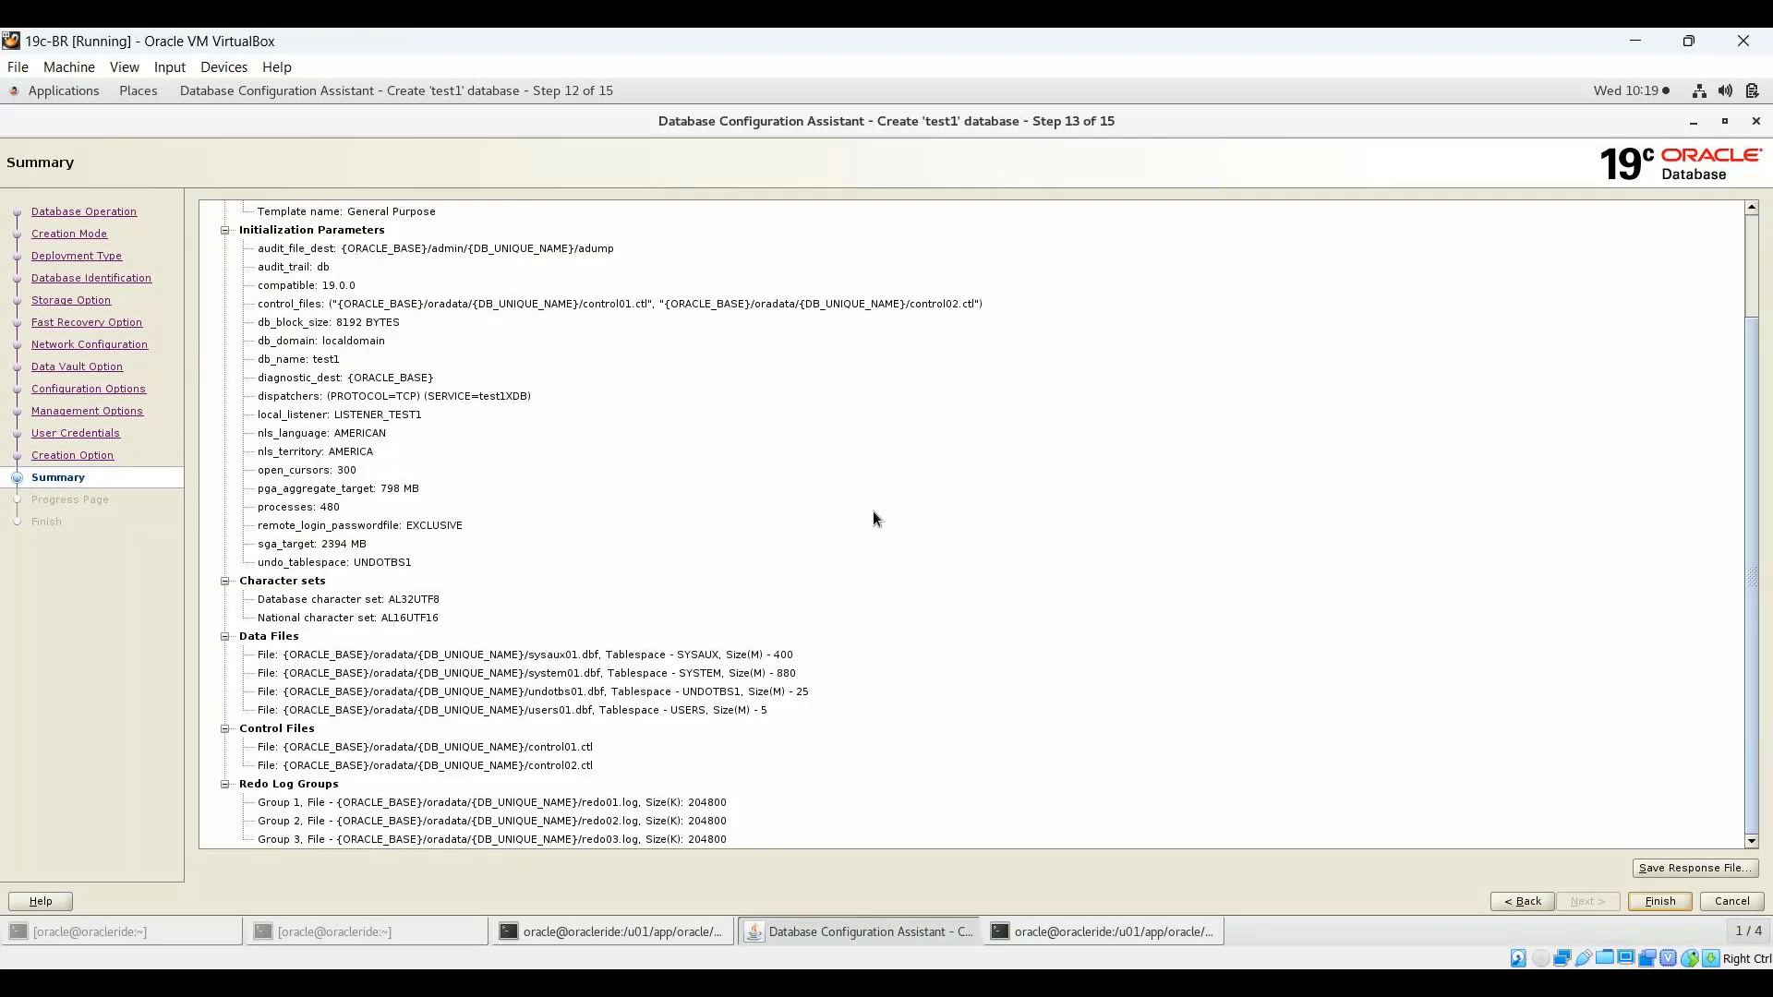
Step: Save the test1 database configuration as a response file in the Desktop folder
{"action": "key", "text": "alt+s"}
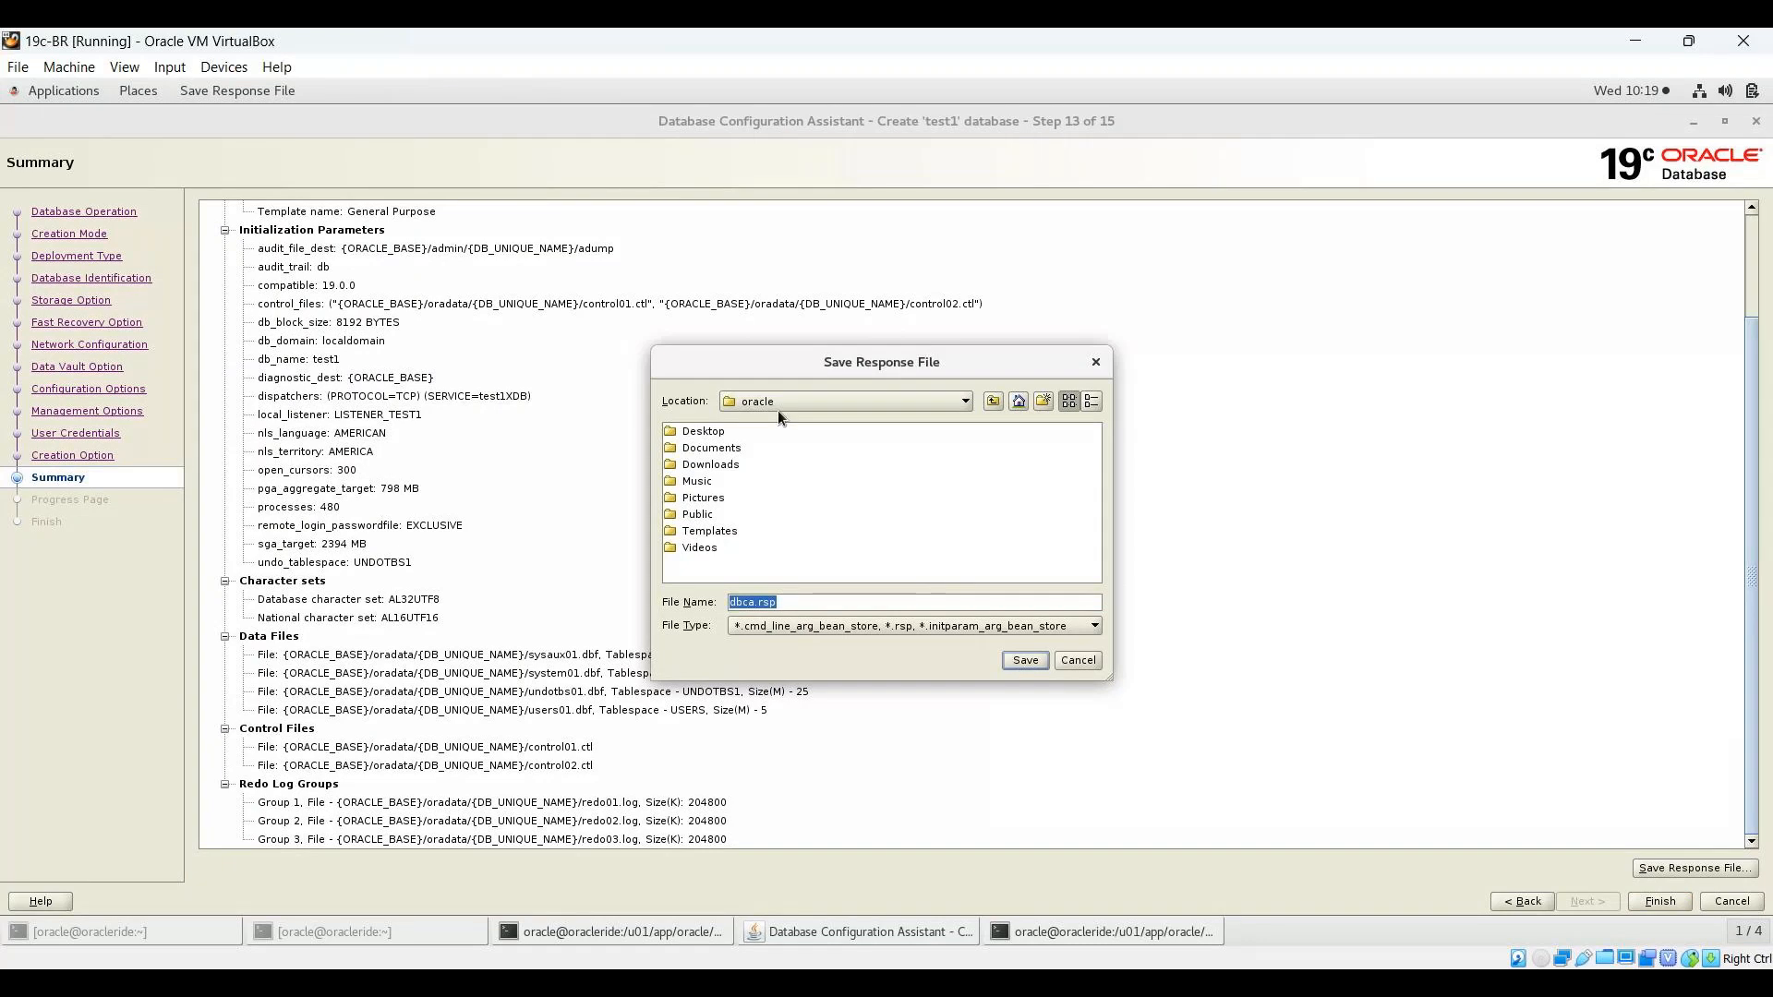
{"action": "double_click", "coordinate": [703, 432]}
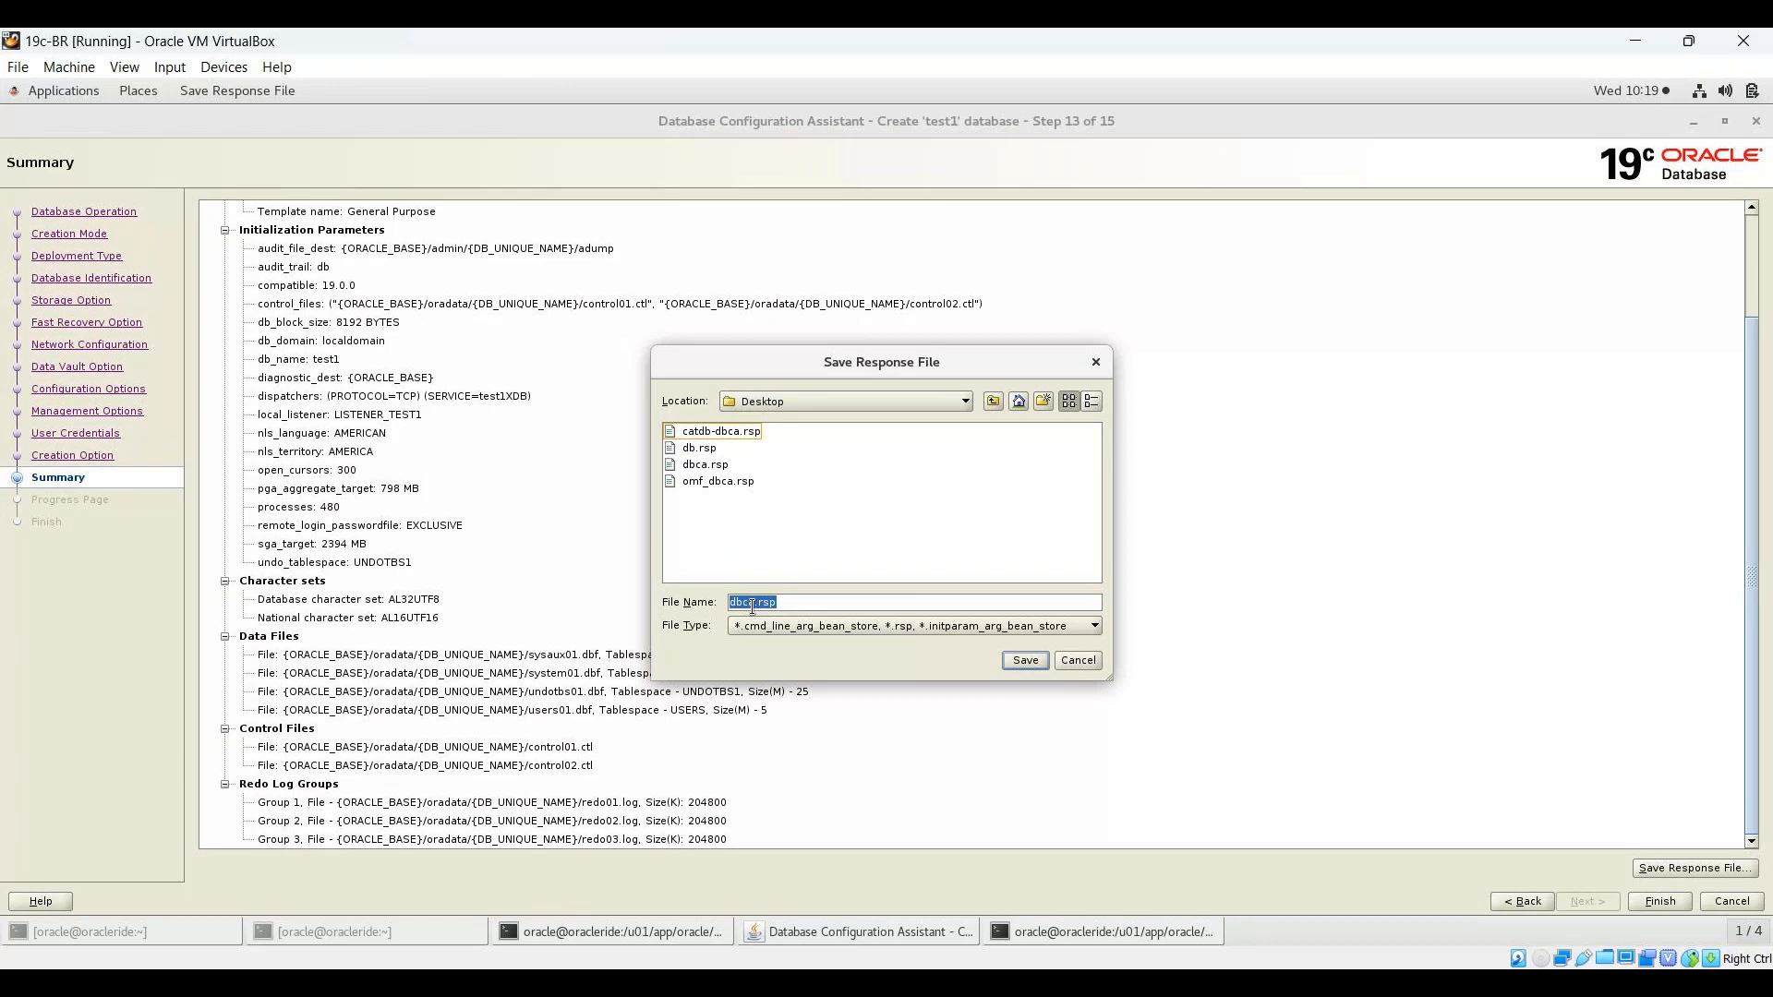
{"action": "left_click", "coordinate": [843, 597]}
{"action": "left_click", "coordinate": [1023, 660]}
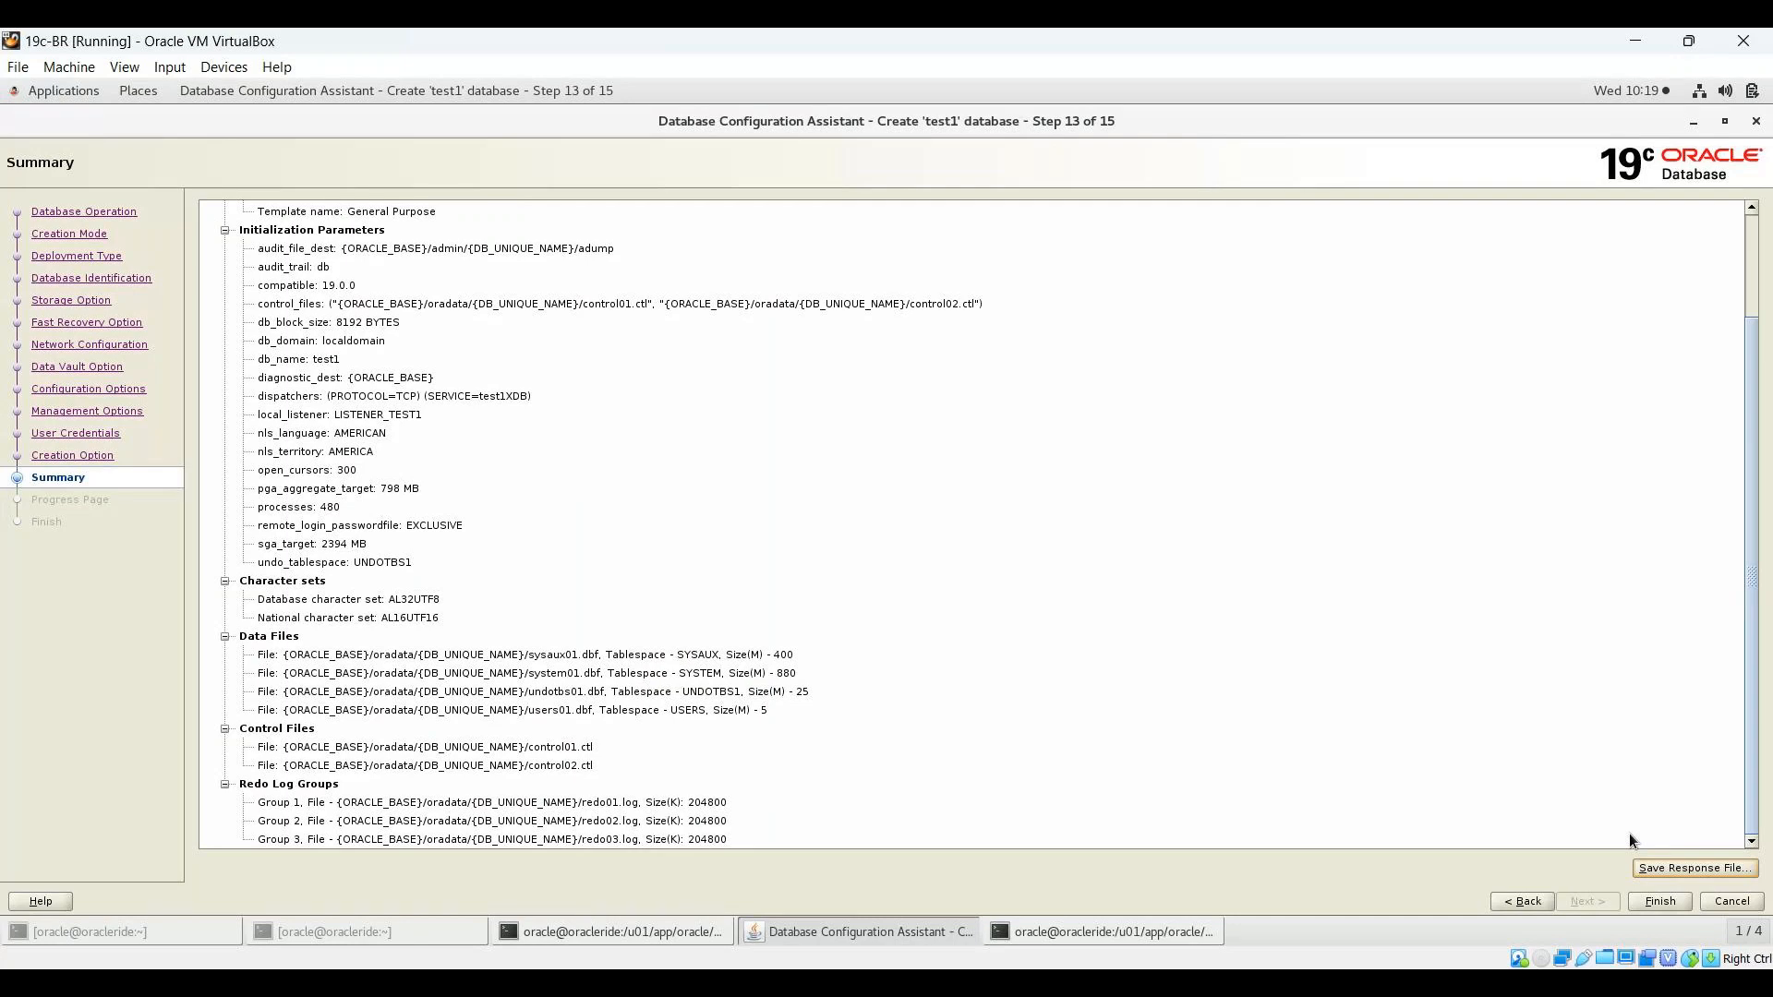
Step: Start creating the test1 database, view the progress details and close them
{"action": "left_click", "coordinate": [1659, 902]}
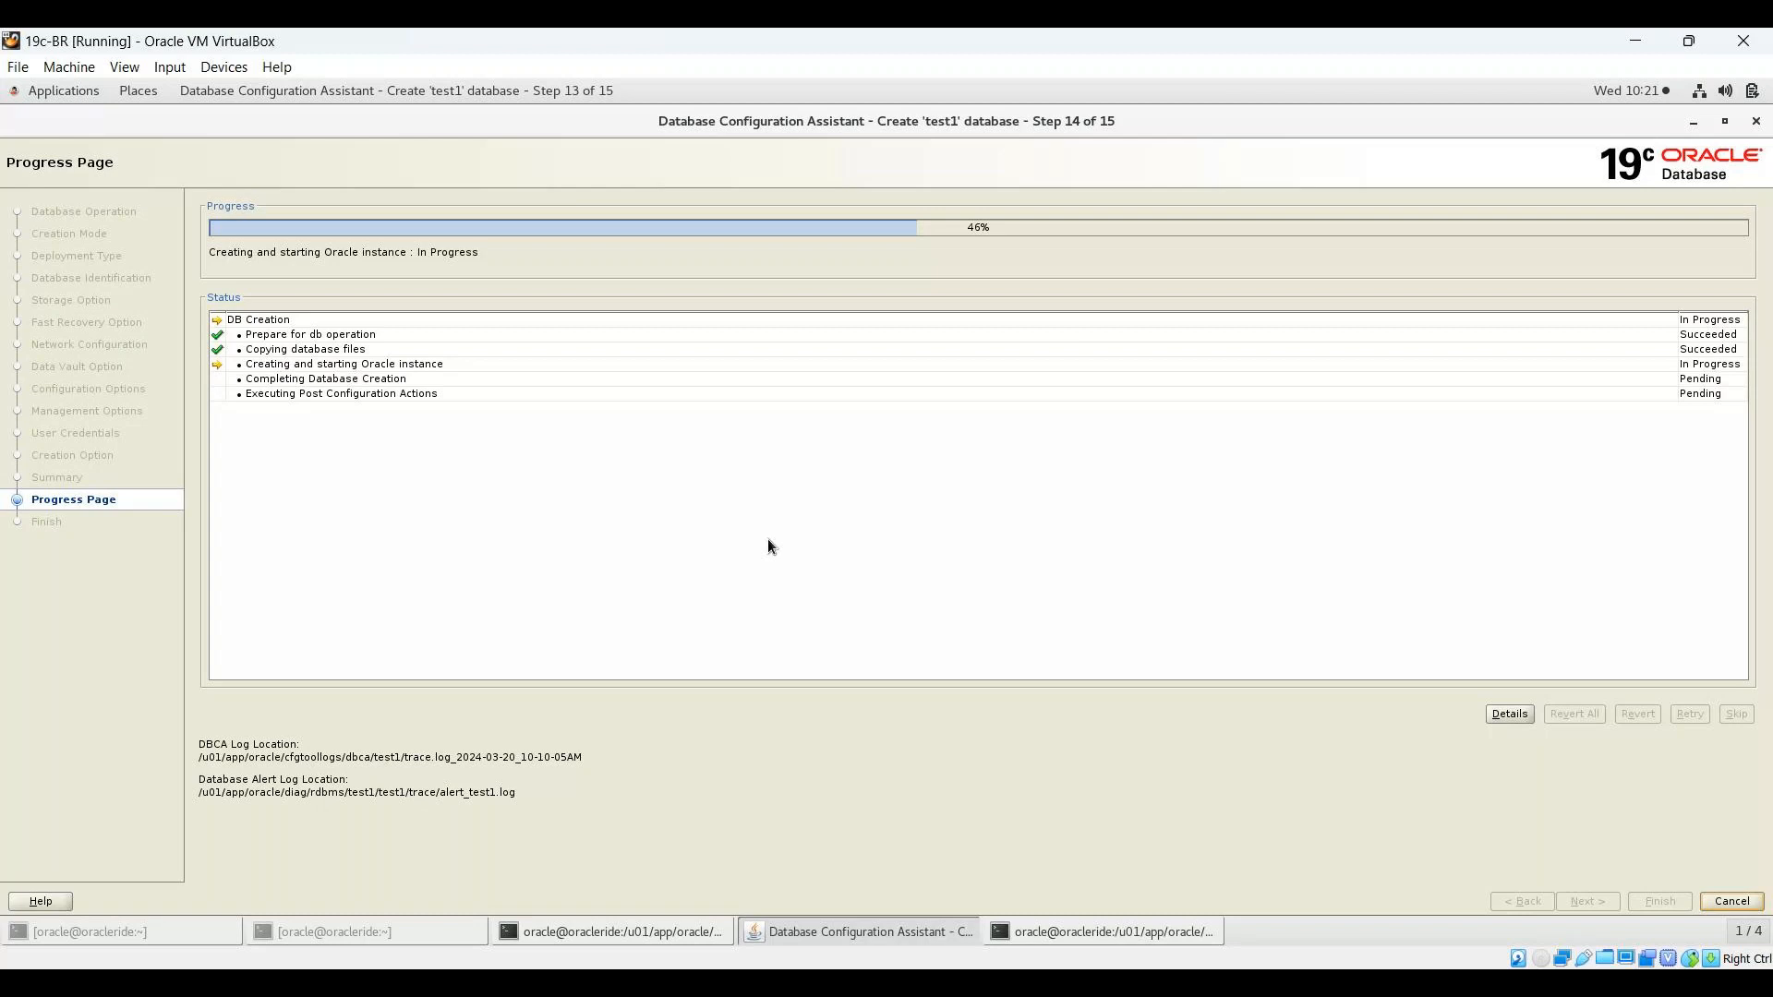
{"action": "left_click", "coordinate": [1511, 716]}
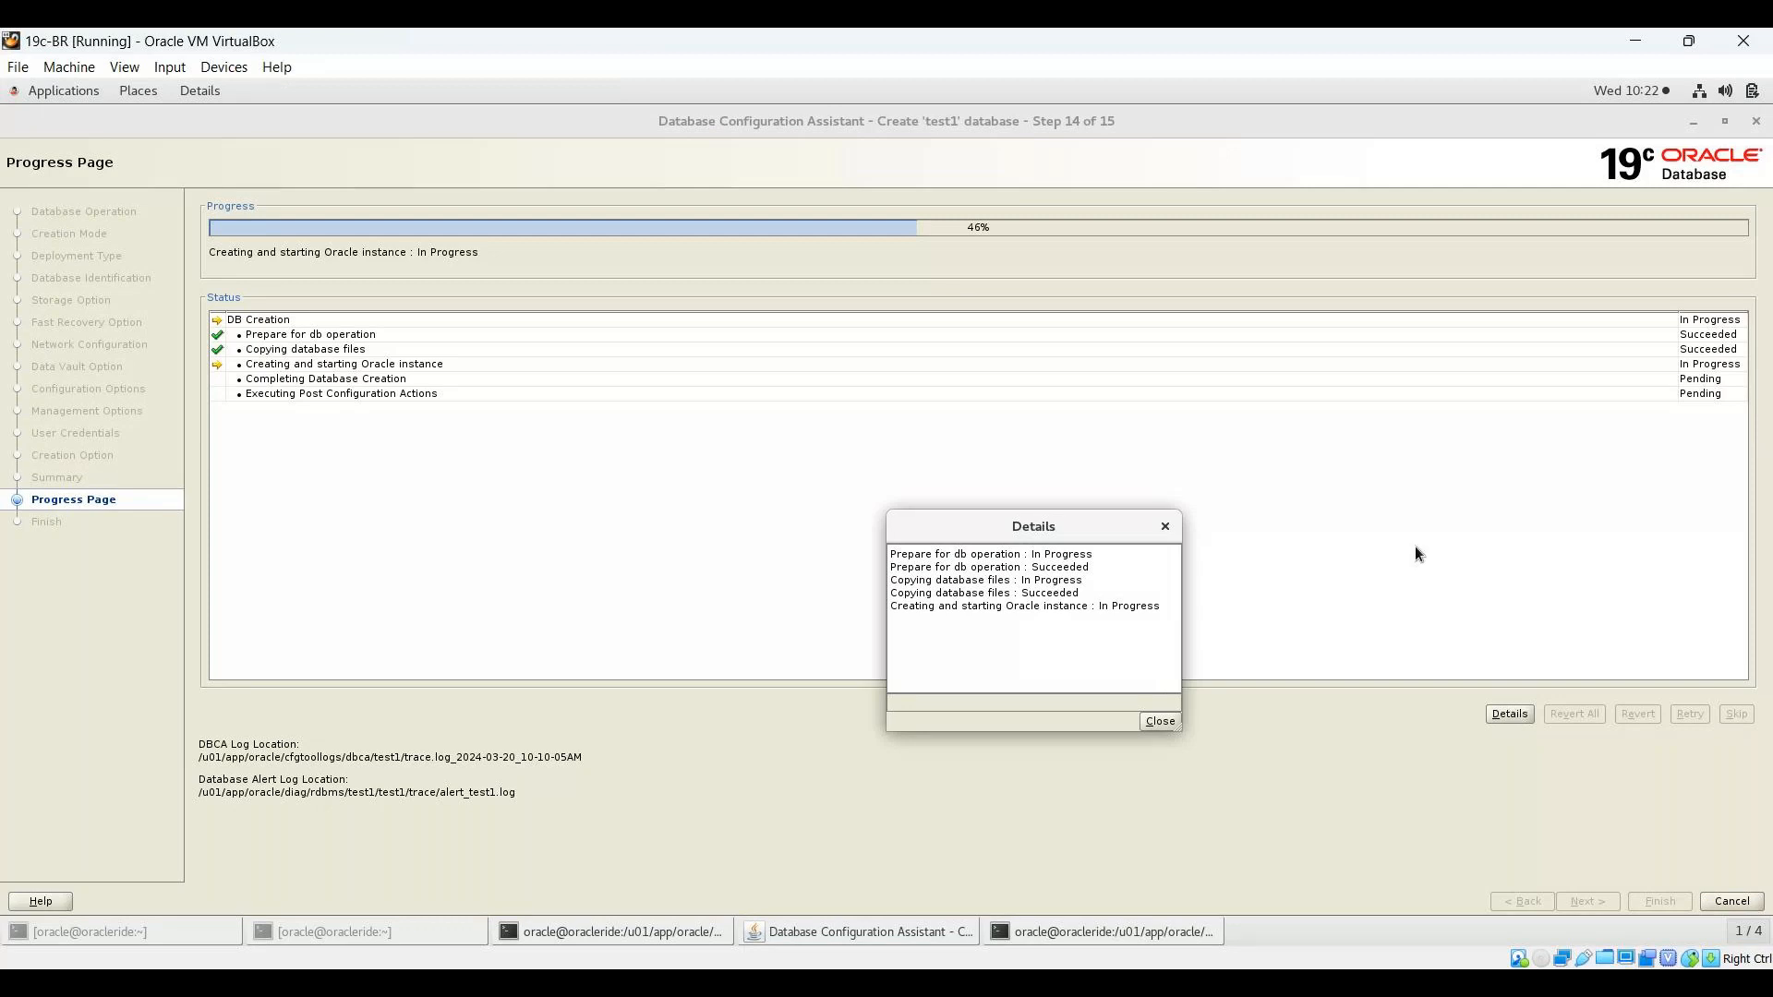
{"action": "key", "text": "Escape"}
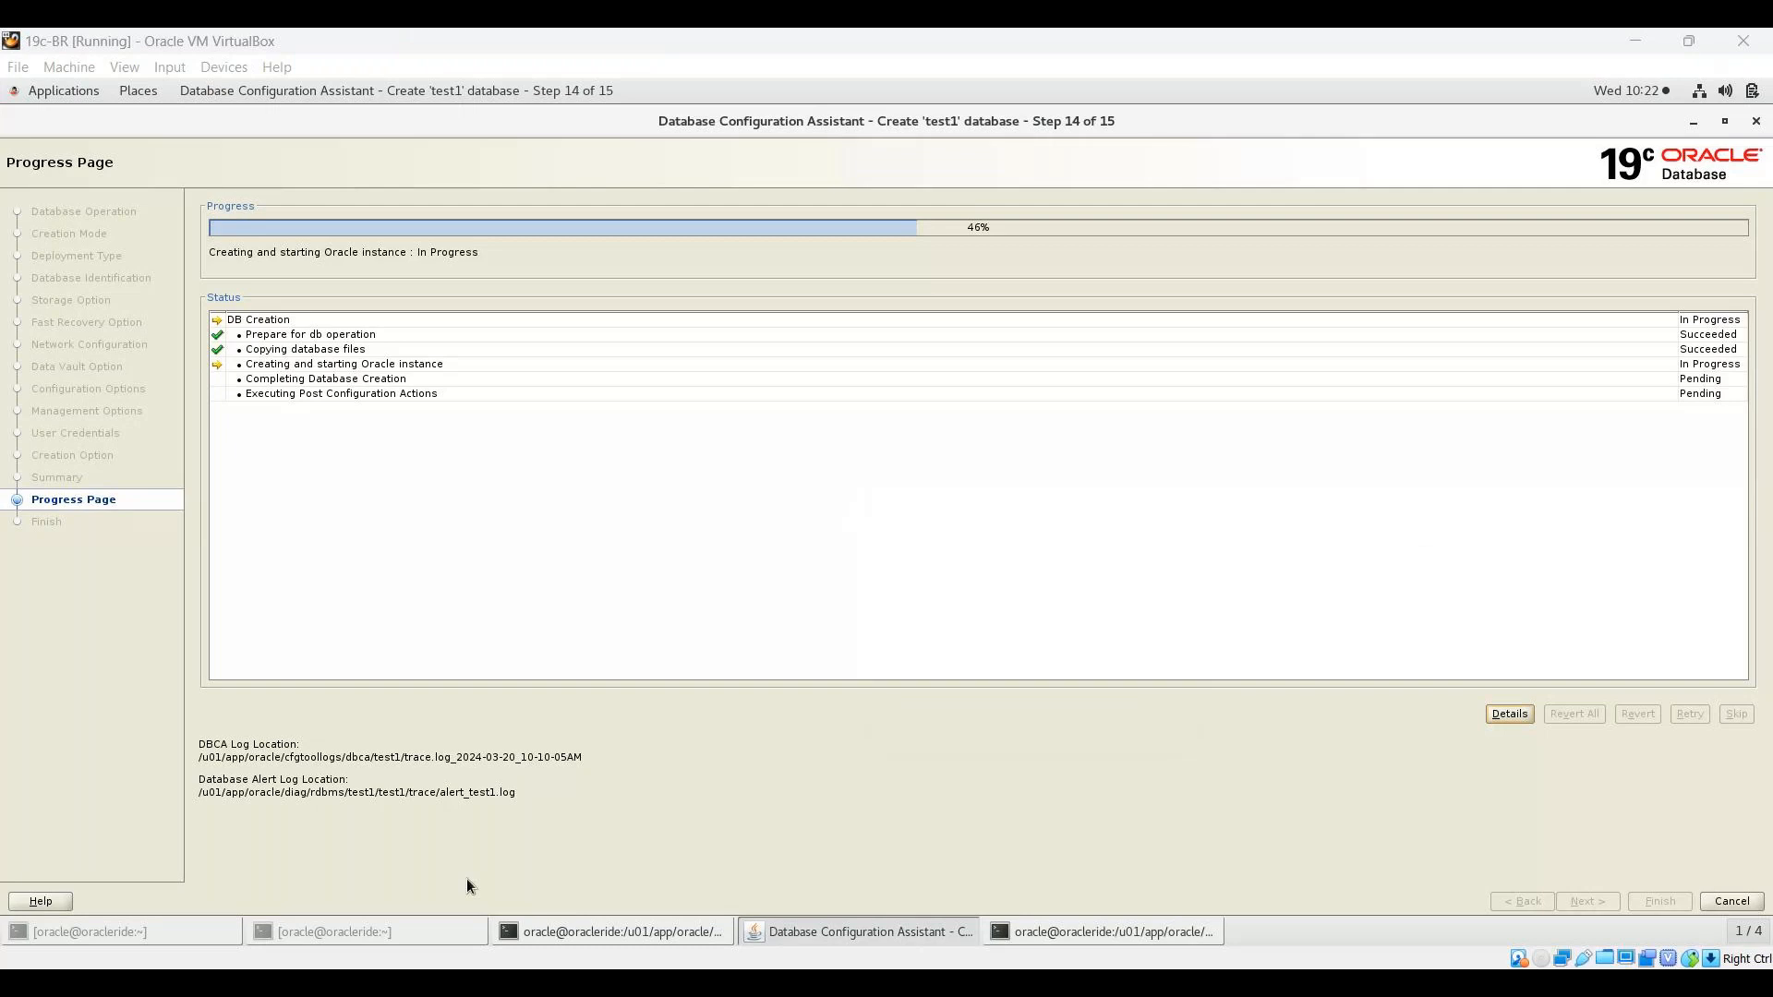
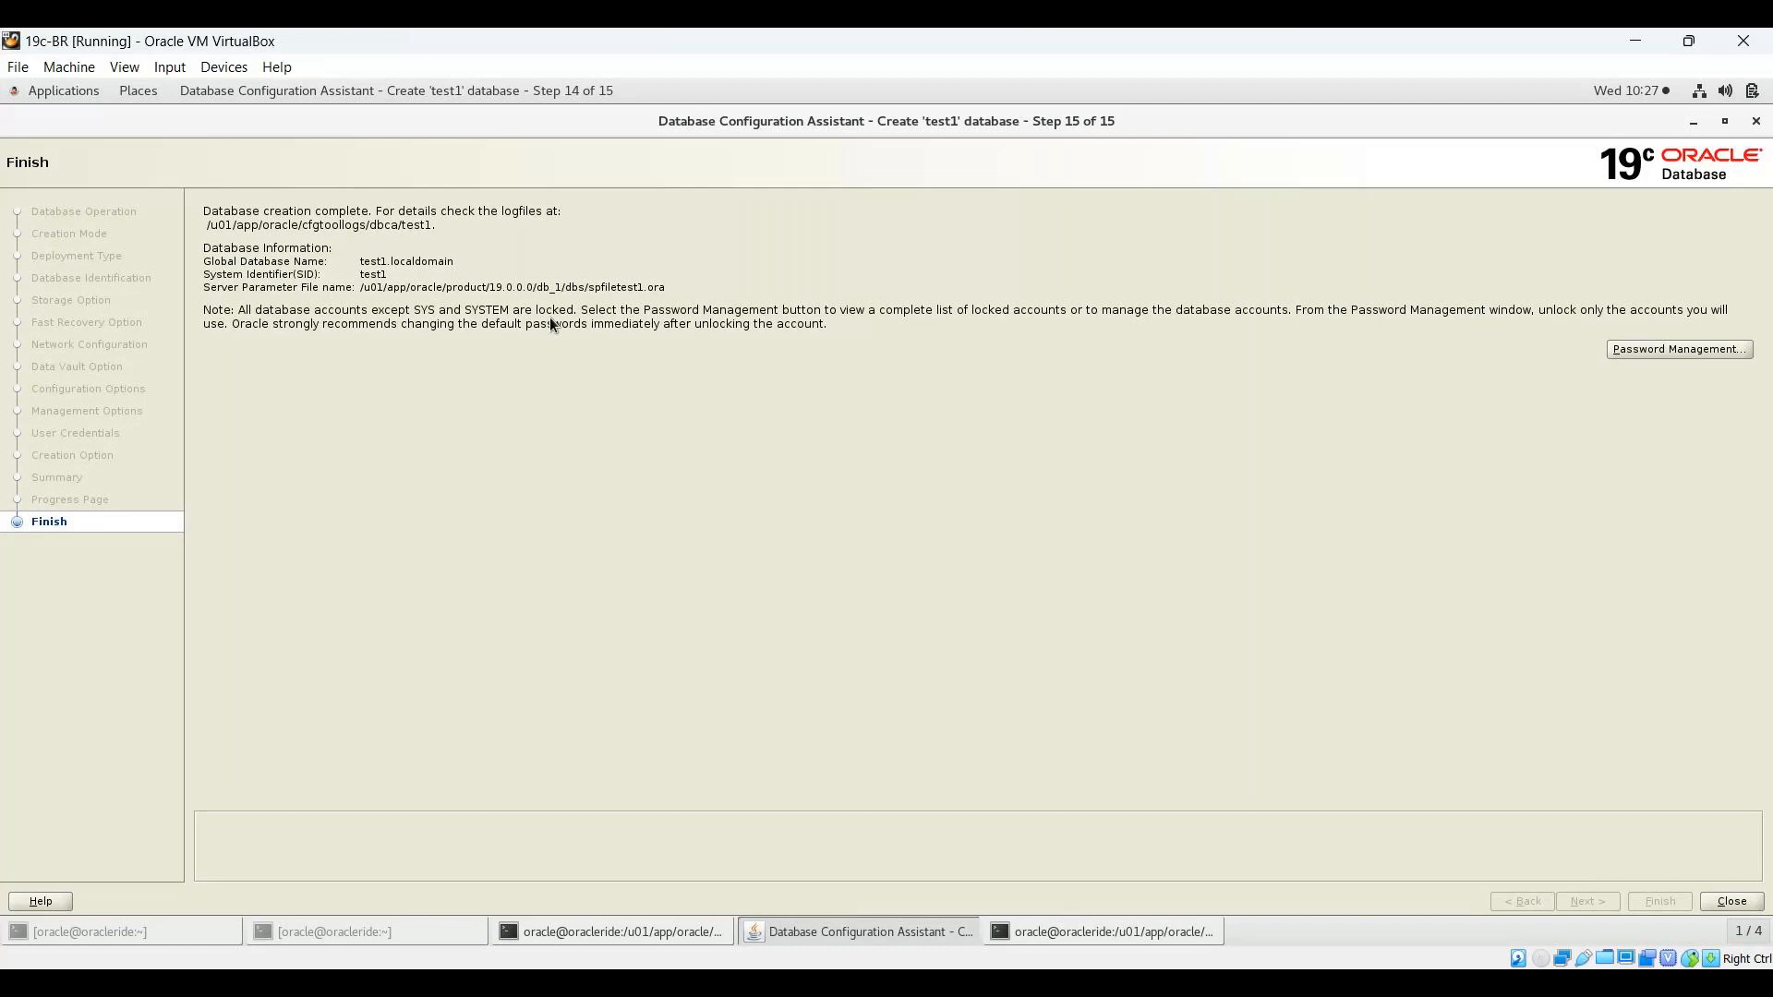
Step: Unlock the HR account in Password Management, enter and confirm its new password, and close the Database Configuration Assistant
{"action": "left_click", "coordinate": [1697, 349]}
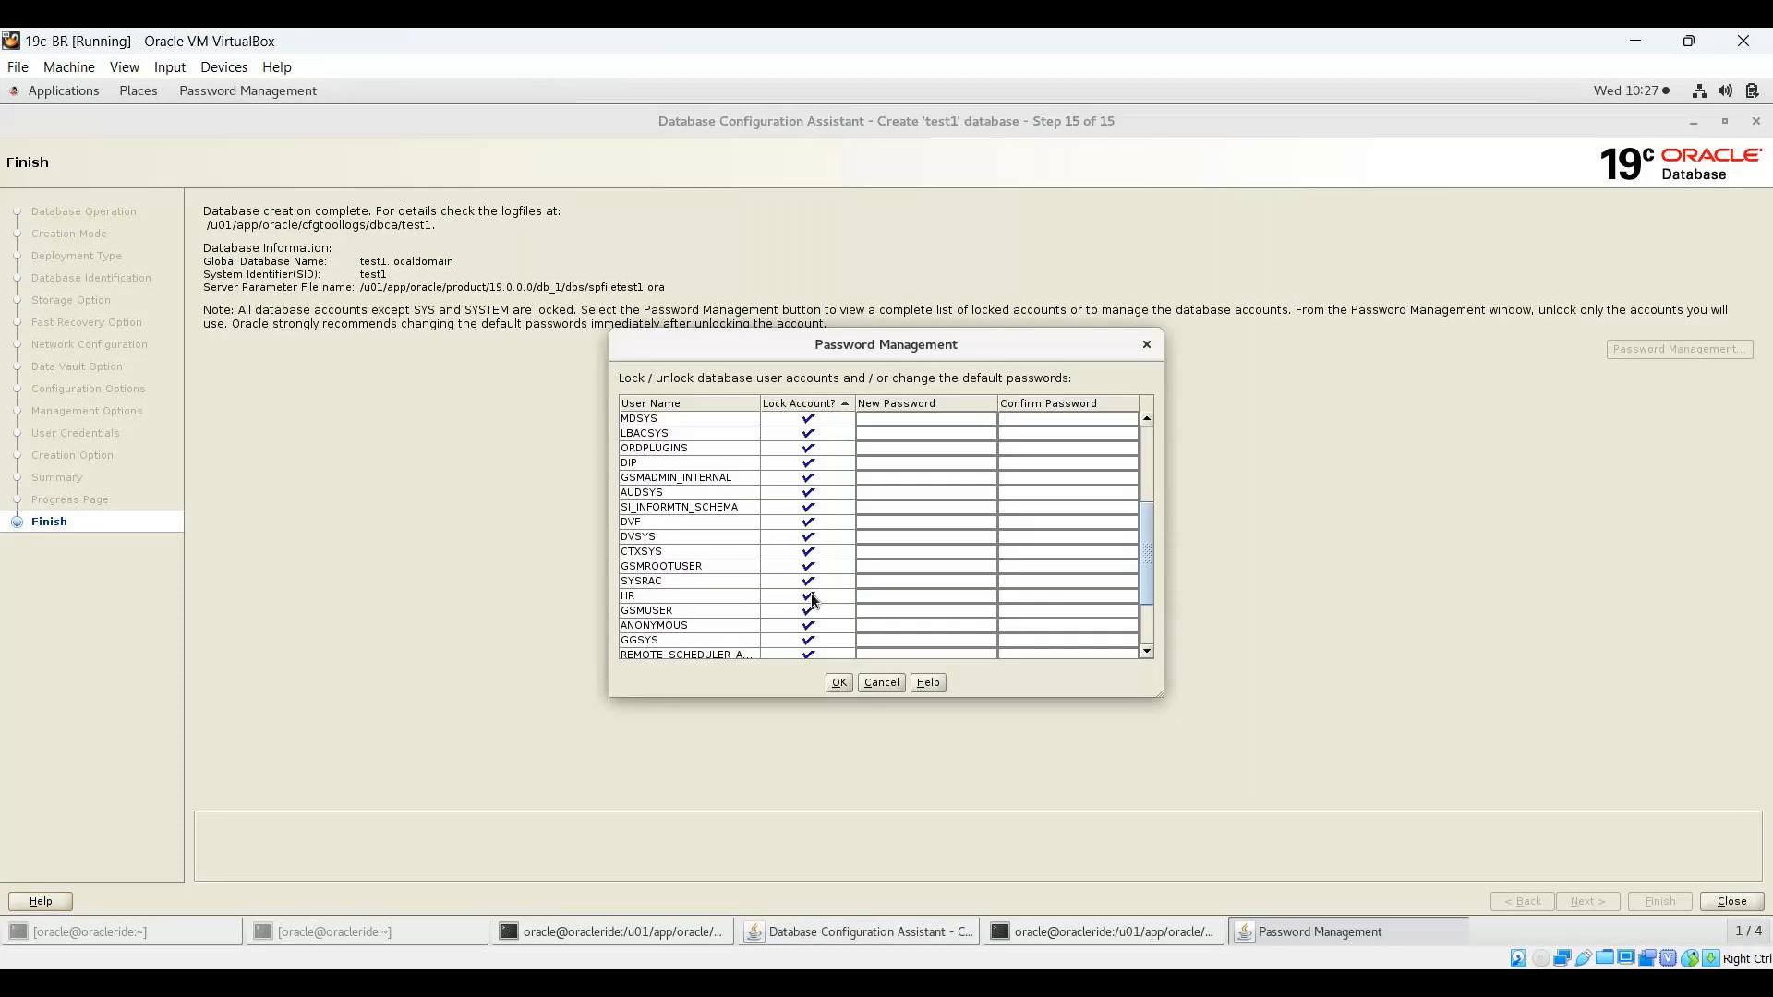
{"action": "left_click", "coordinate": [810, 597]}
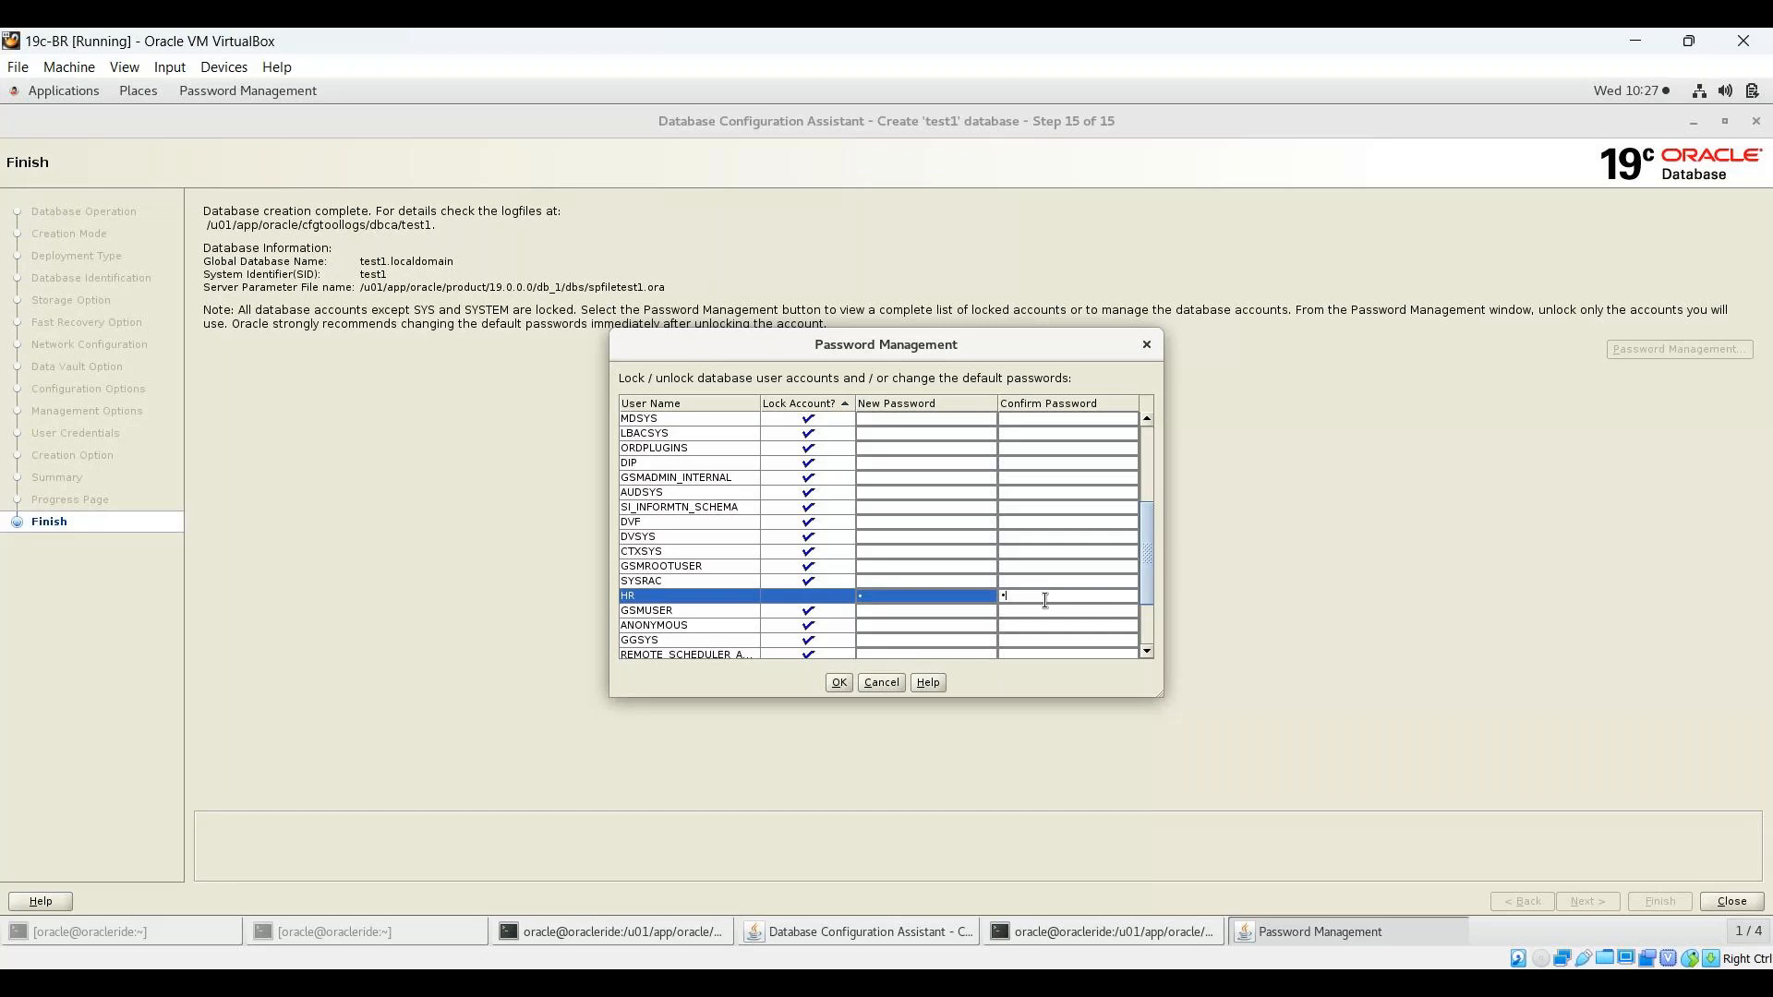
{"action": "left_click", "coordinate": [856, 684]}
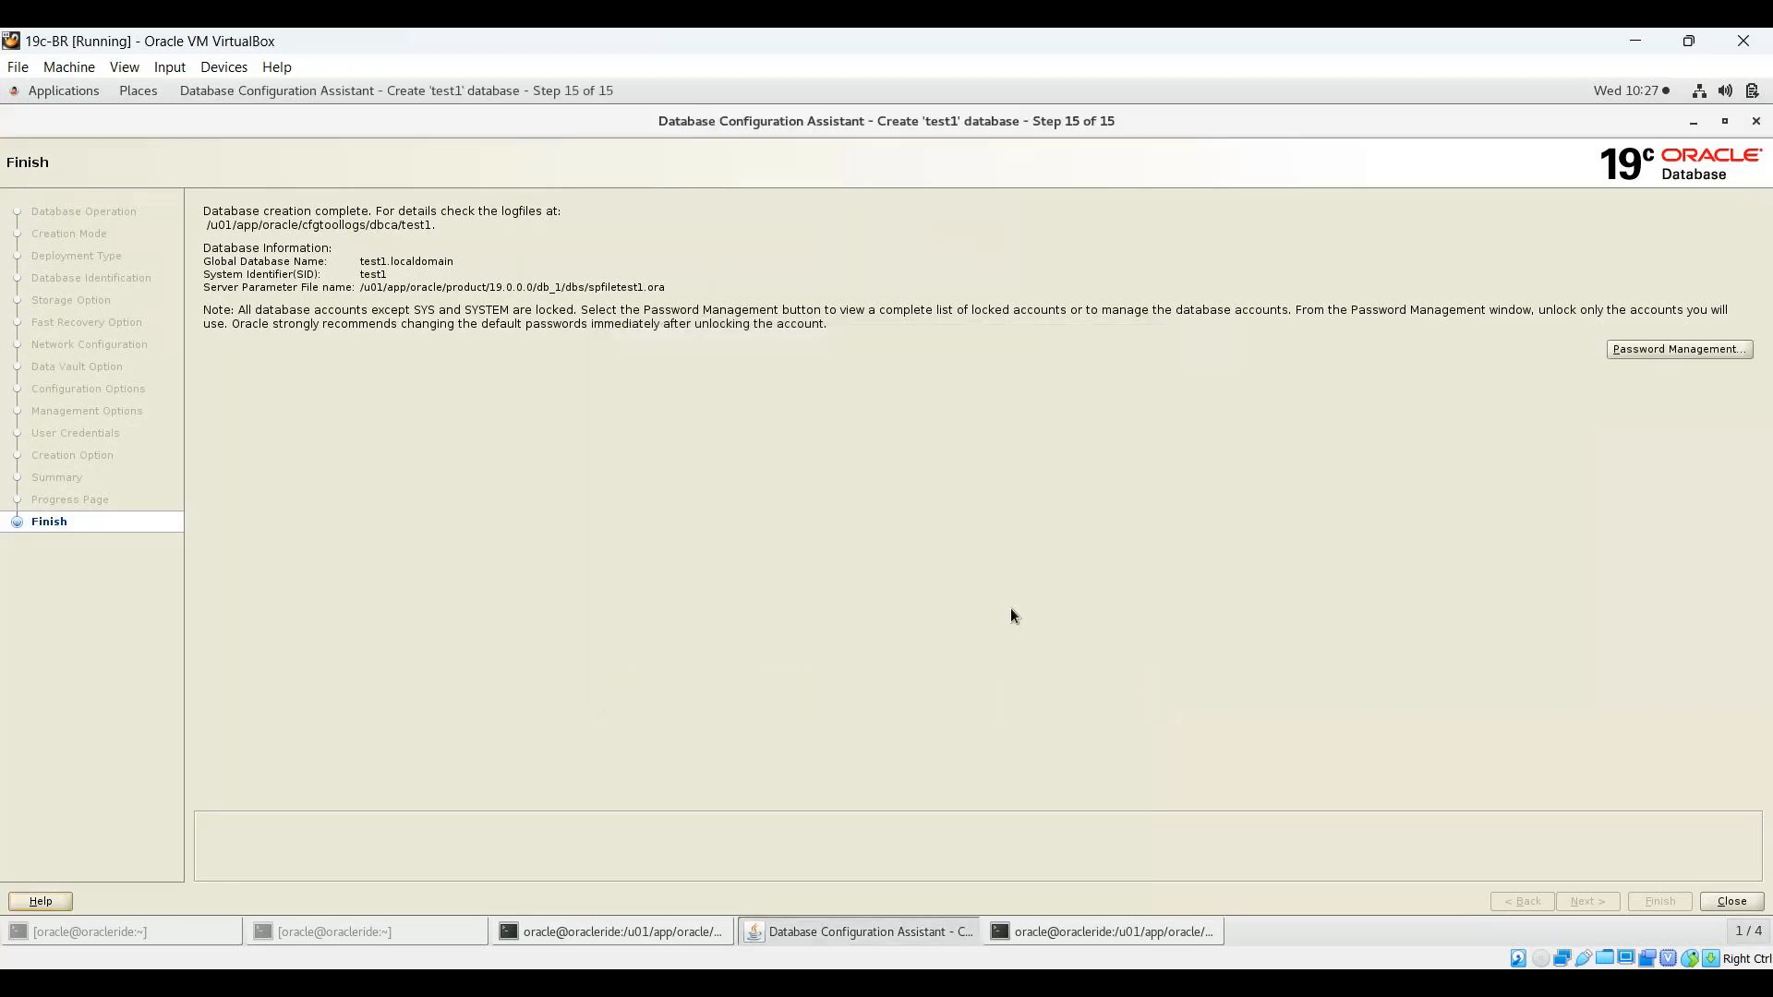
{"action": "left_click", "coordinate": [1731, 902]}
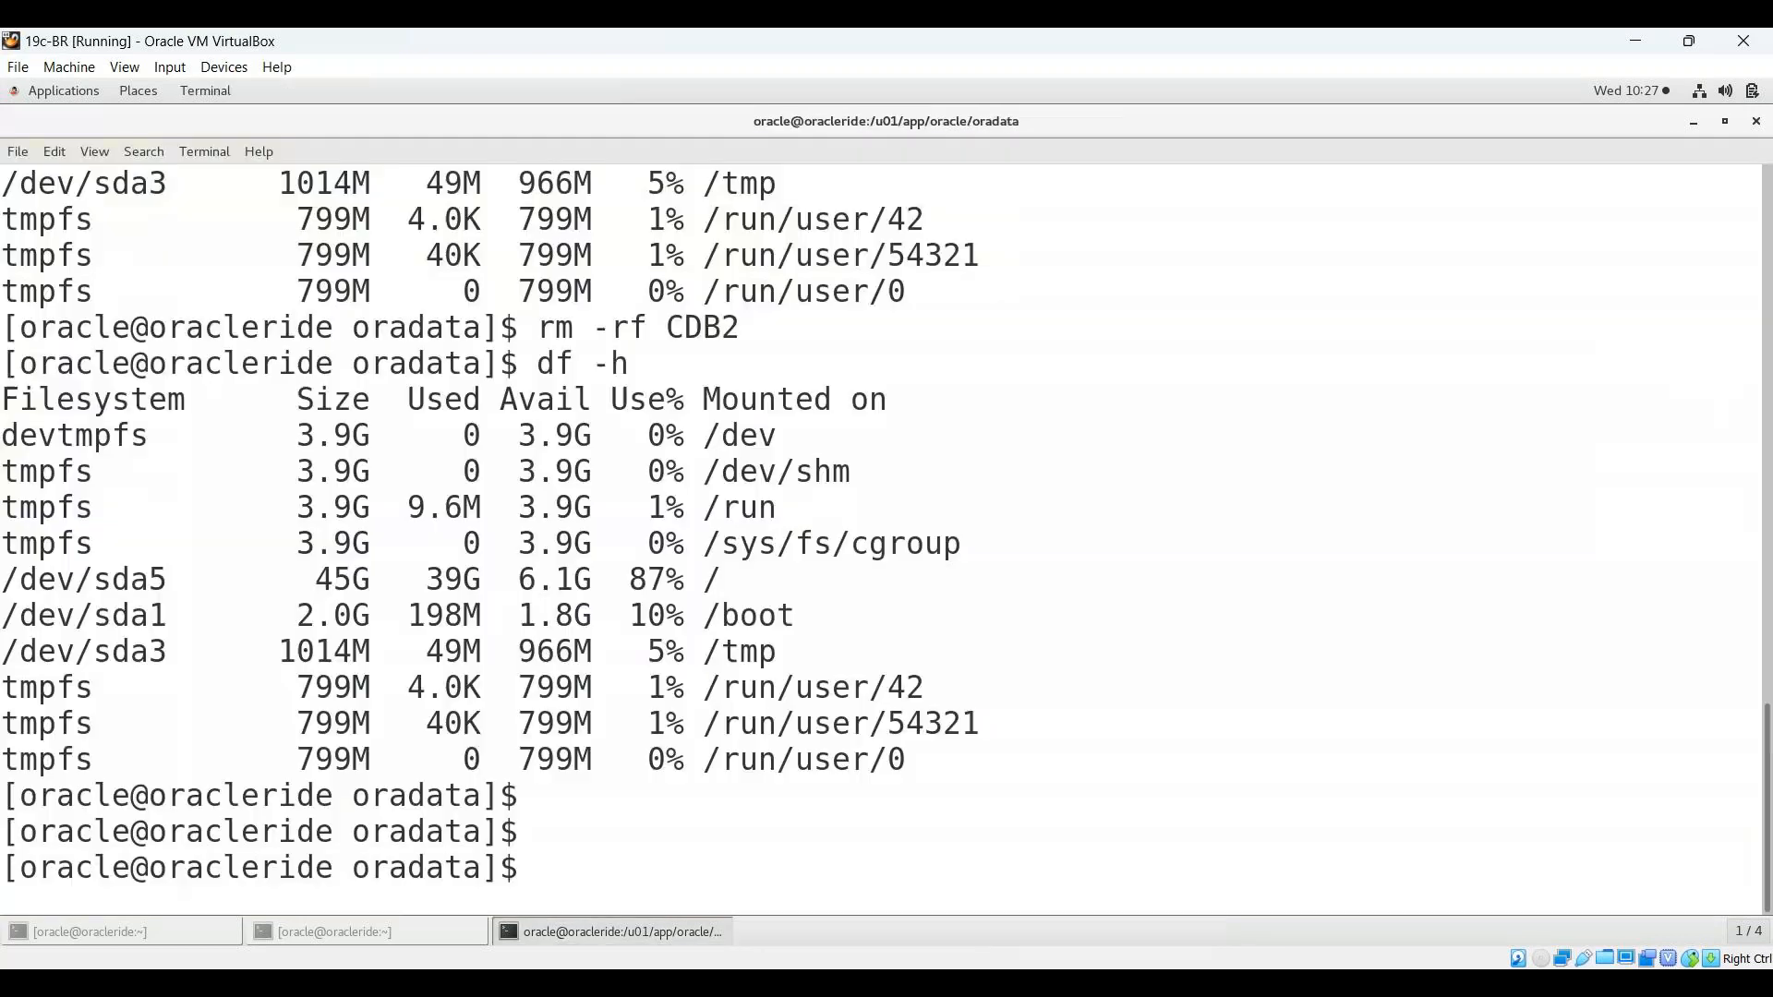
Step: List the running pmon processes with ps -ef | grep pmon and check the test1 and orcl instances
{"action": "type", "text": "ps -ef | grep pmon"}
{"action": "key", "text": "Return"}
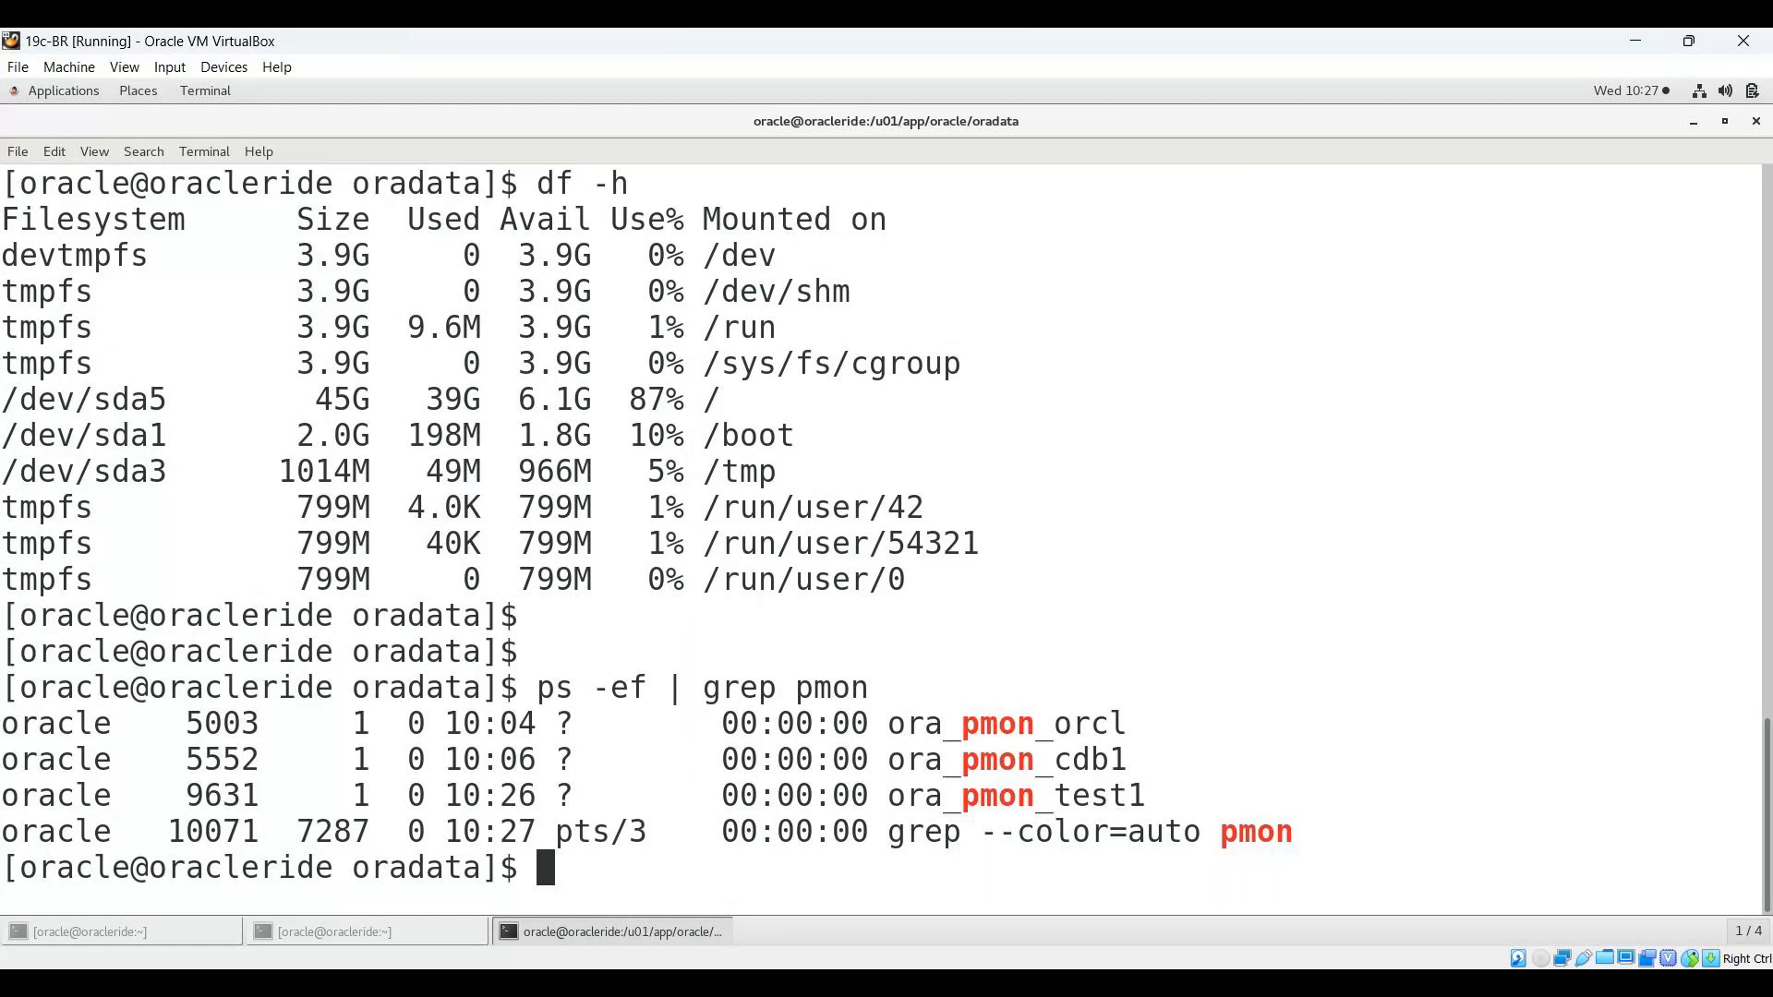
{"action": "left_click_drag", "start_coordinate": [889, 794], "coordinate": [1075, 815]}
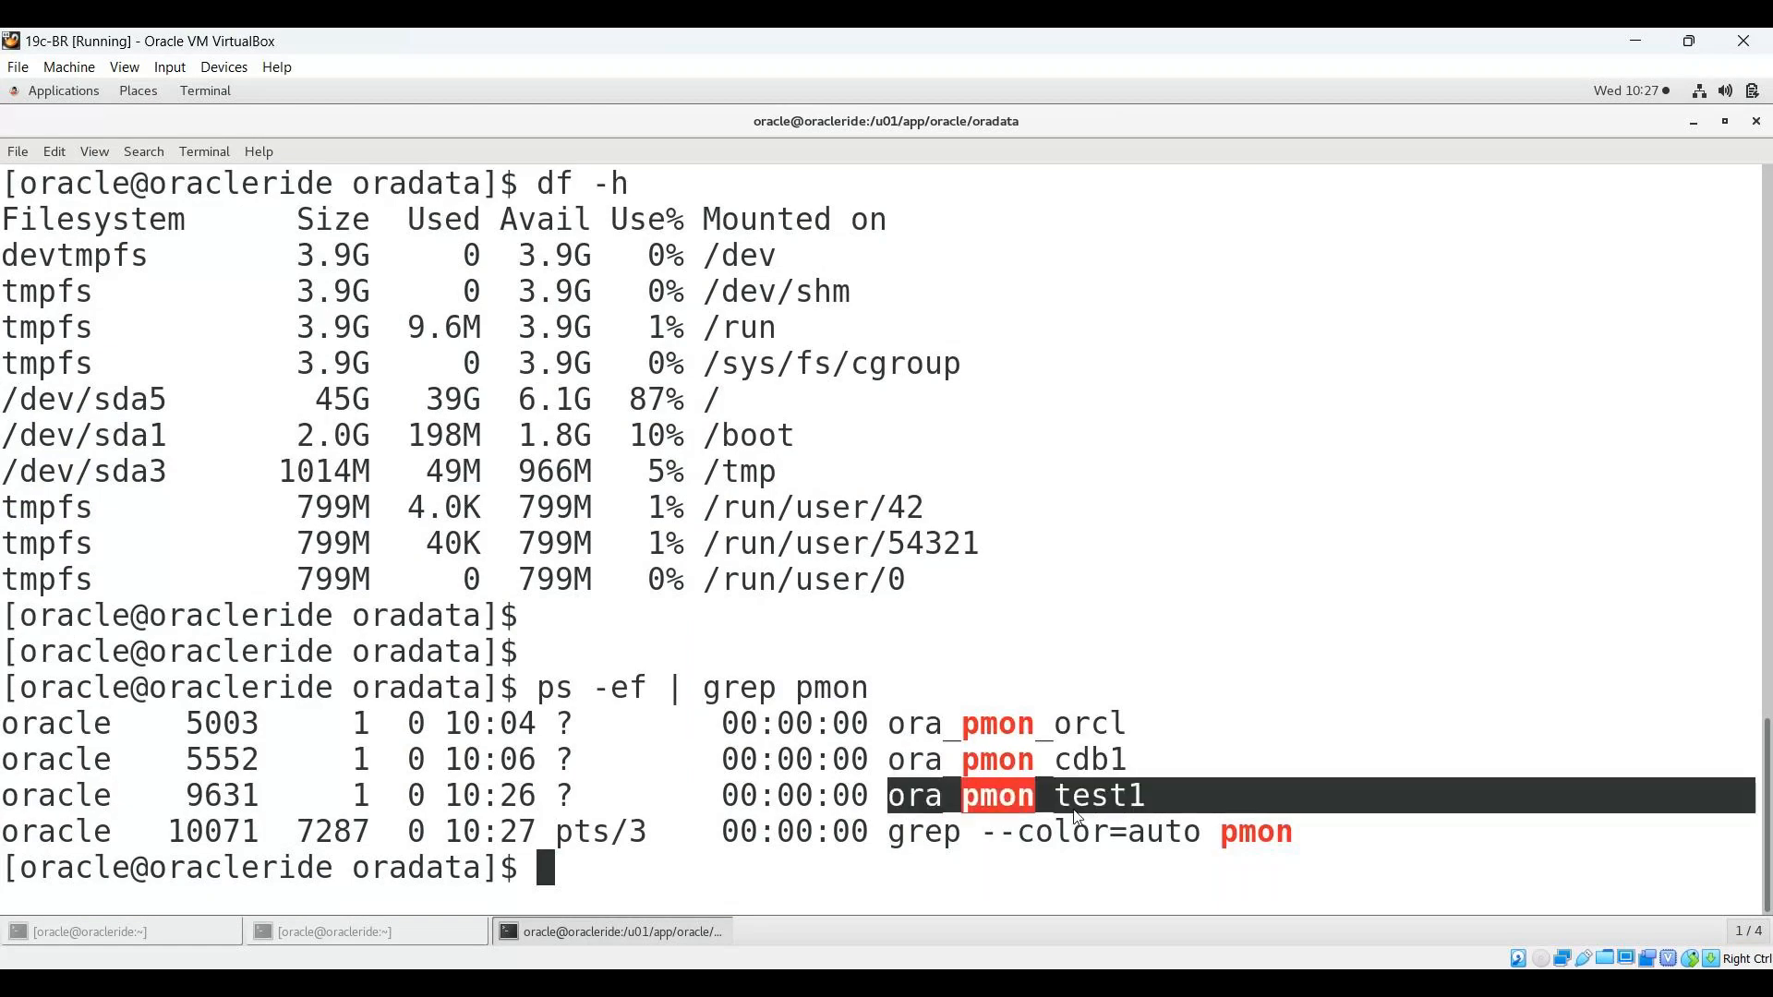
{"action": "left_click", "coordinate": [918, 716]}
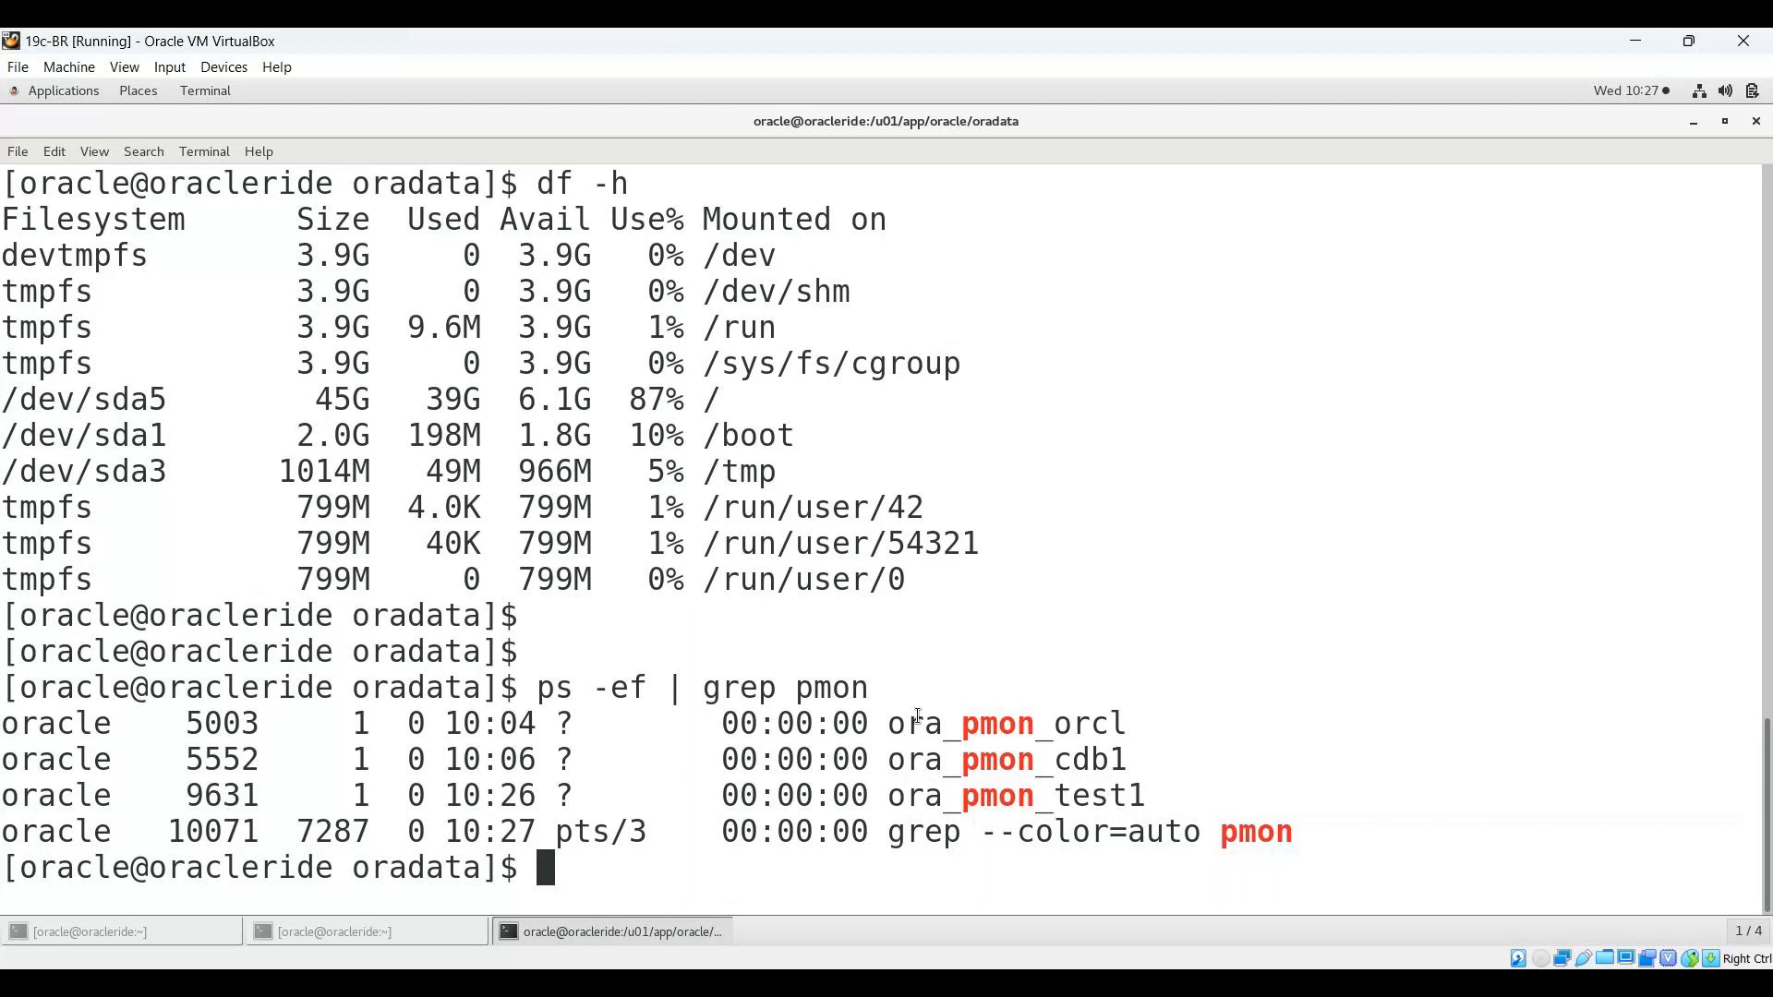
{"action": "left_click_drag", "start_coordinate": [888, 723], "coordinate": [888, 753]}
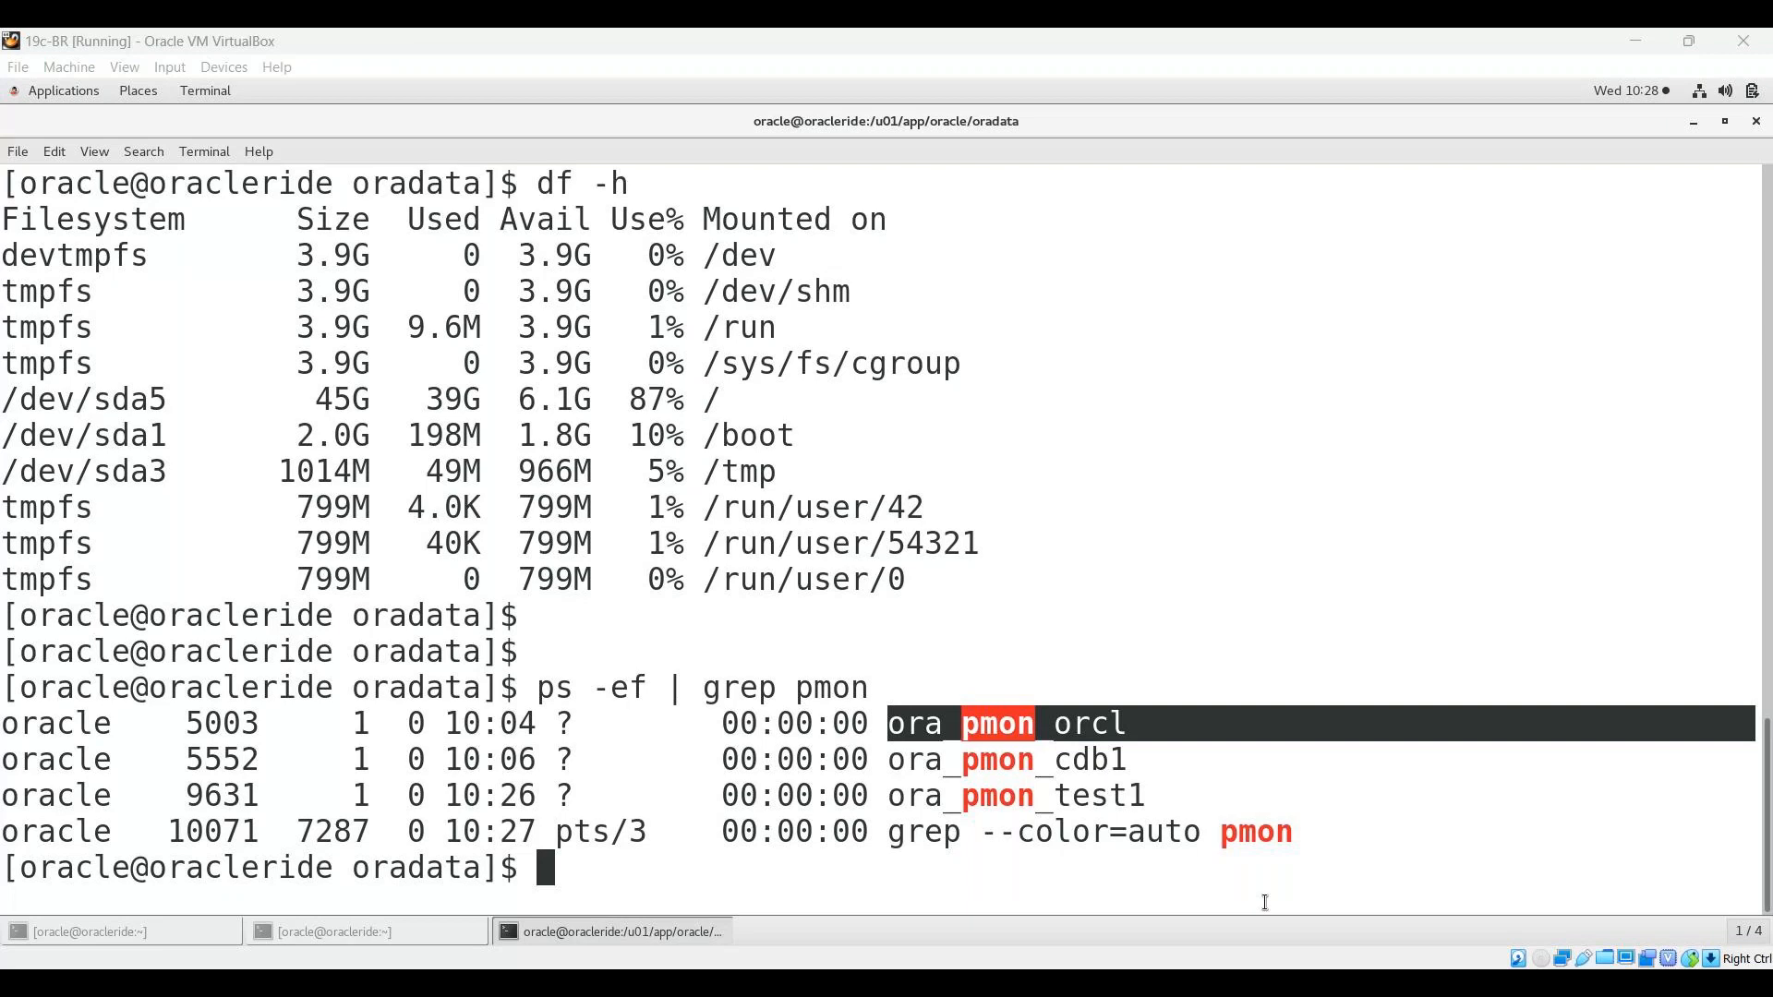
{"action": "key", "text": "Return"}
{"action": "key", "text": "Return"}
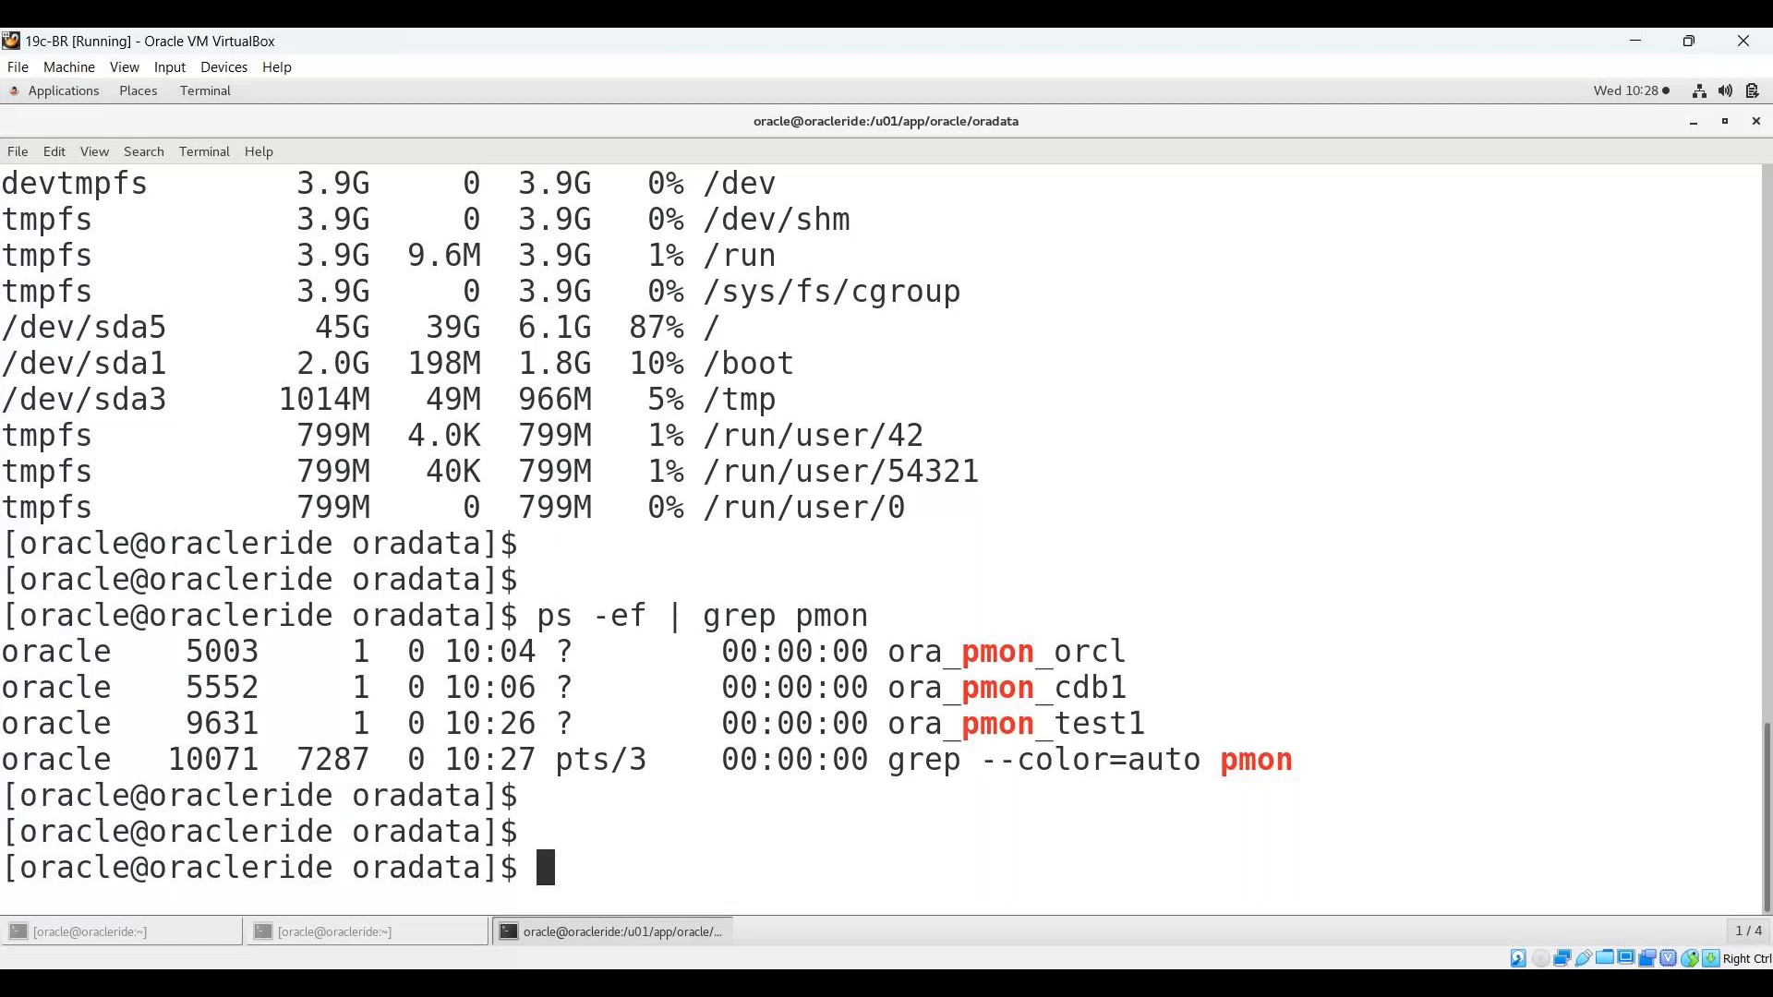
Step: Set ORACLE_SID to test1 and connect to the database with sqlplus / as sysdba
{"action": "type", "text": "export ORA"}
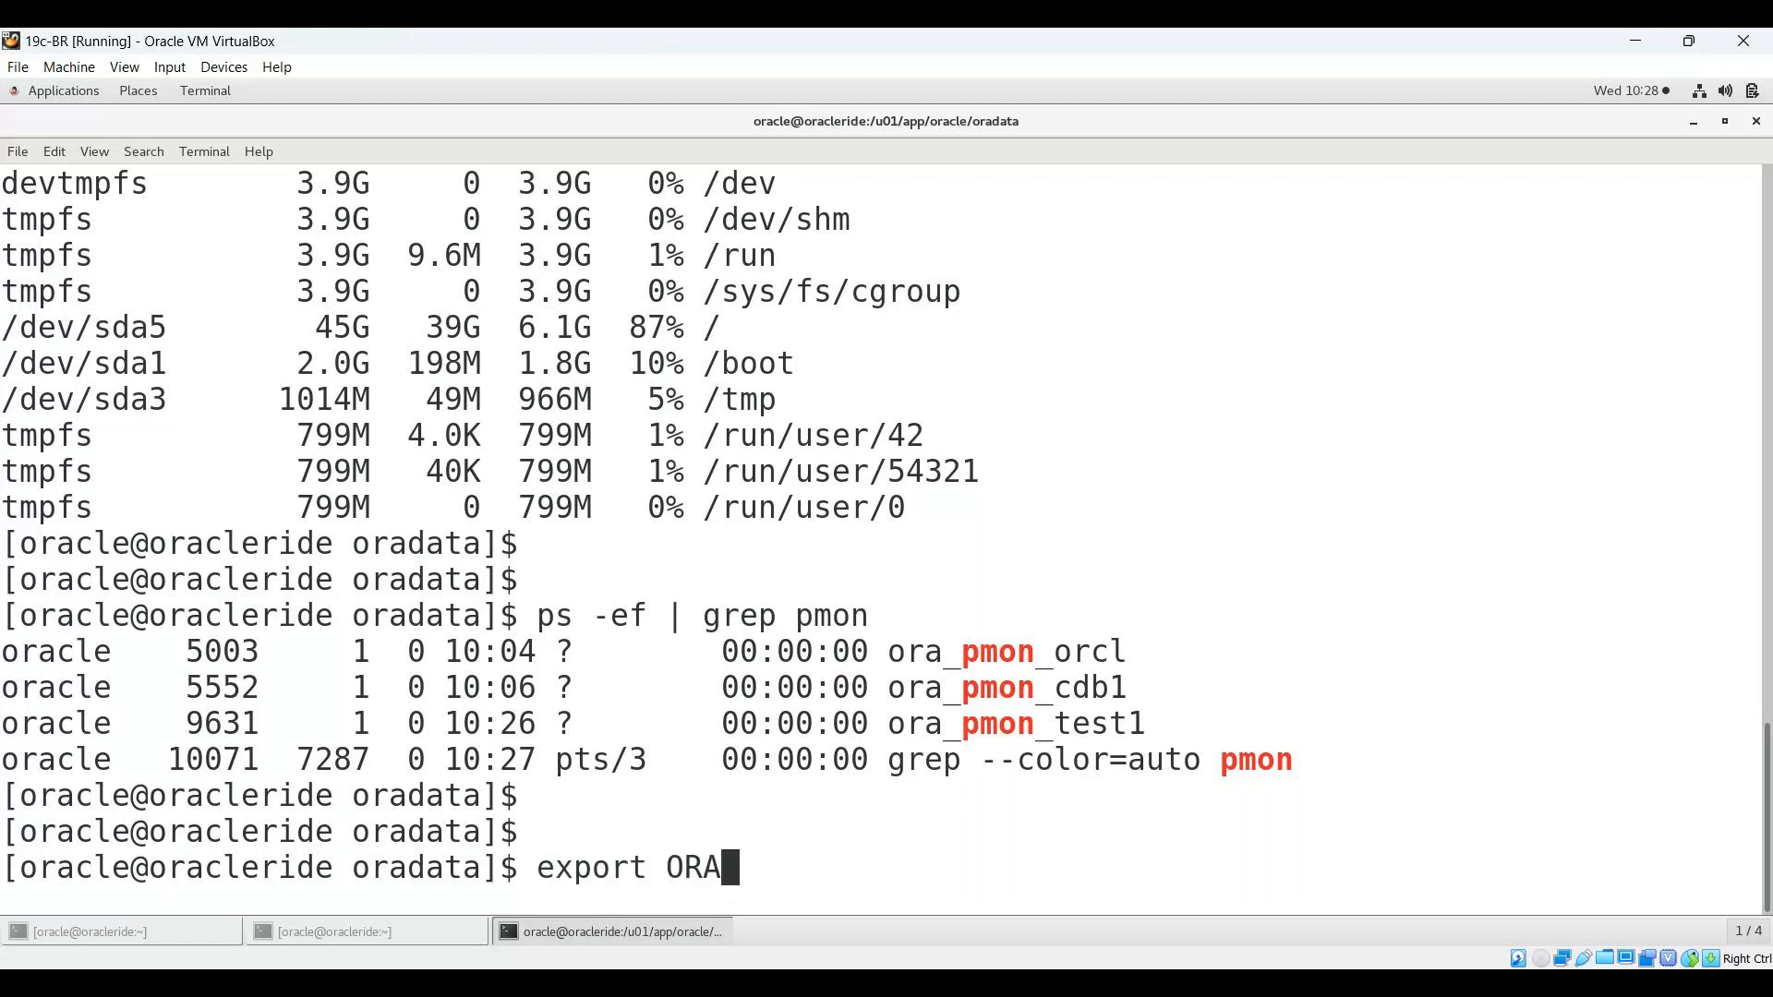
{"action": "type", "text": "CLE_S"}
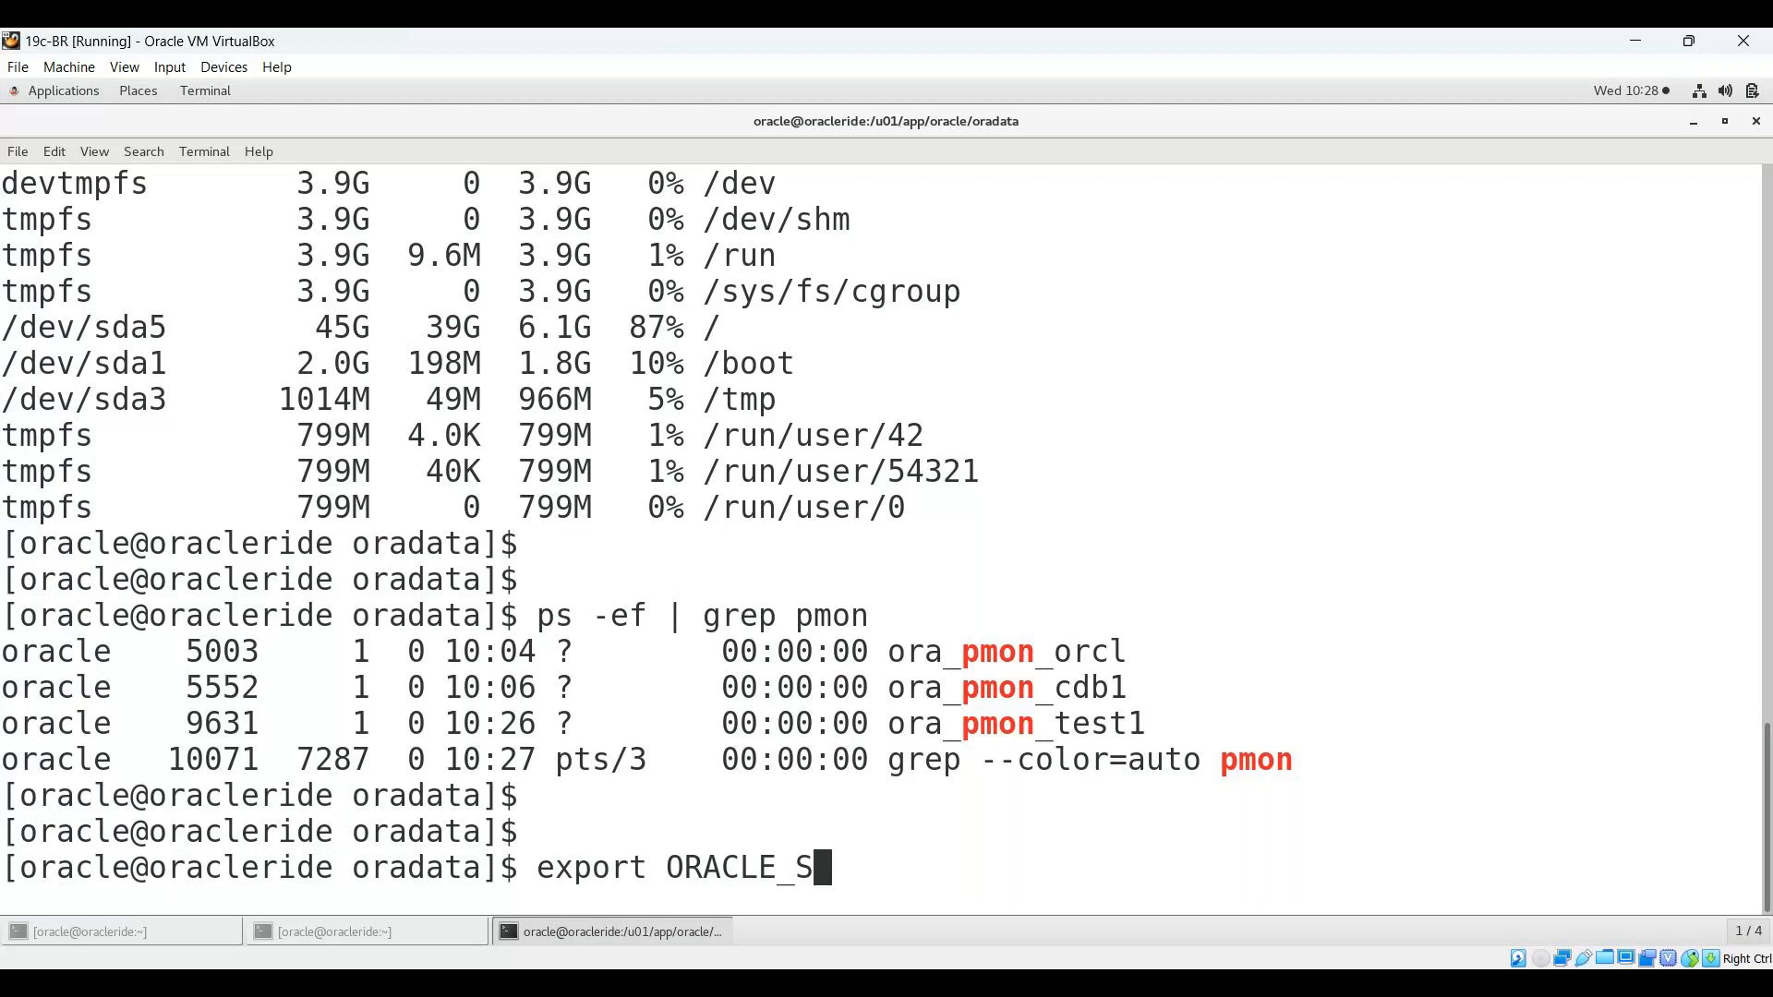
{"action": "type", "text": "ID=test1"}
{"action": "key", "text": "Return"}
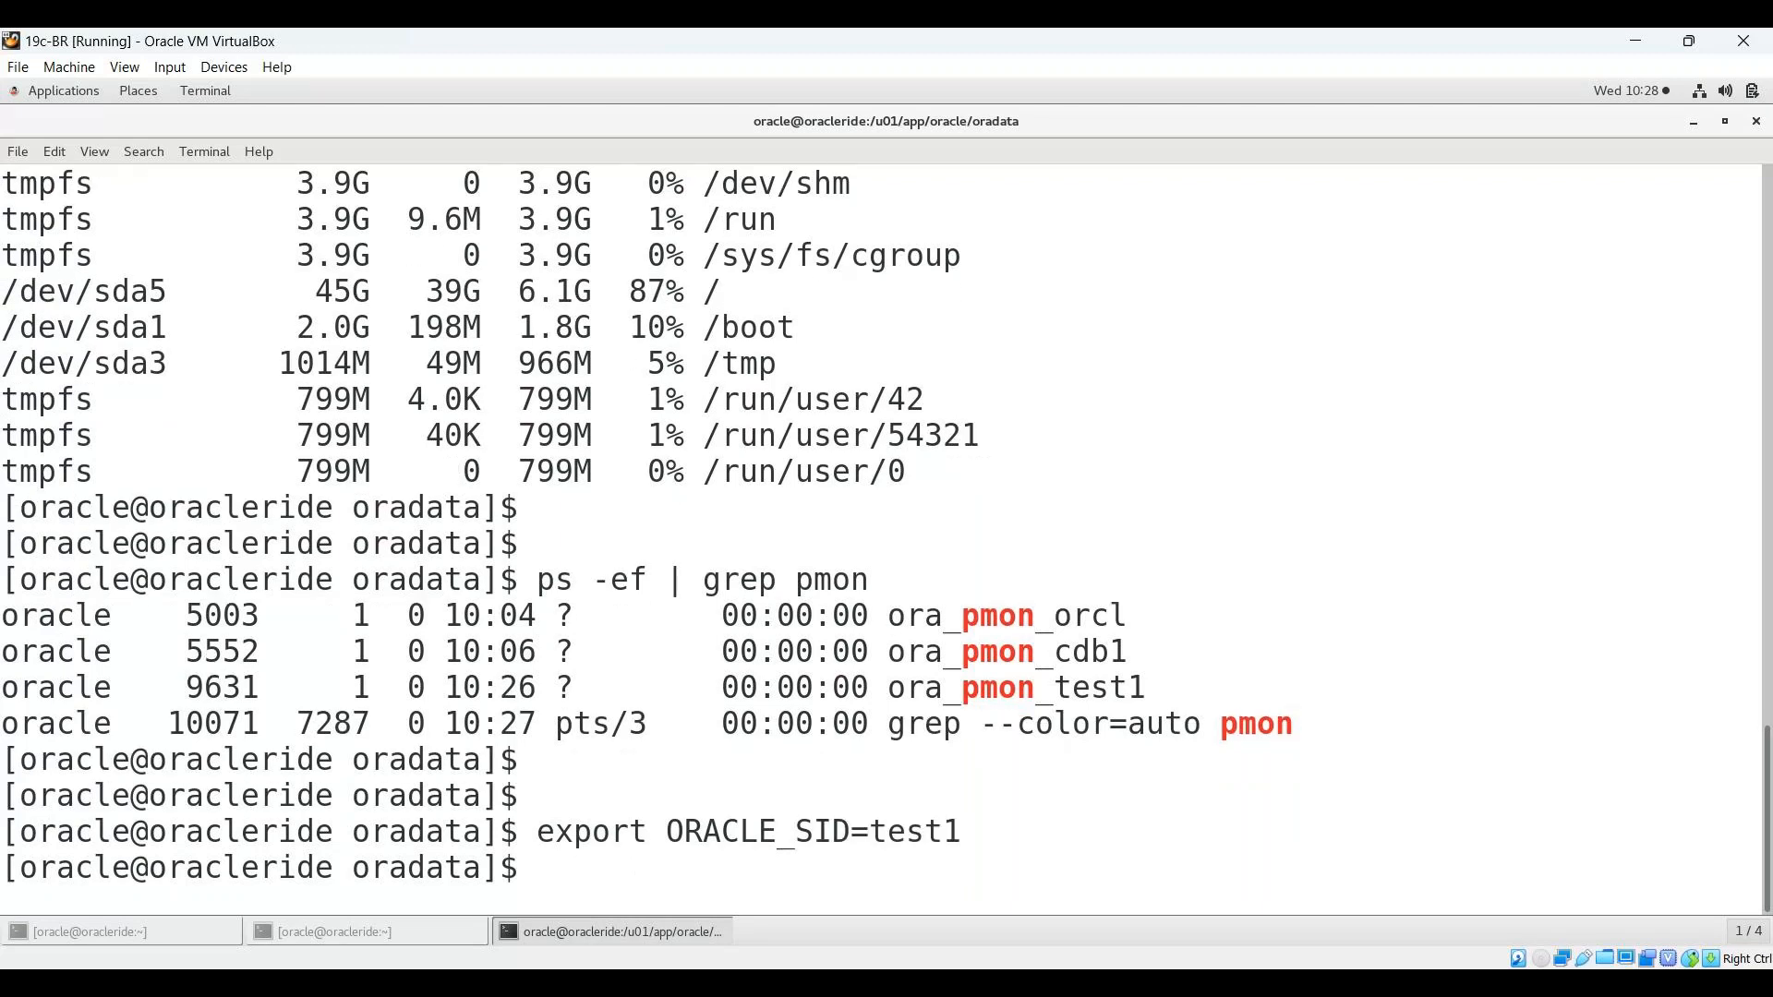
{"action": "type", "text": "sqlplus / as s"}
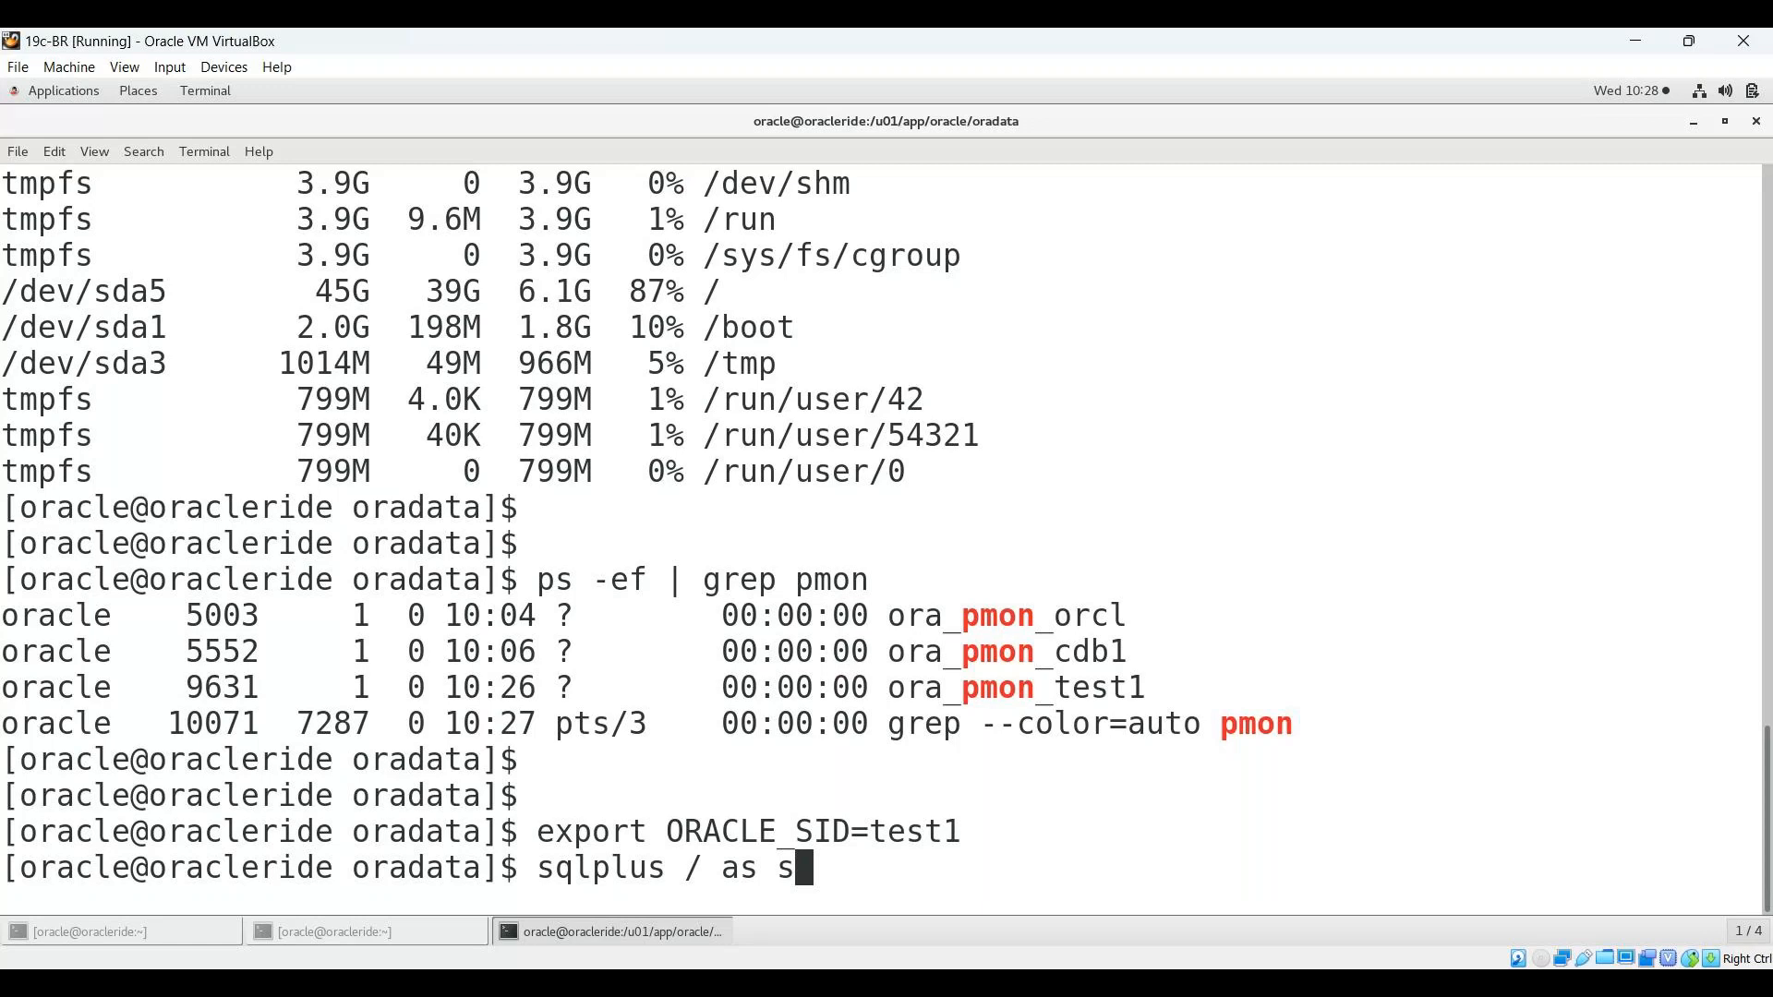
{"action": "type", "text": "ysdba"}
{"action": "key", "text": "Return"}
{"action": "key", "text": "Return"}
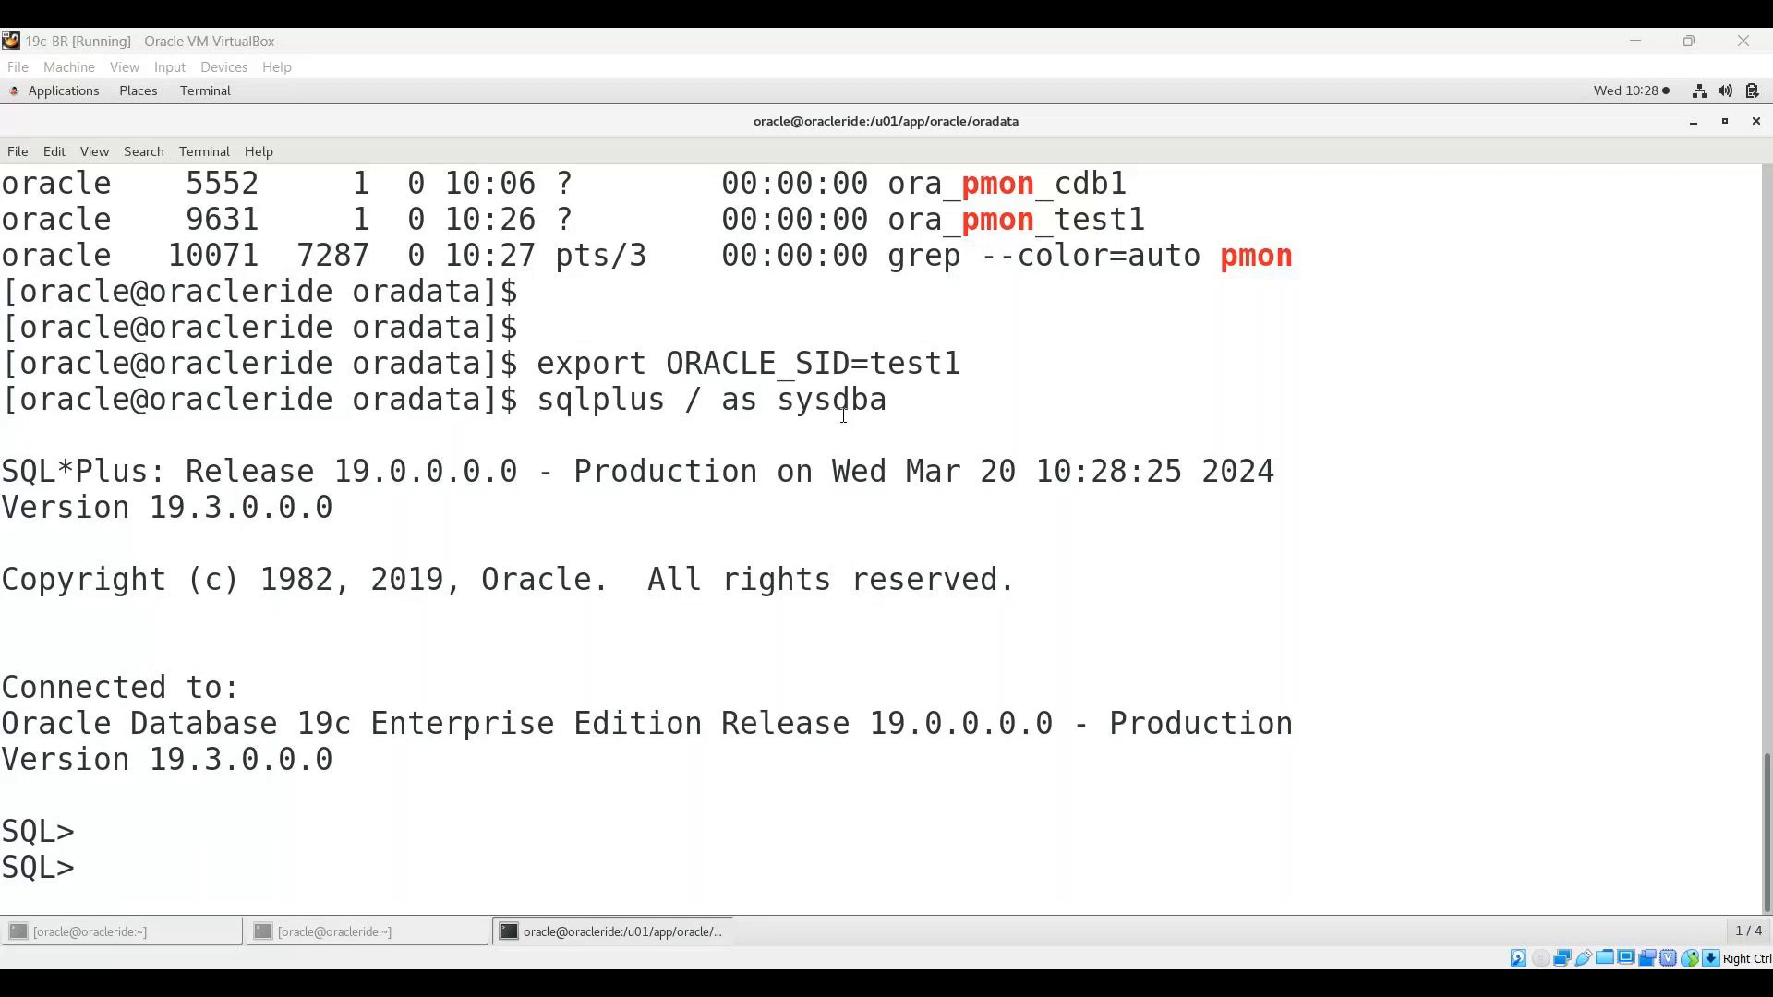
Step: Query name, cdb and con_id from v$database, and name and con_id from v$containers ordered by con_id
{"action": "type", "text": "select name, cdb, con_id from v$database"}
{"action": "key", "text": "Return"}
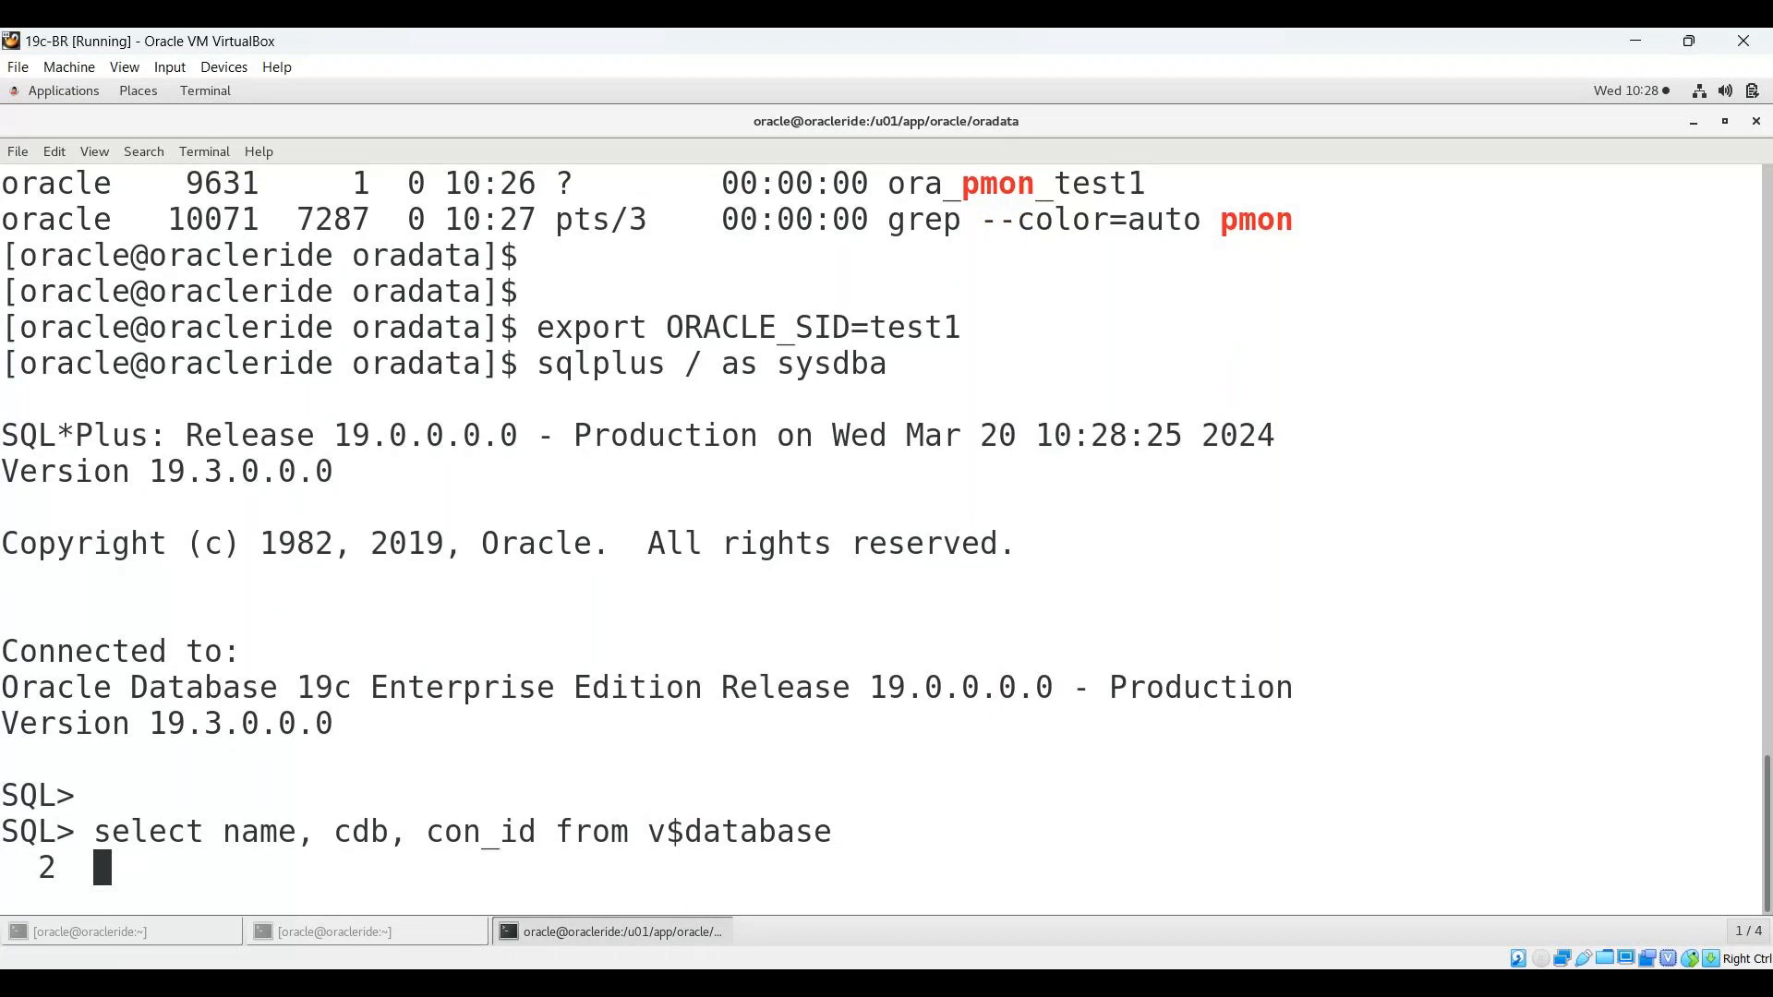
{"action": "type", "text": ";"}
{"action": "key", "text": "Return"}
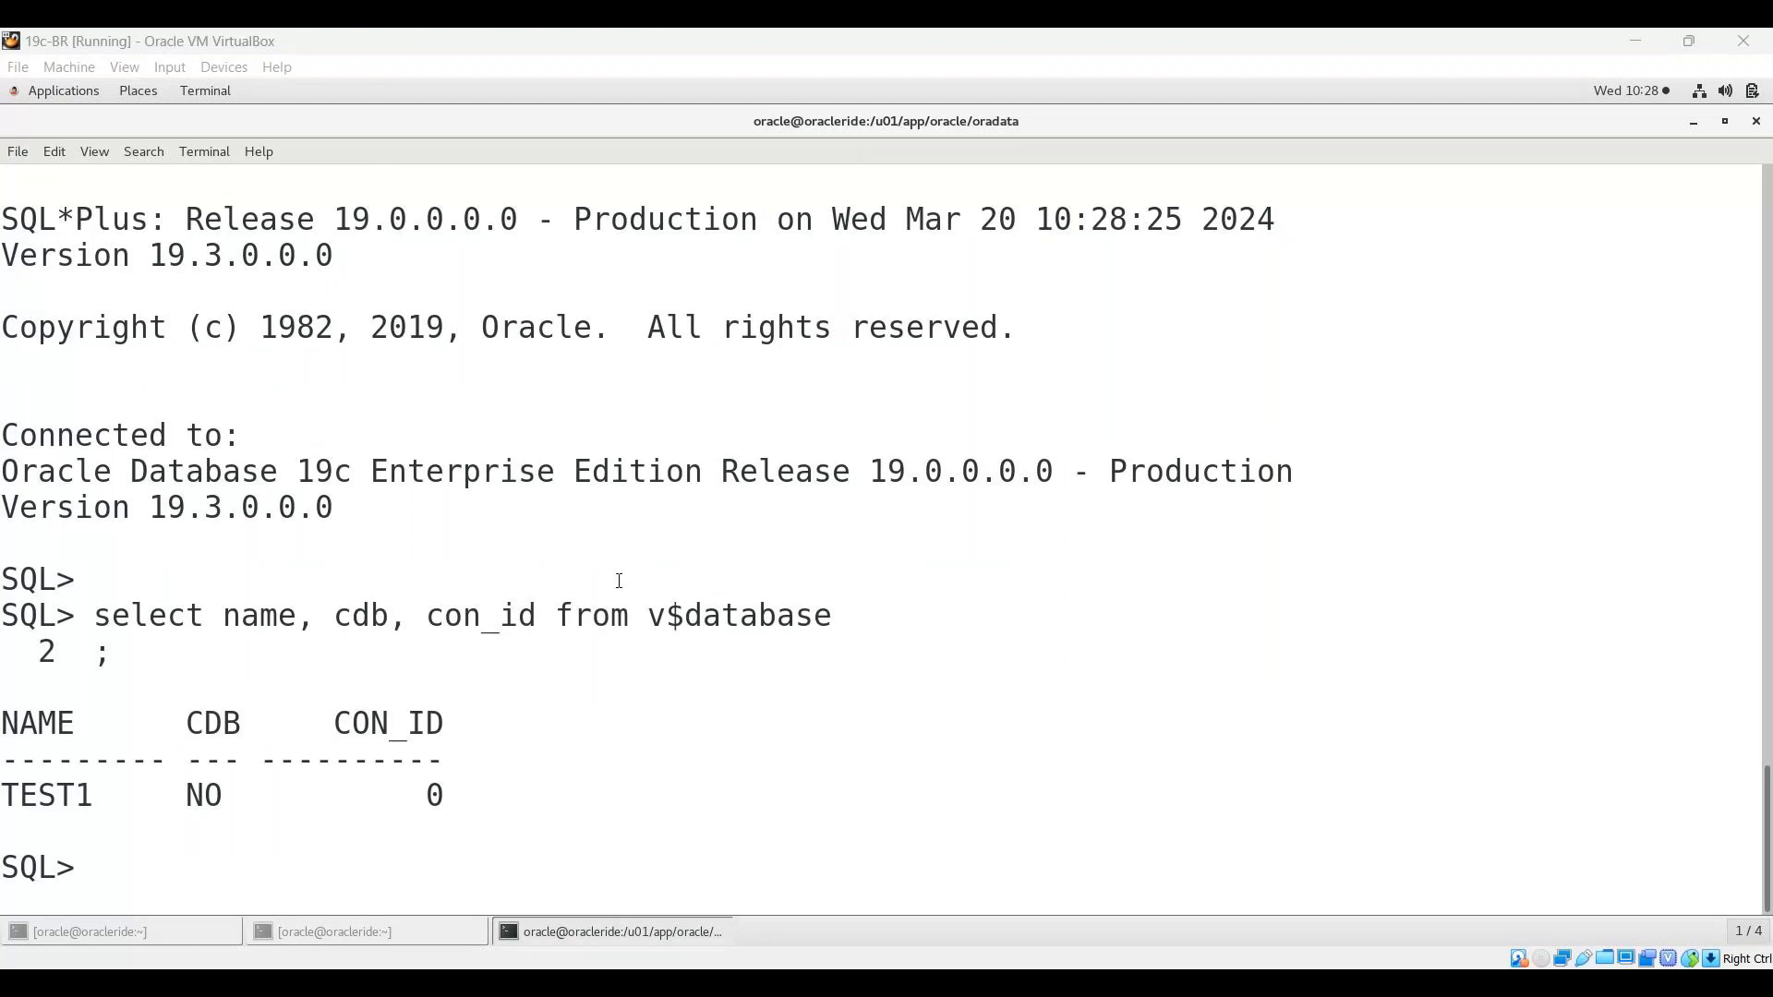
{"action": "left_click", "coordinate": [659, 798]}
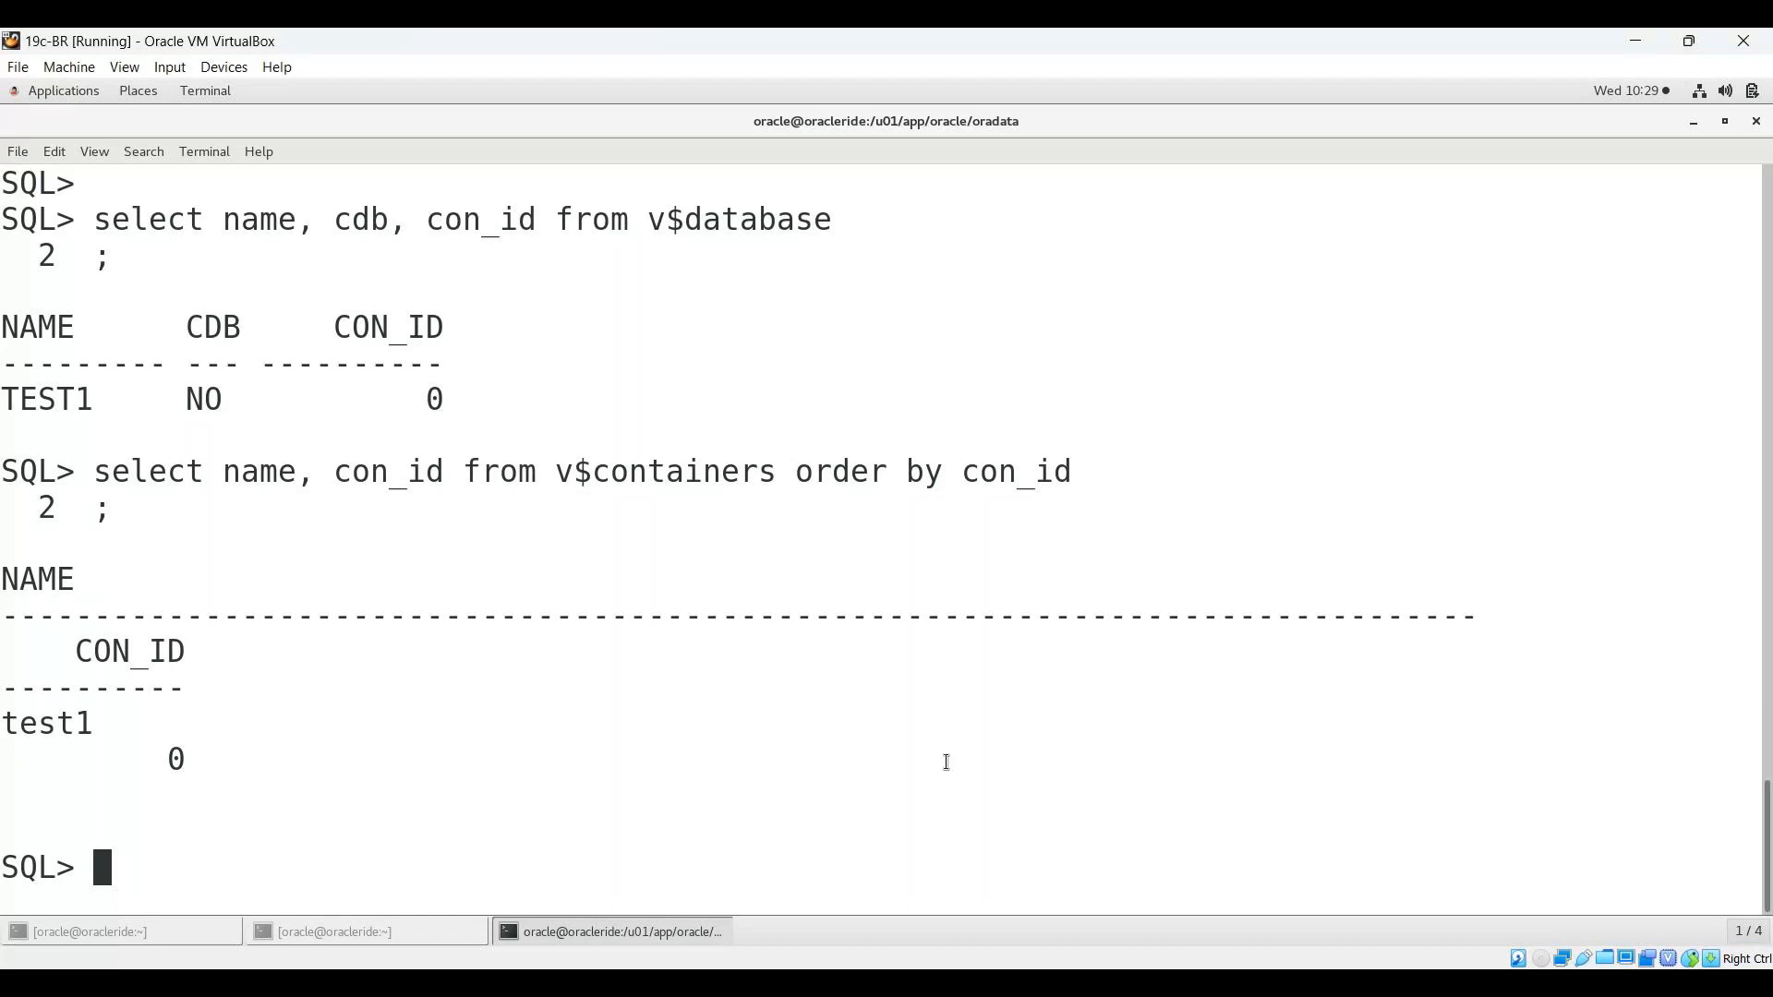
Step: Run archive log list and examine the archive destination
{"action": "type", "text": "archive log li"}
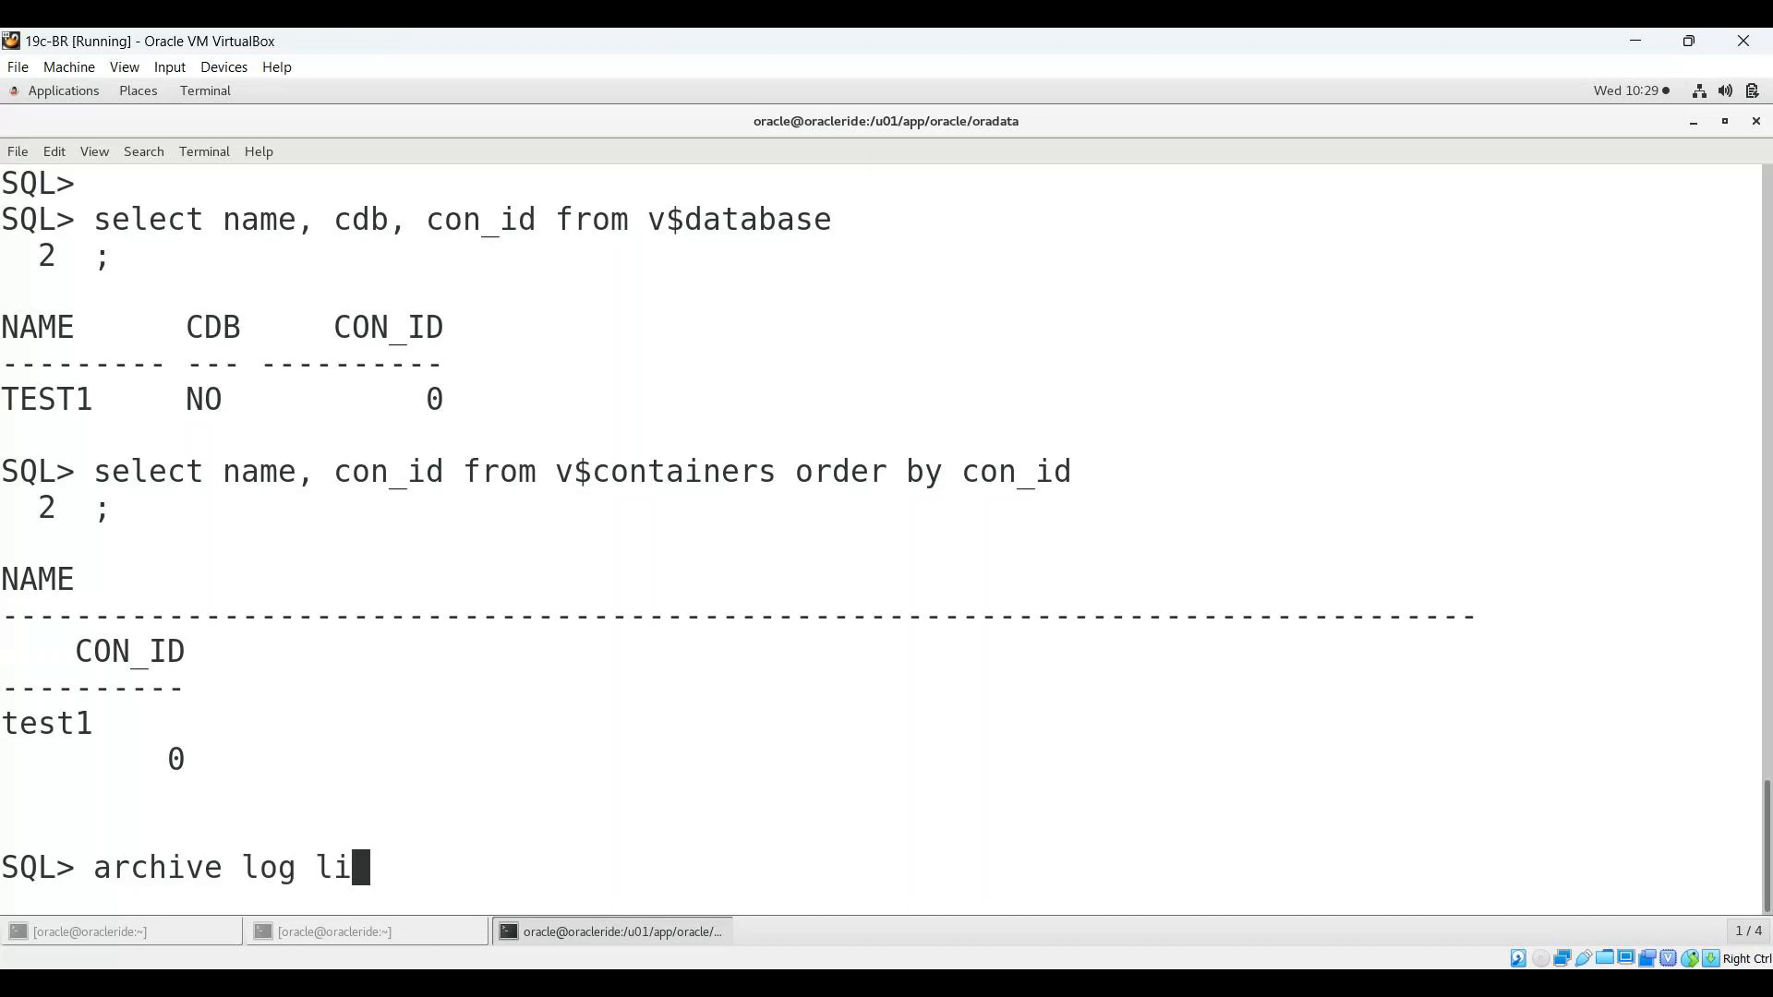
{"action": "type", "text": "st"}
{"action": "key", "text": "Return"}
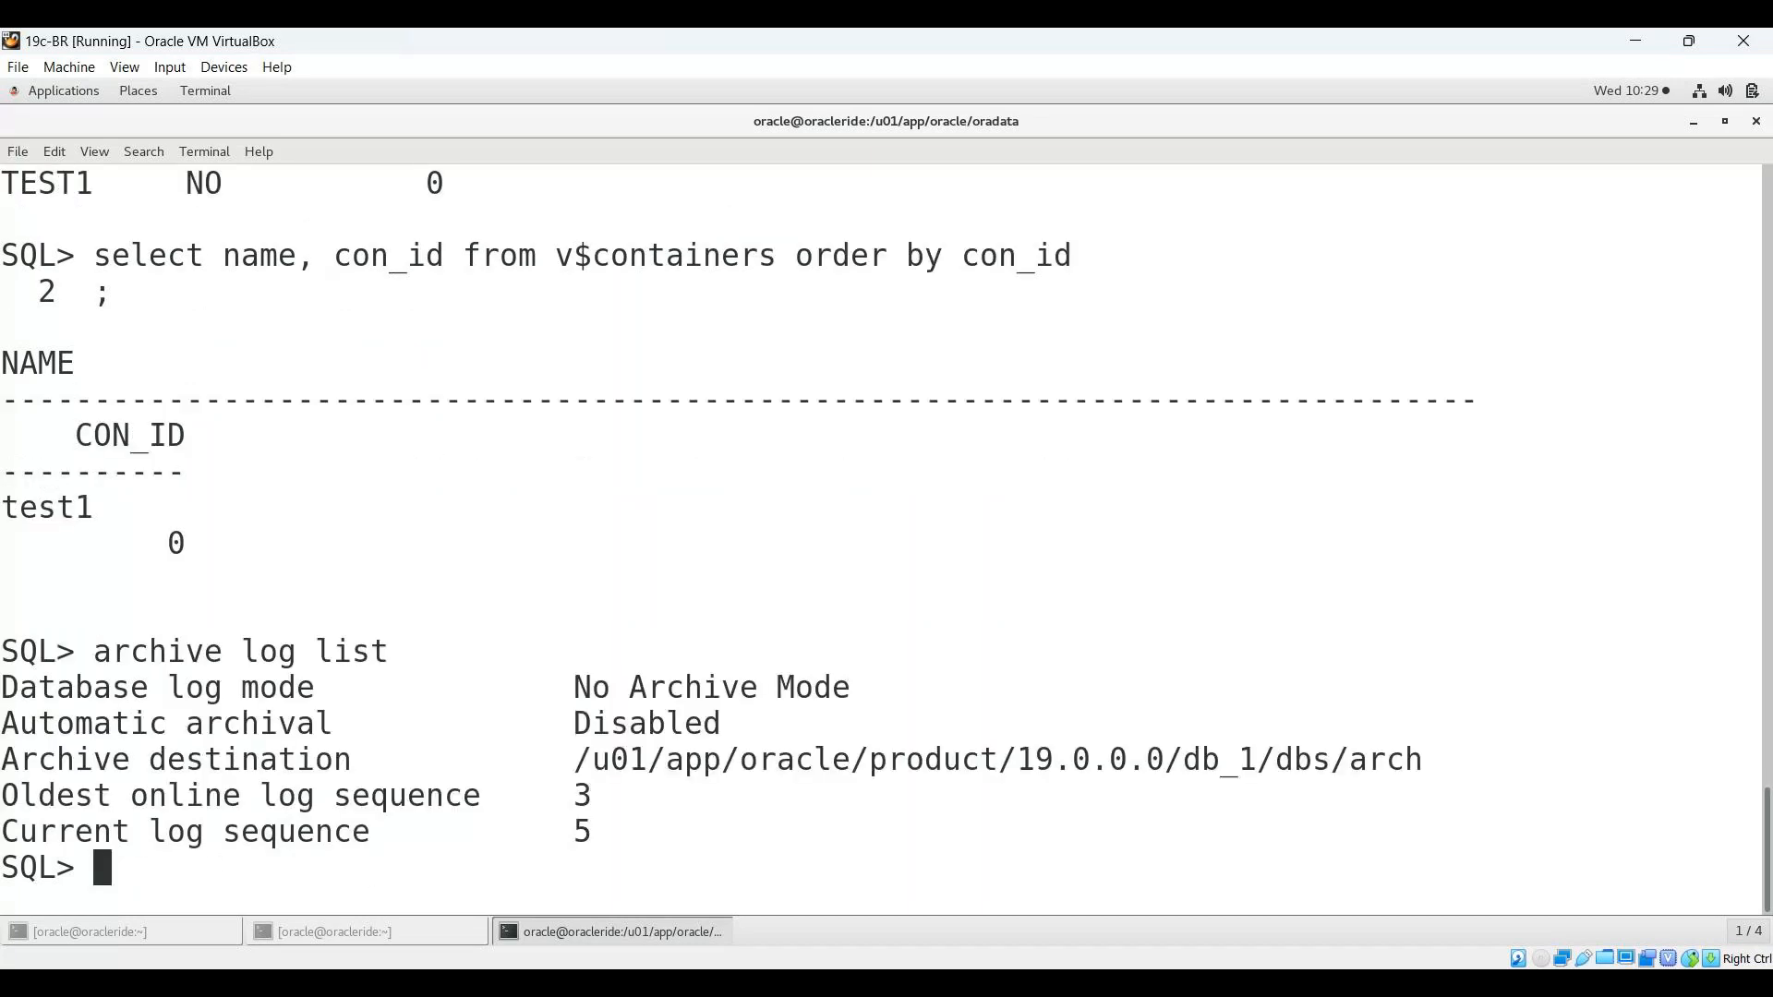
{"action": "key", "text": "Return"}
{"action": "key", "text": "Return"}
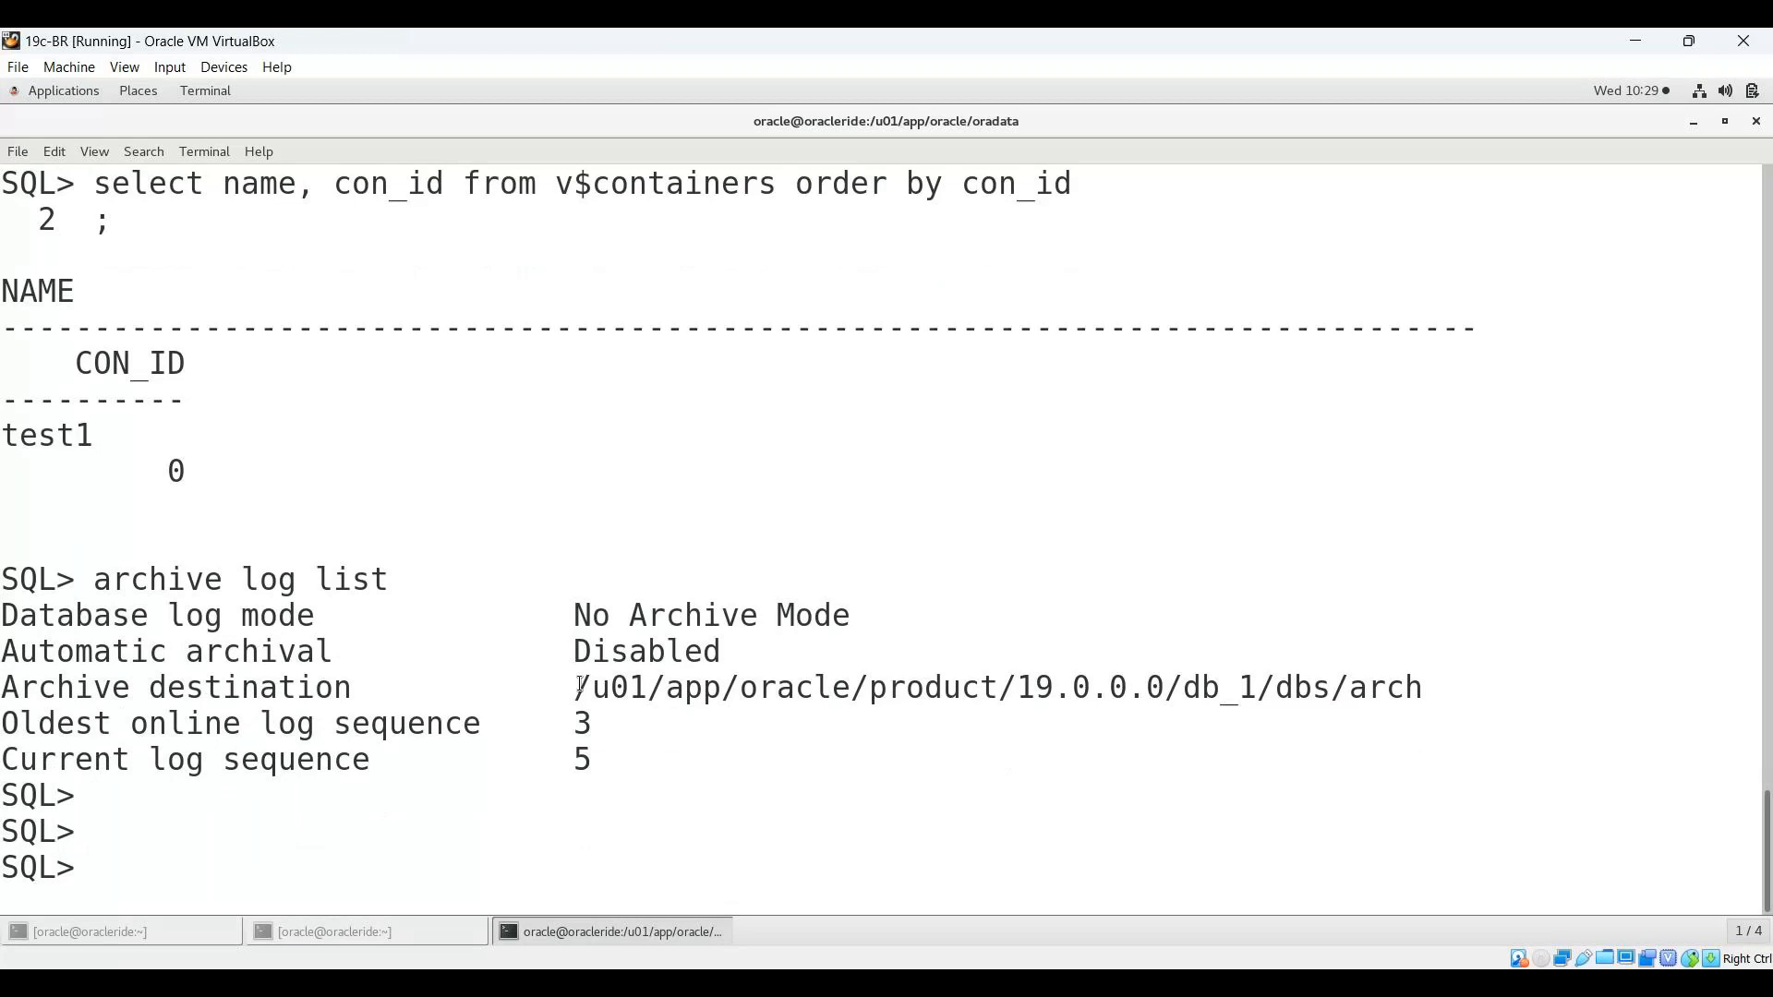
{"action": "left_click_drag", "start_coordinate": [579, 687], "coordinate": [1745, 691]}
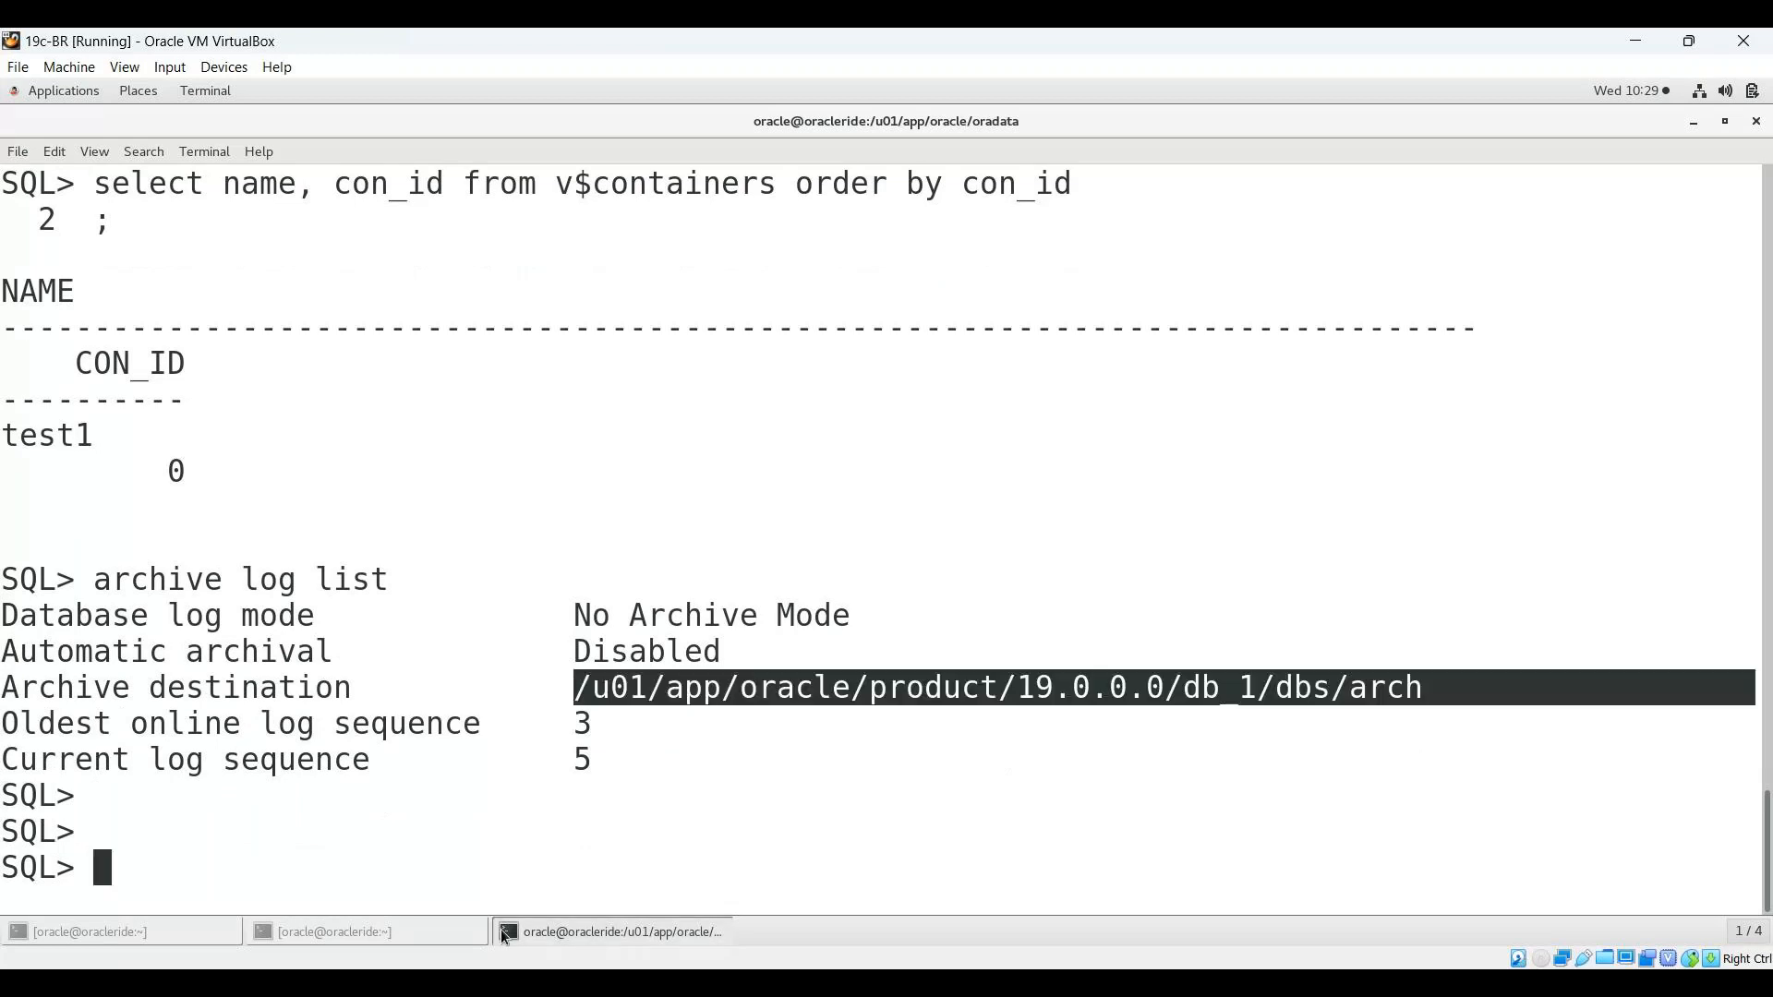
Step: Open a new terminal from the desktop, change to the dbs directory under $ORACLE_HOME and list its files in detail
{"action": "left_click", "coordinate": [550, 934]}
{"action": "right_click", "coordinate": [550, 537]}
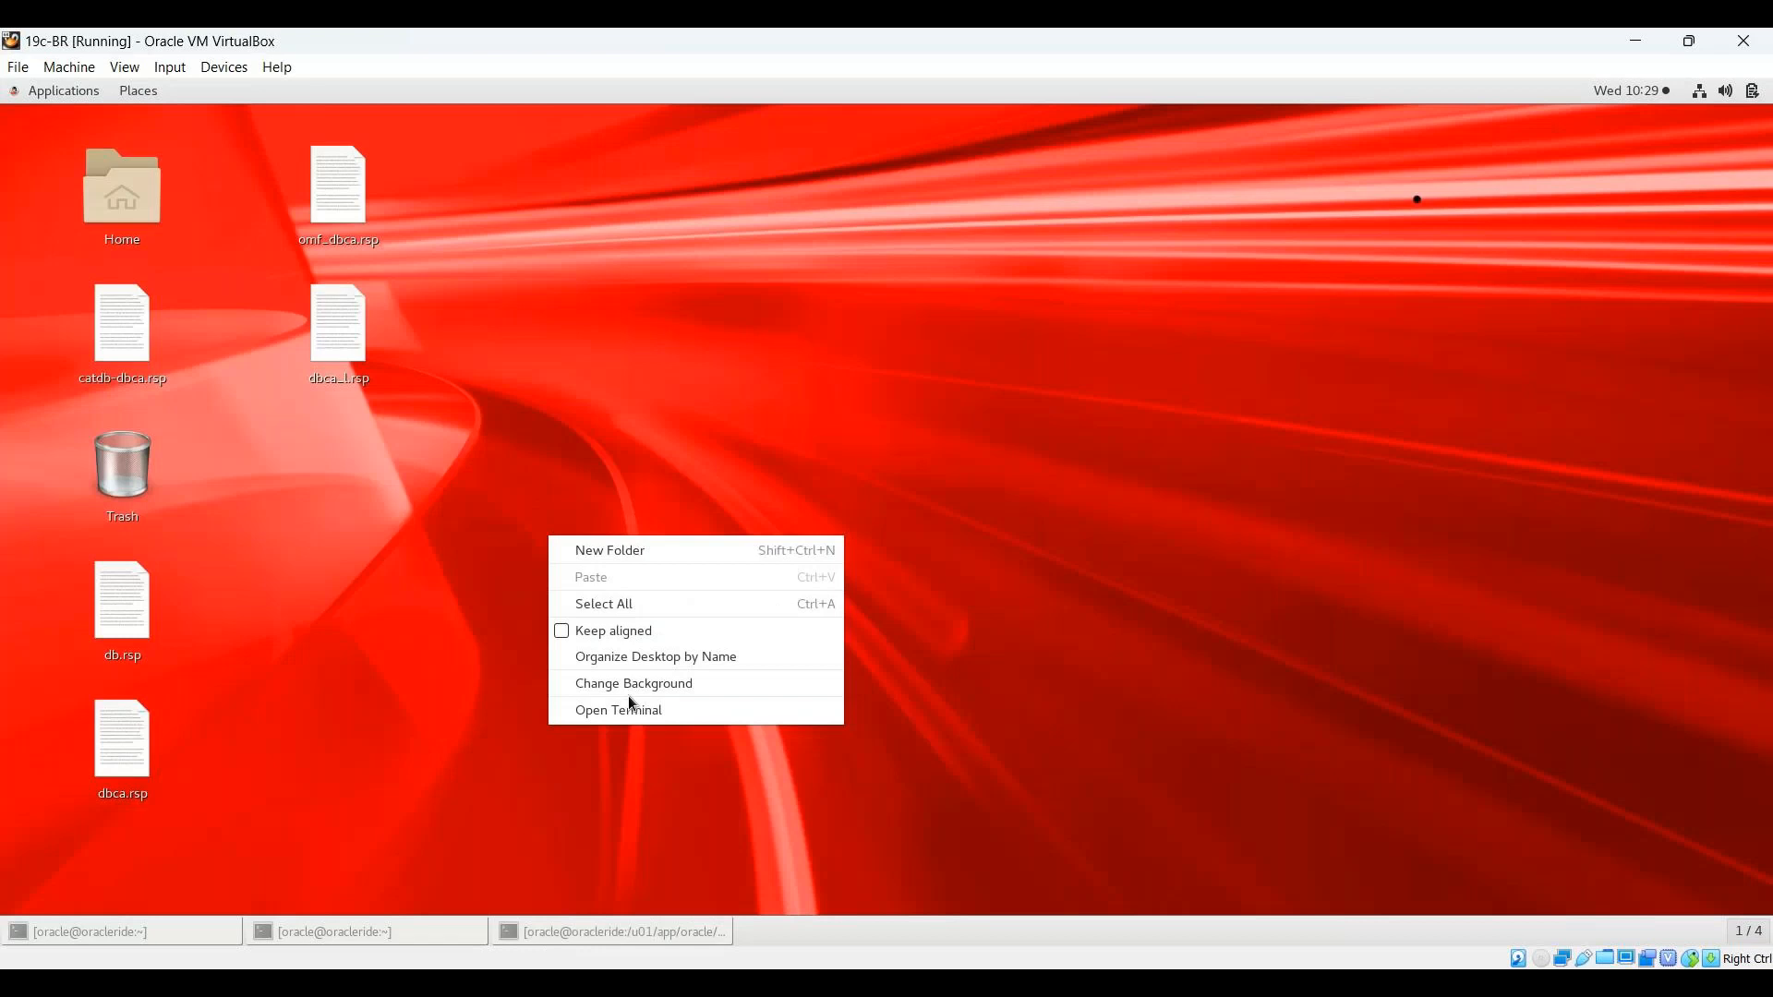
{"action": "left_click", "coordinate": [628, 697]}
{"action": "type", "text": "cd $ORA"}
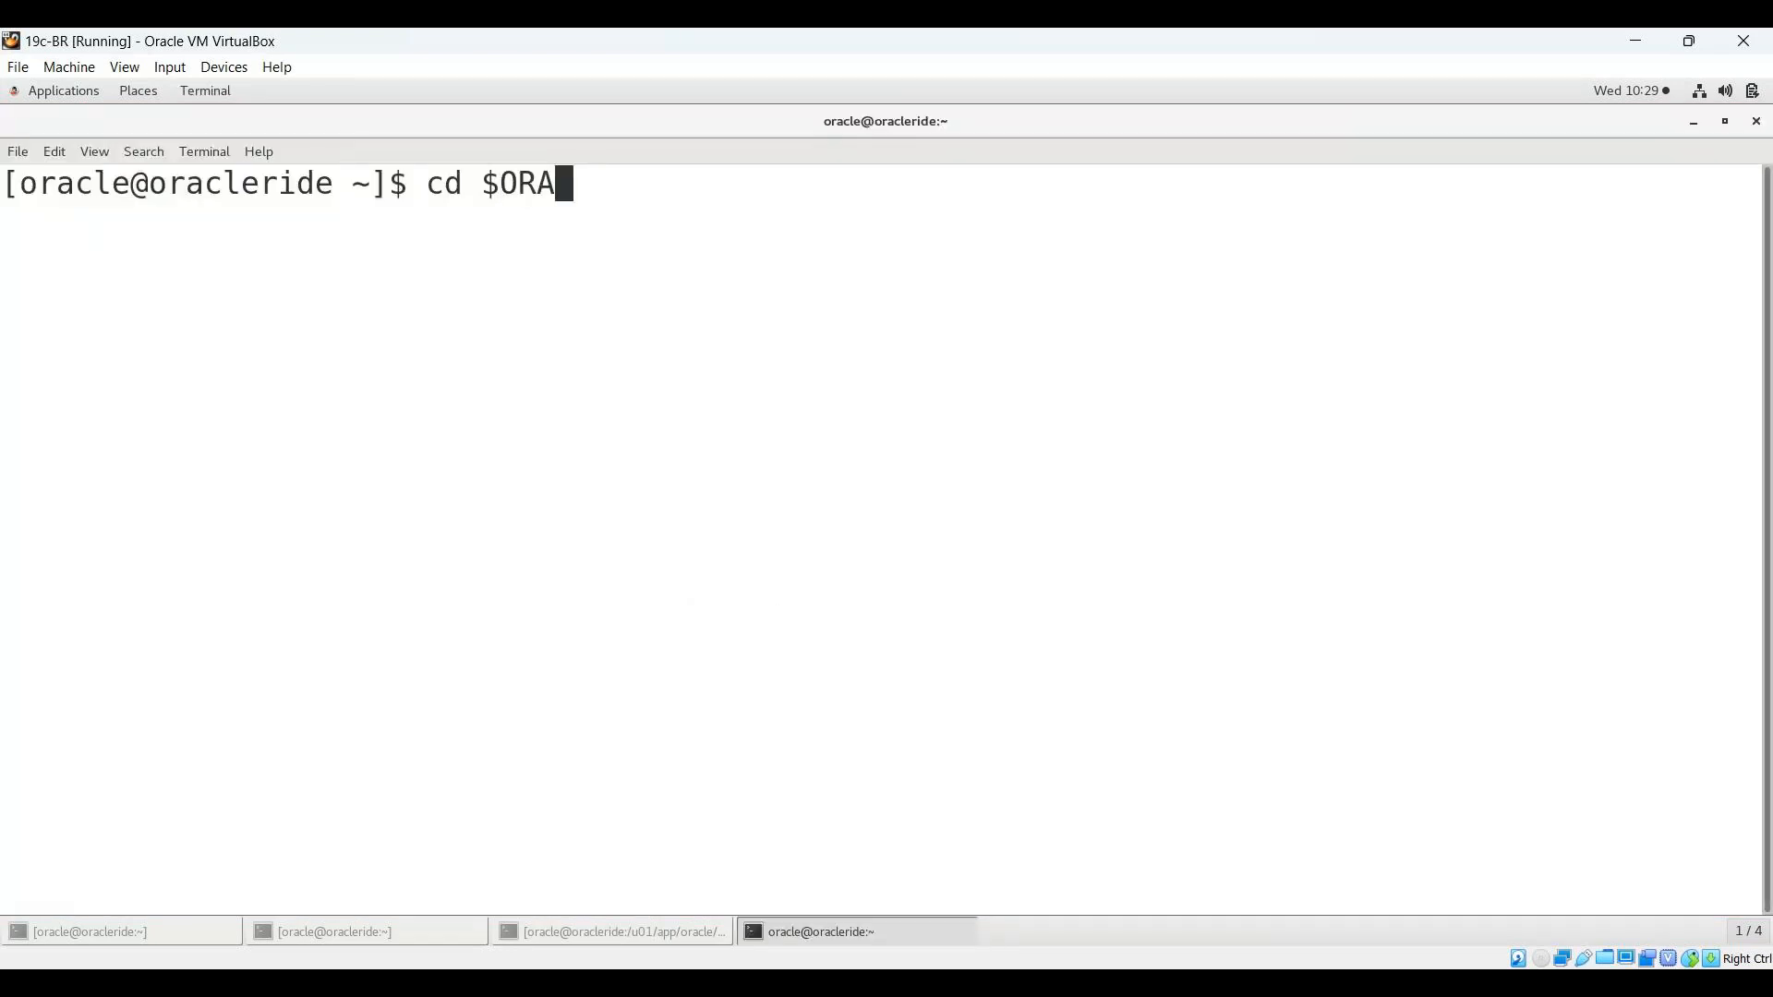
{"action": "type", "text": "CLE_HOME"}
{"action": "key", "text": "Return"}
{"action": "key", "text": "Return"}
{"action": "type", "text": "c"}
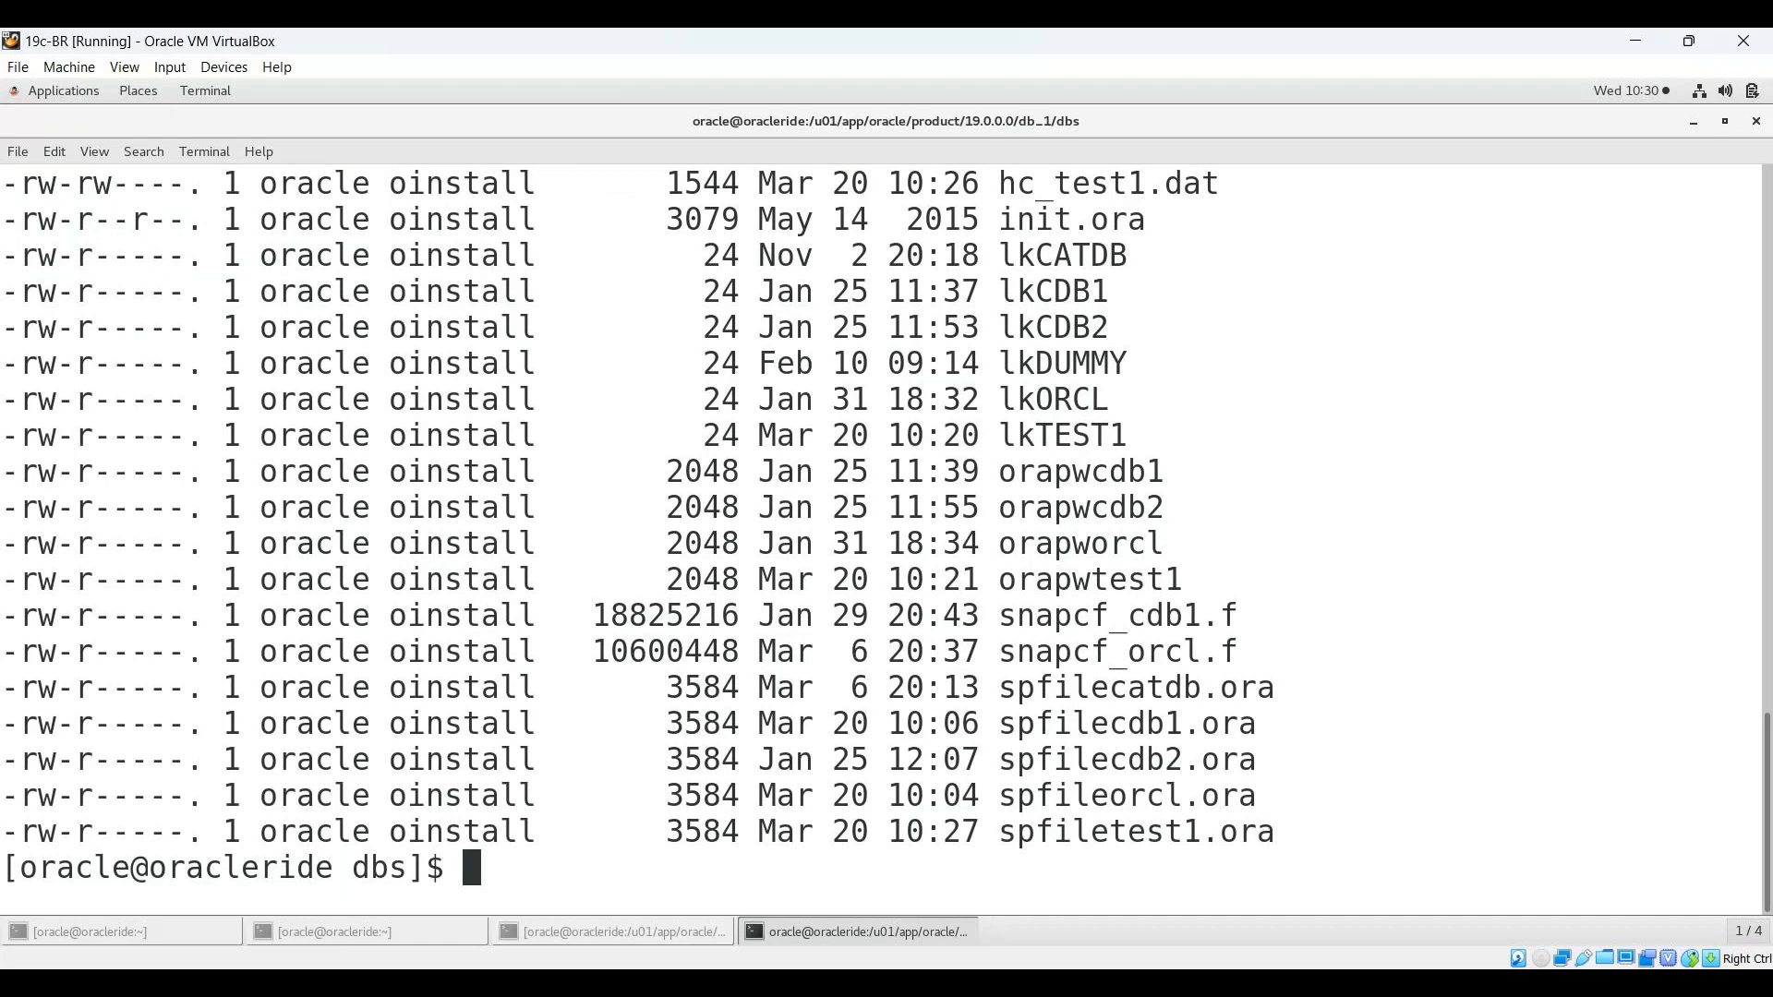
Step: Locate spfiletest1.ora and orapwtest1 in the file listing, and print the working directory with pwd
{"action": "left_click_drag", "start_coordinate": [315, 831], "coordinate": [1322, 834]}
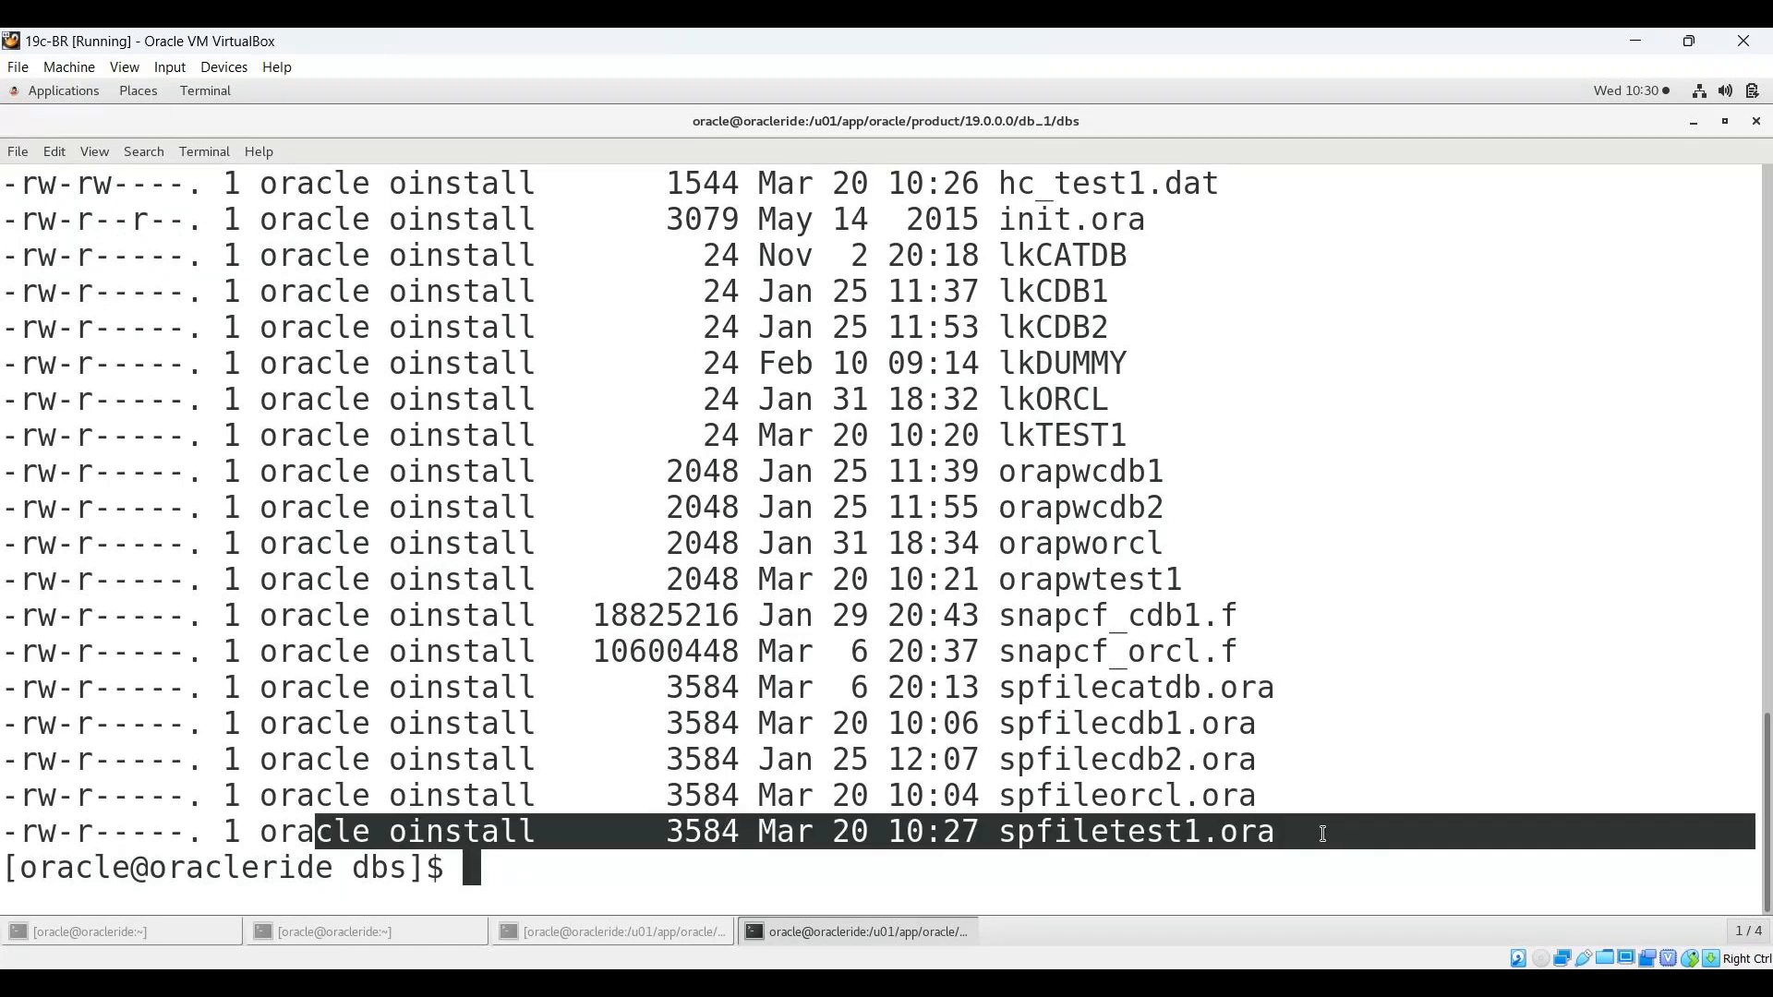
{"action": "left_click_drag", "start_coordinate": [667, 579], "coordinate": [1288, 583]}
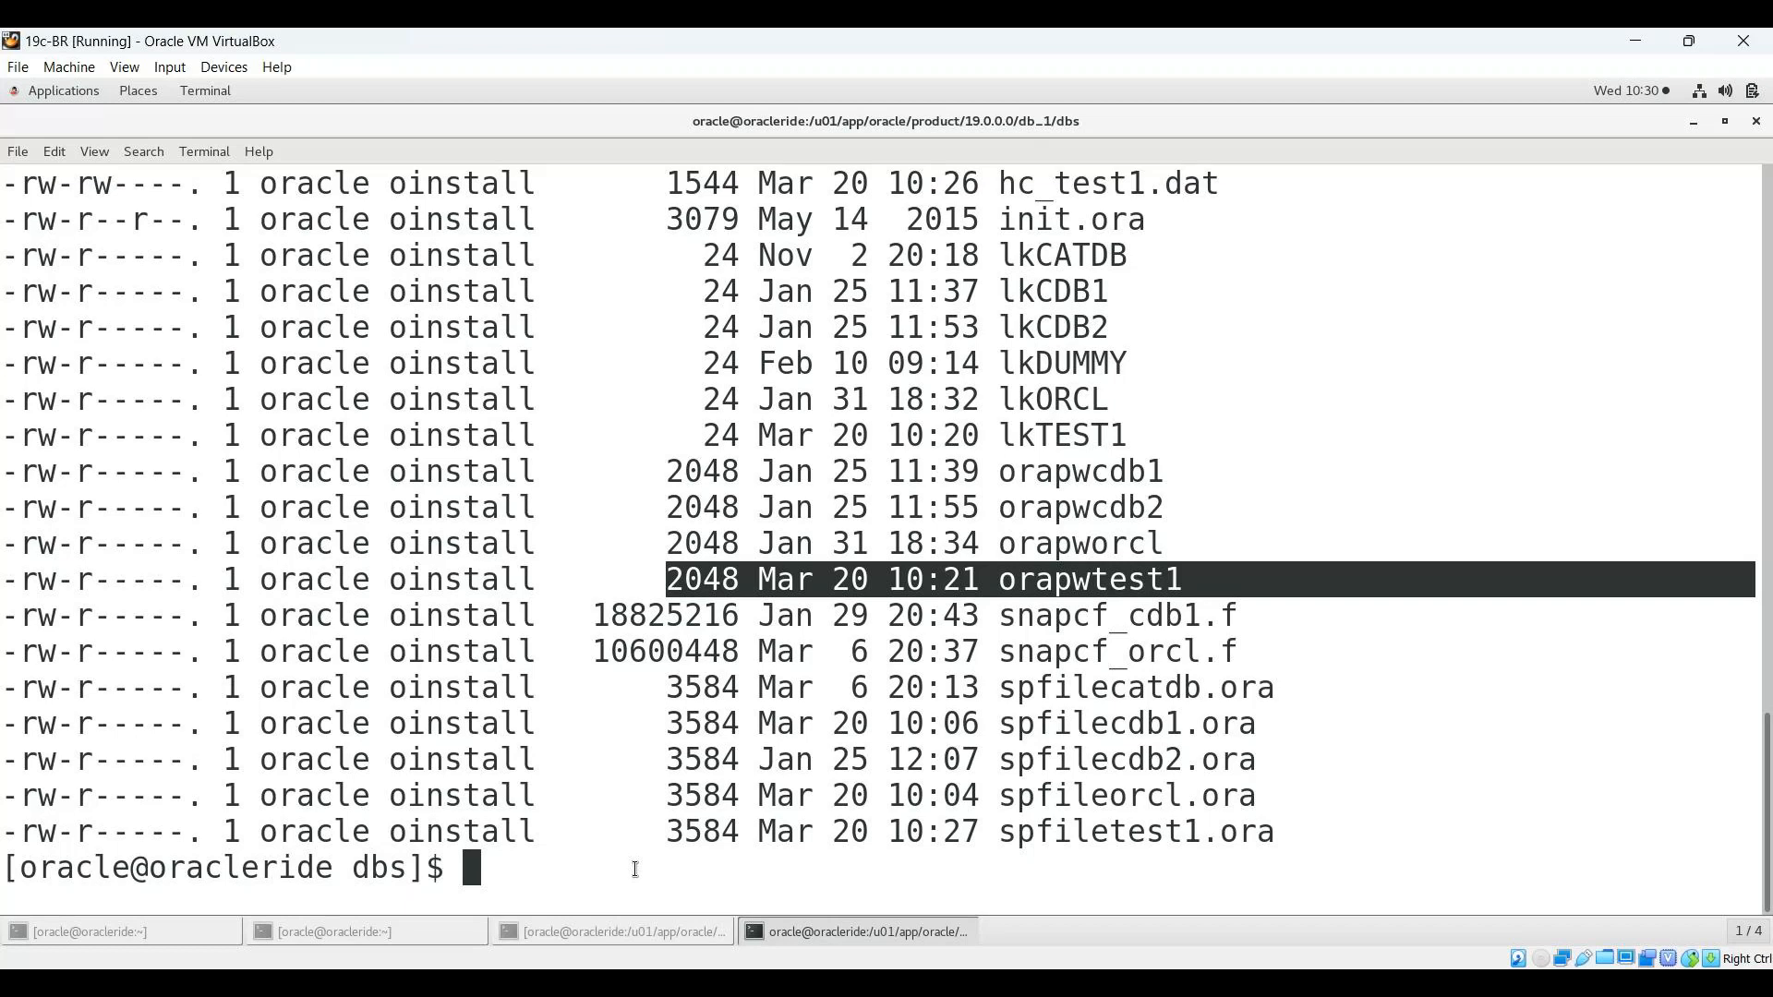
{"action": "key", "text": "Return"}
{"action": "key", "text": "Return"}
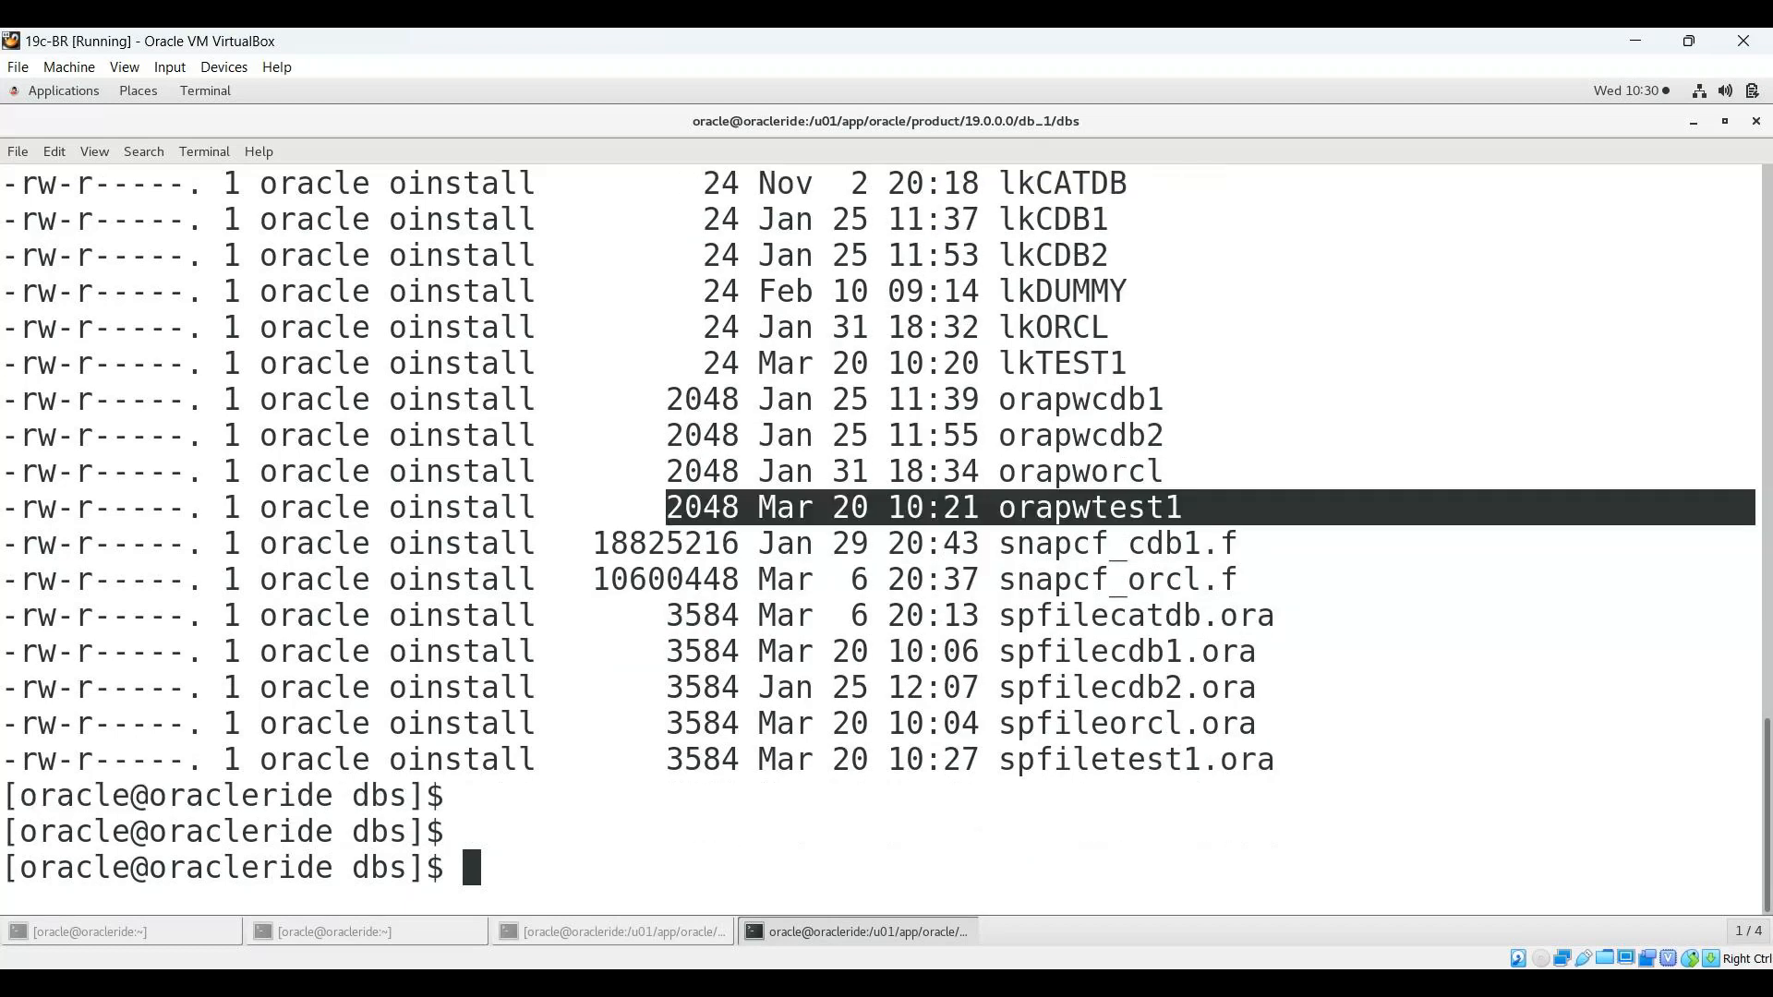
{"action": "type", "text": "pwd"}
{"action": "key", "text": "Return"}
{"action": "key", "text": "Return"}
{"action": "key", "text": "Return"}
Step: Try to display .bash_profile with cat from the dbs directory
{"action": "type", "text": "c"}
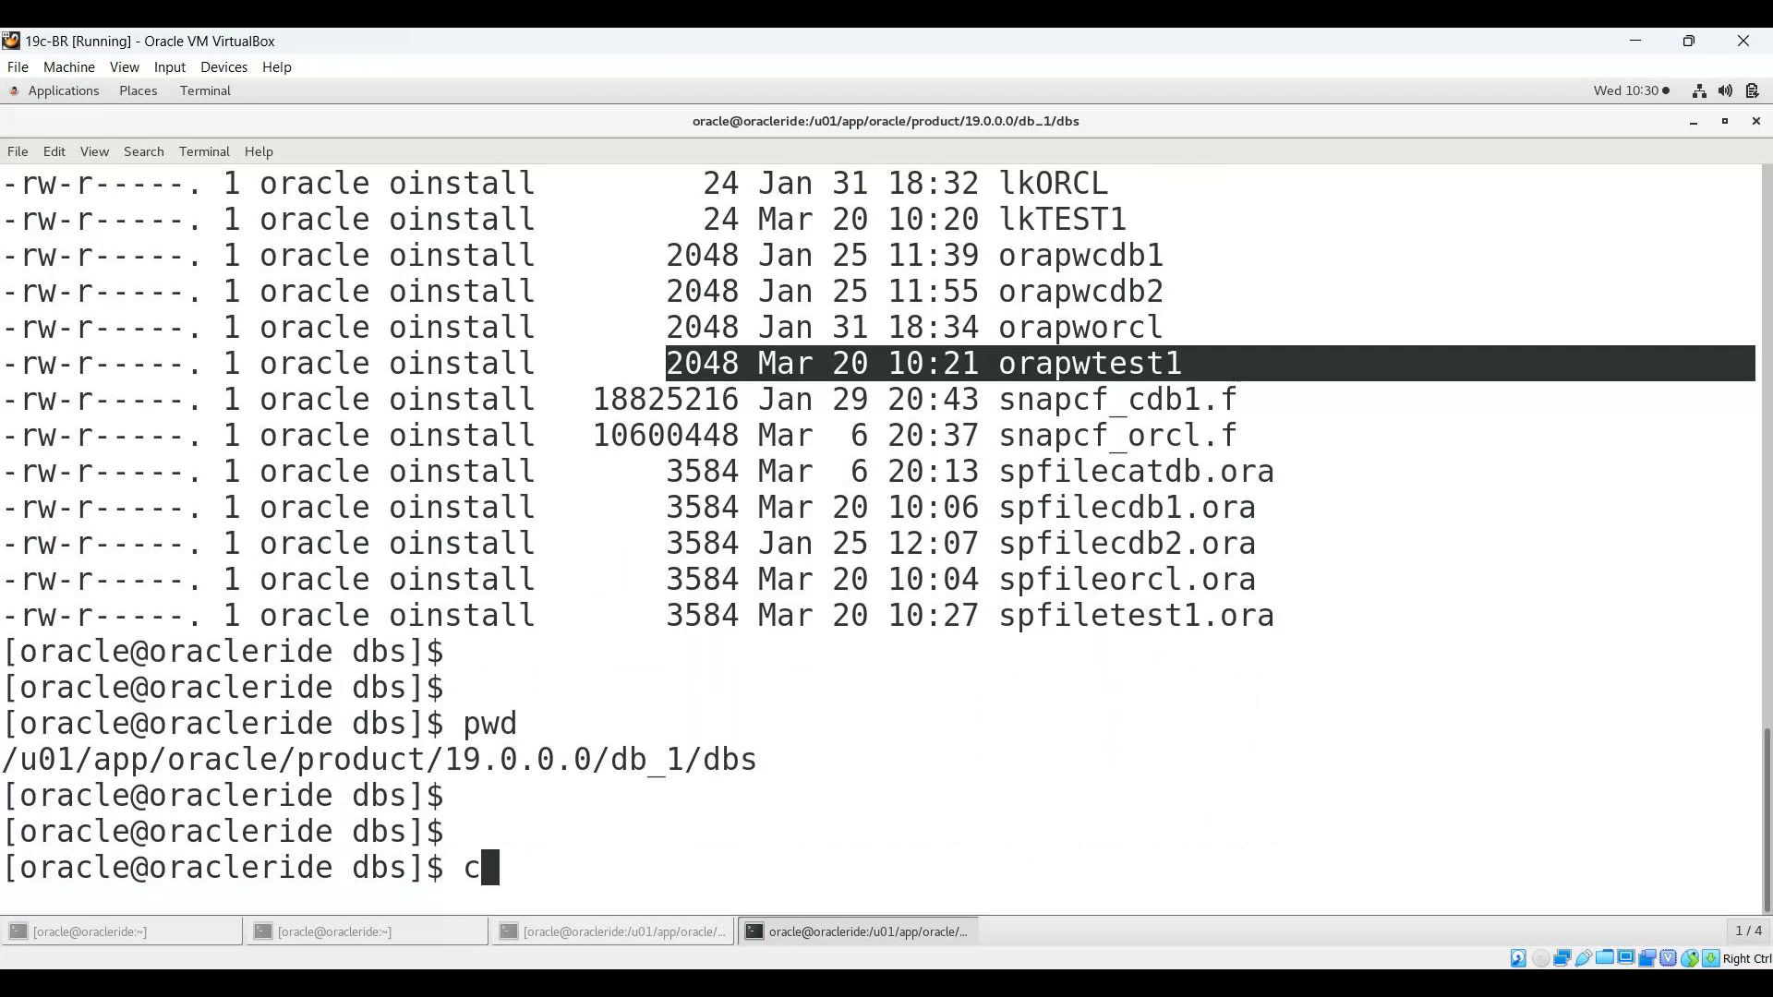
{"action": "type", "text": "at .bash_pr"}
{"action": "type", "text": "ofile"}
{"action": "key", "text": "Return"}
{"action": "key", "text": "Return"}
{"action": "key", "text": "Return"}
Step: Return to the home directory, display .bash_profile with cat and examine its Oracle environment settings
{"action": "type", "text": "cd"}
{"action": "key", "text": "Return"}
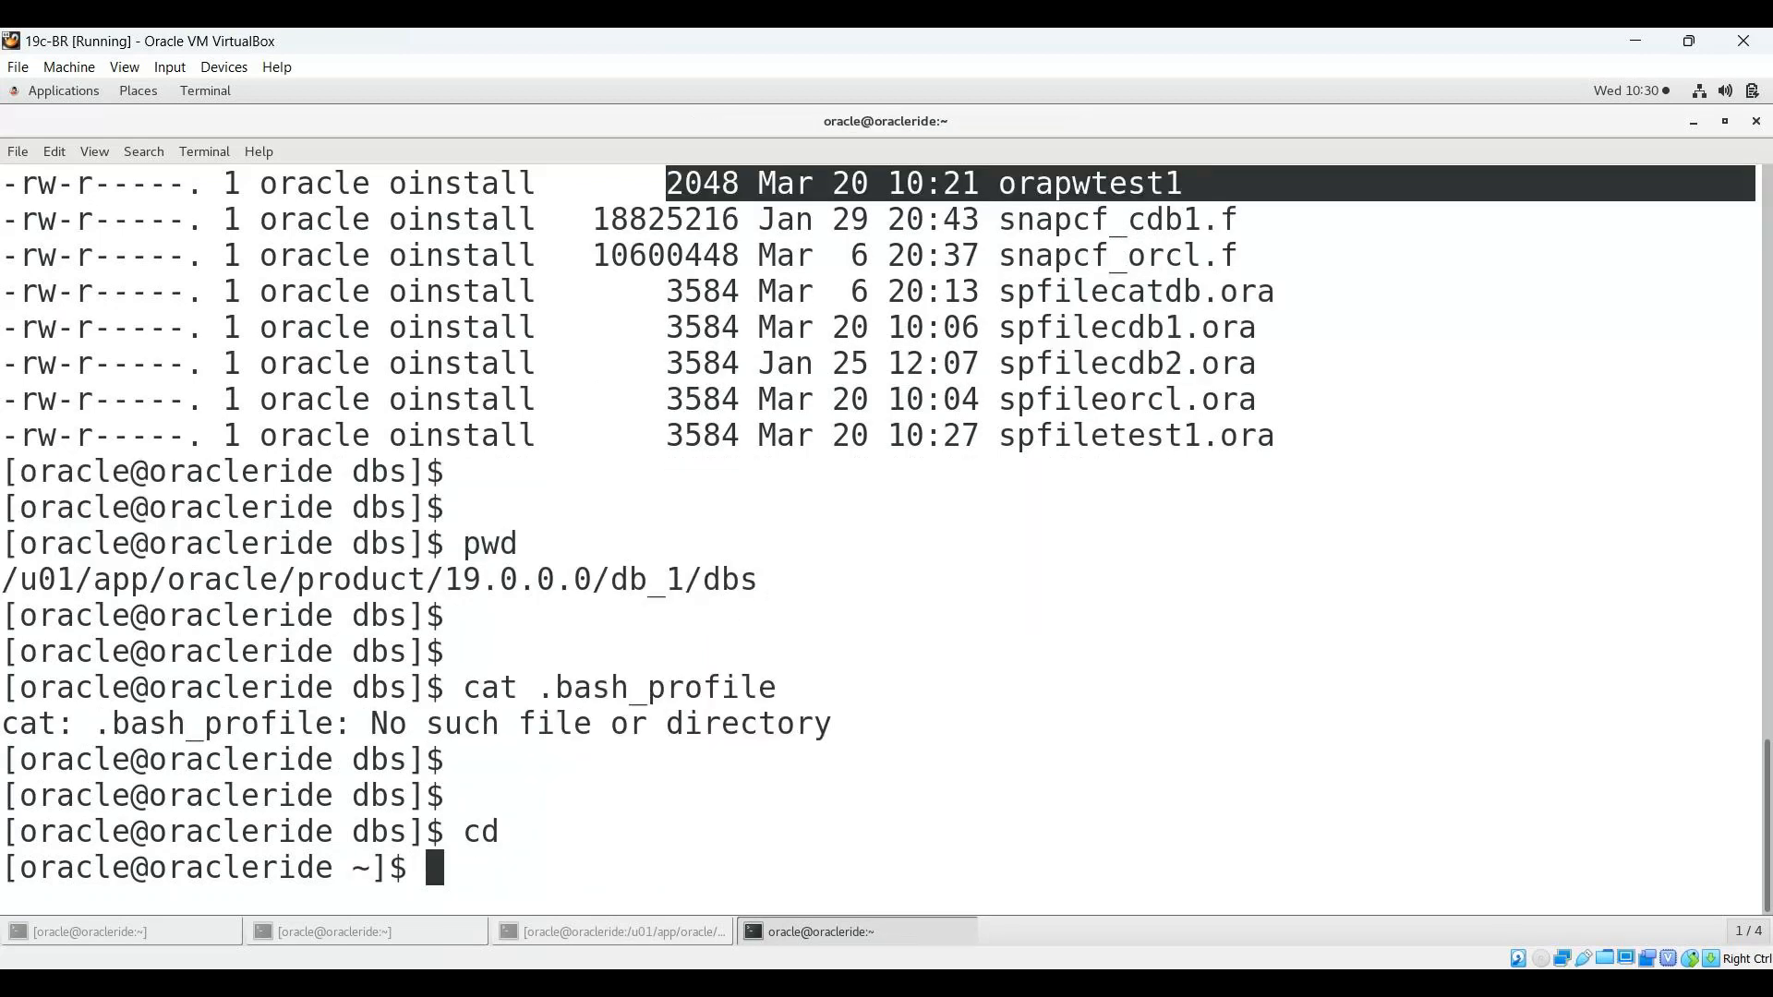
{"action": "key", "text": "Return"}
{"action": "key", "text": "Return"}
{"action": "type", "text": "cat .bash_"}
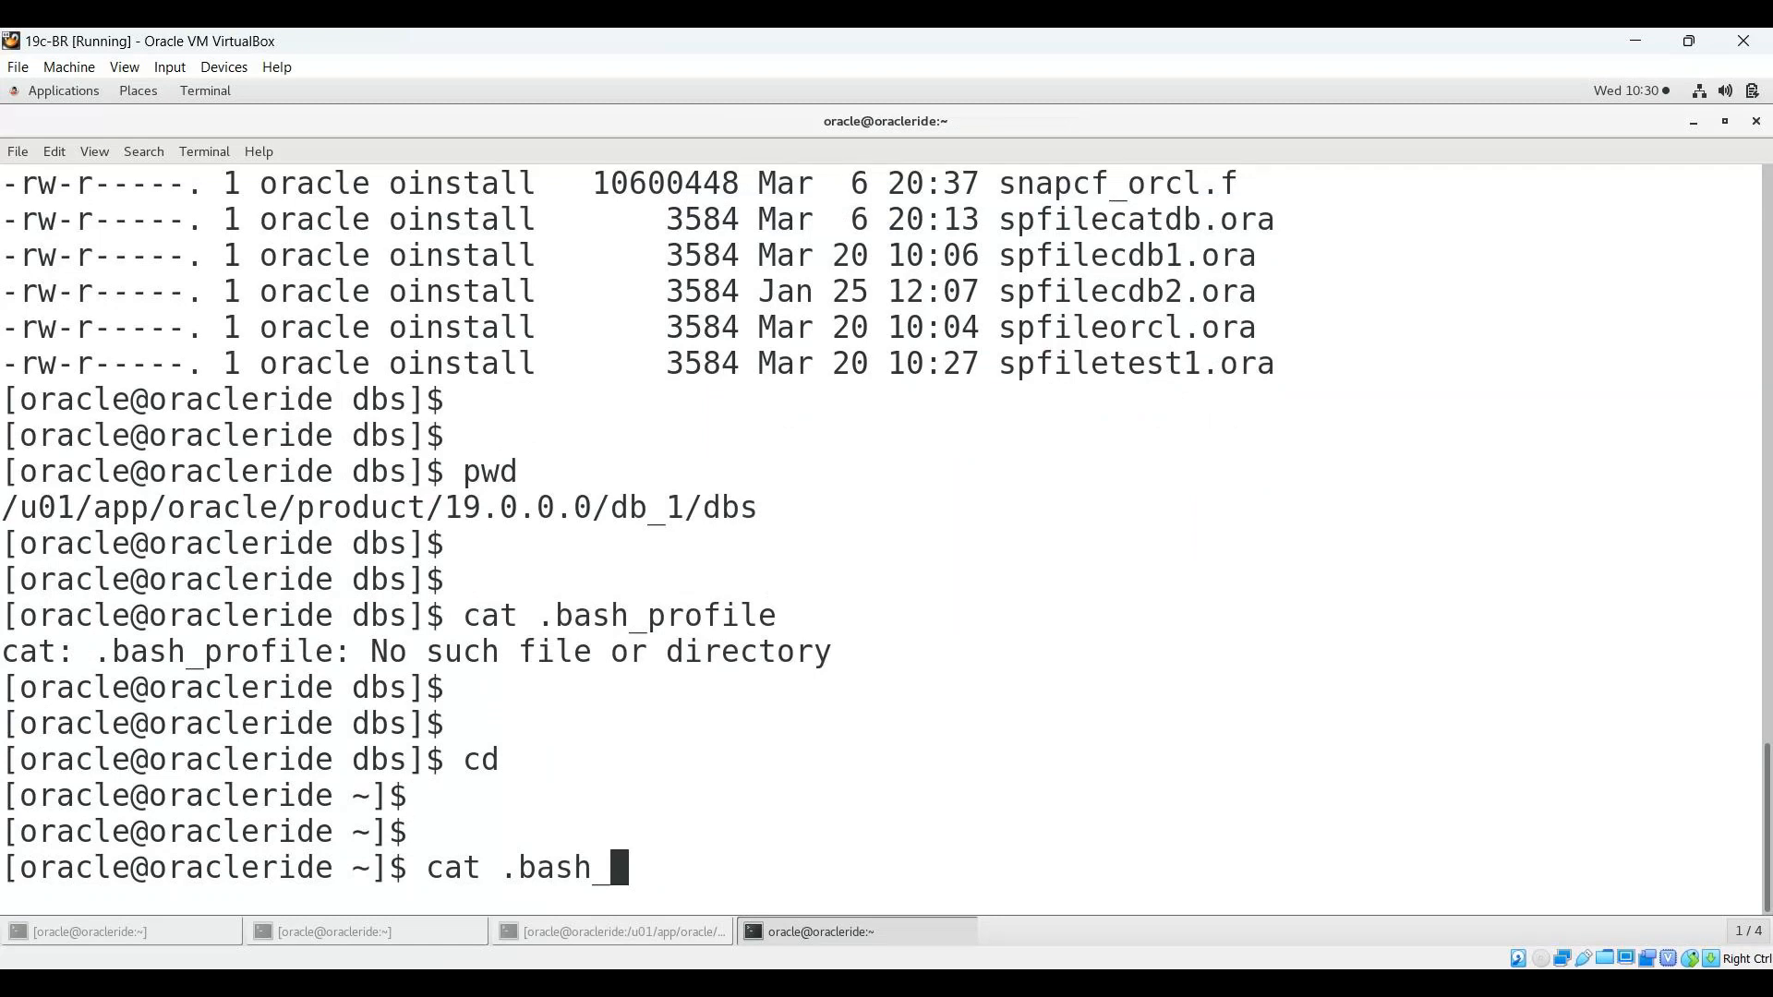
{"action": "type", "text": "profile"}
{"action": "key", "text": "Return"}
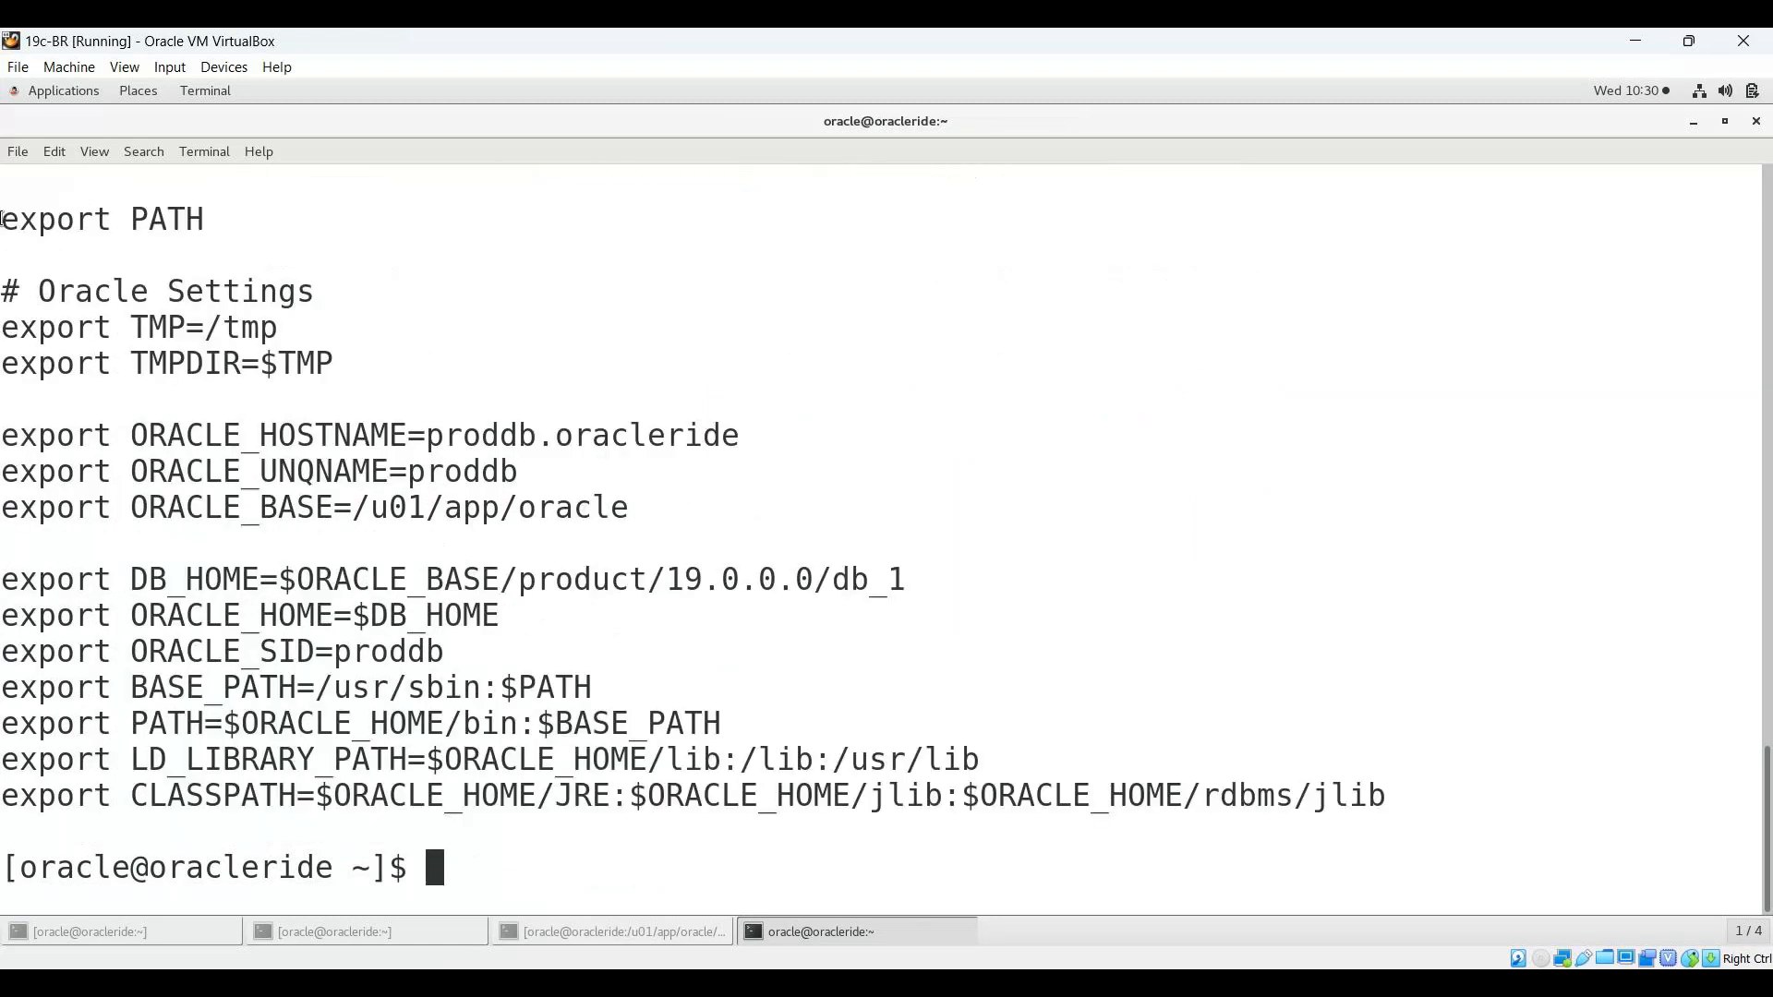
{"action": "left_click_drag", "start_coordinate": [4, 219], "coordinate": [1402, 780]}
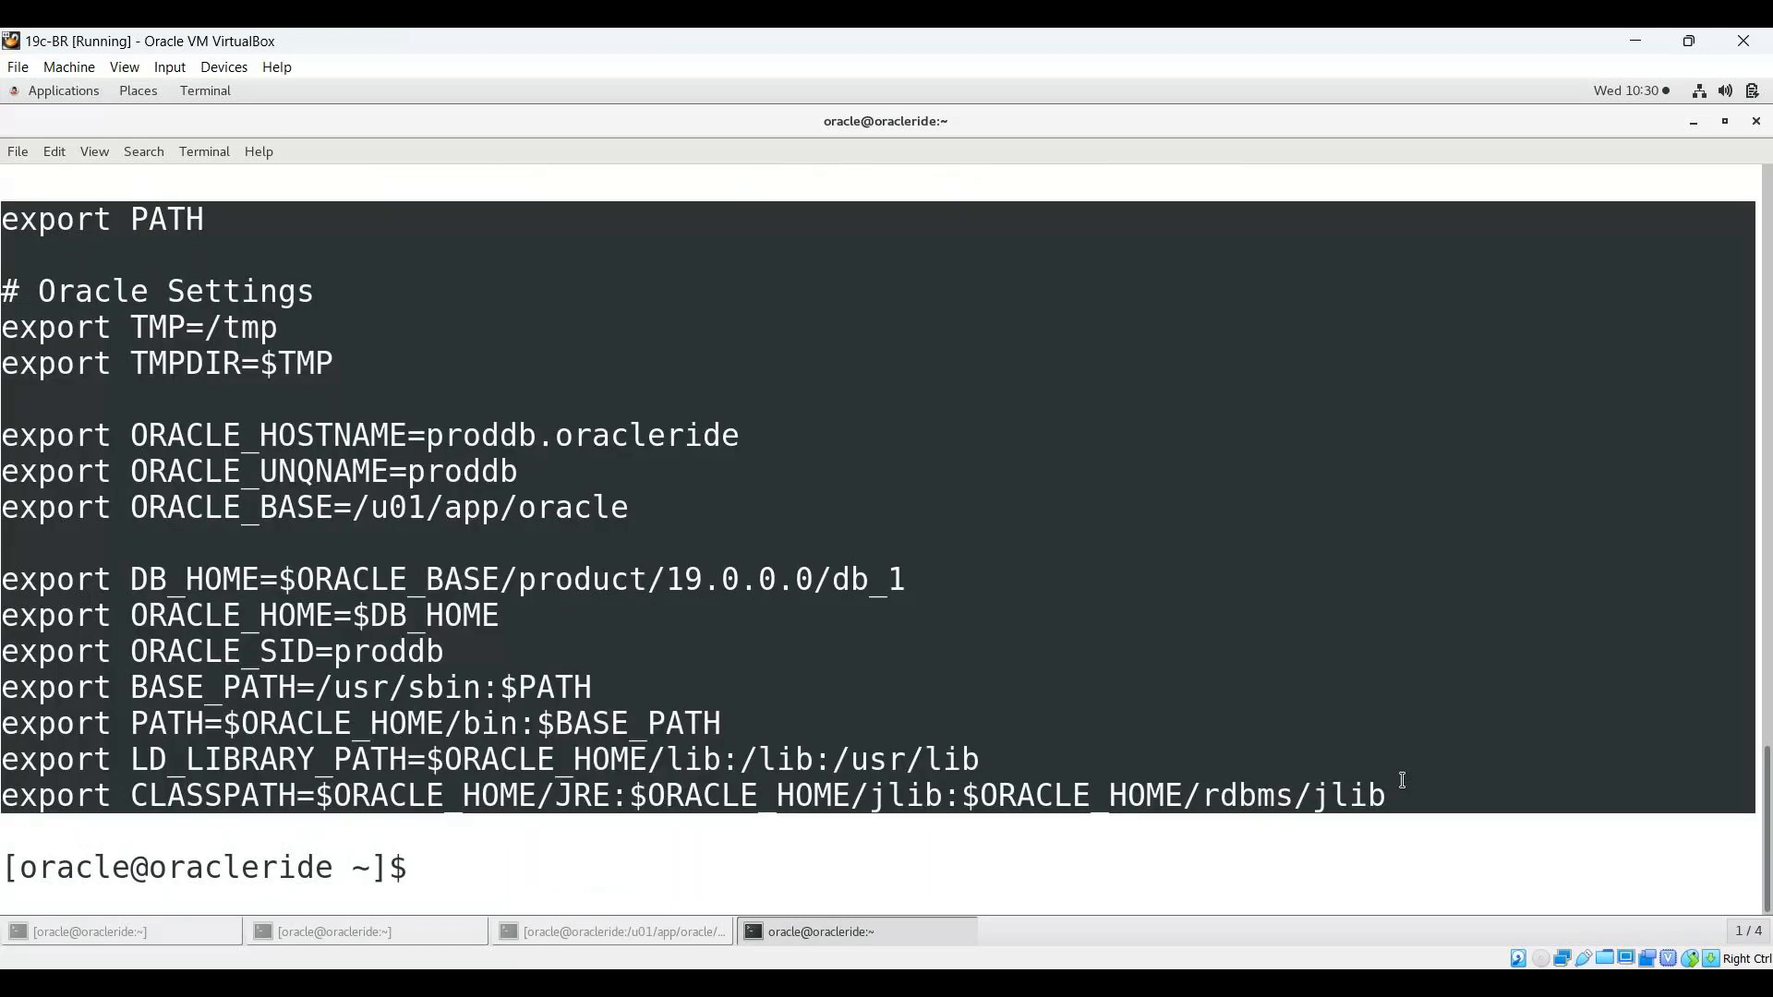
{"action": "left_click", "coordinate": [309, 579]}
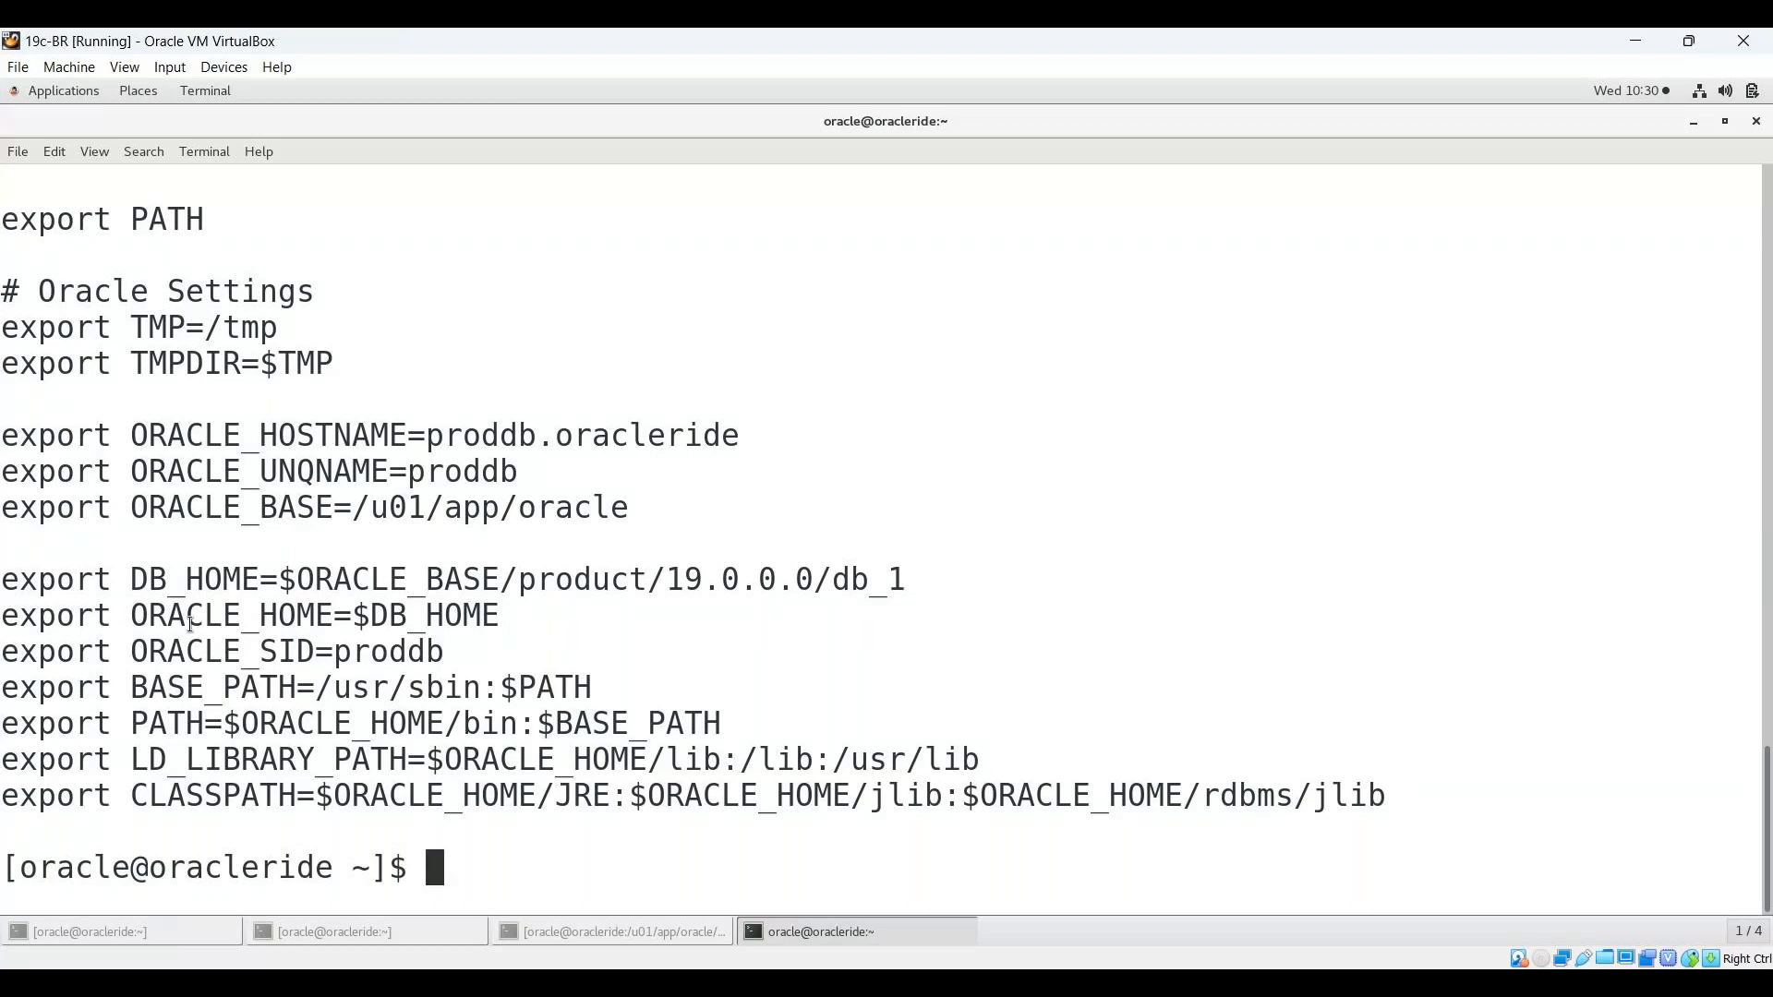
{"action": "scroll", "coordinate": [139, 591], "scroll_direction": "up", "scroll_amount": 5}
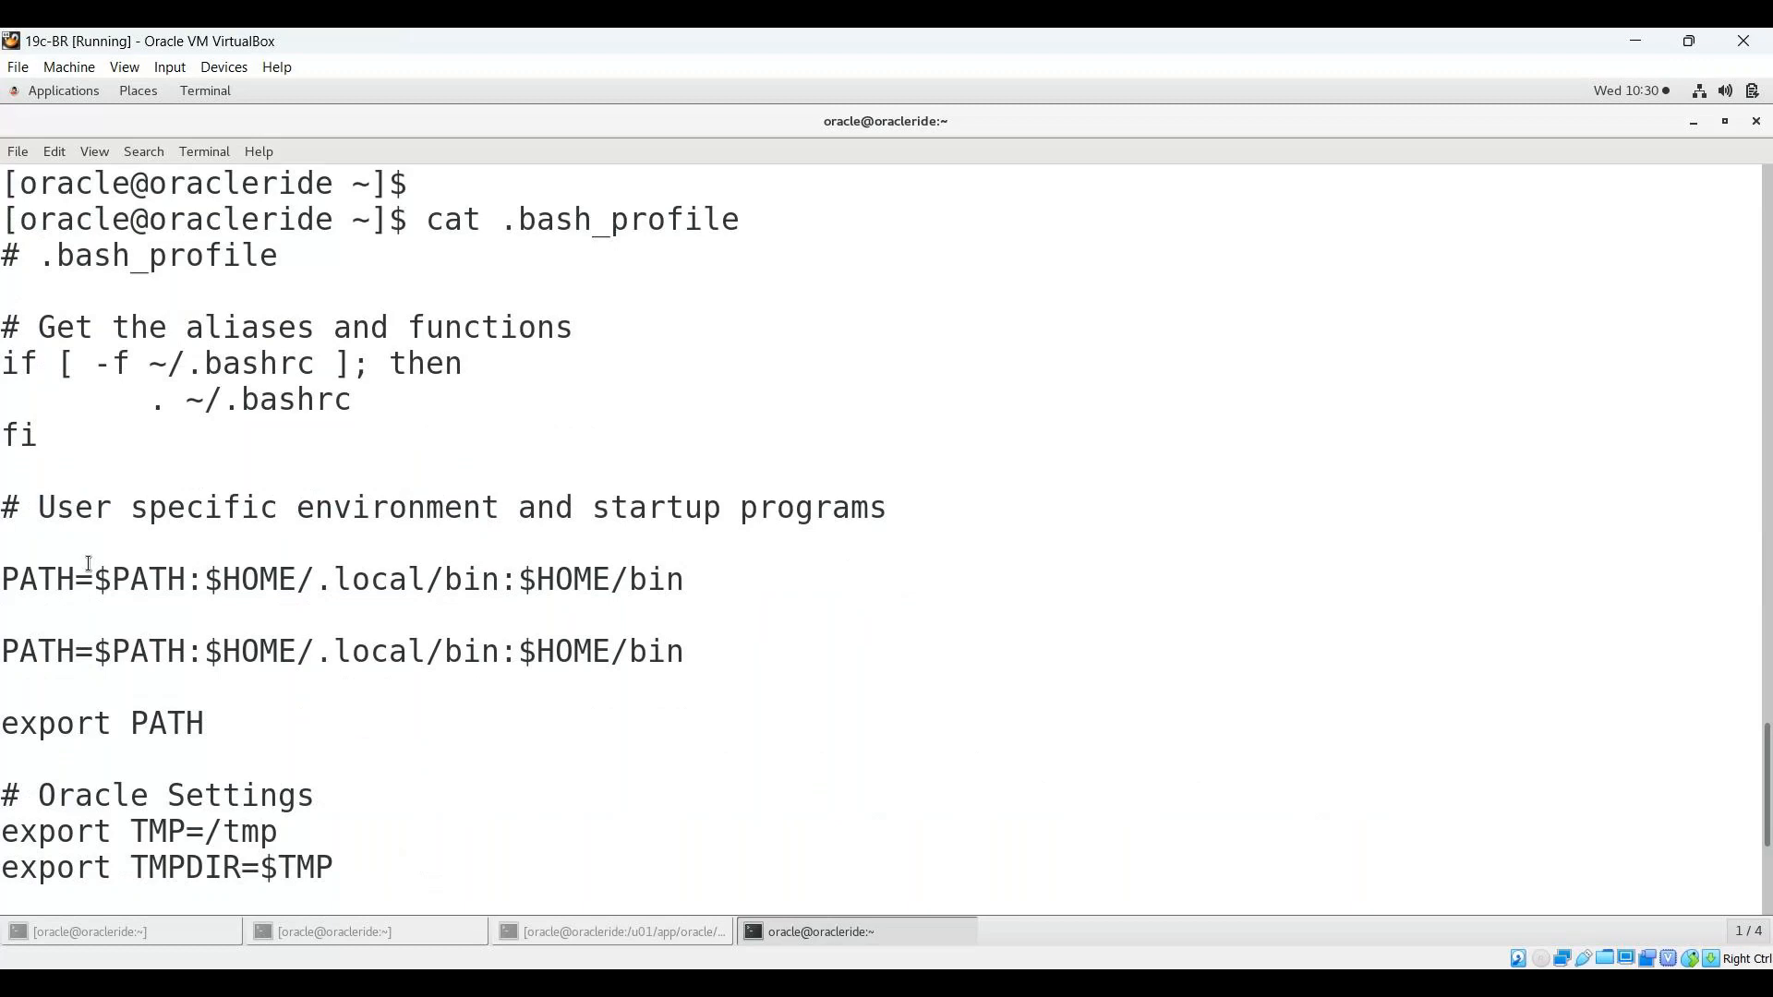
{"action": "scroll", "coordinate": [972, 846], "scroll_direction": "down", "scroll_amount": 5}
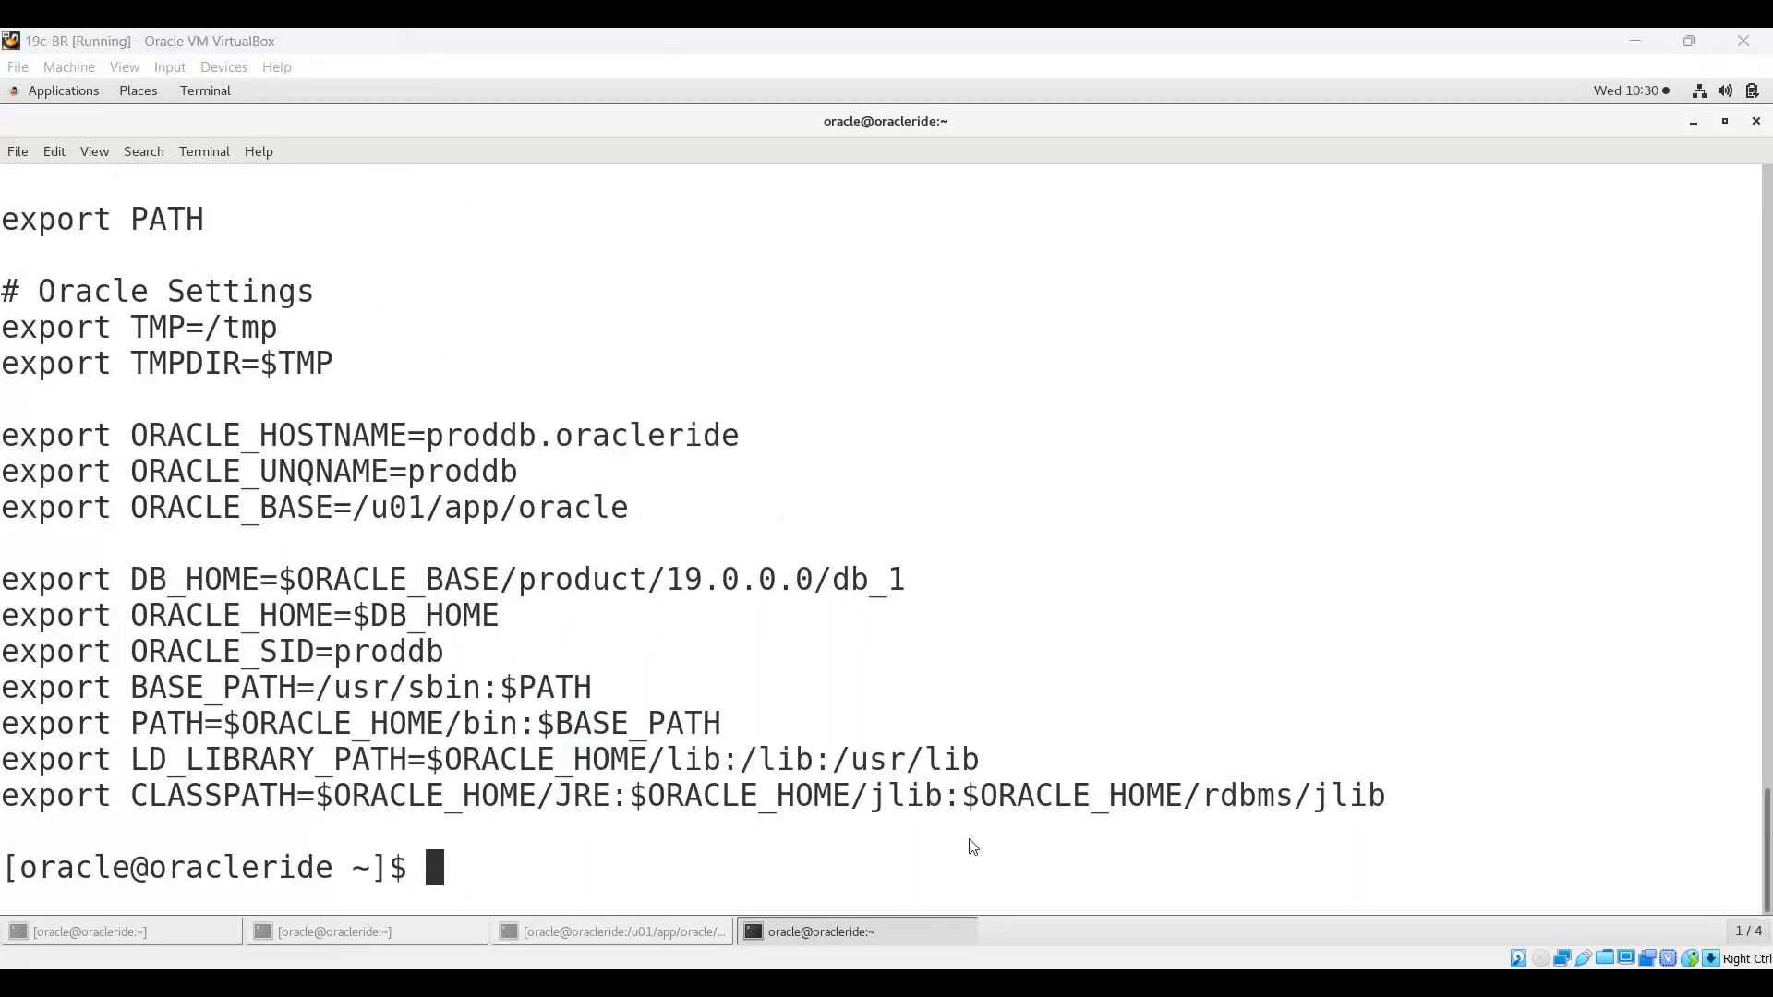